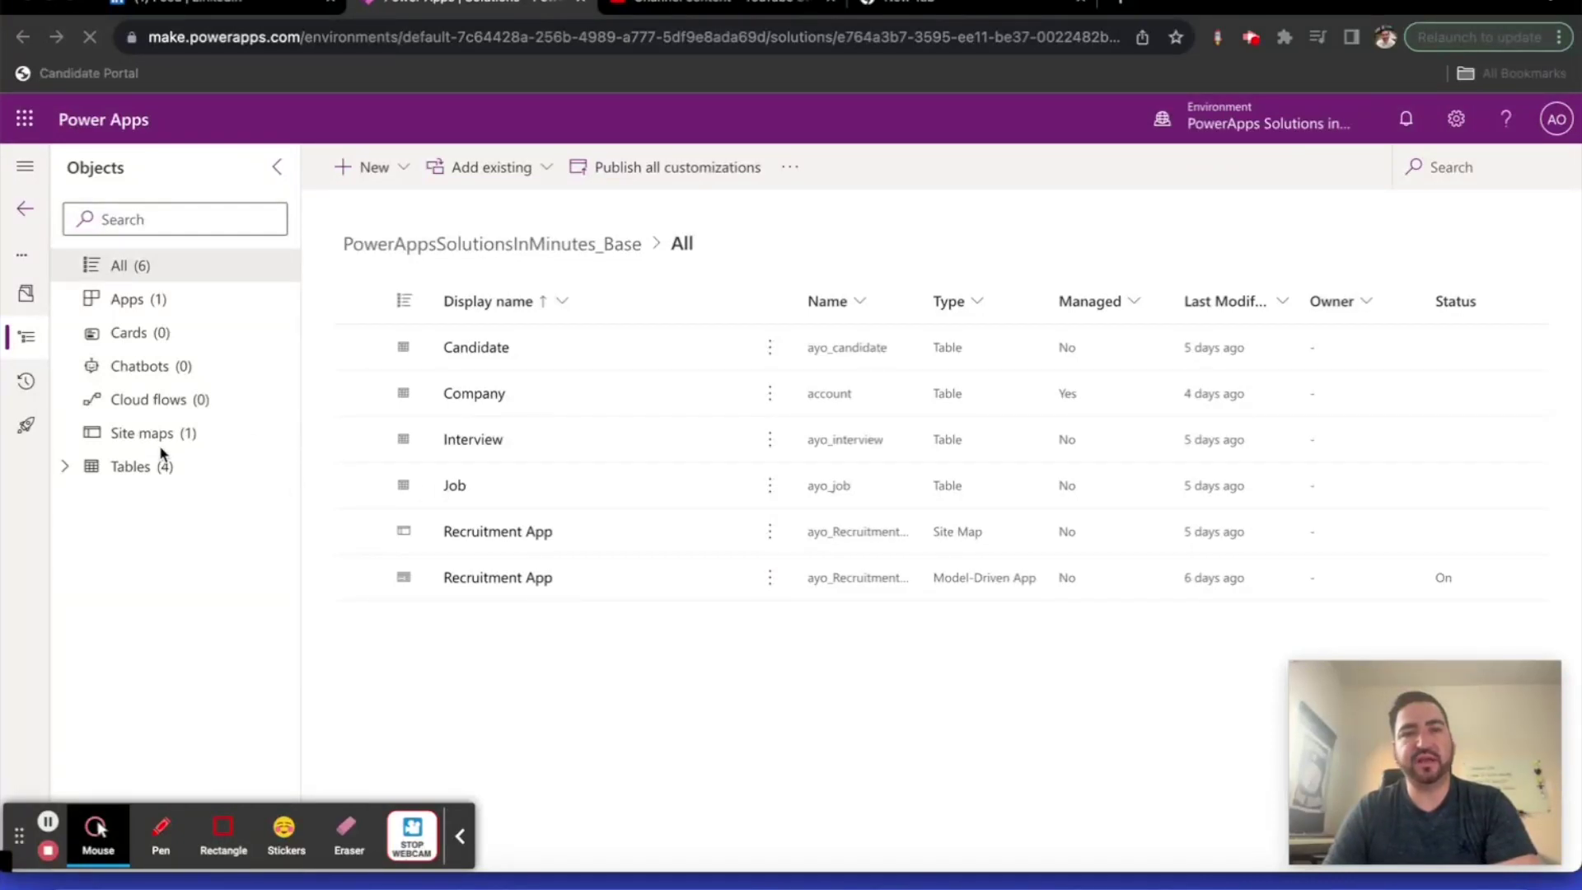
Open the columns list of the Job table in the PowerAppsSolutionsInMinutes_Base solution
click(68, 467)
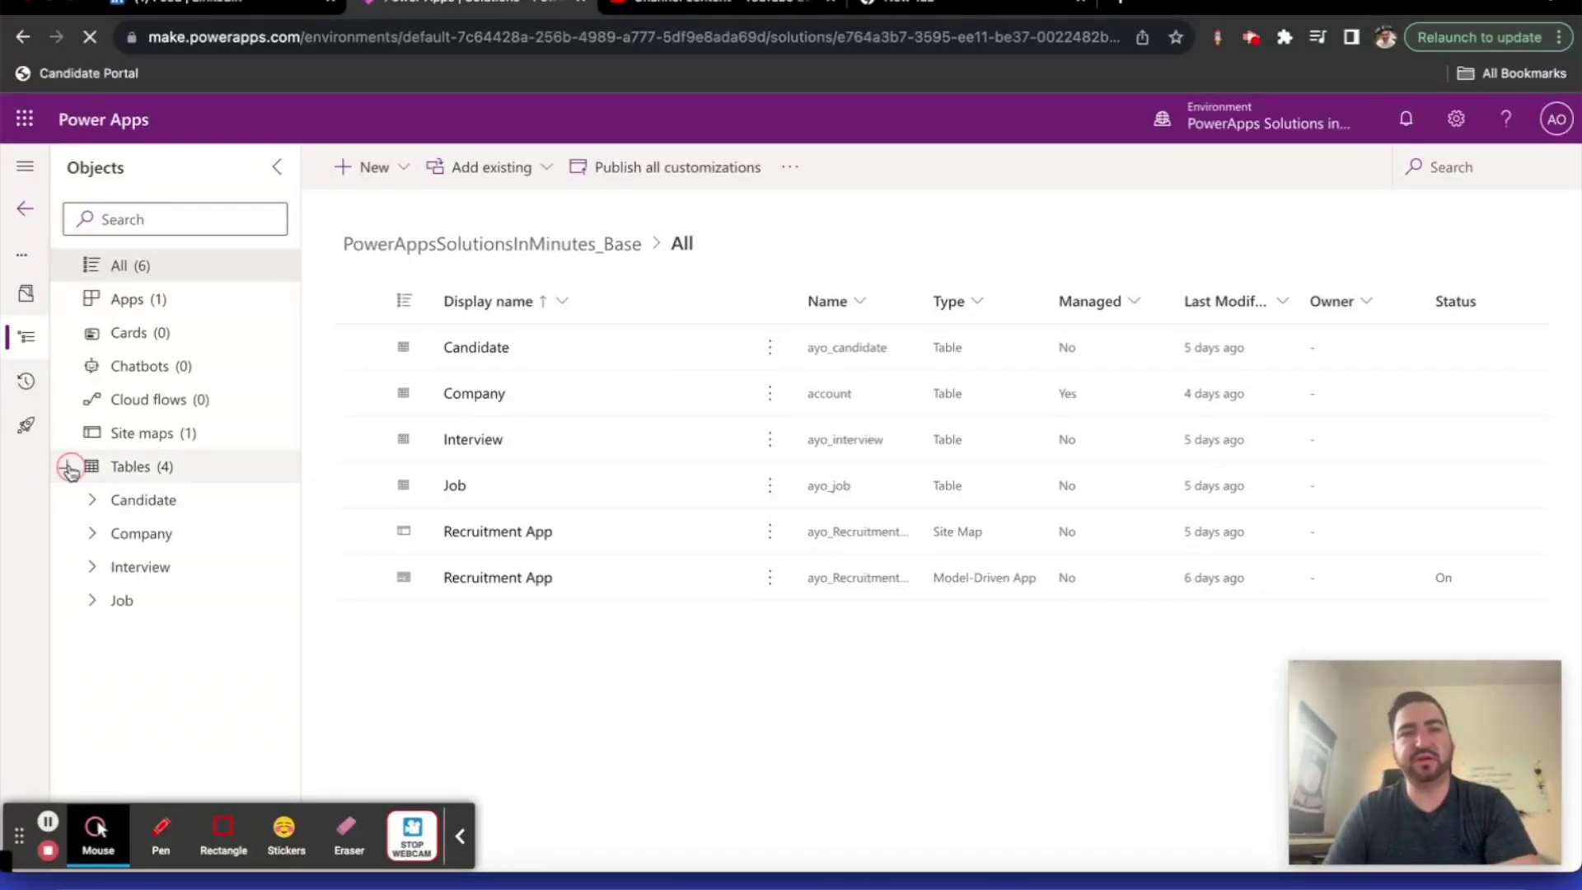
click(92, 602)
click(200, 636)
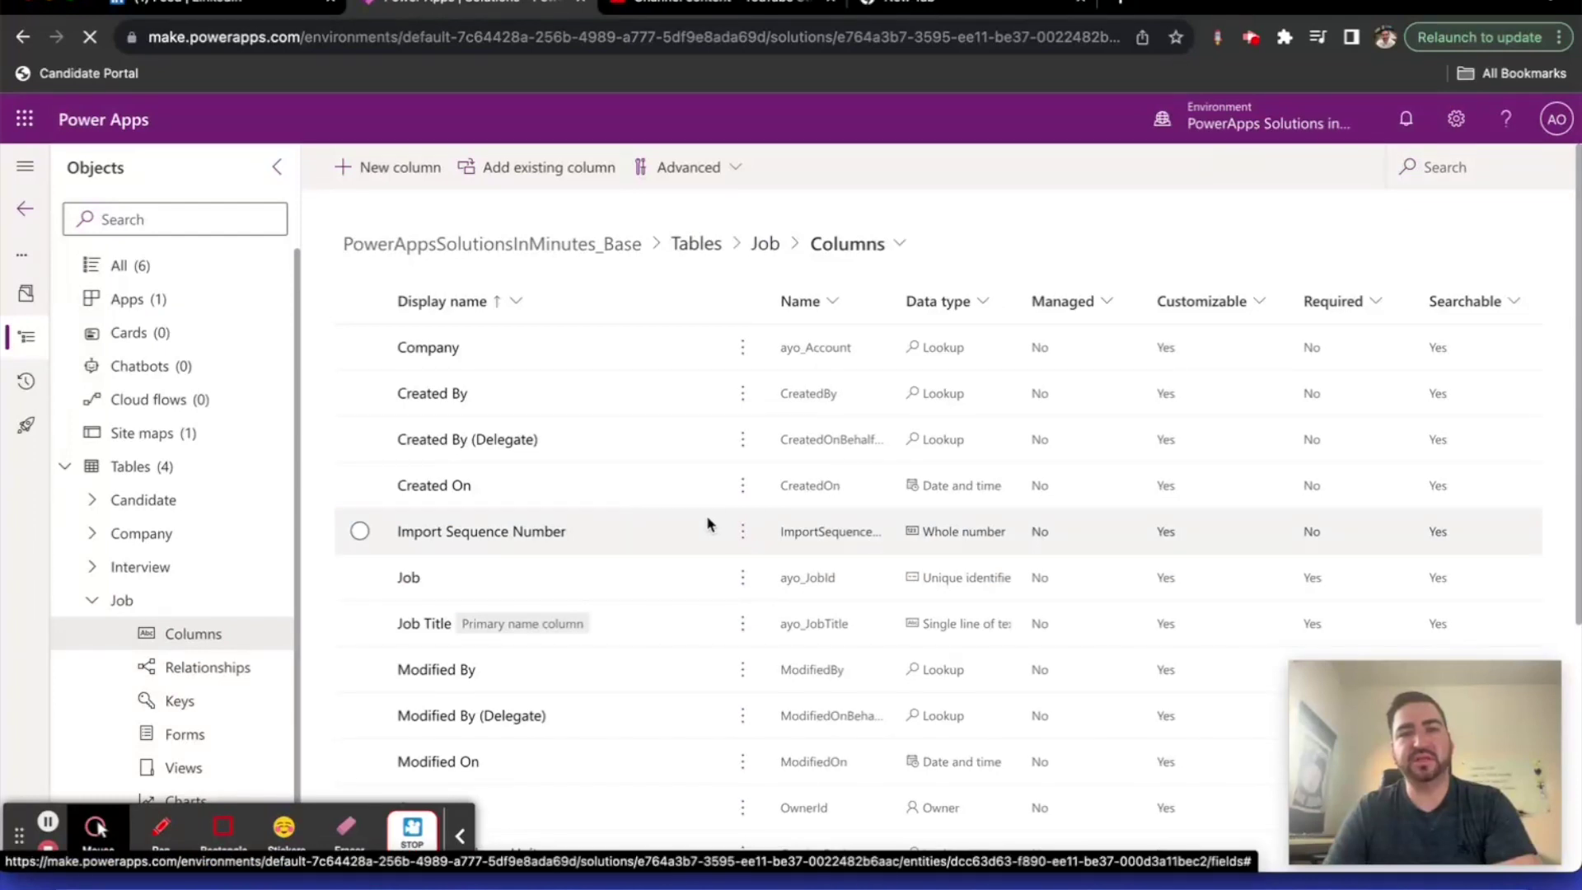
Review the Job table's existing columns, including Company, Job Title and the system columns
scroll(748, 533, down, 1)
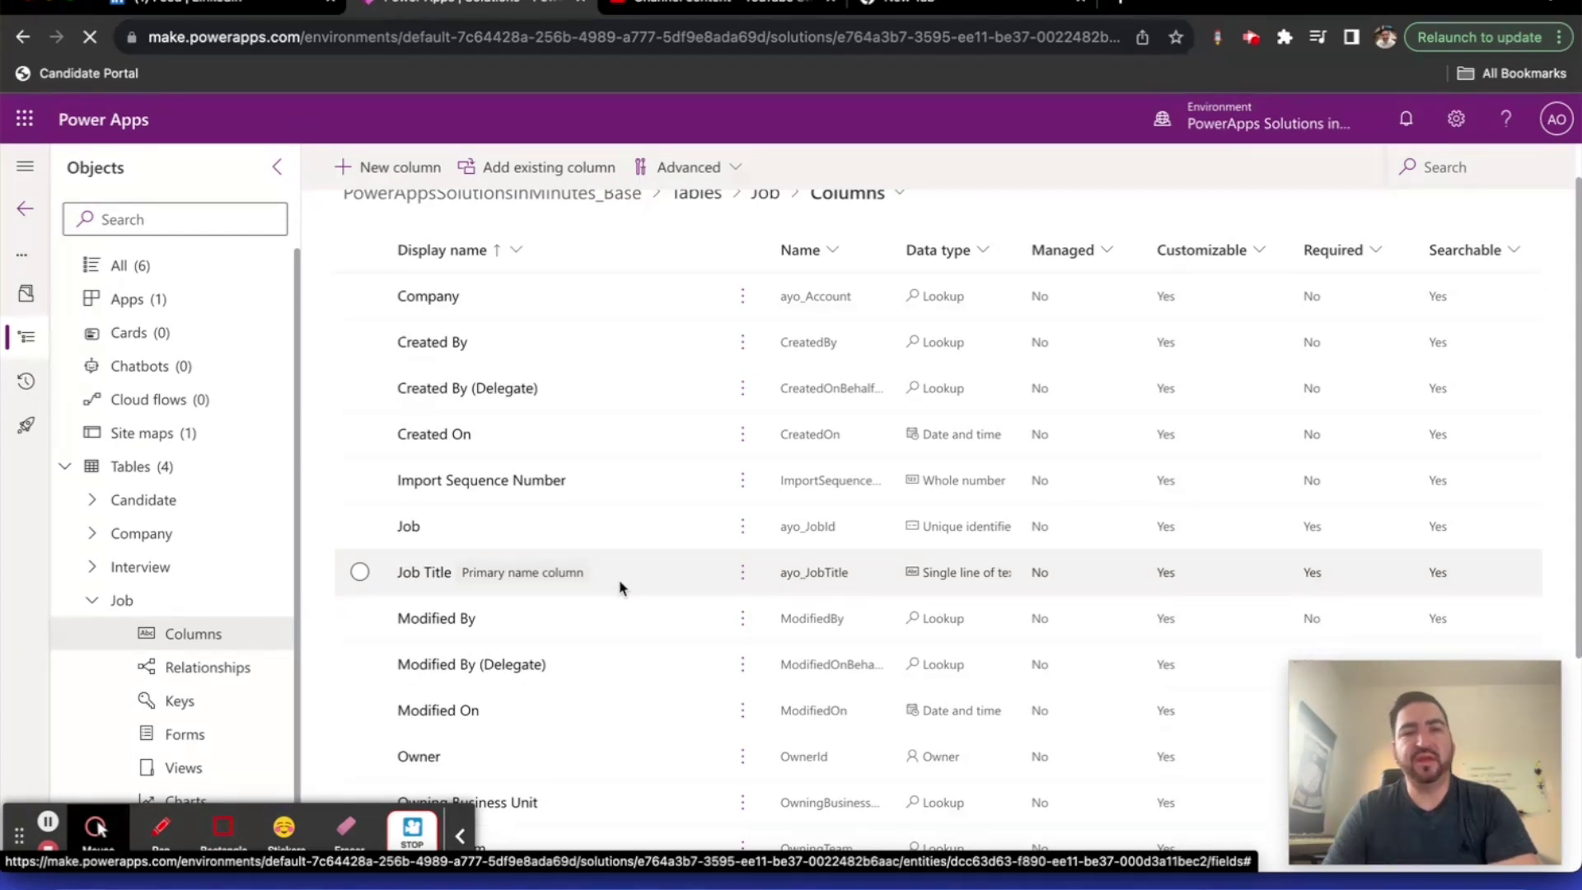
scroll(619, 587, up, 1)
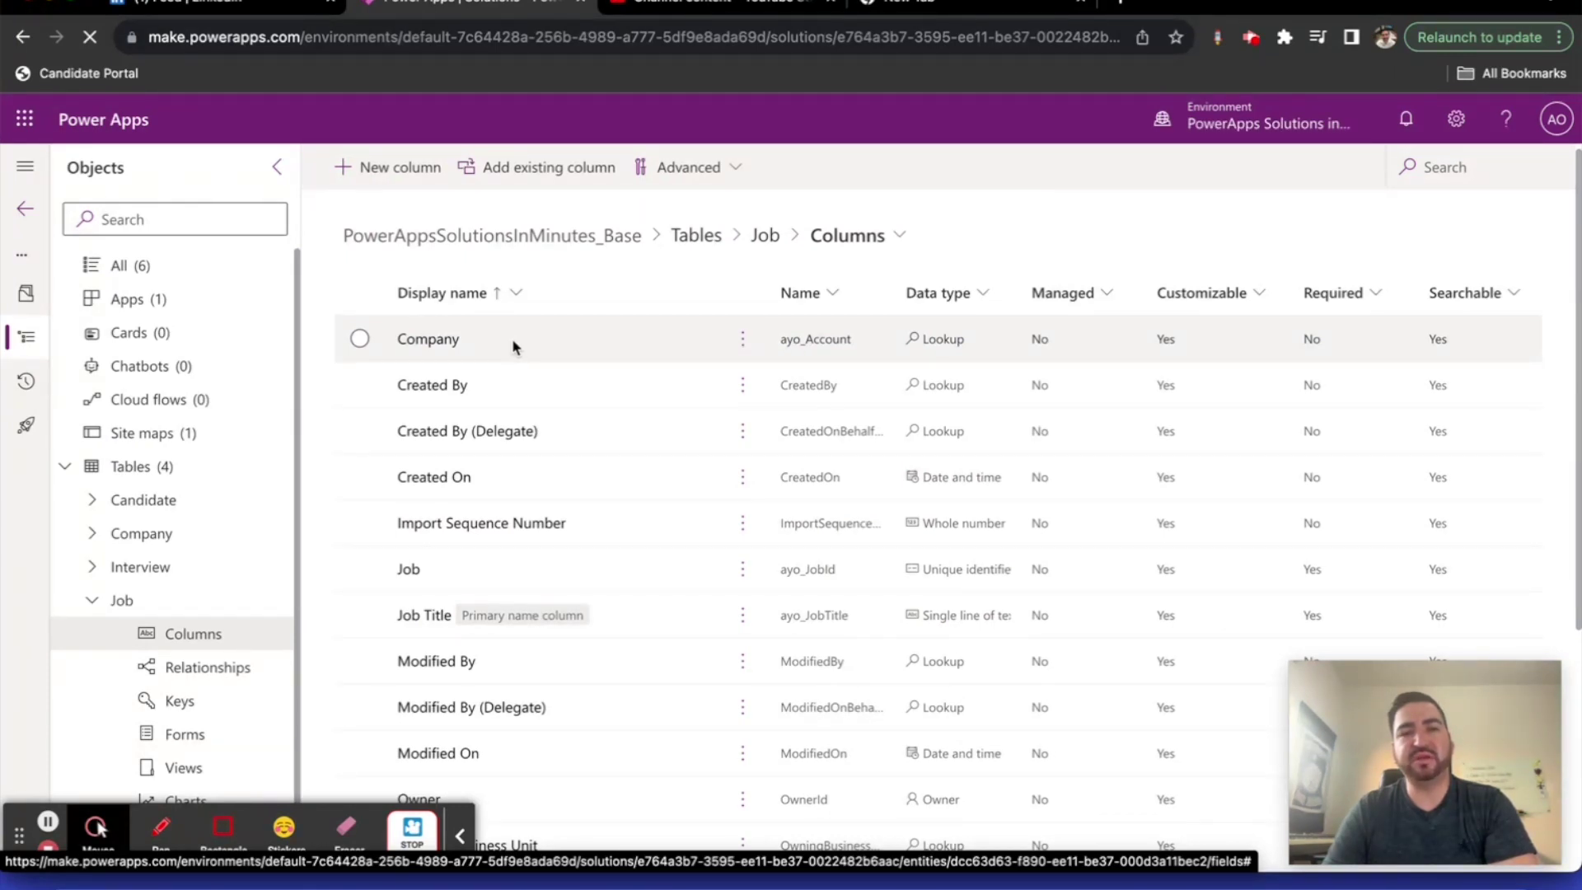
mouse_move(504, 616)
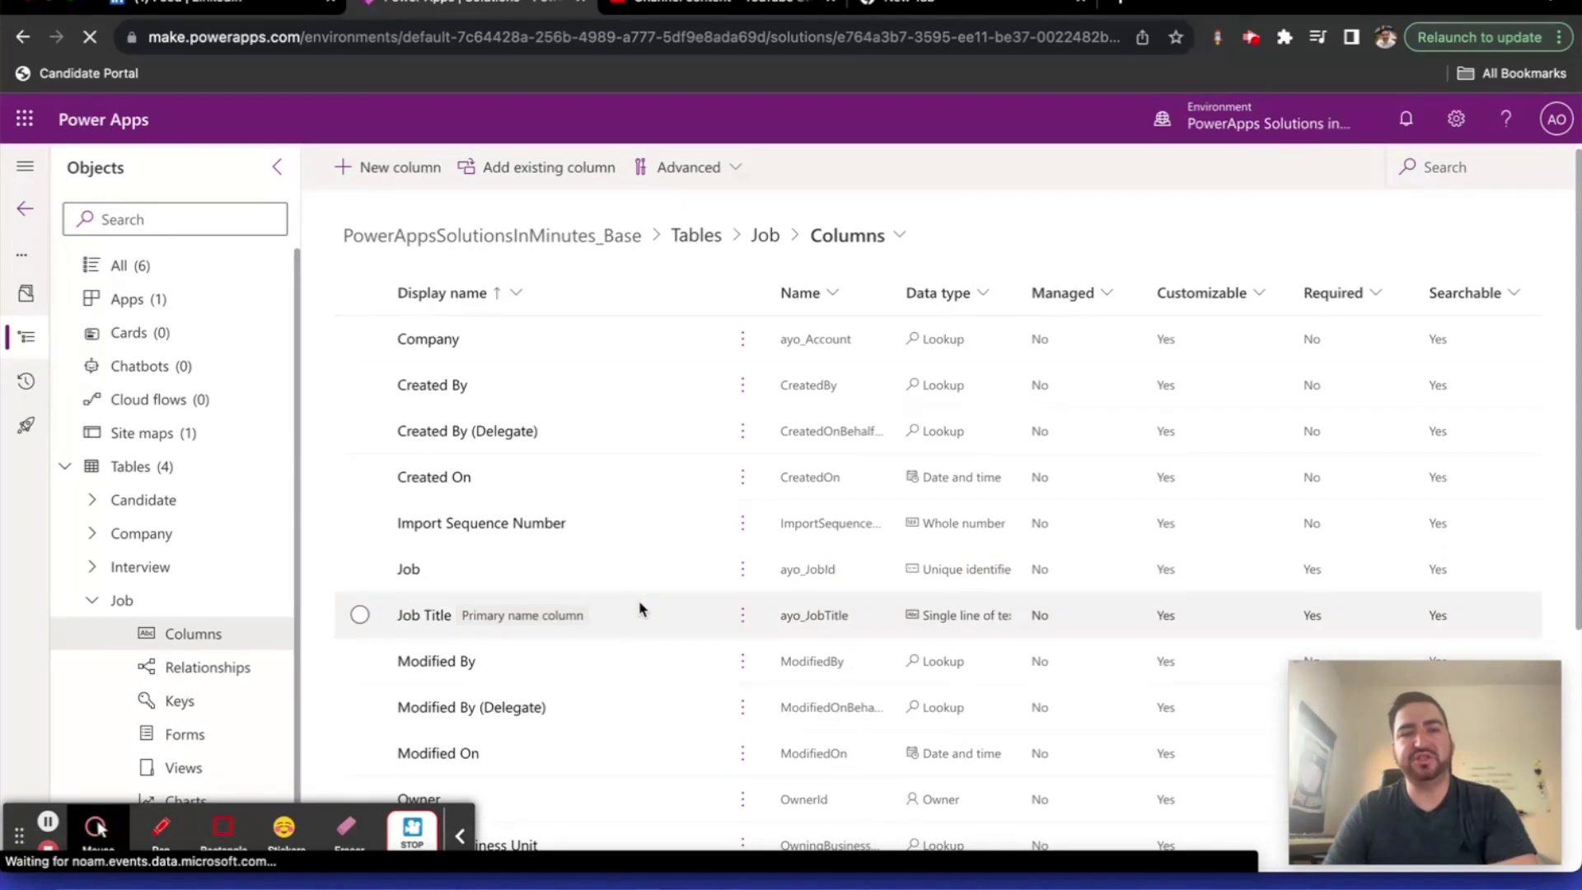
scroll(640, 609, down, 5)
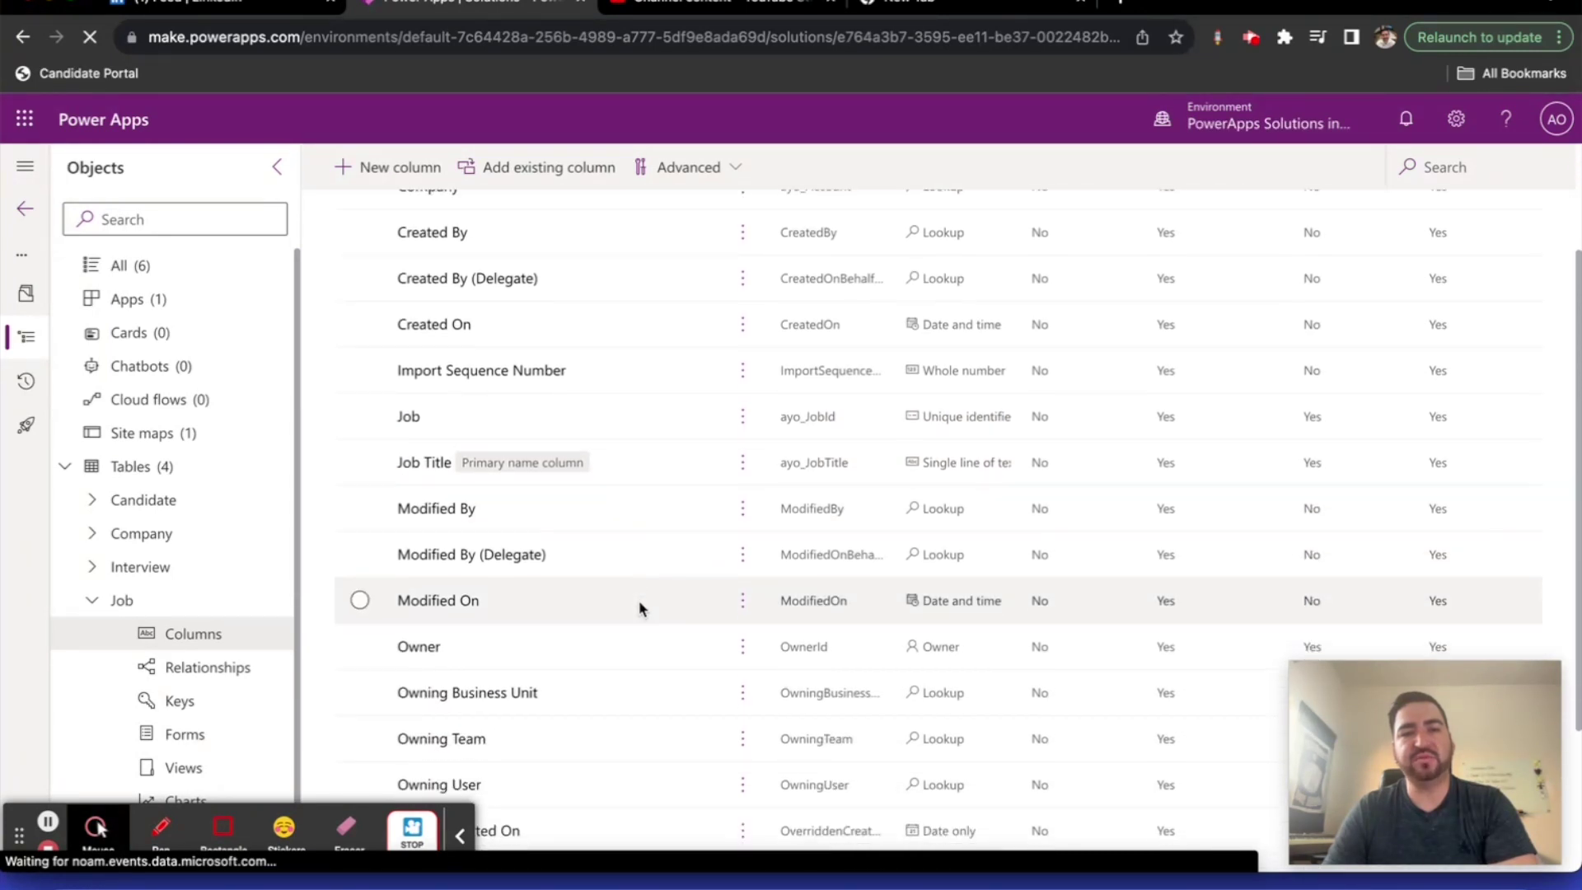
scroll(641, 609, down, 2)
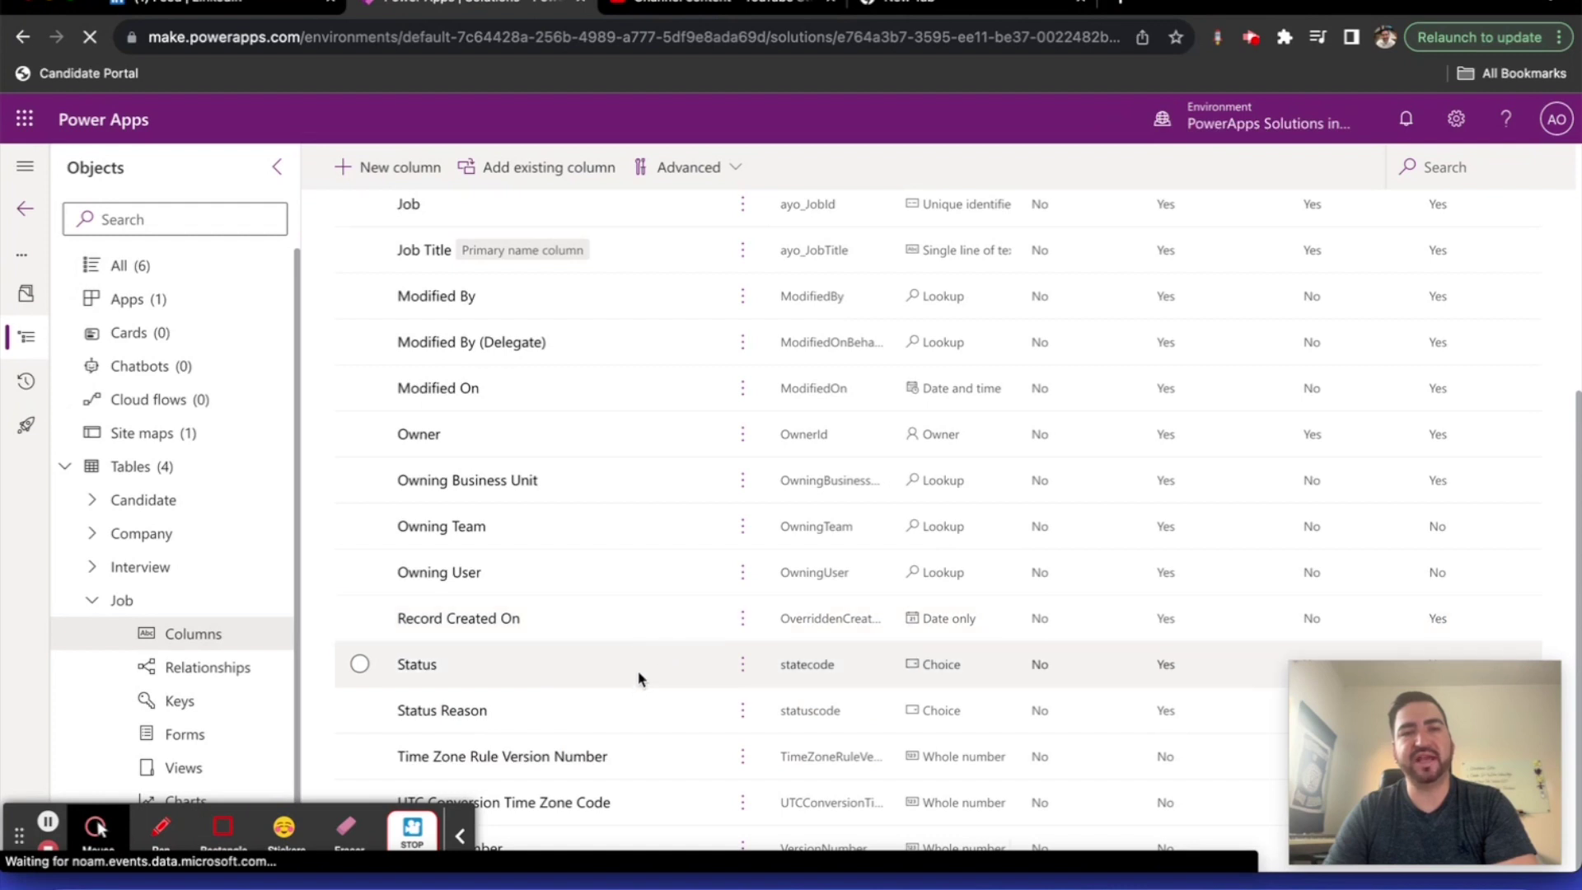
scroll(656, 450, up, 6)
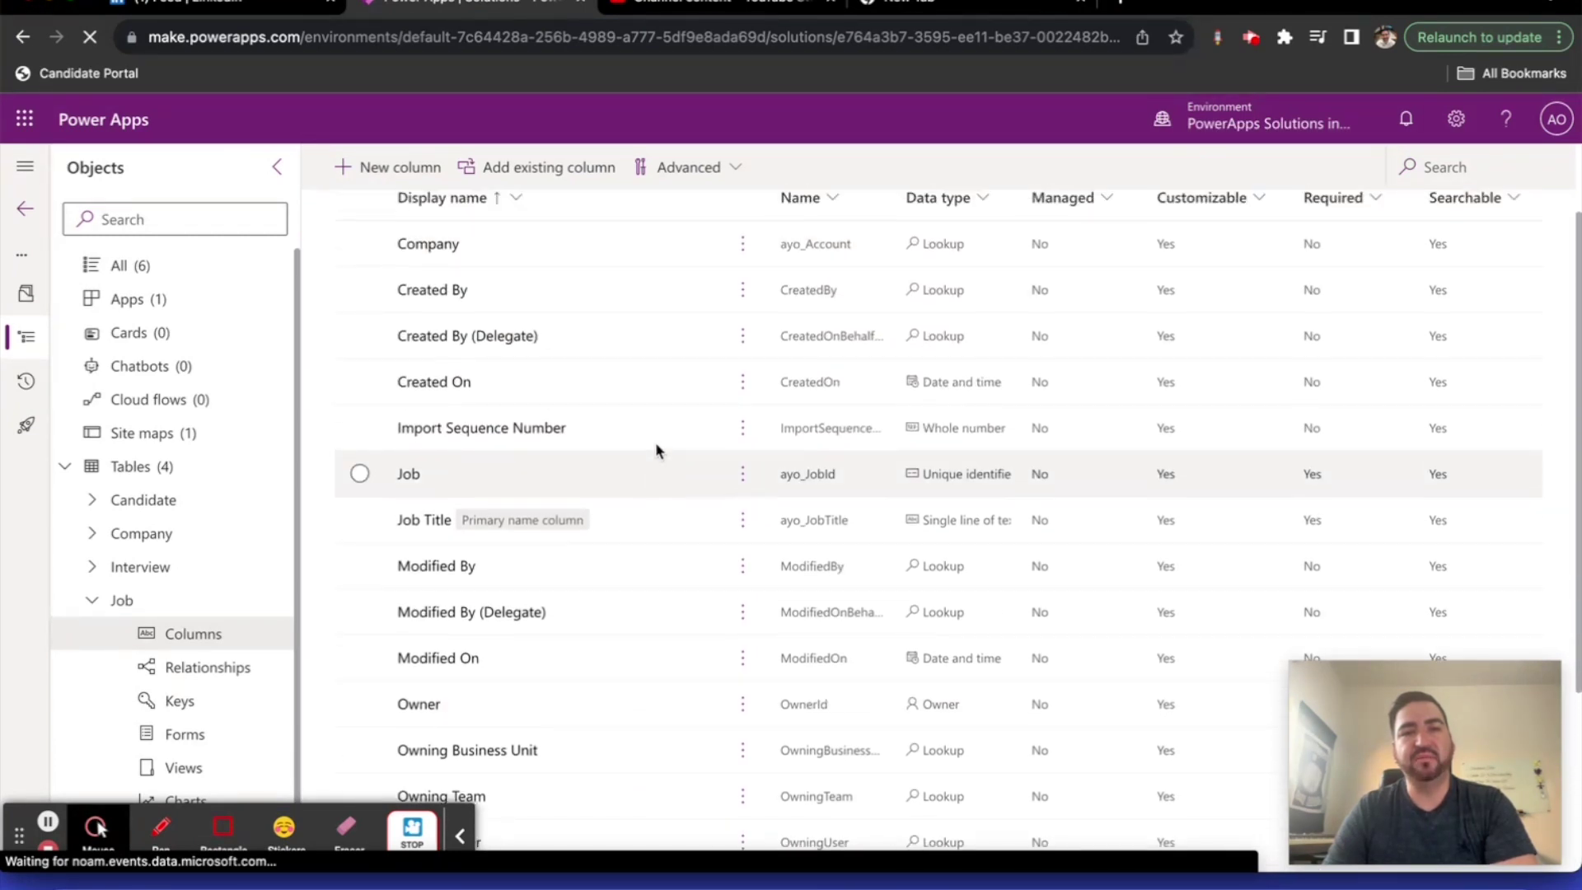
scroll(655, 448, up, 2)
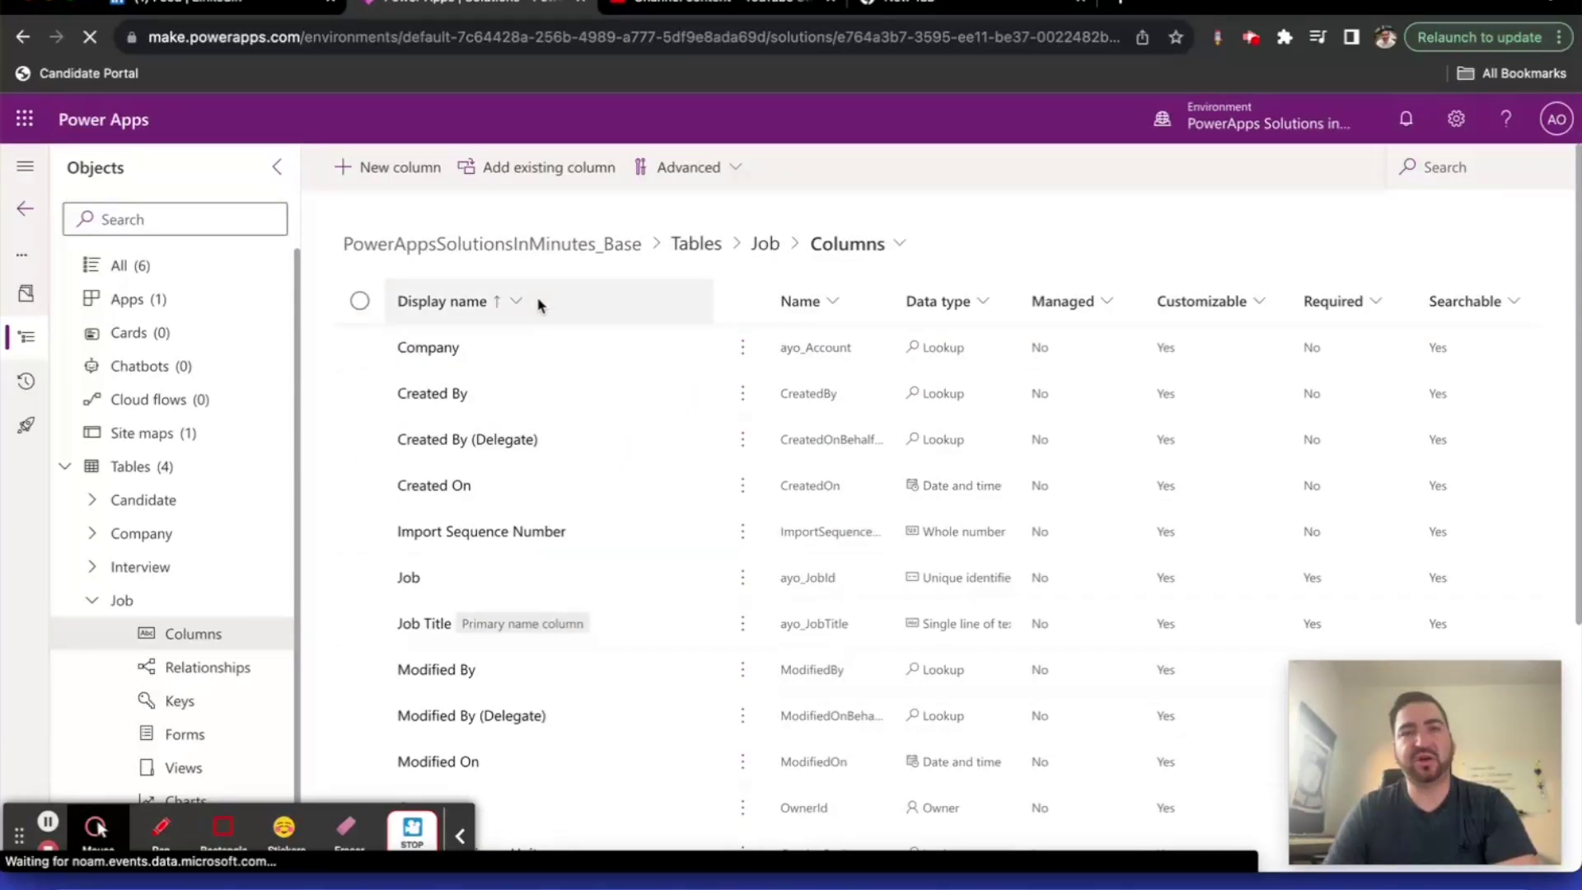
Start a new column in the Job table with the display name Job Description
click(401, 183)
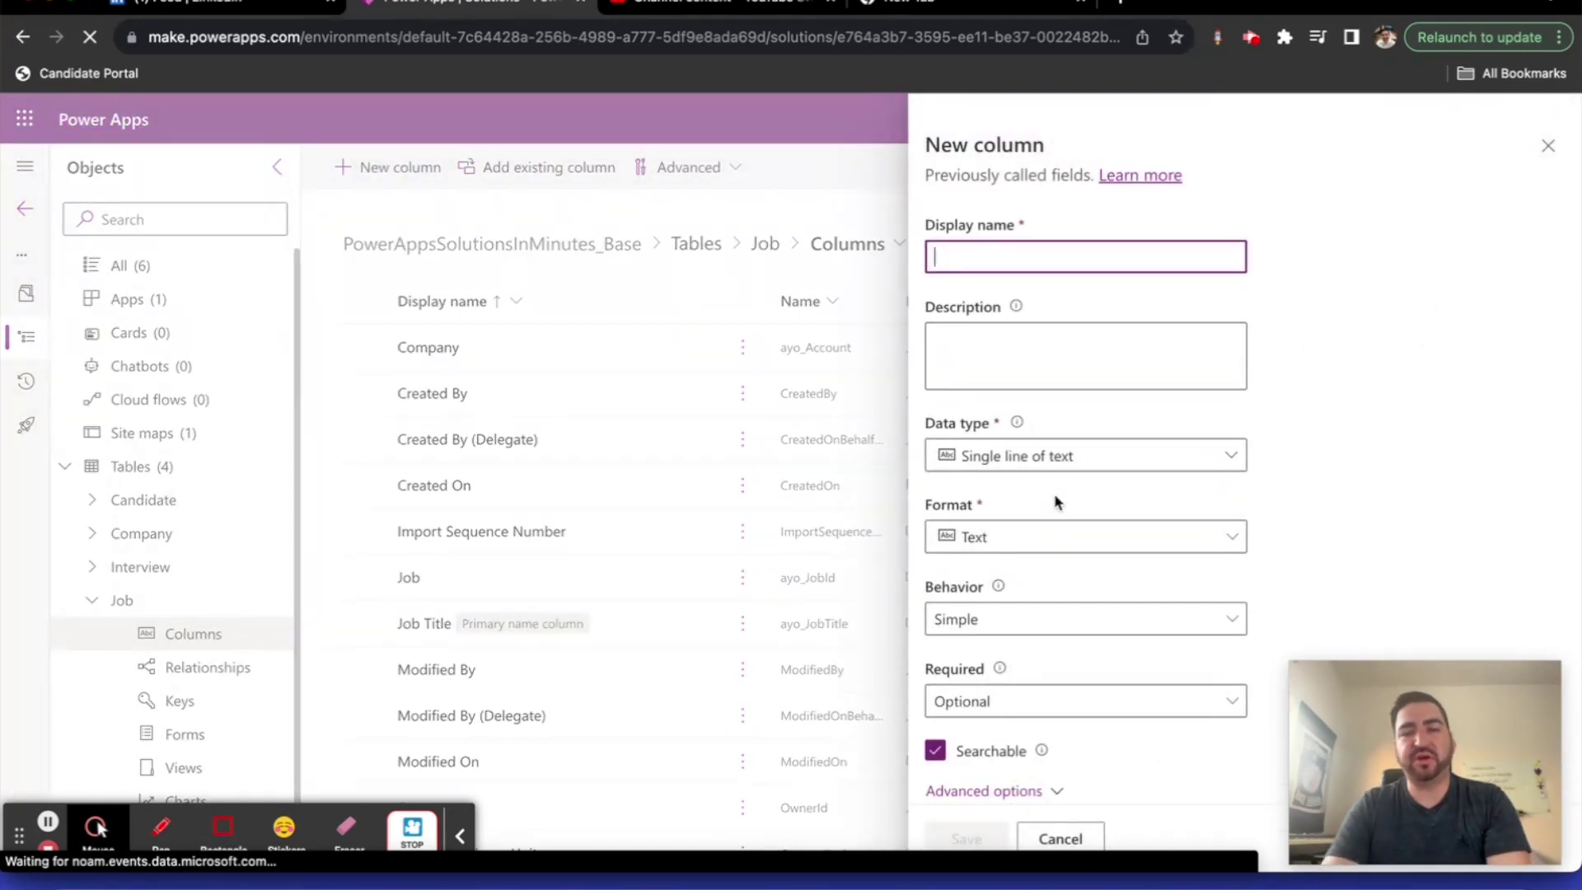
text(Job Descrip)
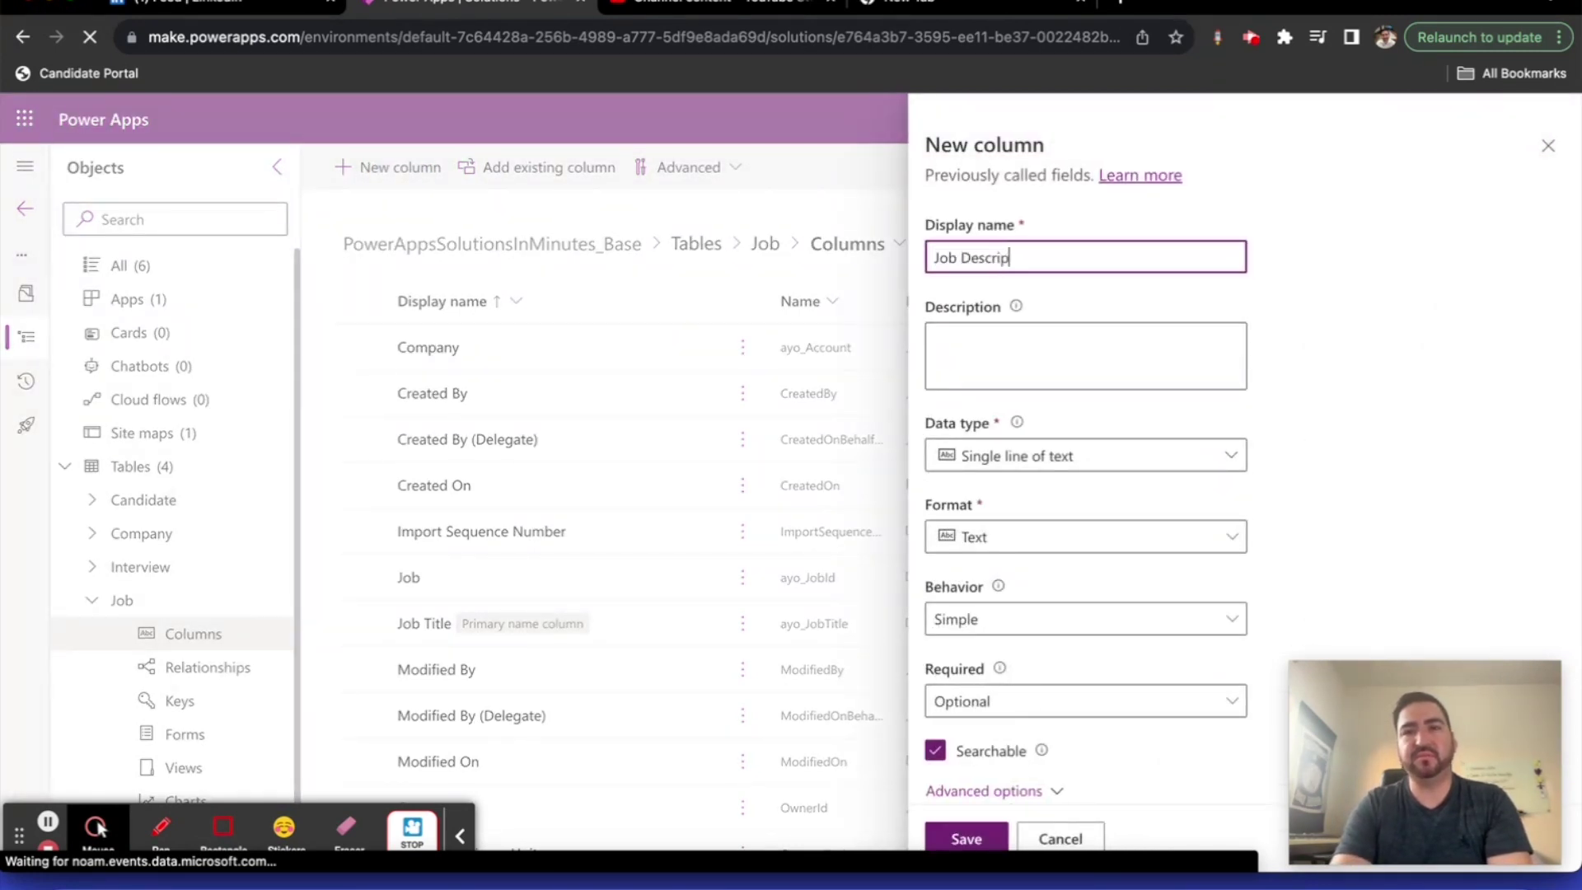
text(tion)
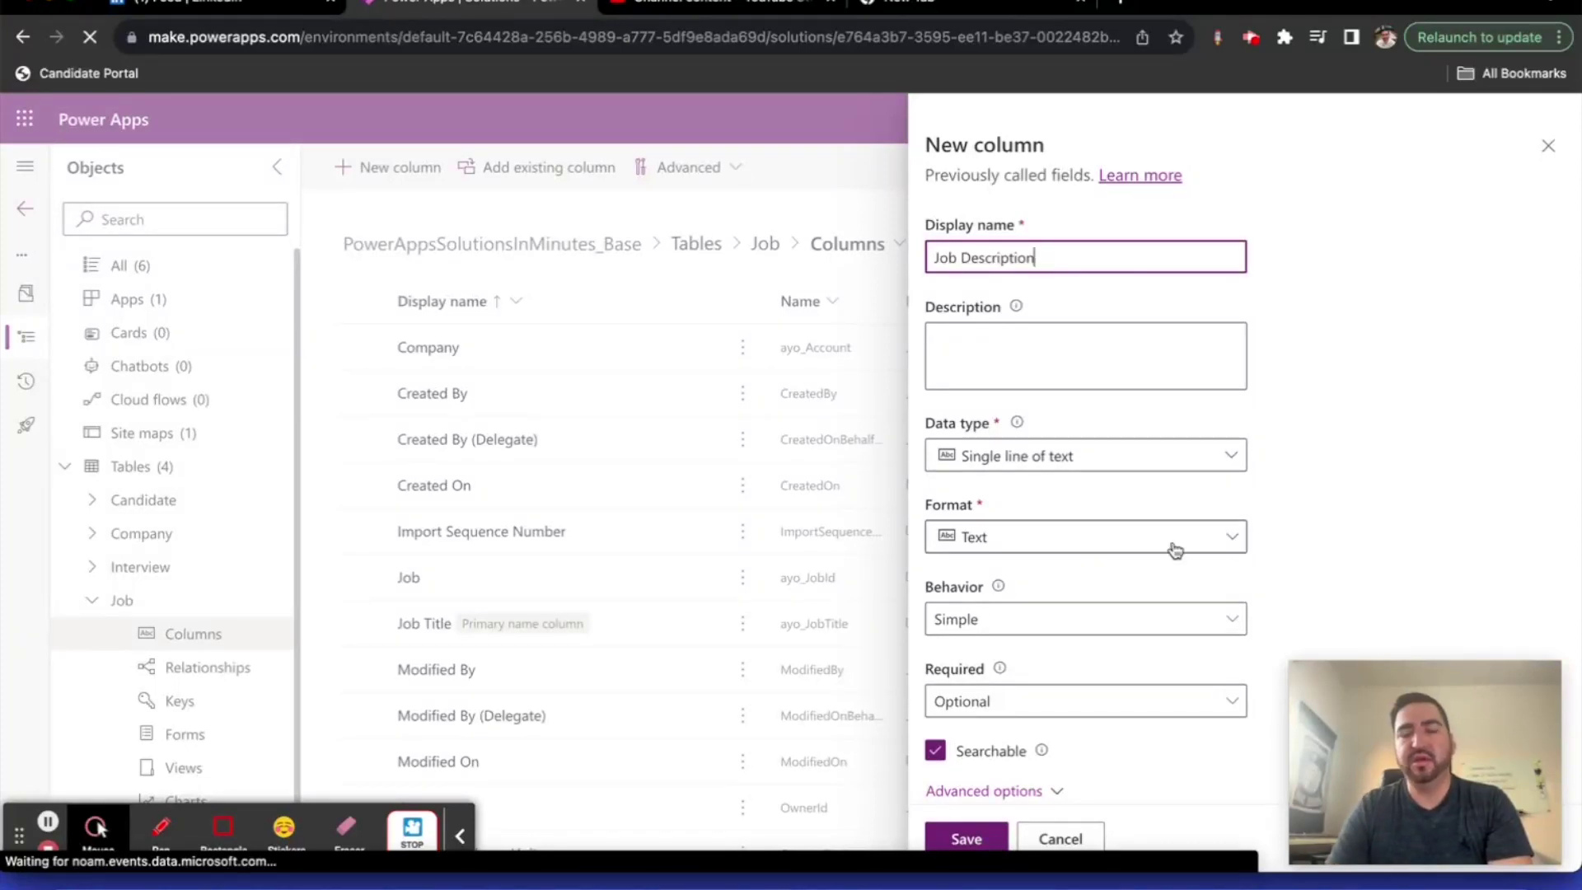
Set the Job Description column's data type to plain text with multiple lines and save the column
click(1230, 458)
mouse_move(1224, 547)
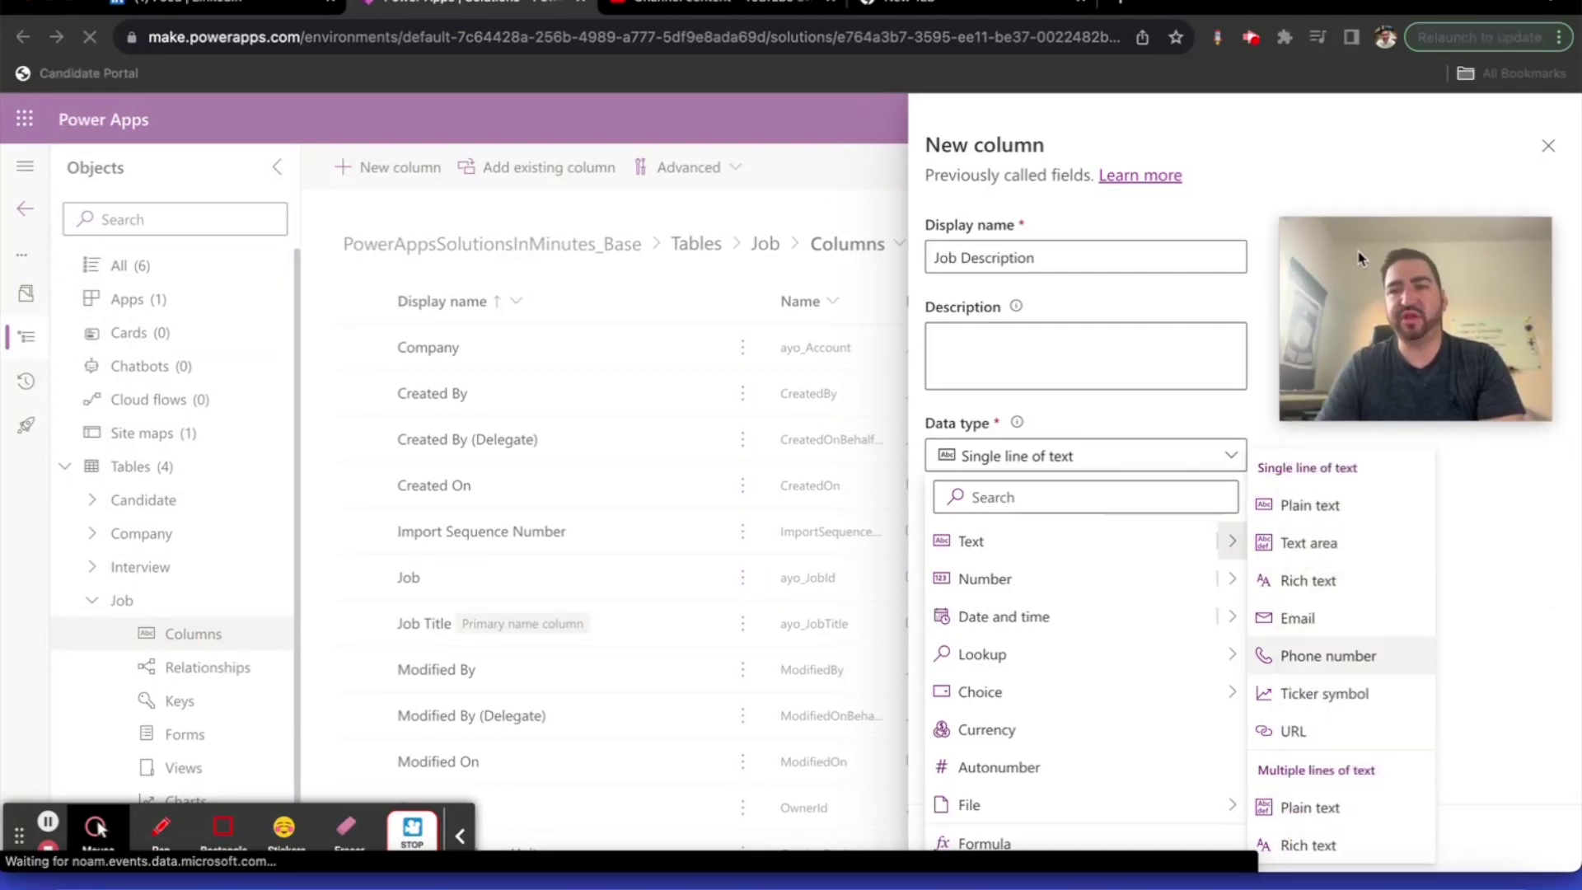
click(1318, 809)
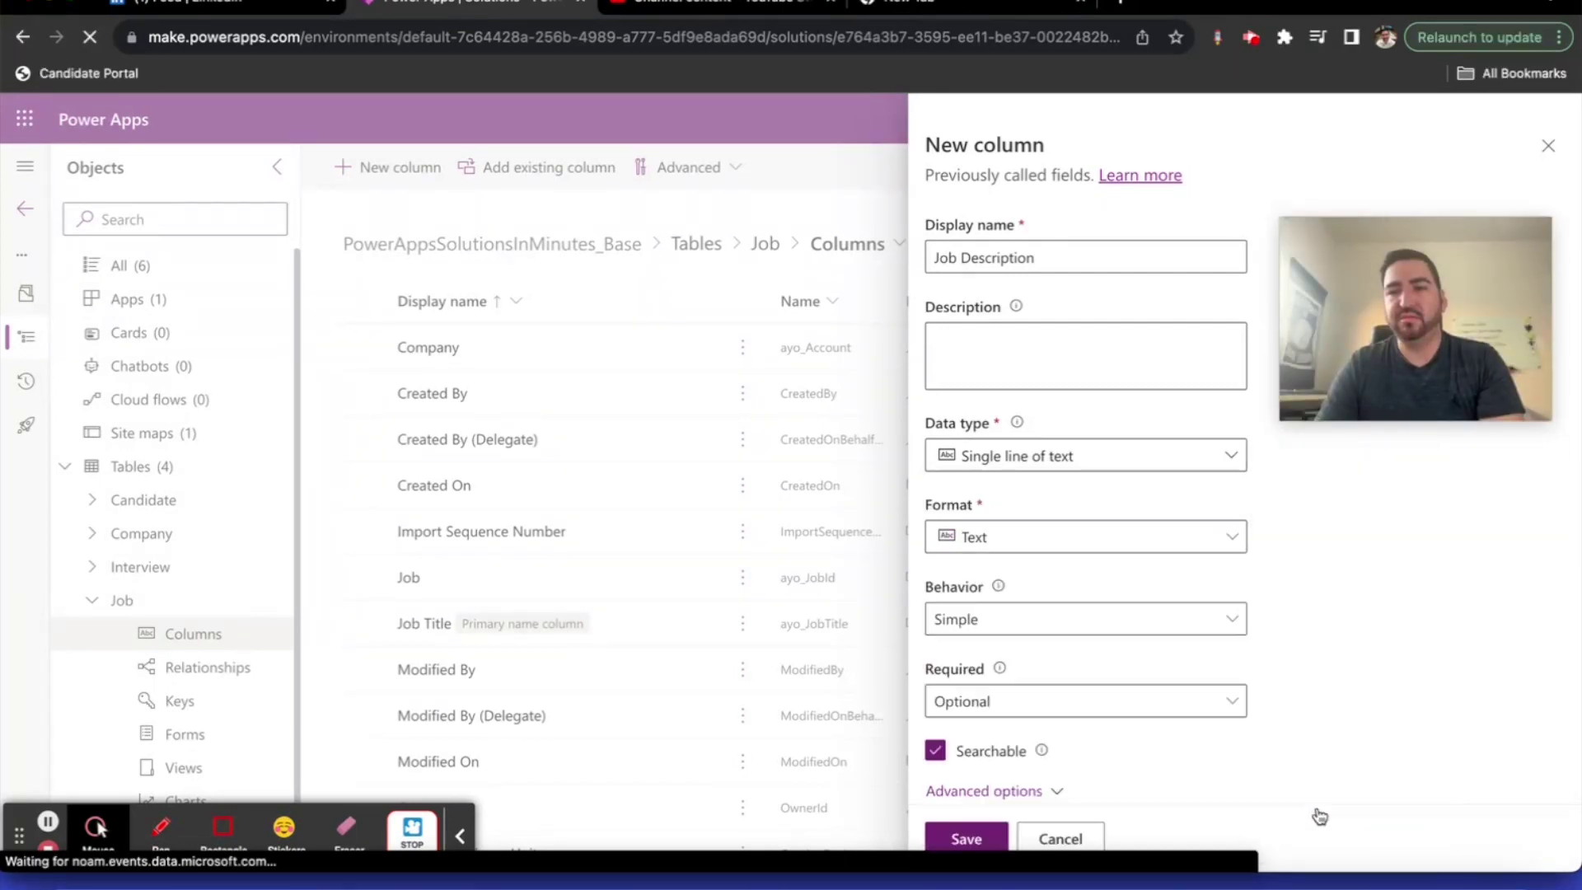
click(1217, 465)
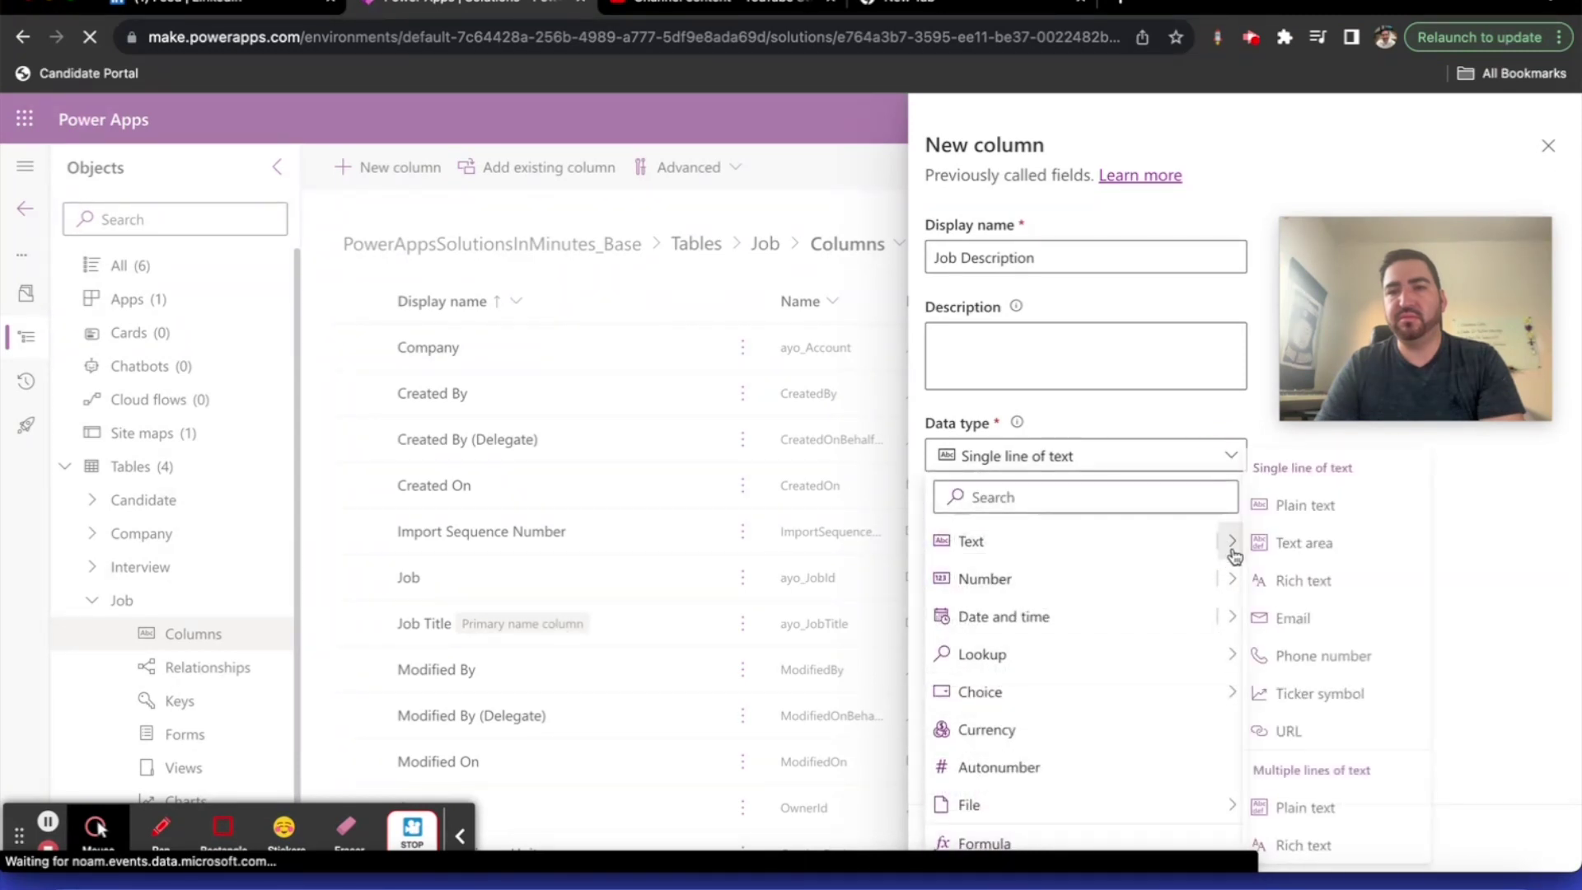
click(1328, 809)
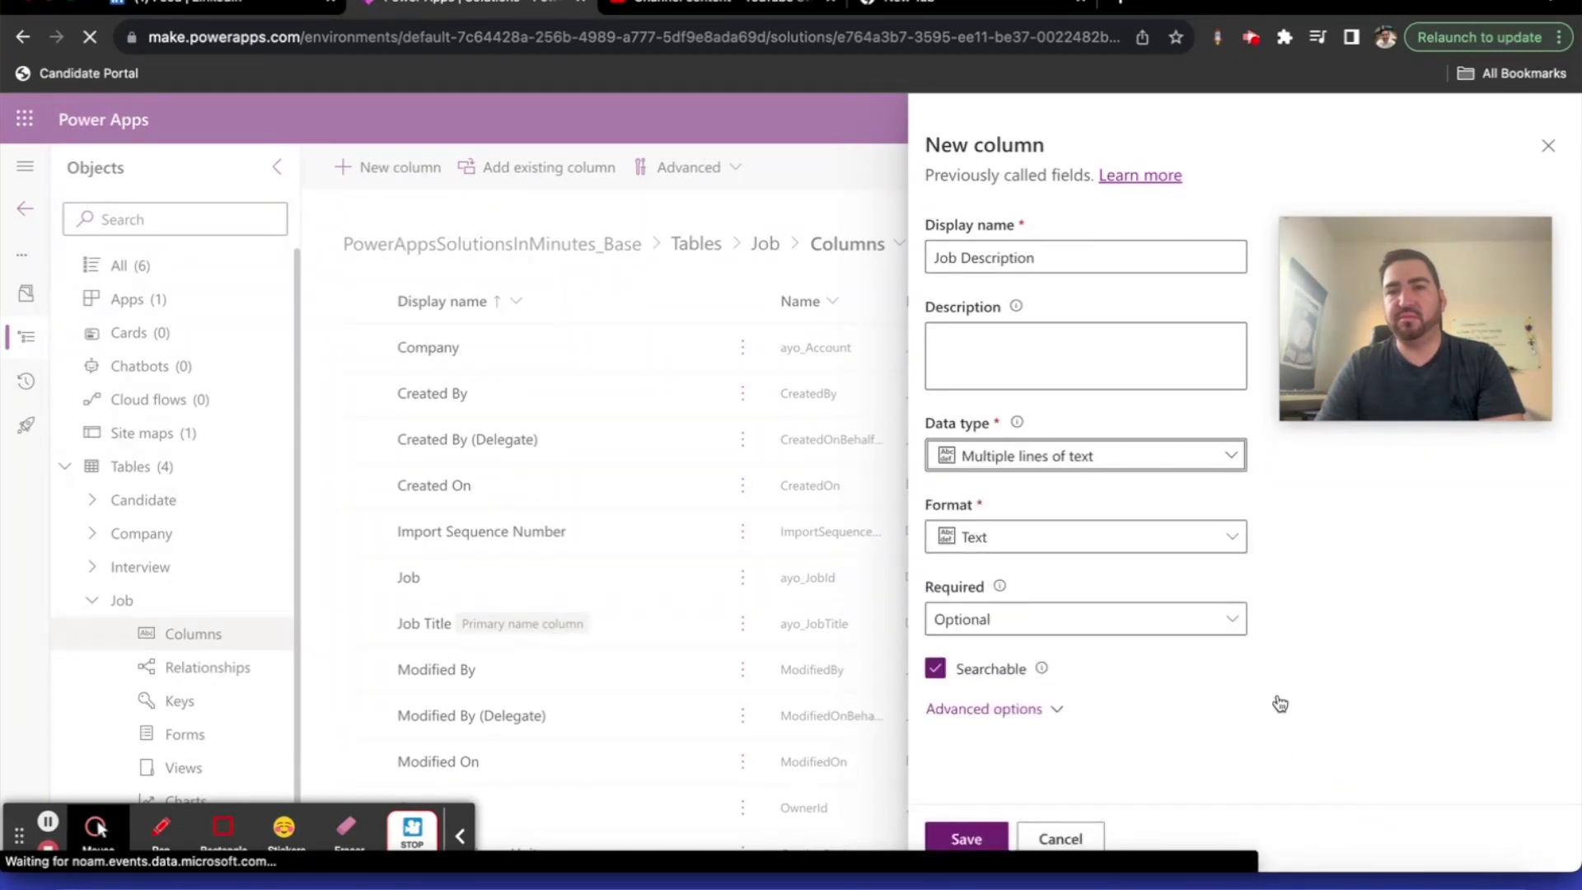
click(968, 837)
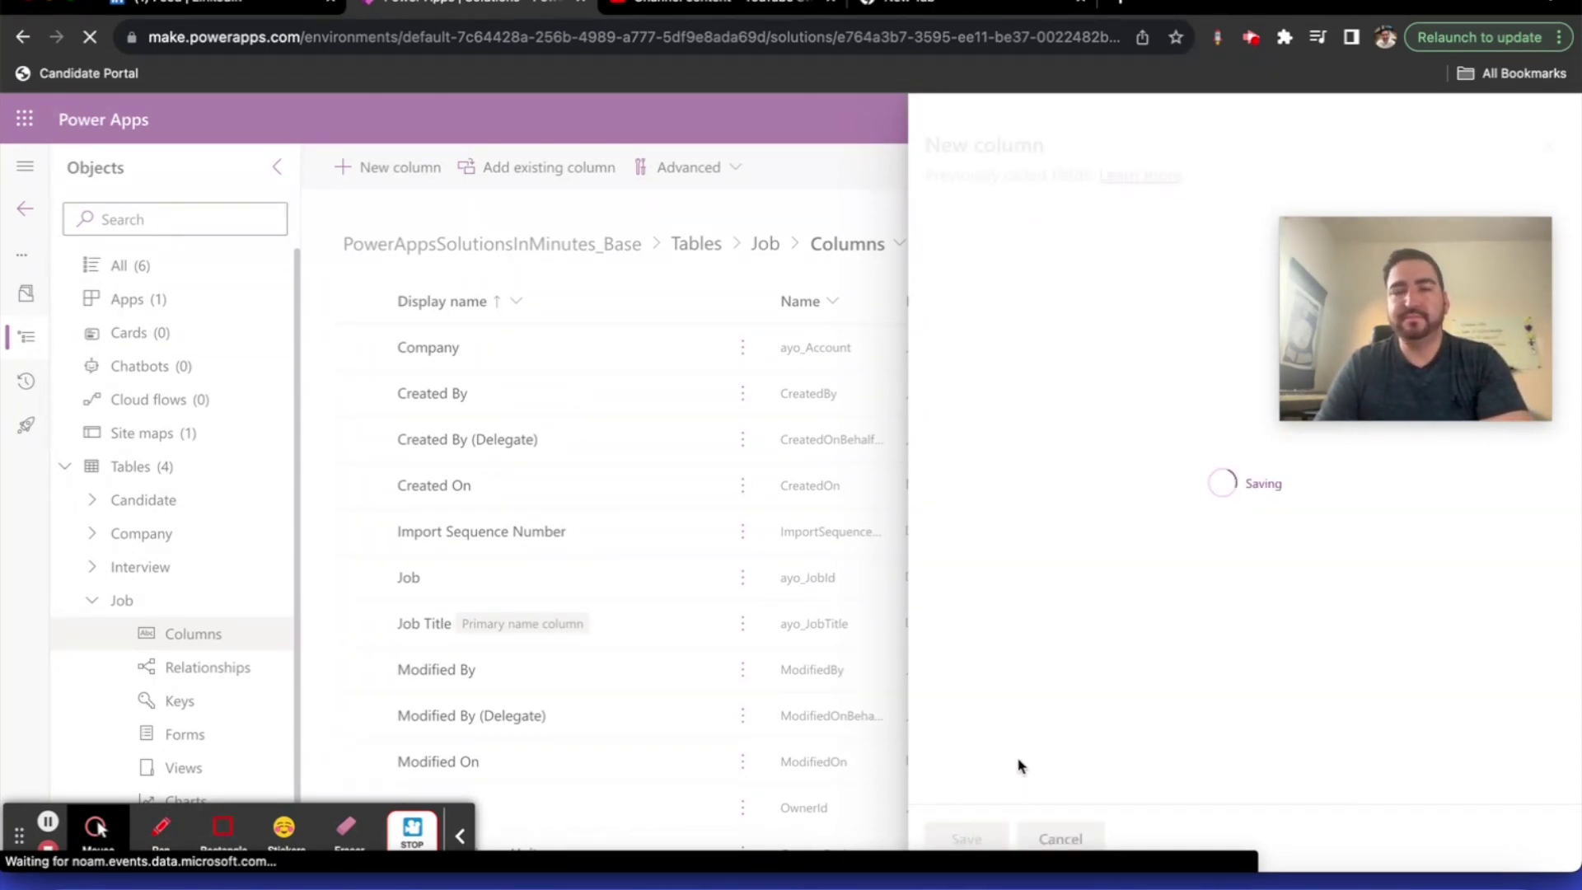
mouse_move(1392, 354)
drag(1477, 247, 1514, 656)
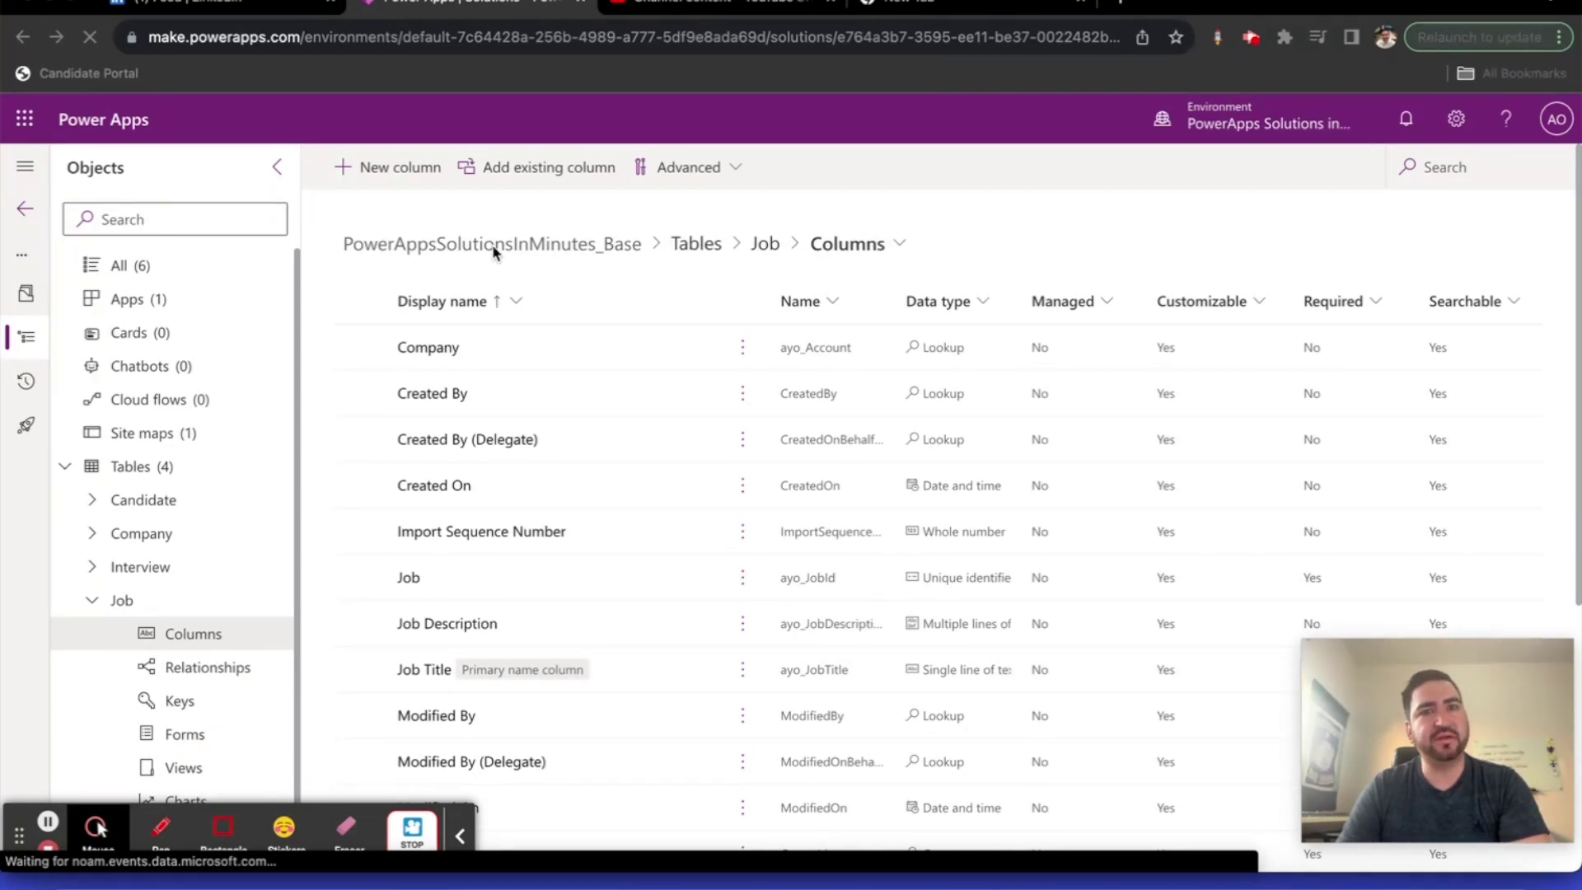
Start another new column in the Job table with the display name Coding Knowledge
click(401, 173)
click(400, 171)
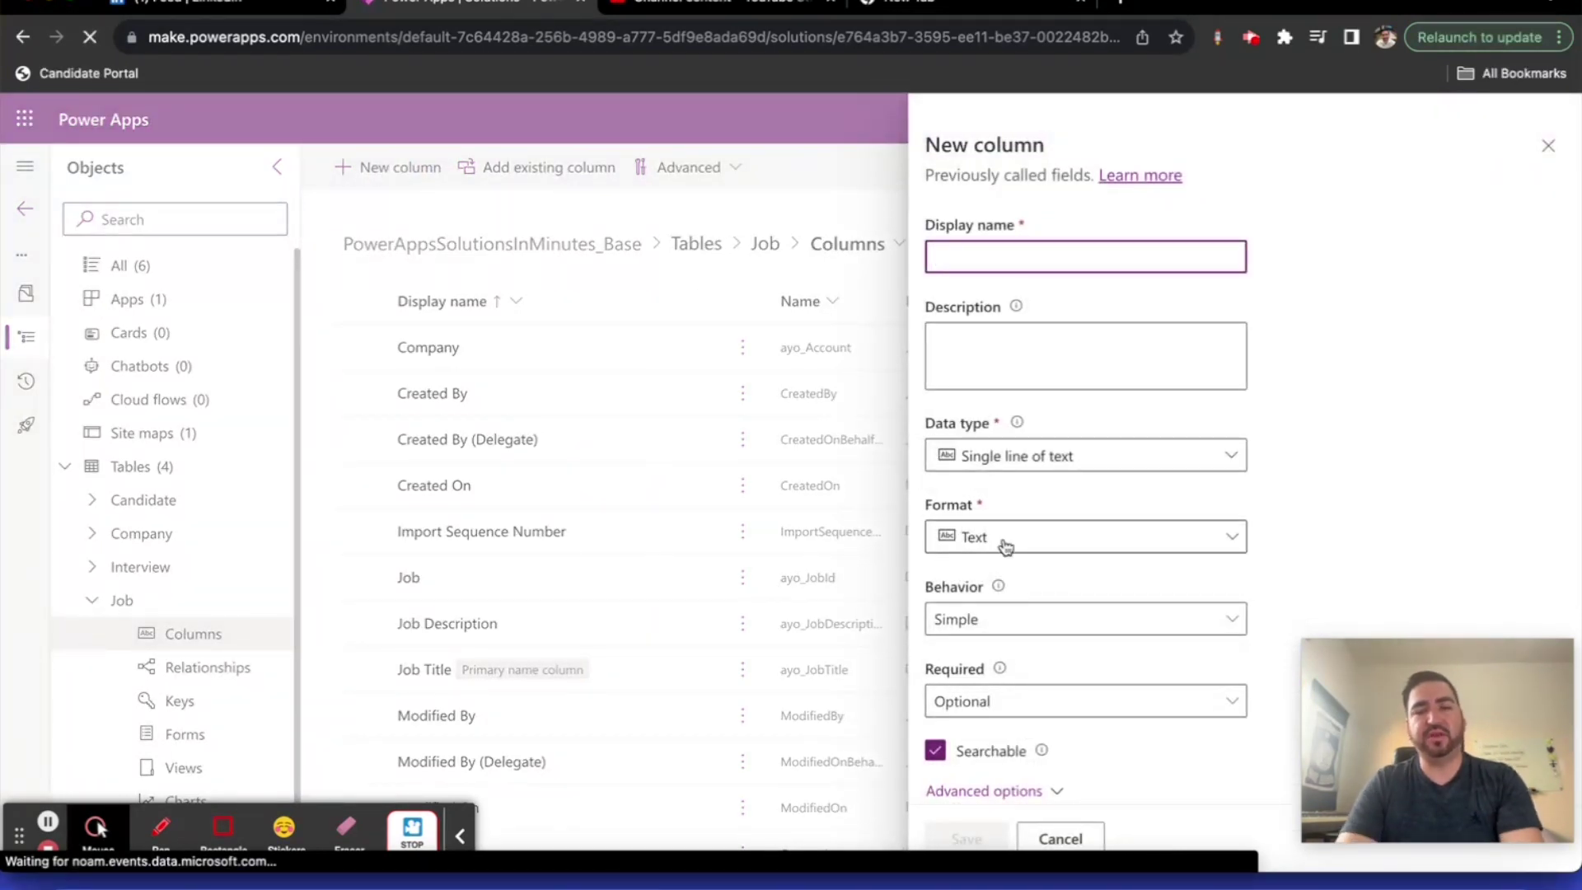
text(Coding Knowledge)
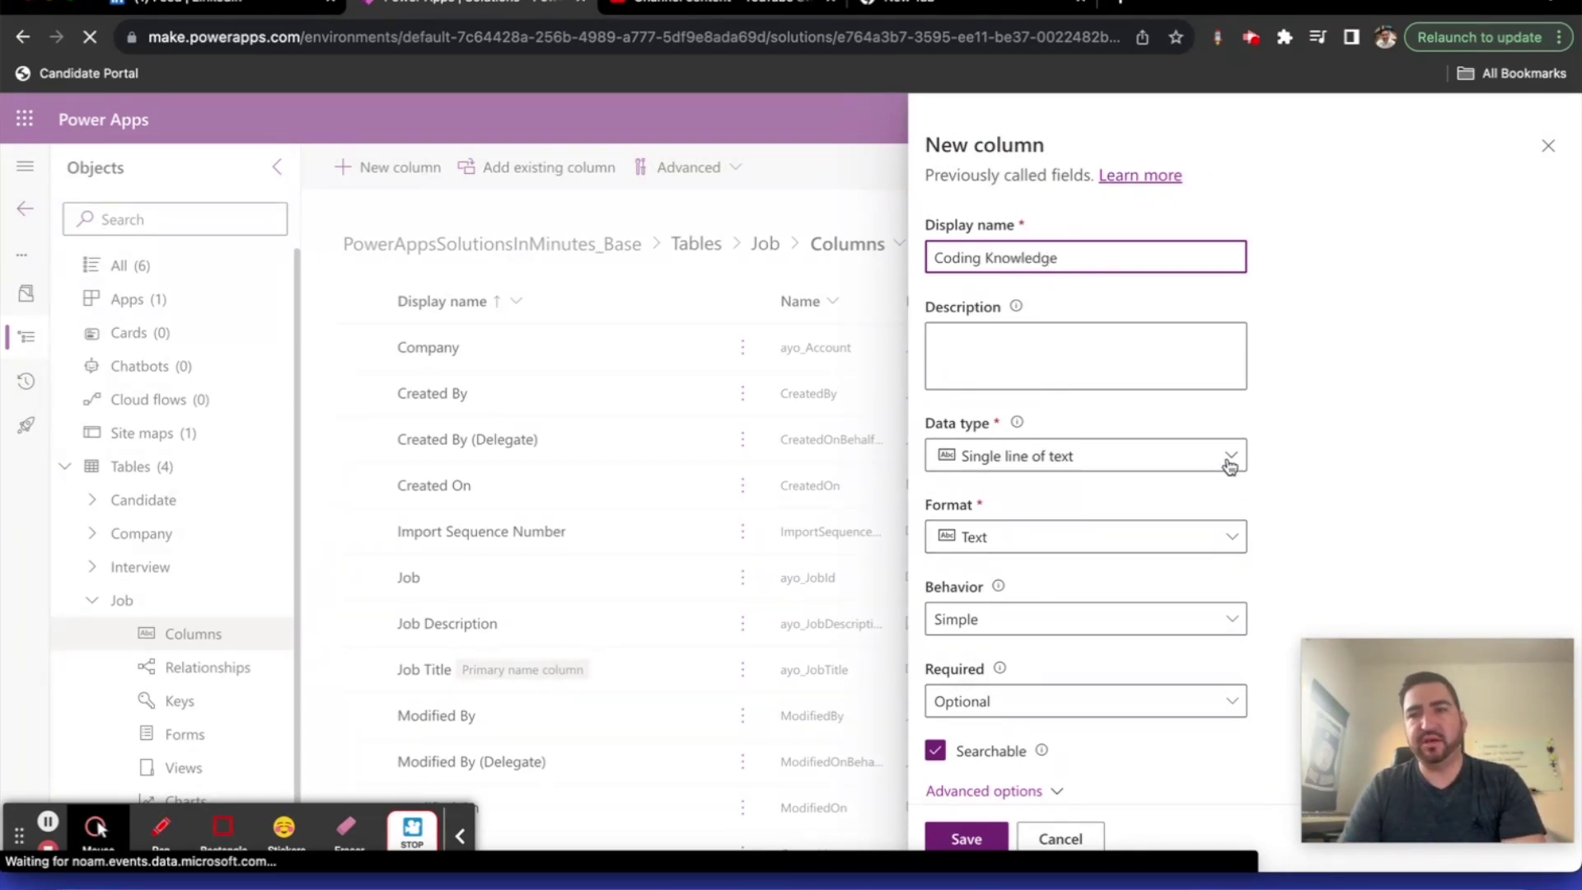
Set the Coding Knowledge column's data type to Choice and allow selecting multiple choices
click(1229, 461)
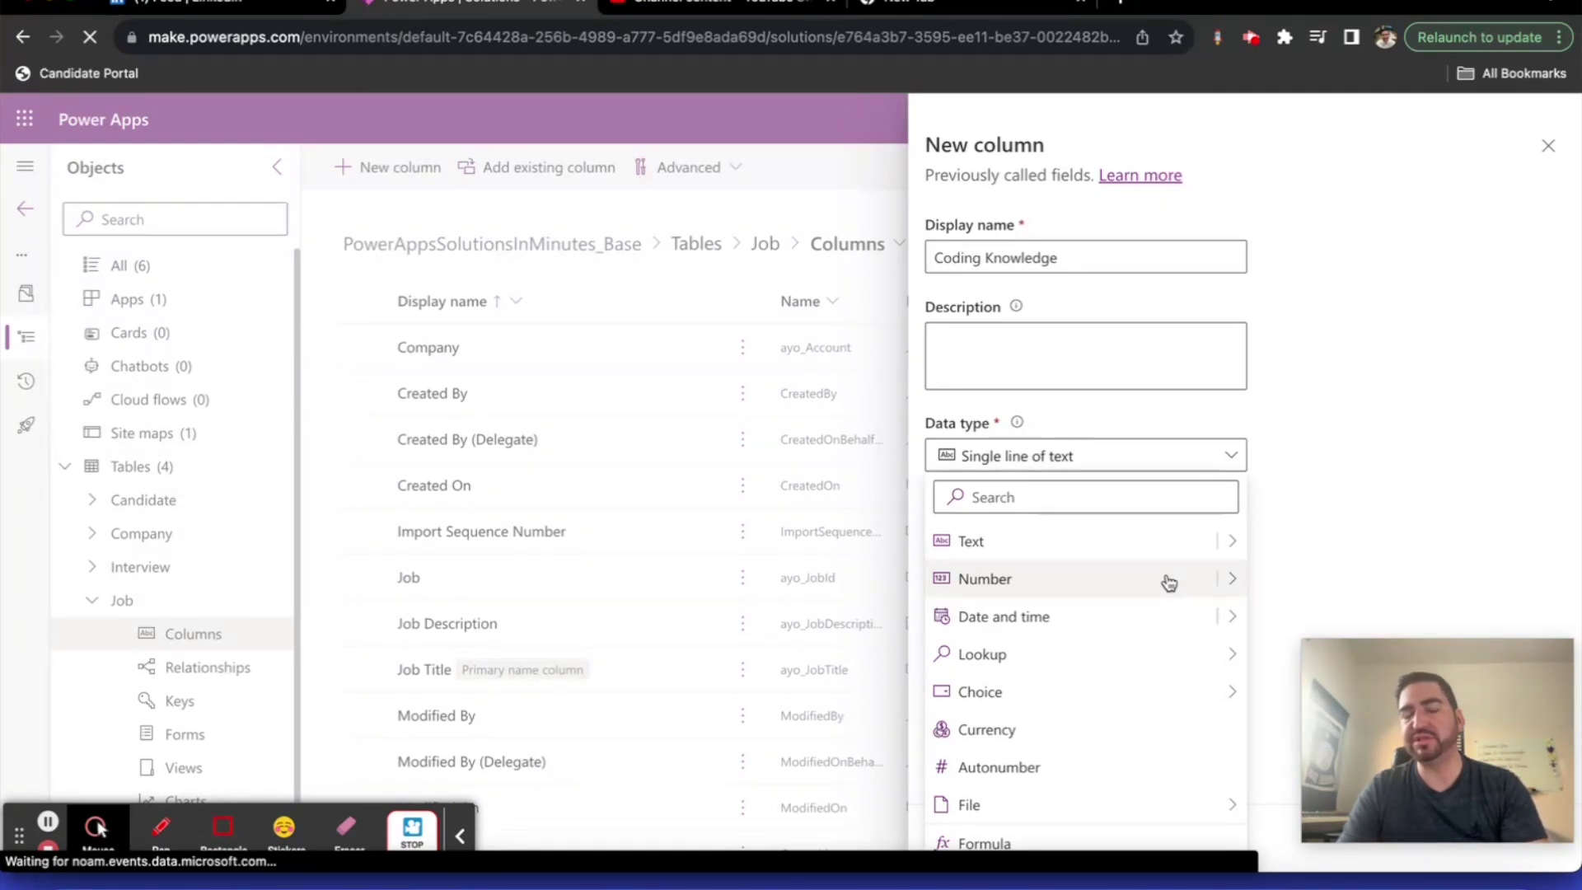
mouse_move(1137, 659)
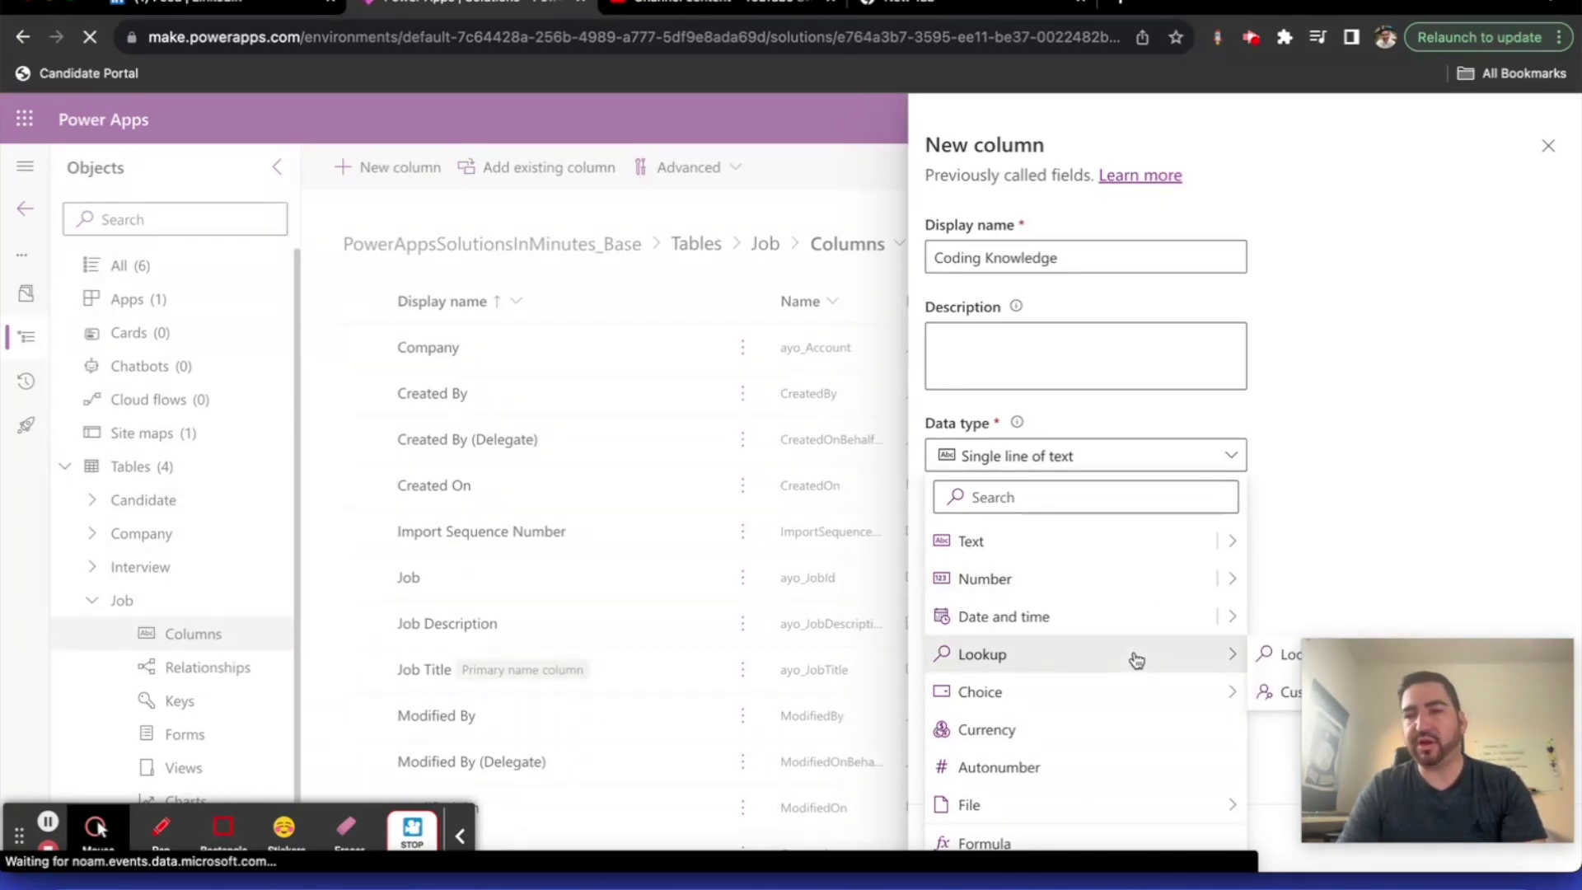
mouse_move(1124, 689)
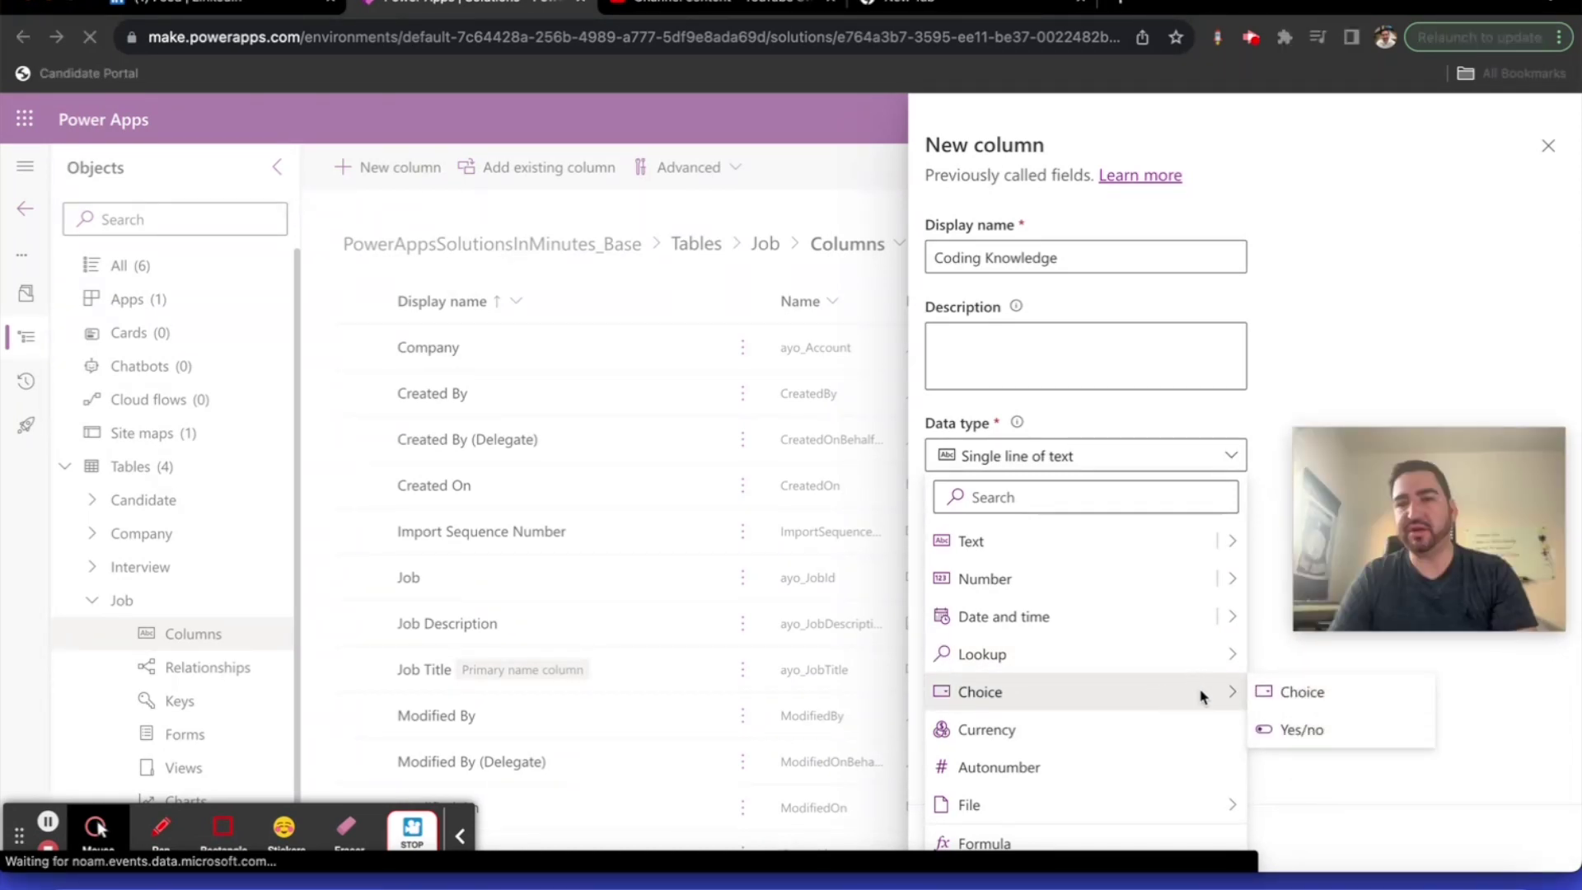
click(1285, 692)
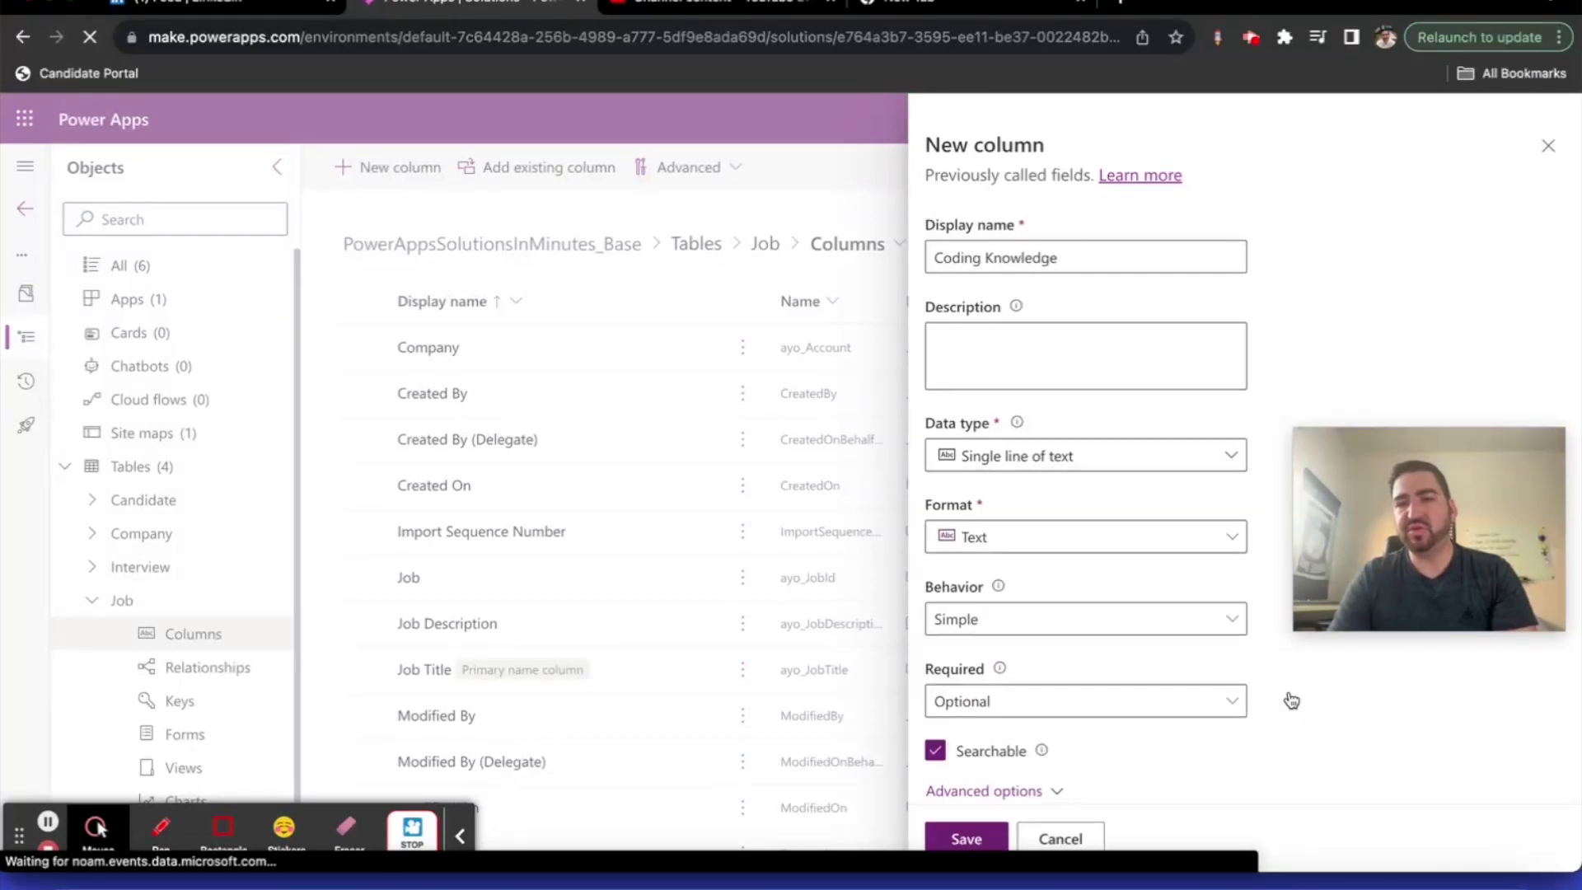
click(1176, 464)
mouse_move(1179, 683)
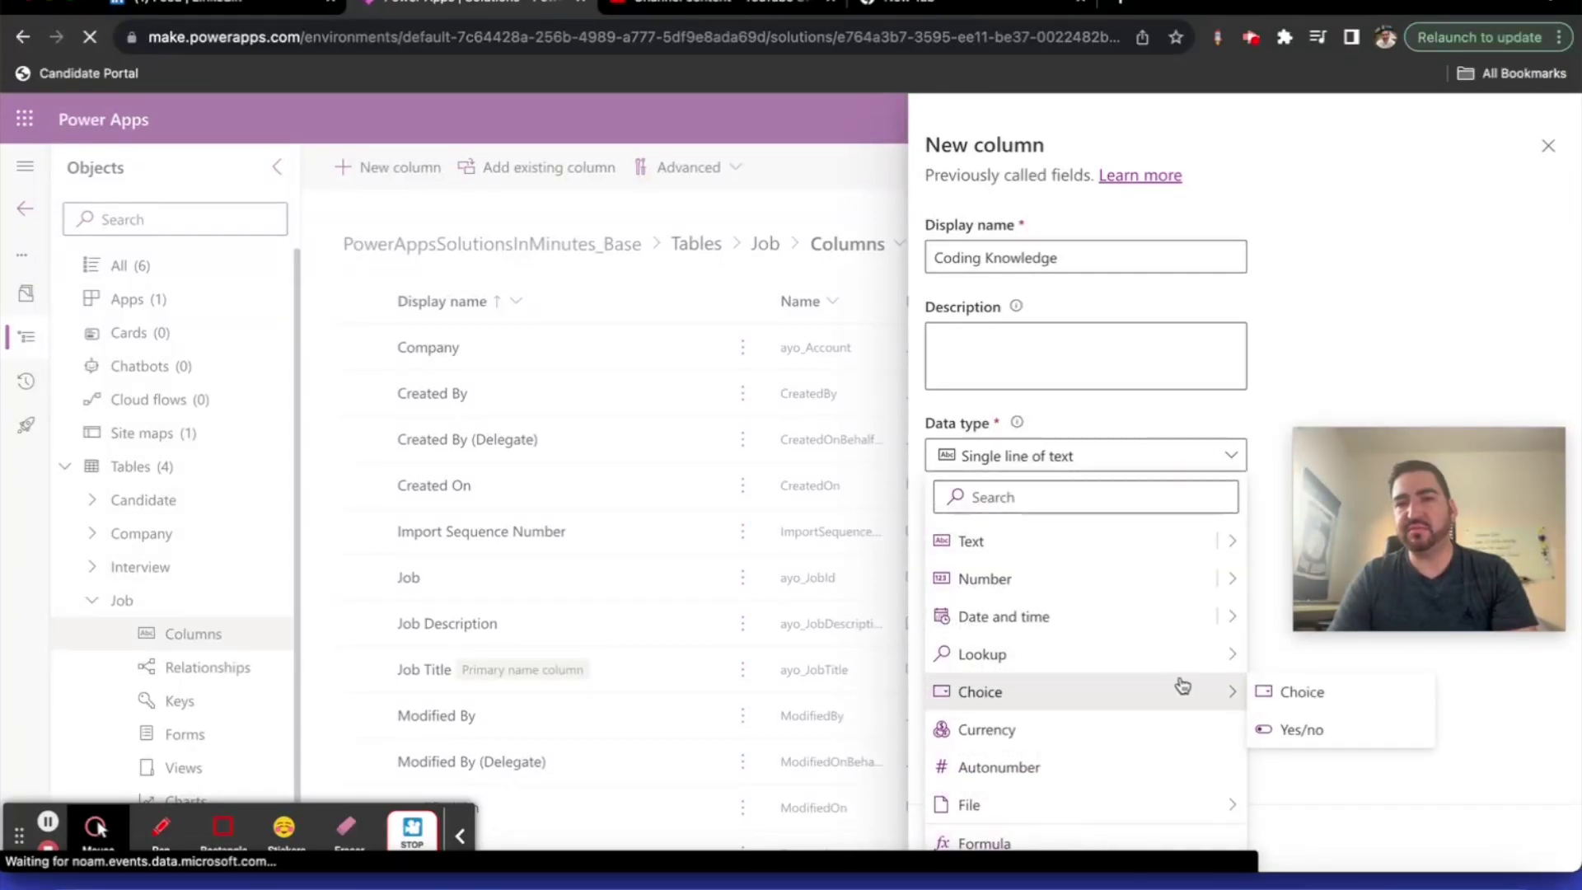
click(1256, 700)
click(1135, 710)
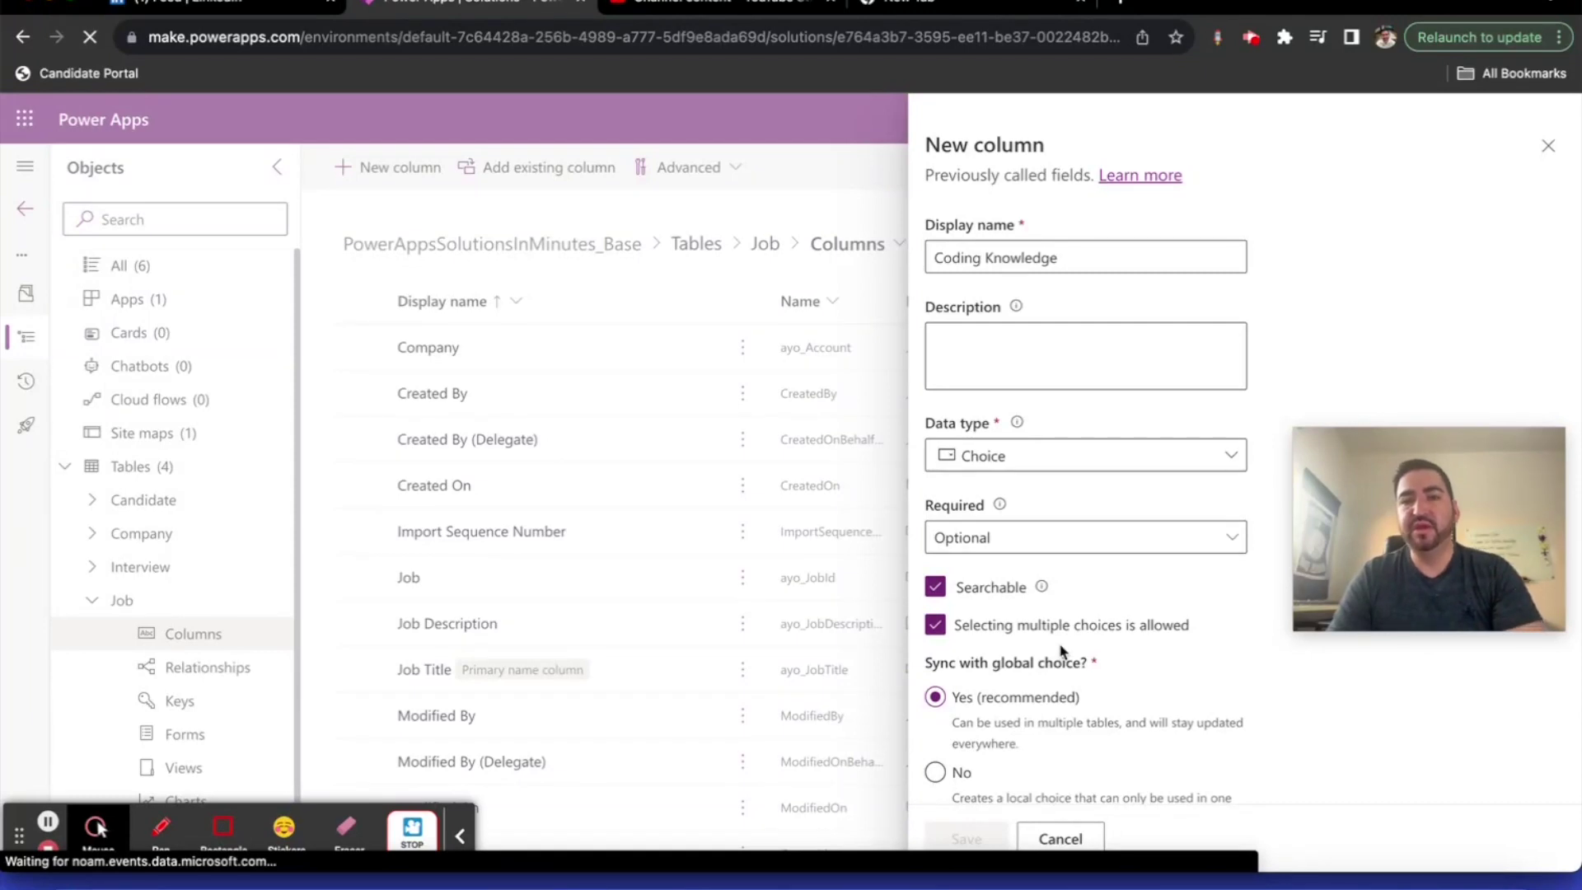
Create a new global choice for the column to sync with and name it Coding Technologies
scroll(1116, 682, down, 2)
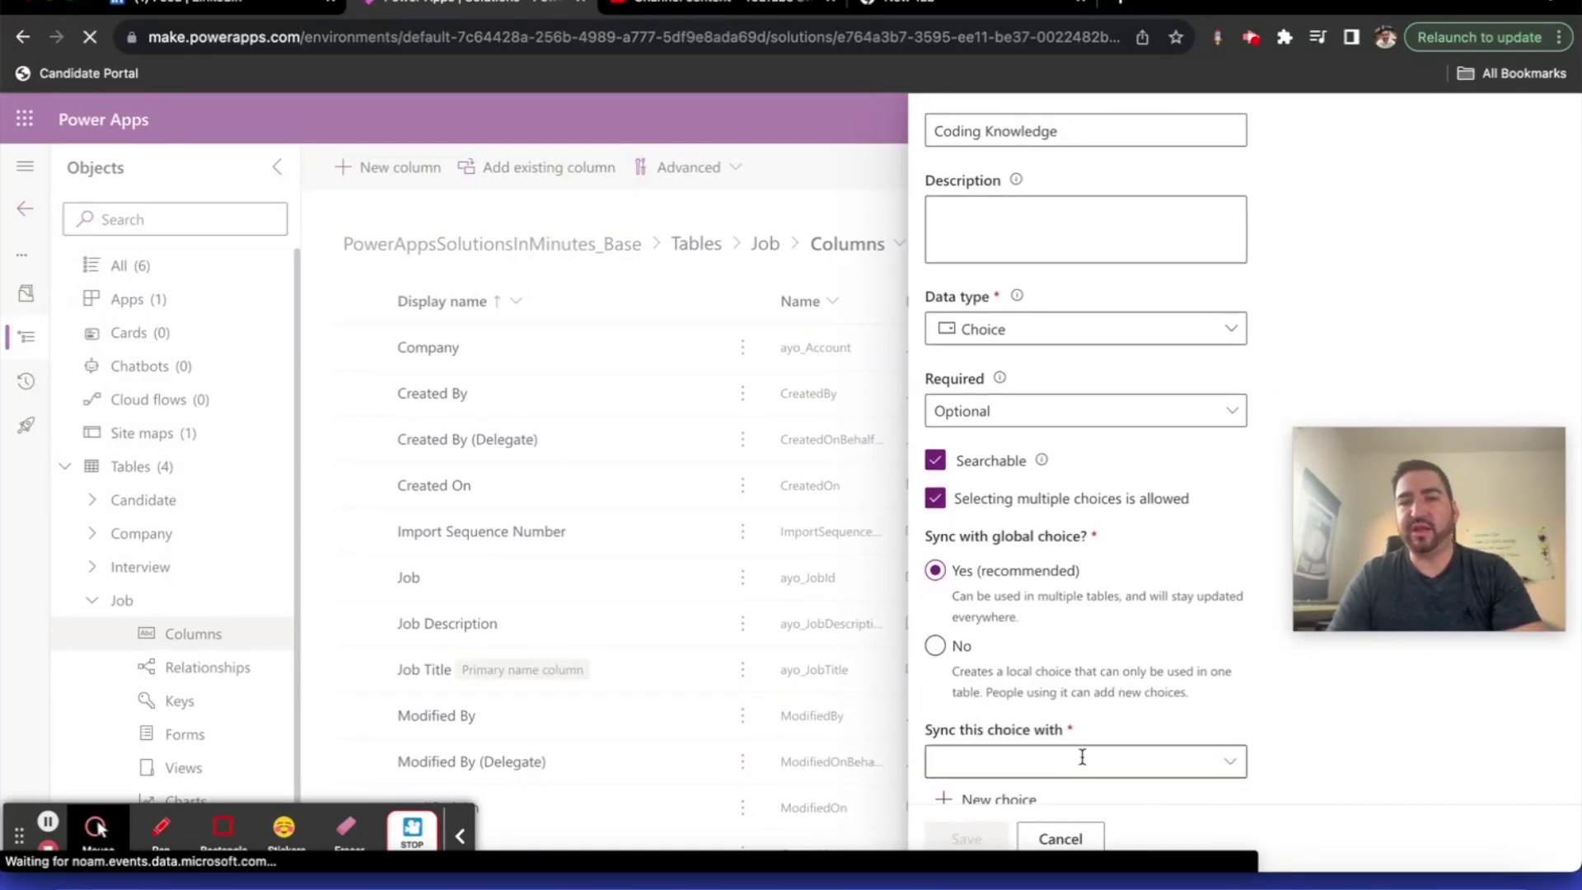
scroll(1203, 746, down, 1)
click(1232, 746)
click(1009, 777)
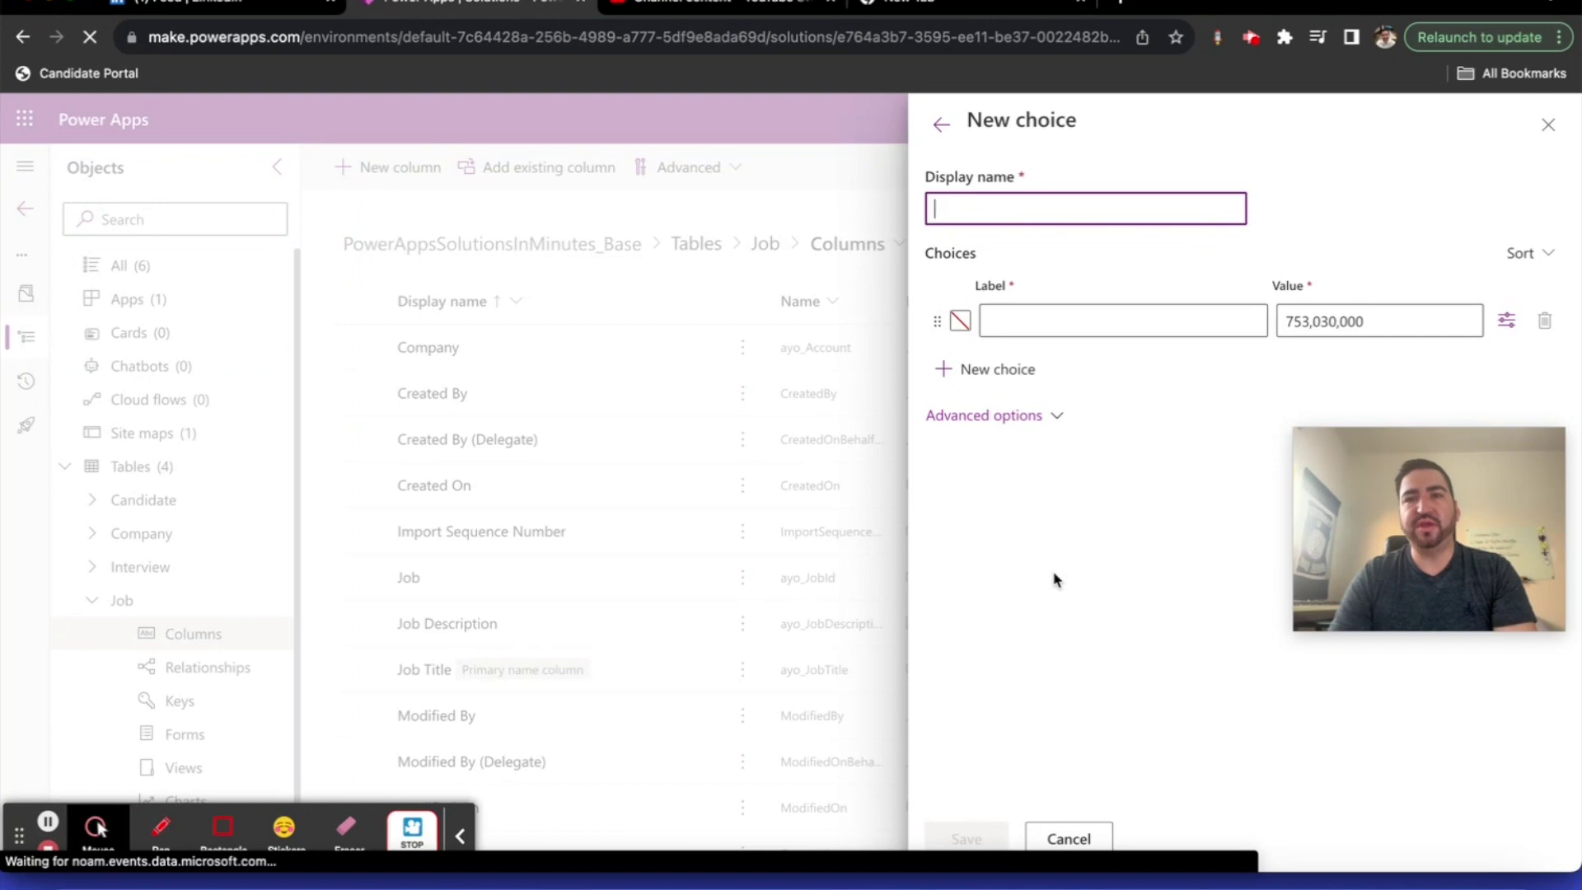
text(Coding Technologies)
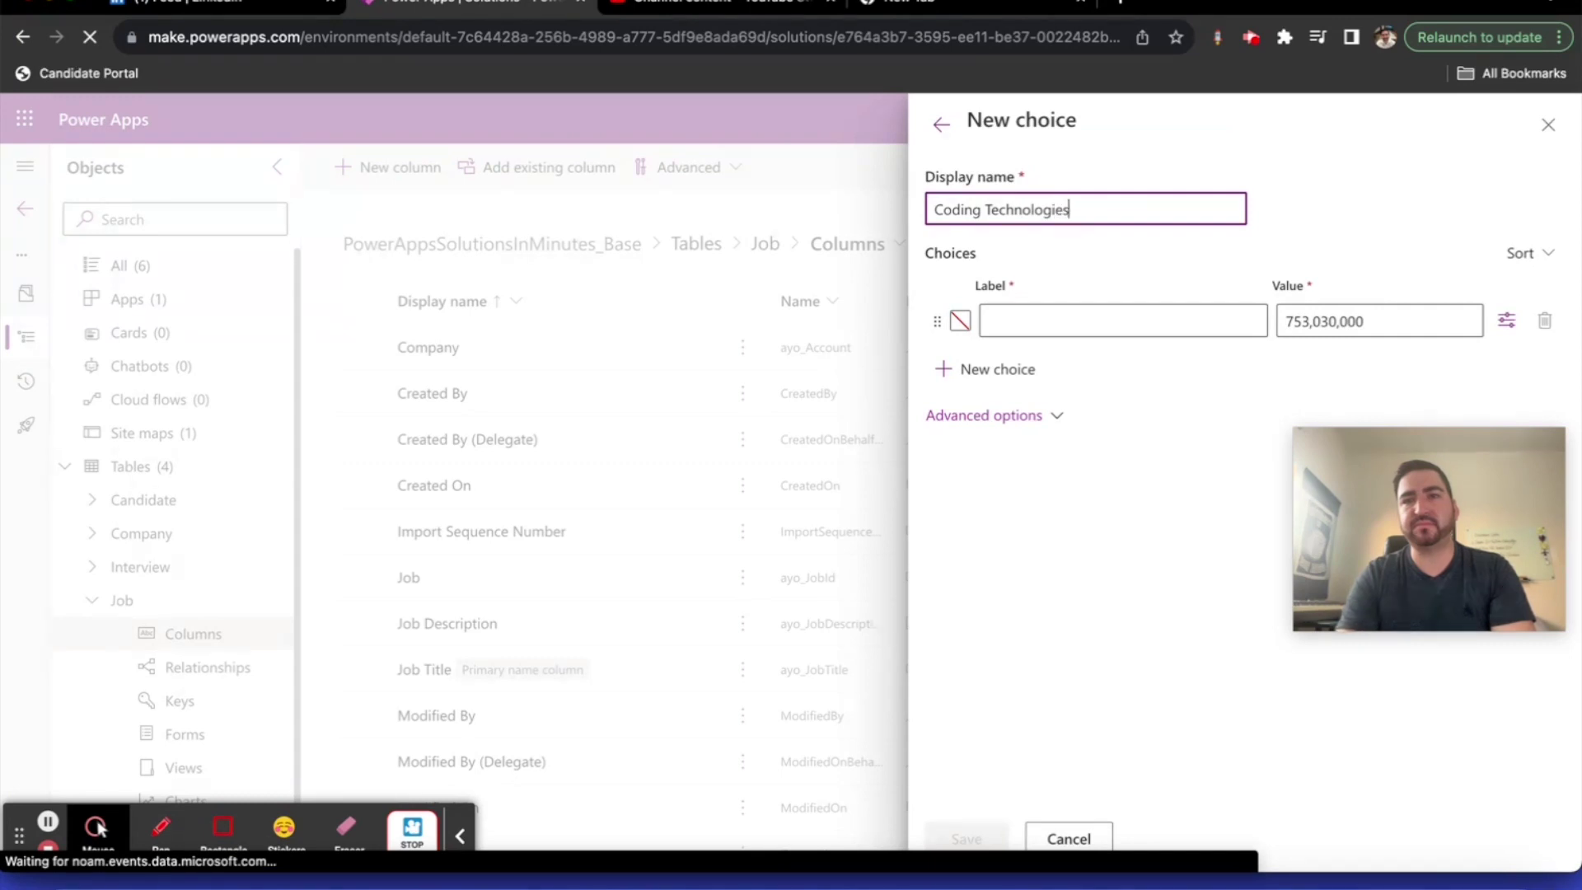
Add the labels C# and JavaScript to the Coding Technologies choice, and add an empty third row
click(1035, 319)
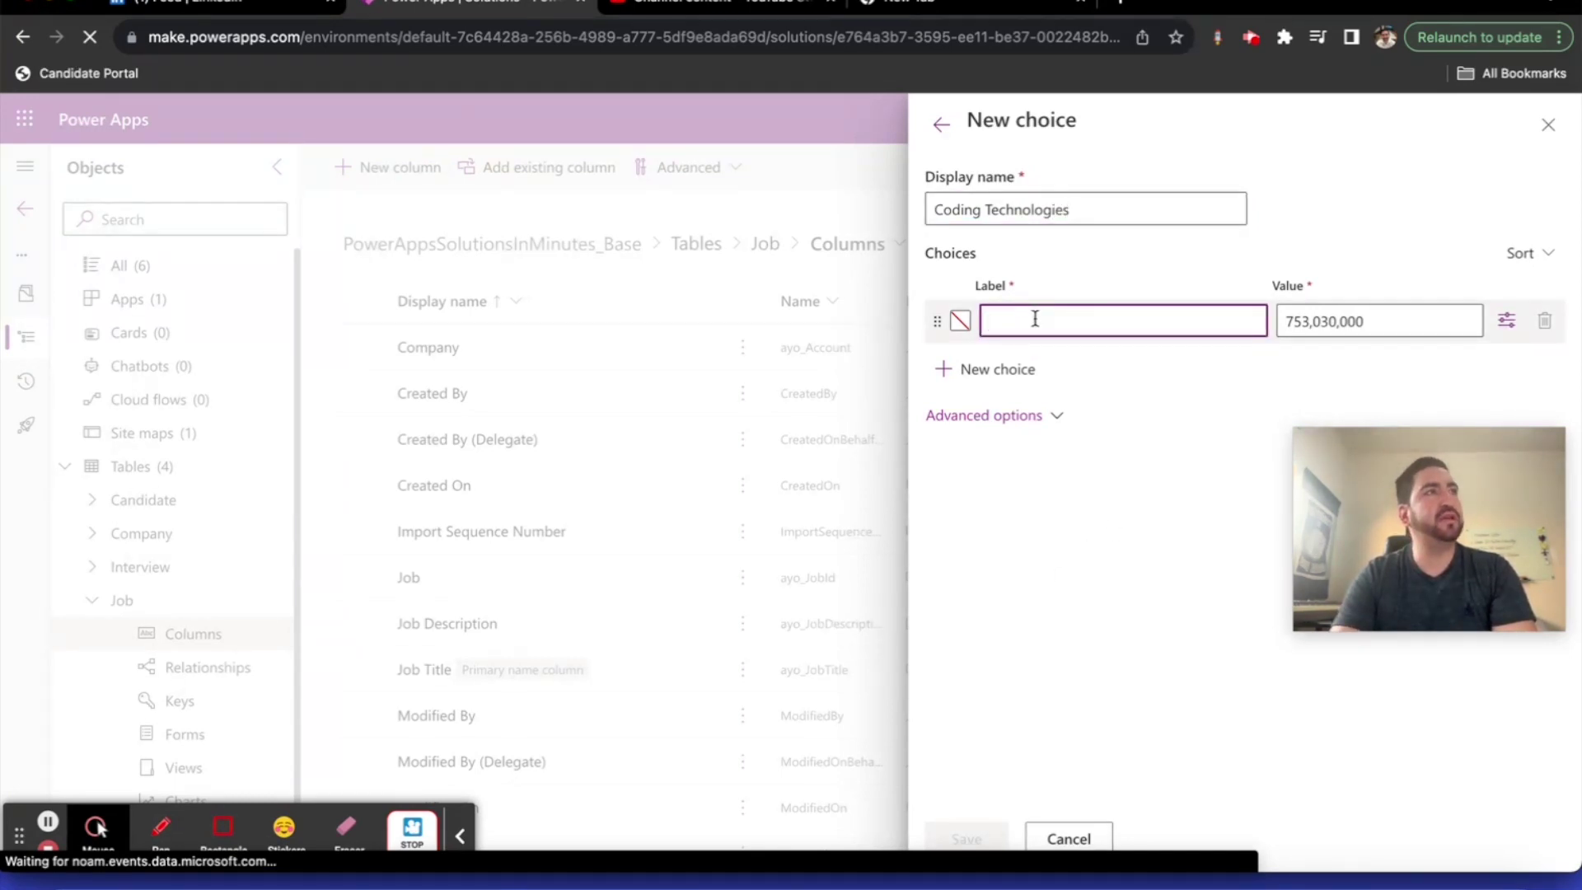
text(C#)
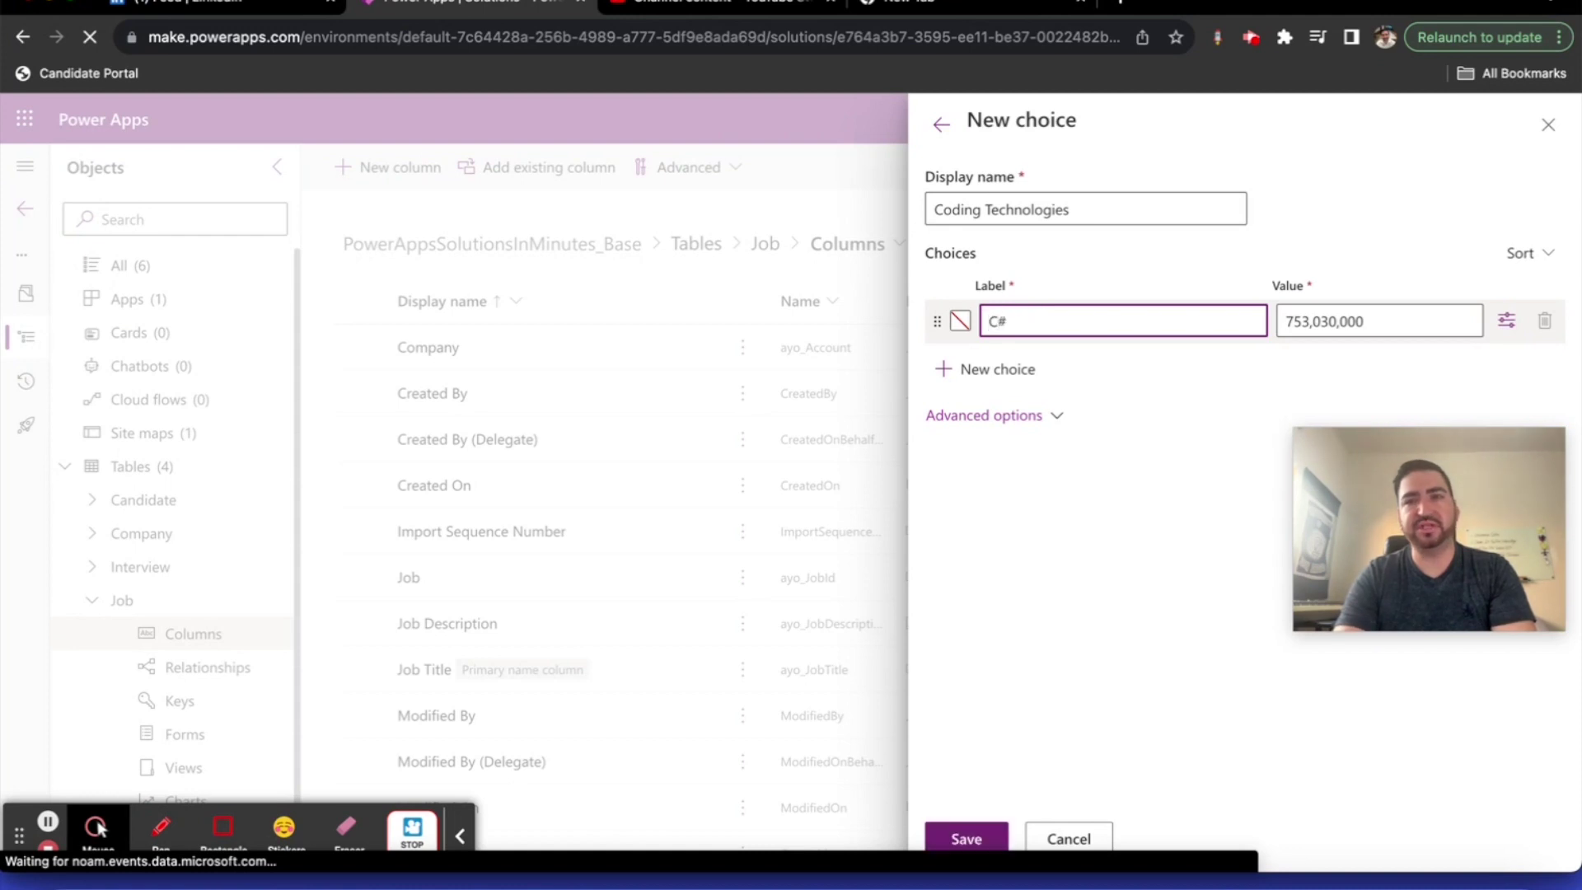
key(Return)
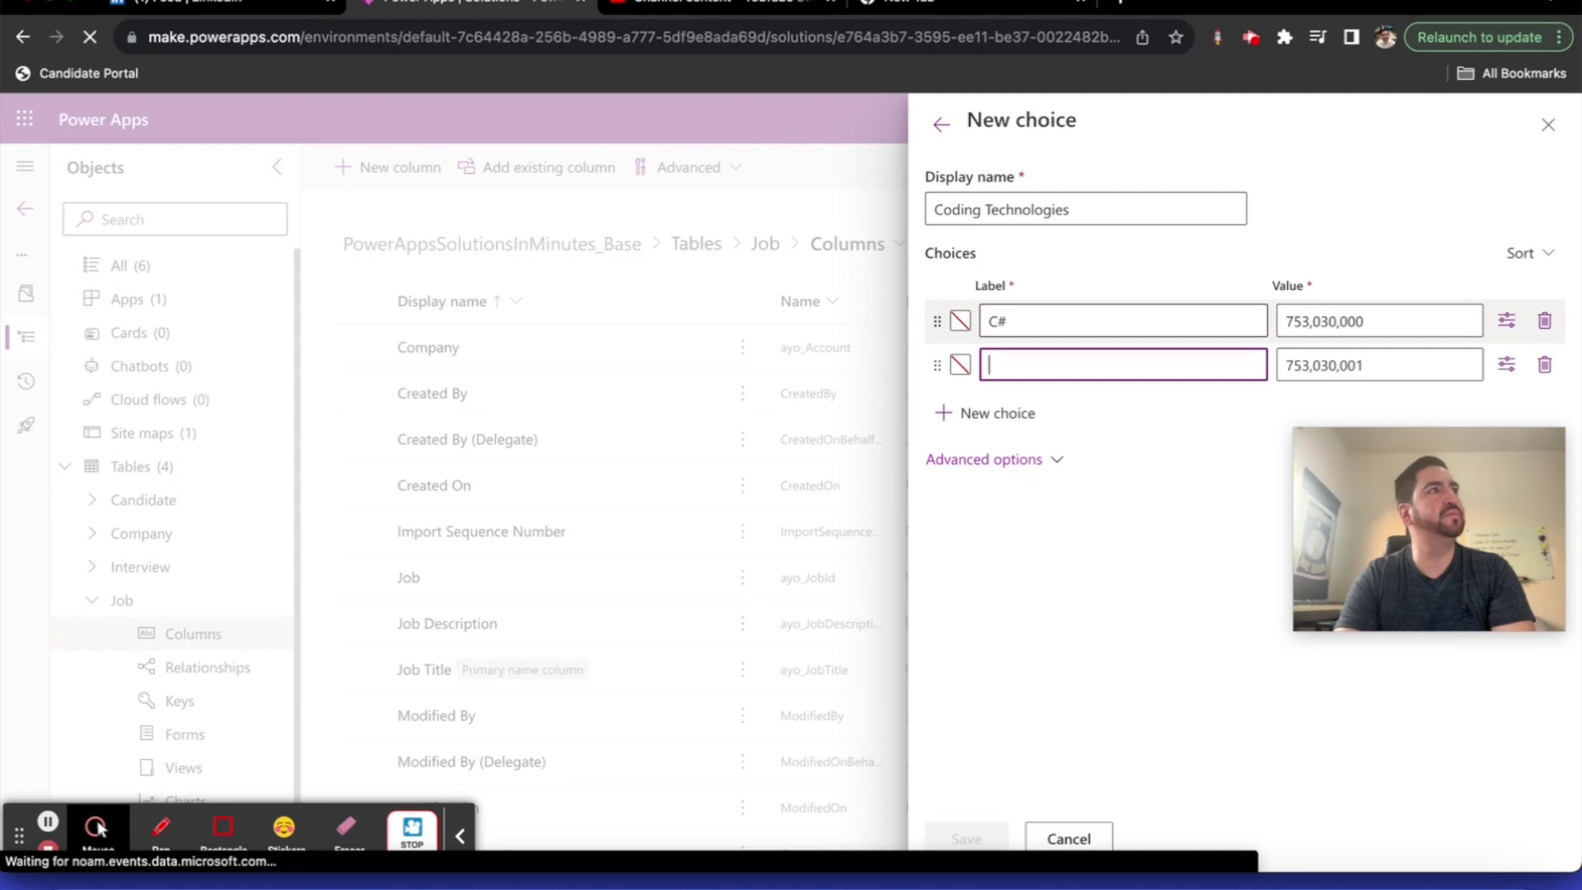
text(javaSc)
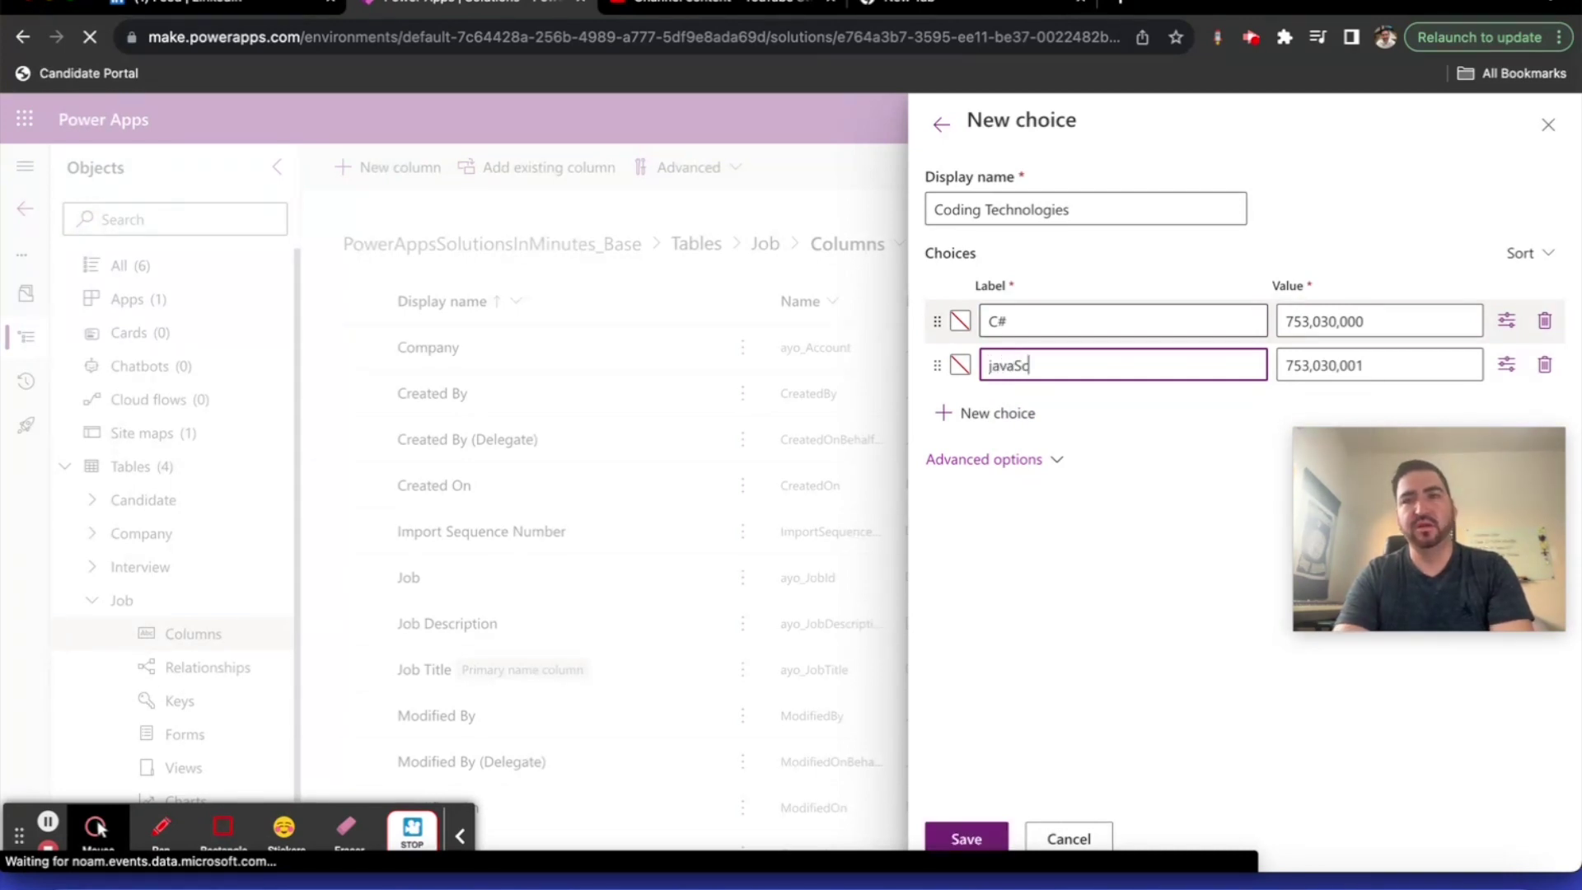
key(BackSpace)
text(Jav)
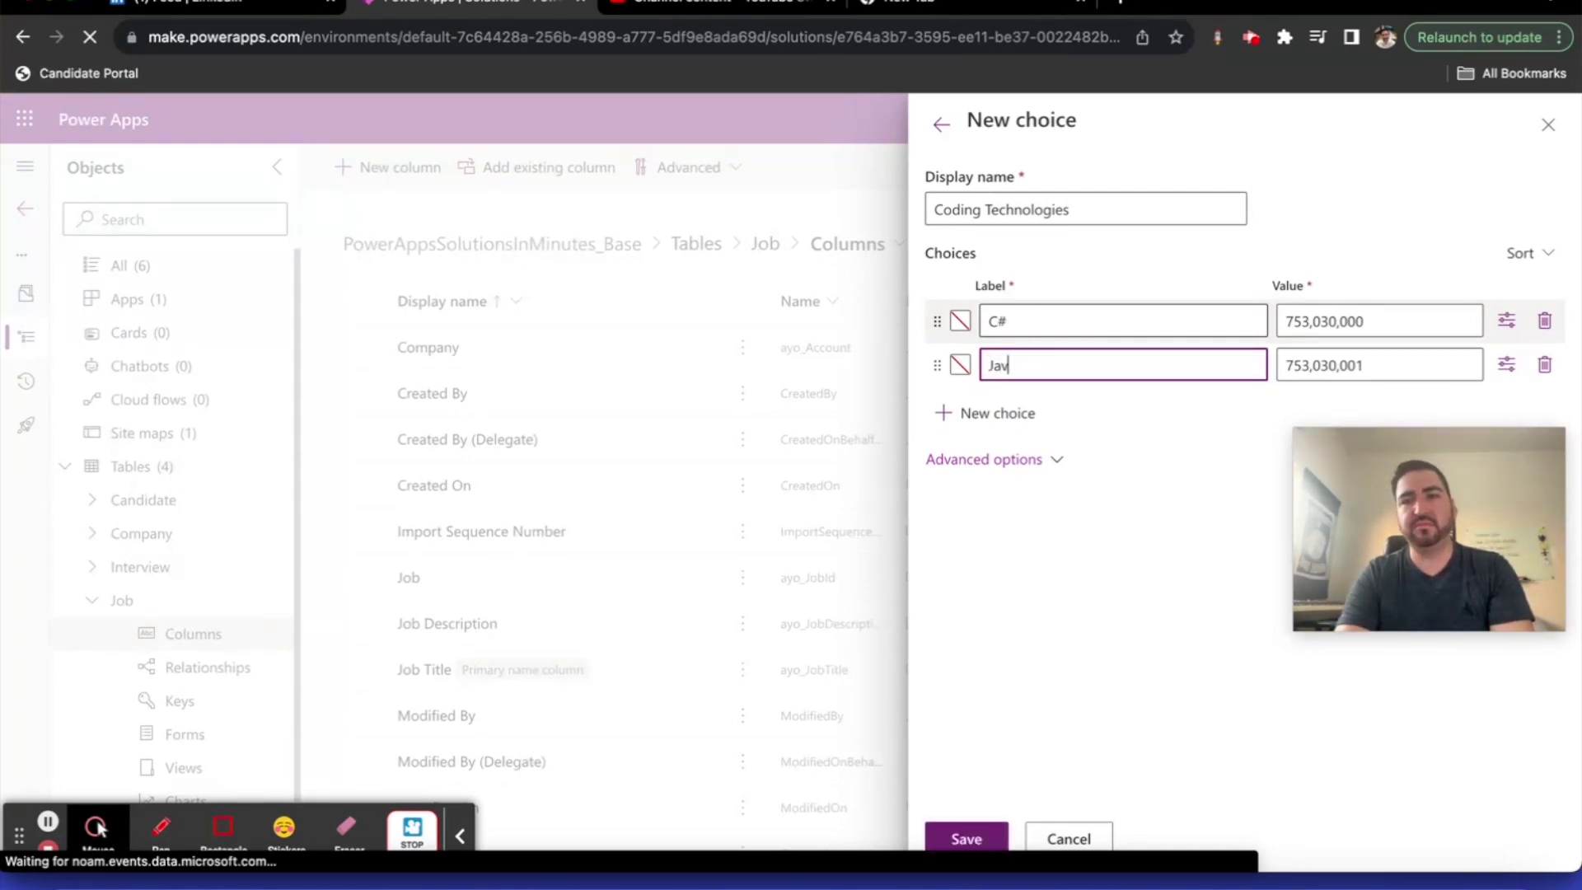
key(Tab)
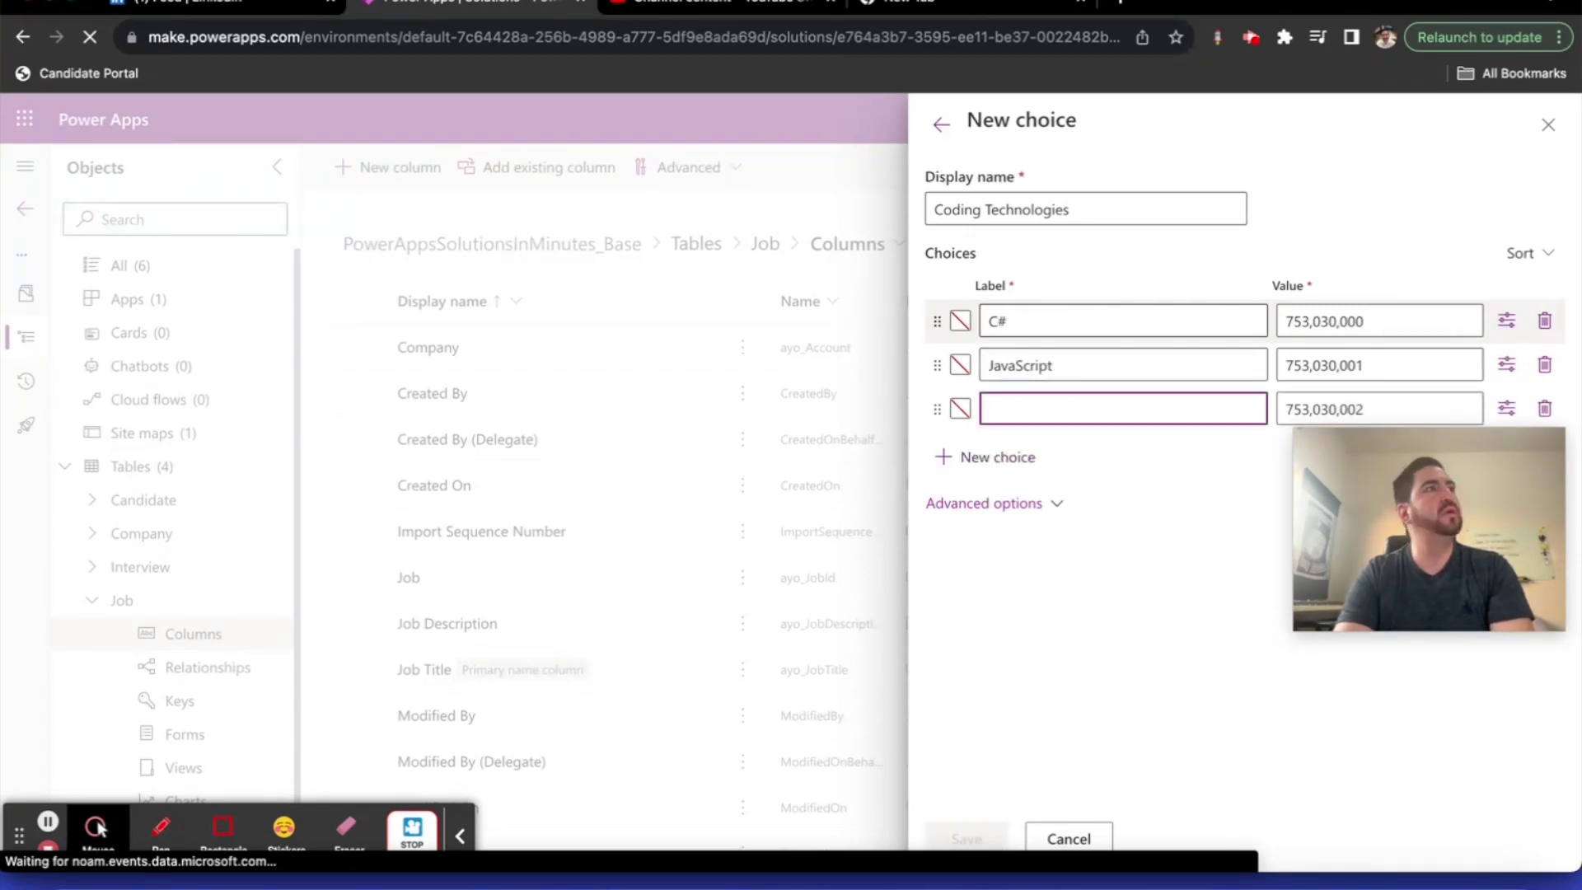
Add the labels XML and jQuery to the Coding Technologies choice, followed by an empty row
text(XML)
key(Tab)
key(Tab)
key(Tab)
key(Tab)
key(Return)
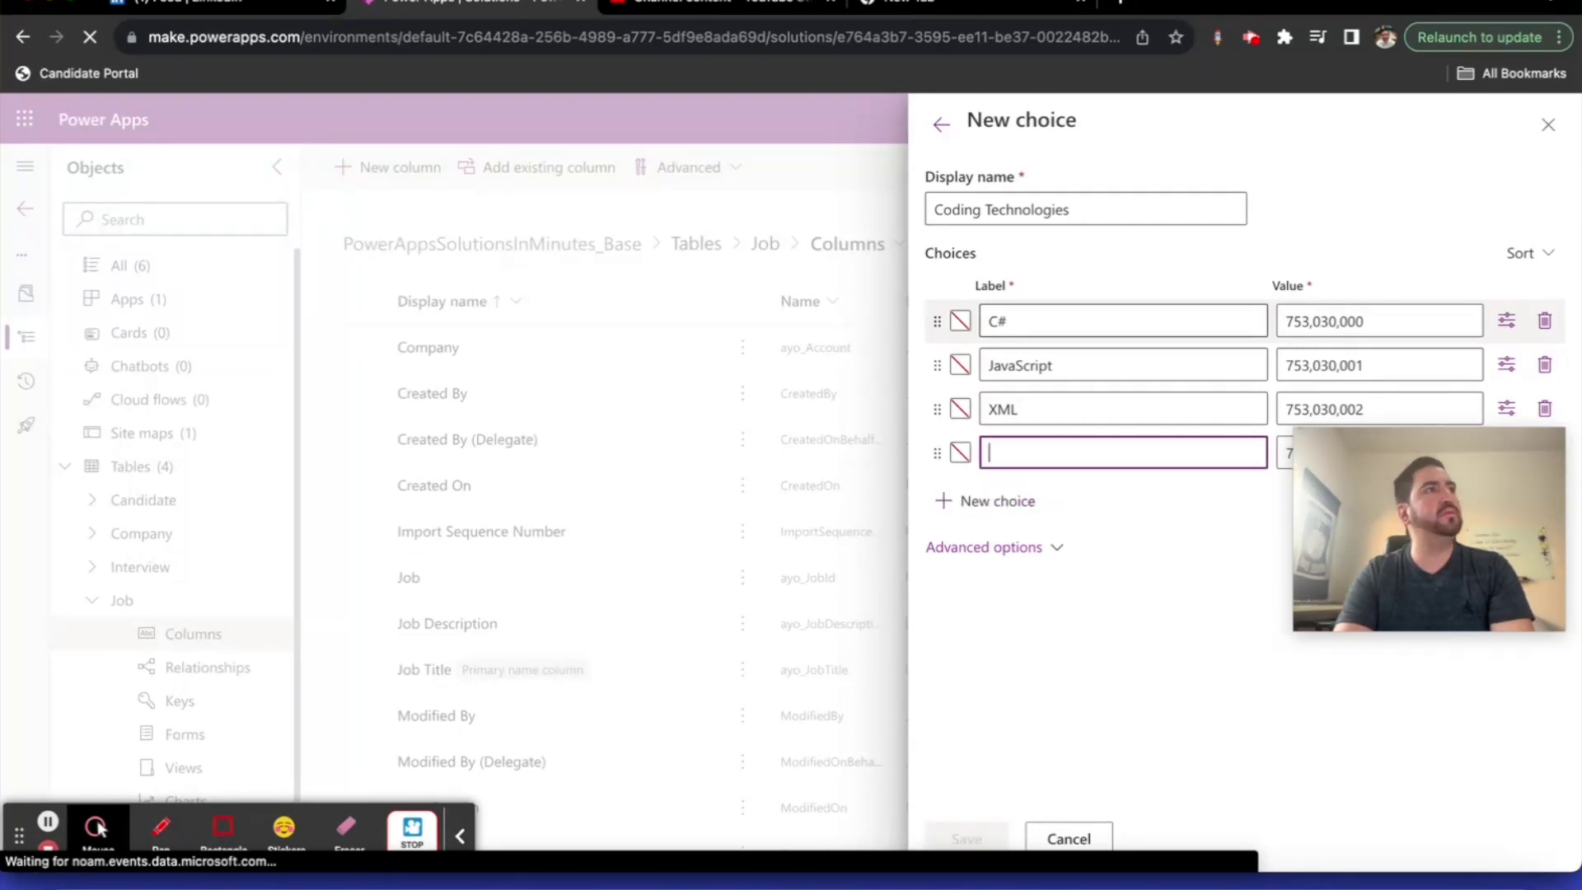
text(JQuer)
key(Return)
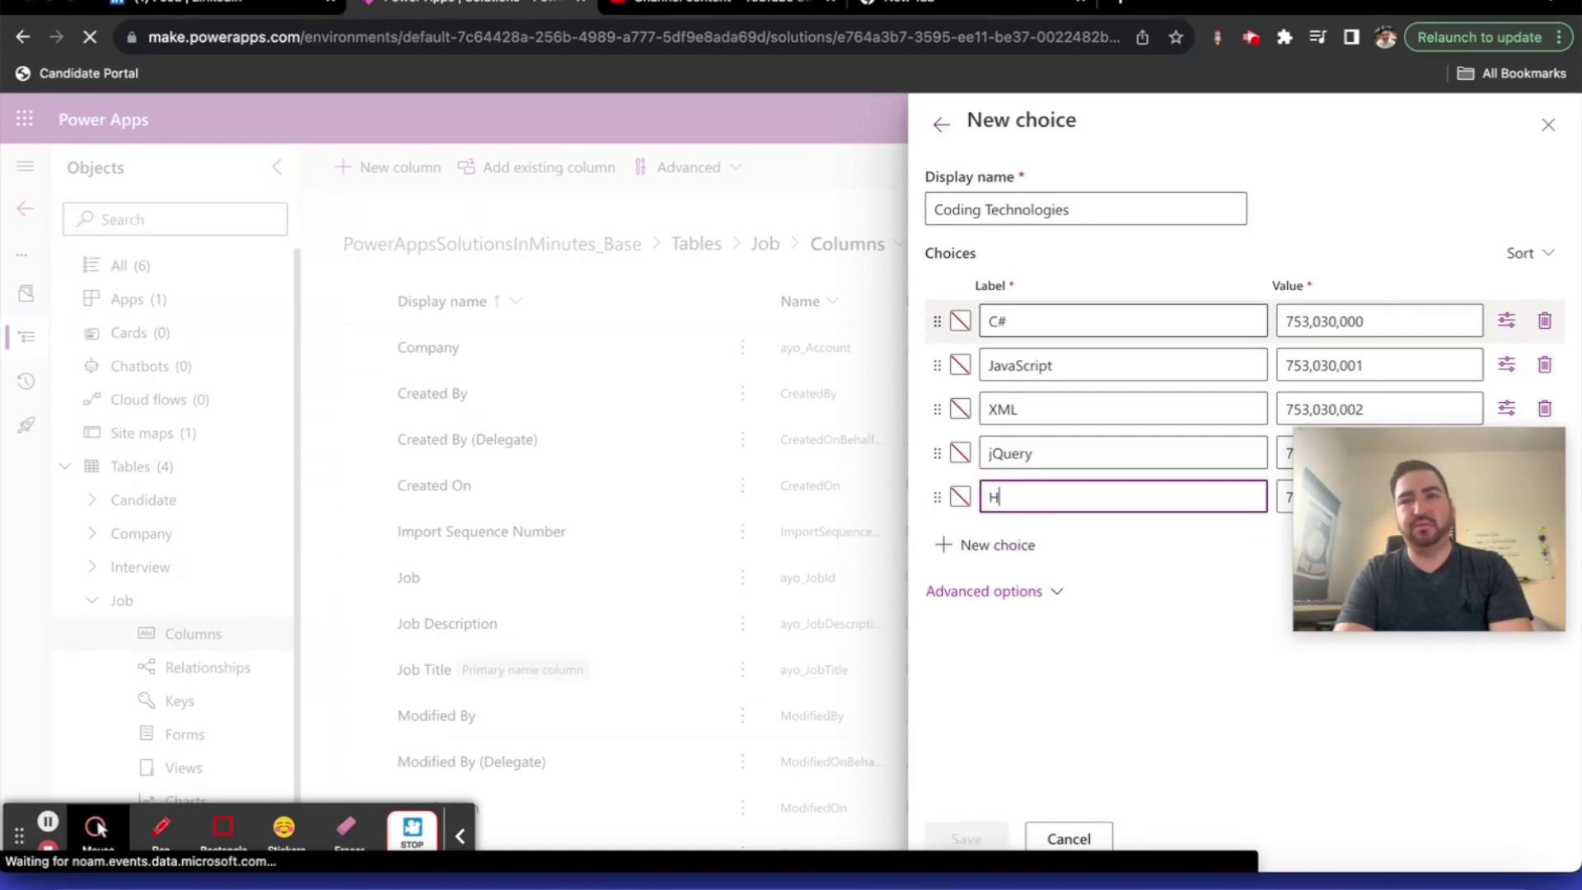
Add the labels HTML and CSS to the Coding Technologies choice, followed by an empty row
text(HTML)
key(Tab)
key(Return)
text(CSS)
key(Tab)
key(Return)
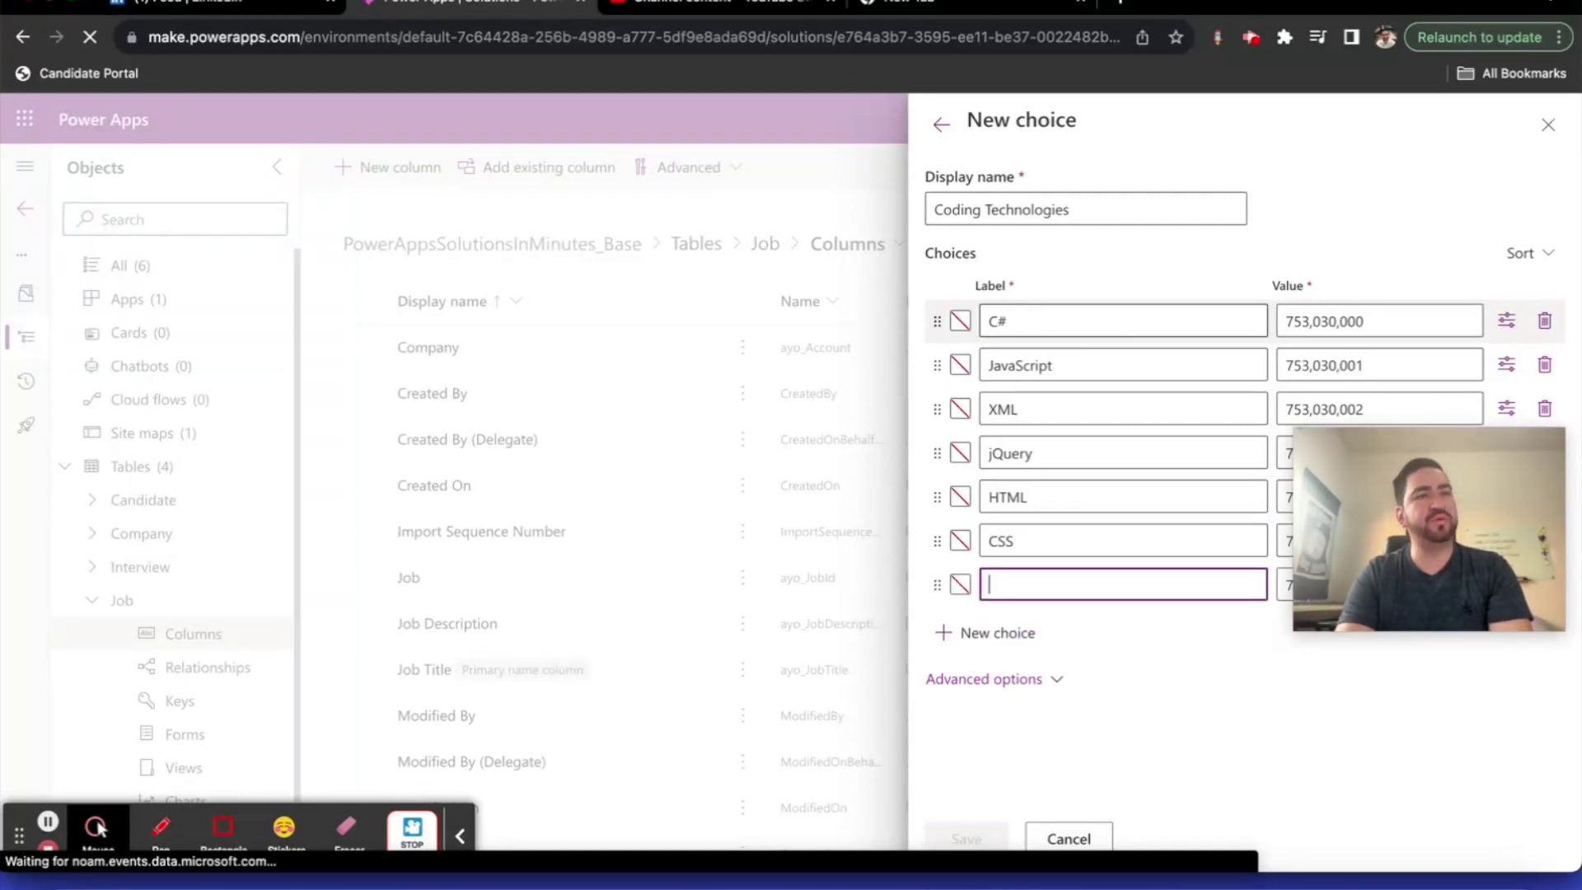
Add the labels PowerFX and DAX to the Coding Technologies choice, followed by an empty row
text(P[ower)
key(BackSpace)
key(BackSpace)
text(owerFX)
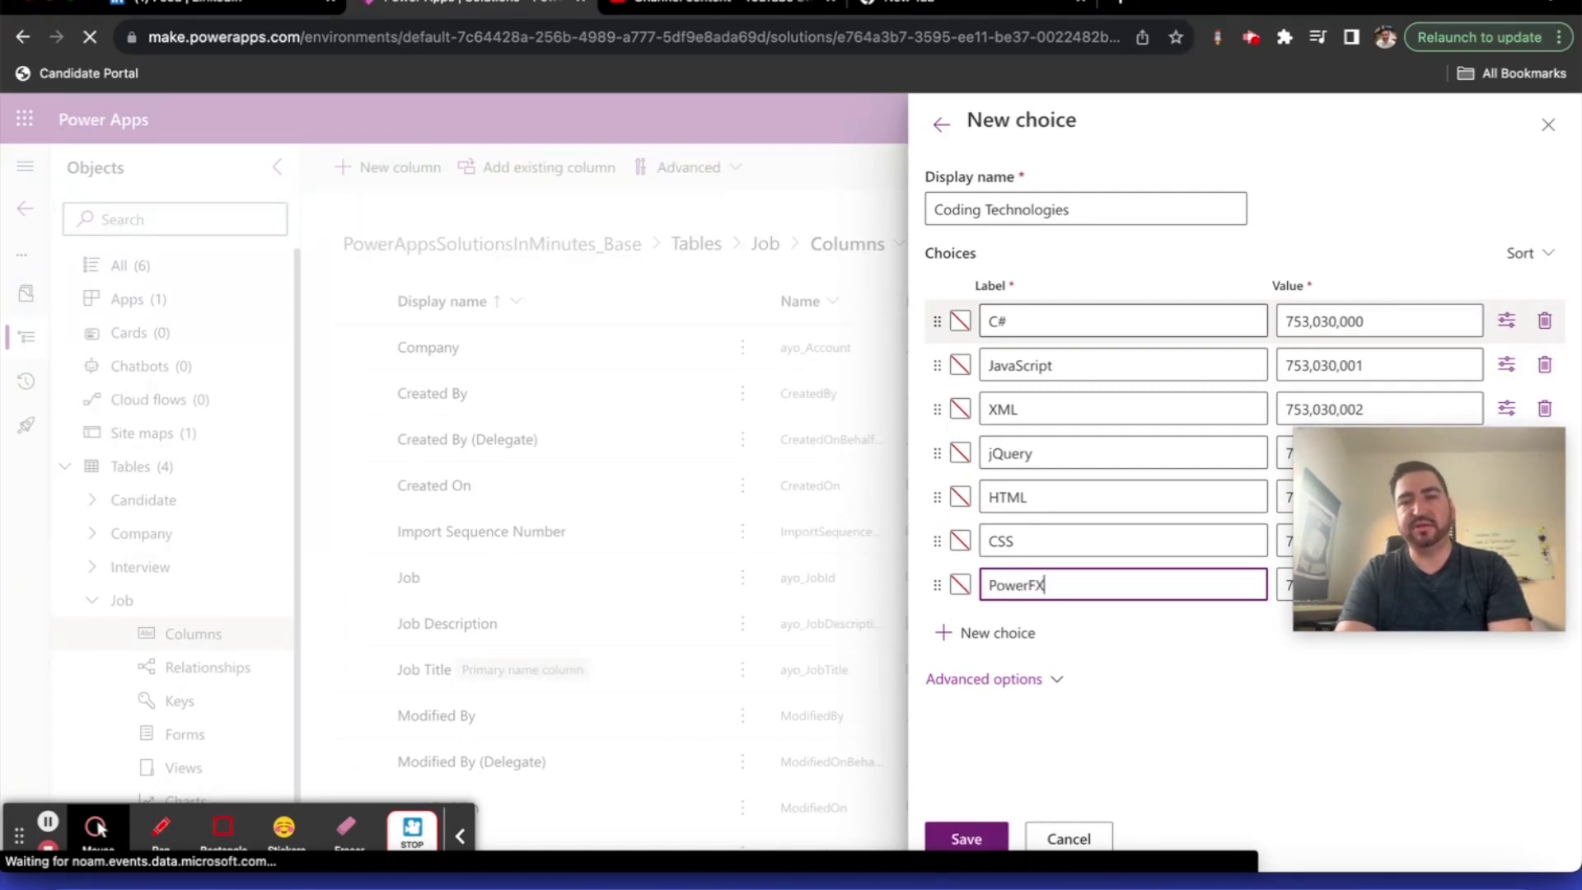
key(Tab)
key(Return)
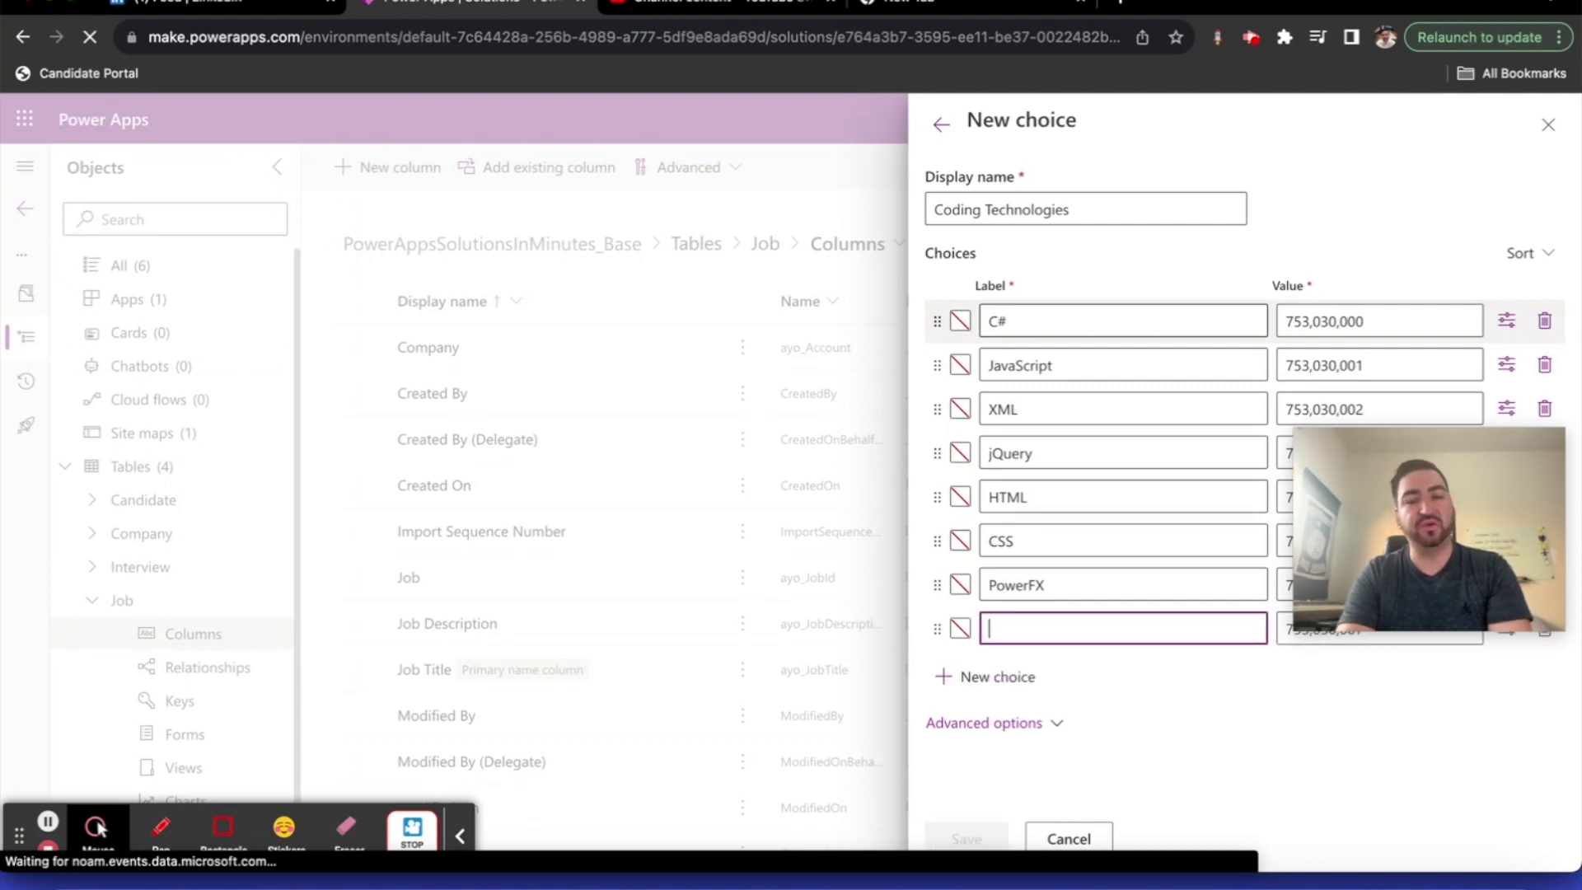
text(DAX)
key(Tab)
key(Return)
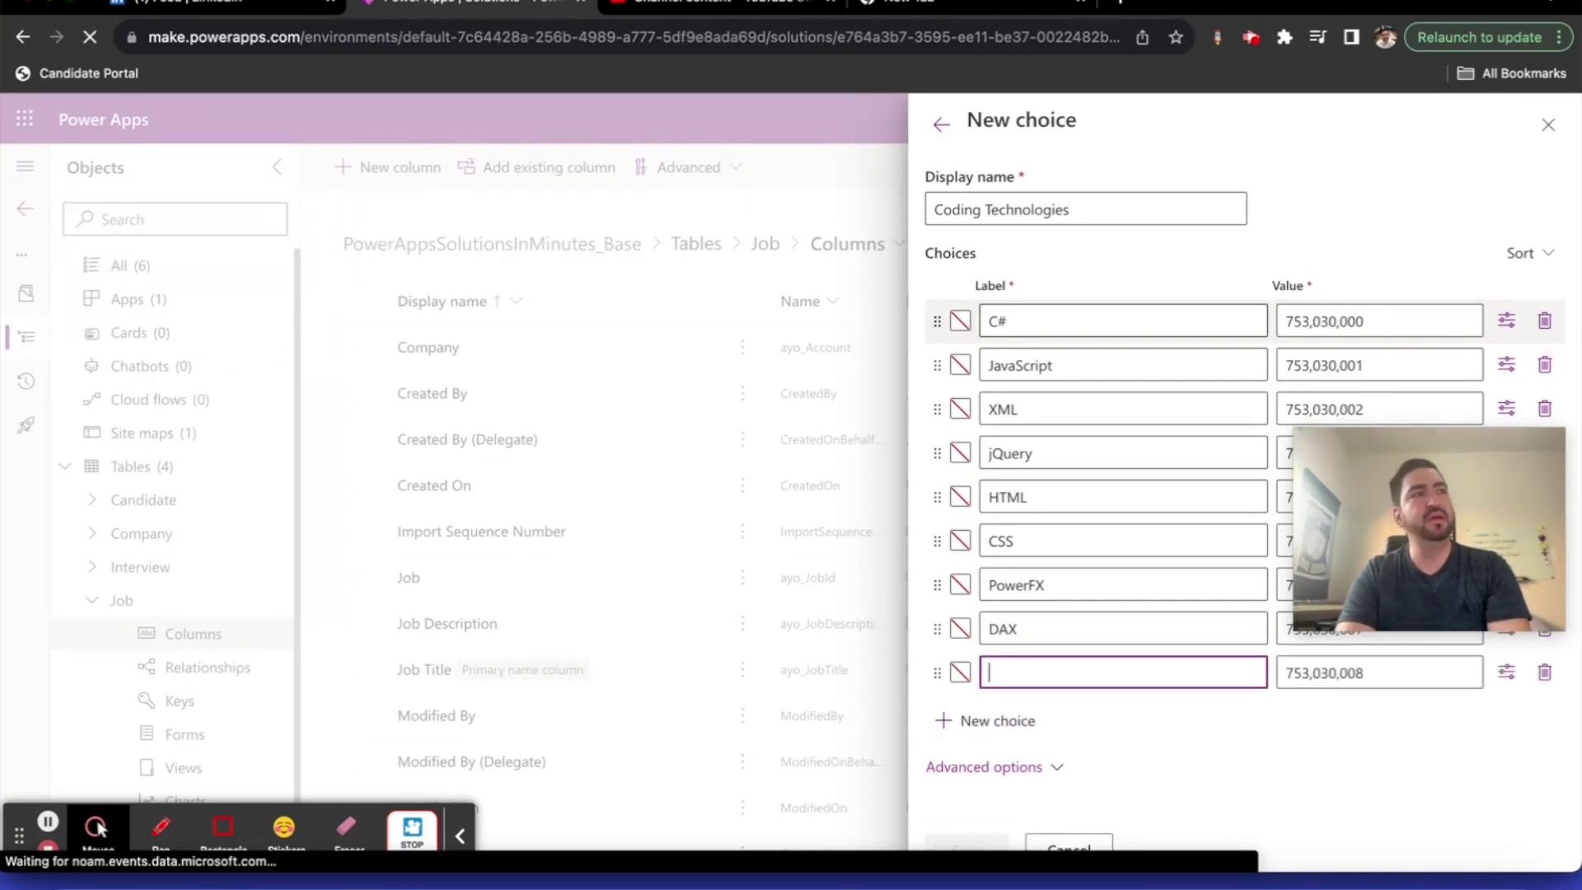
Add the labels SQL and JSON to the Coding Technologies choice, followed by an empty row
text(SQL)
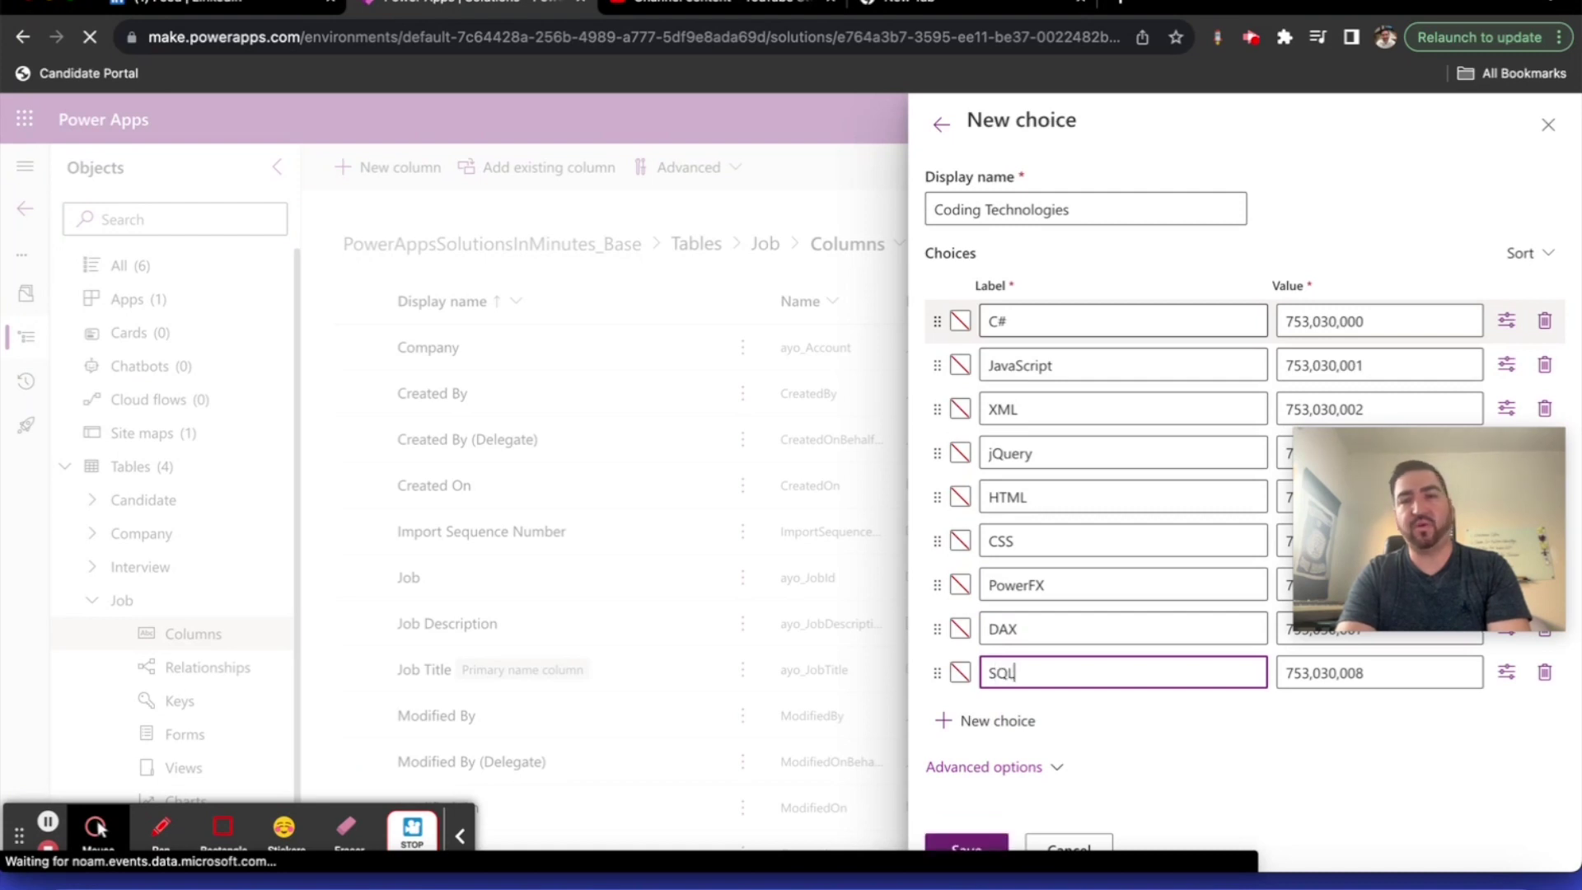
key(Tab)
key(Return)
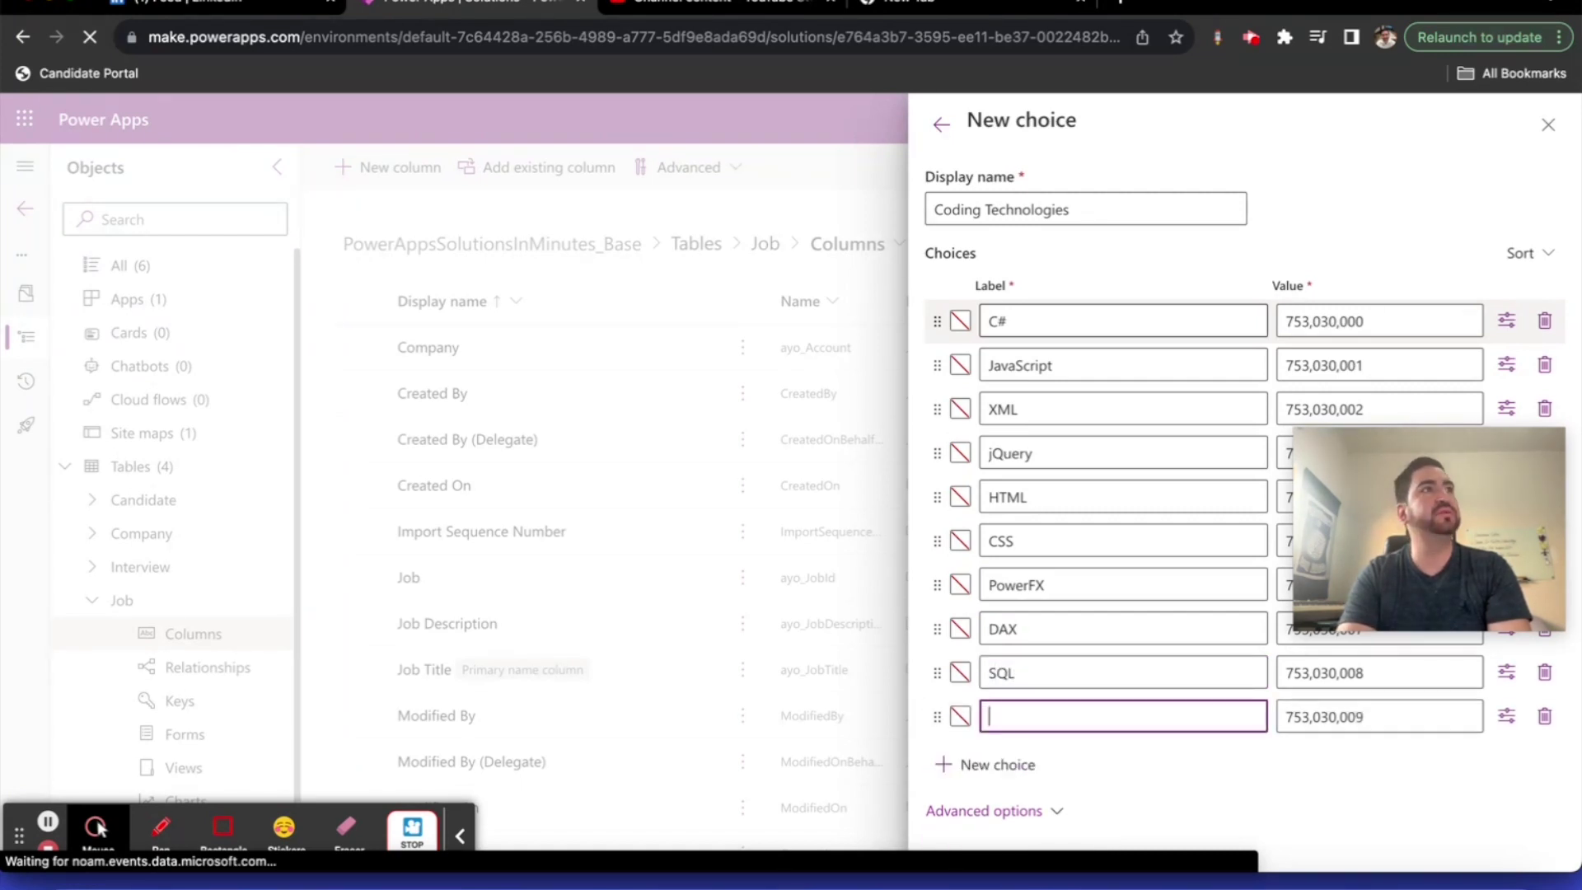
text(JSON)
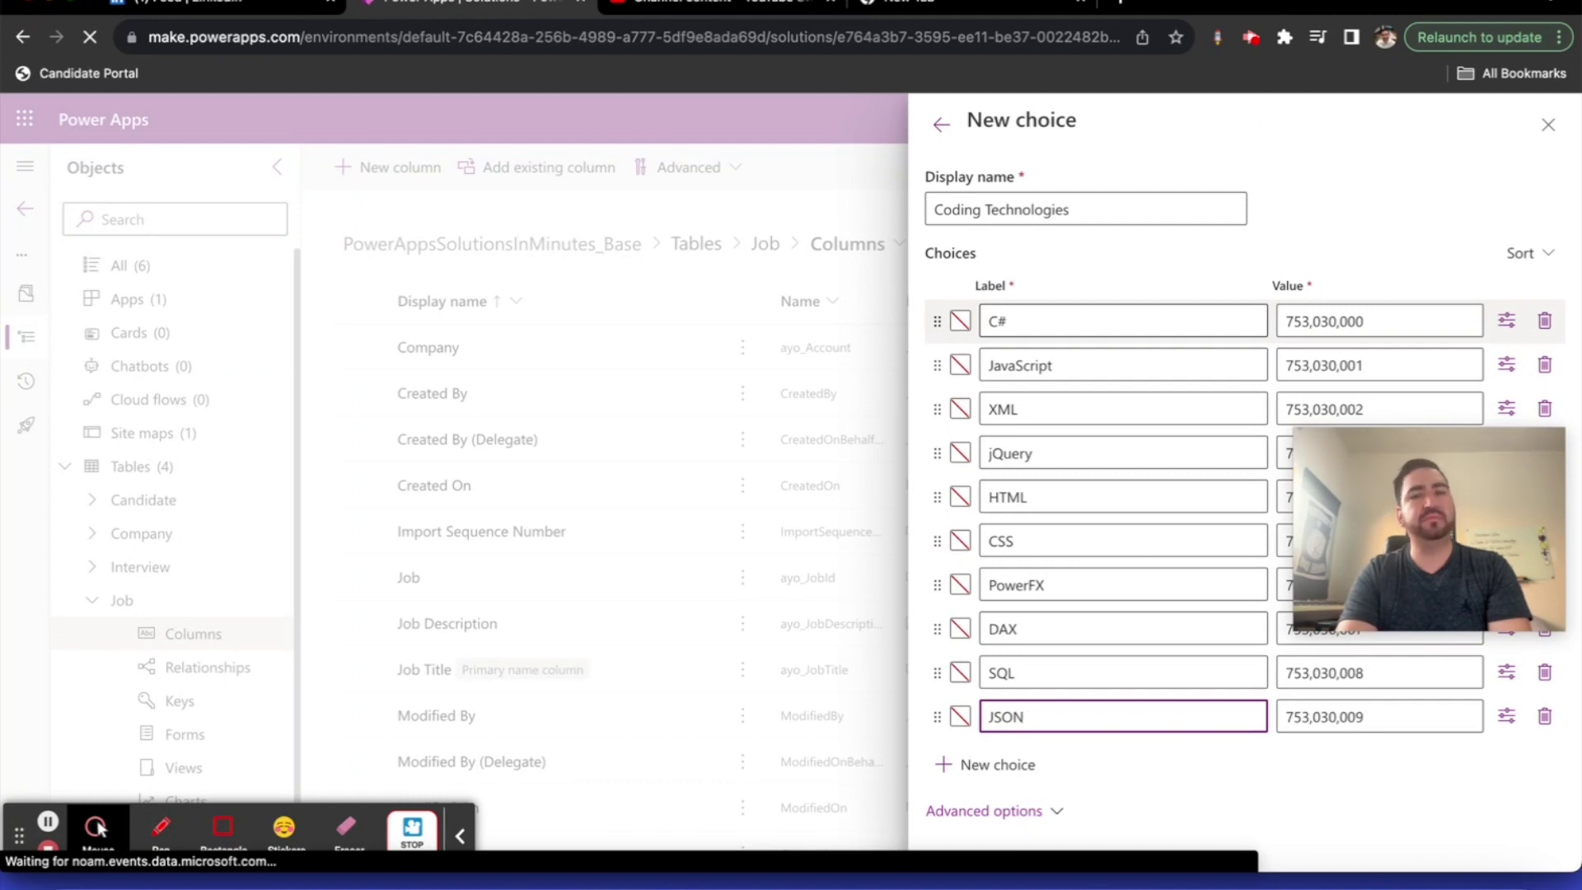
key(Tab)
key(Return)
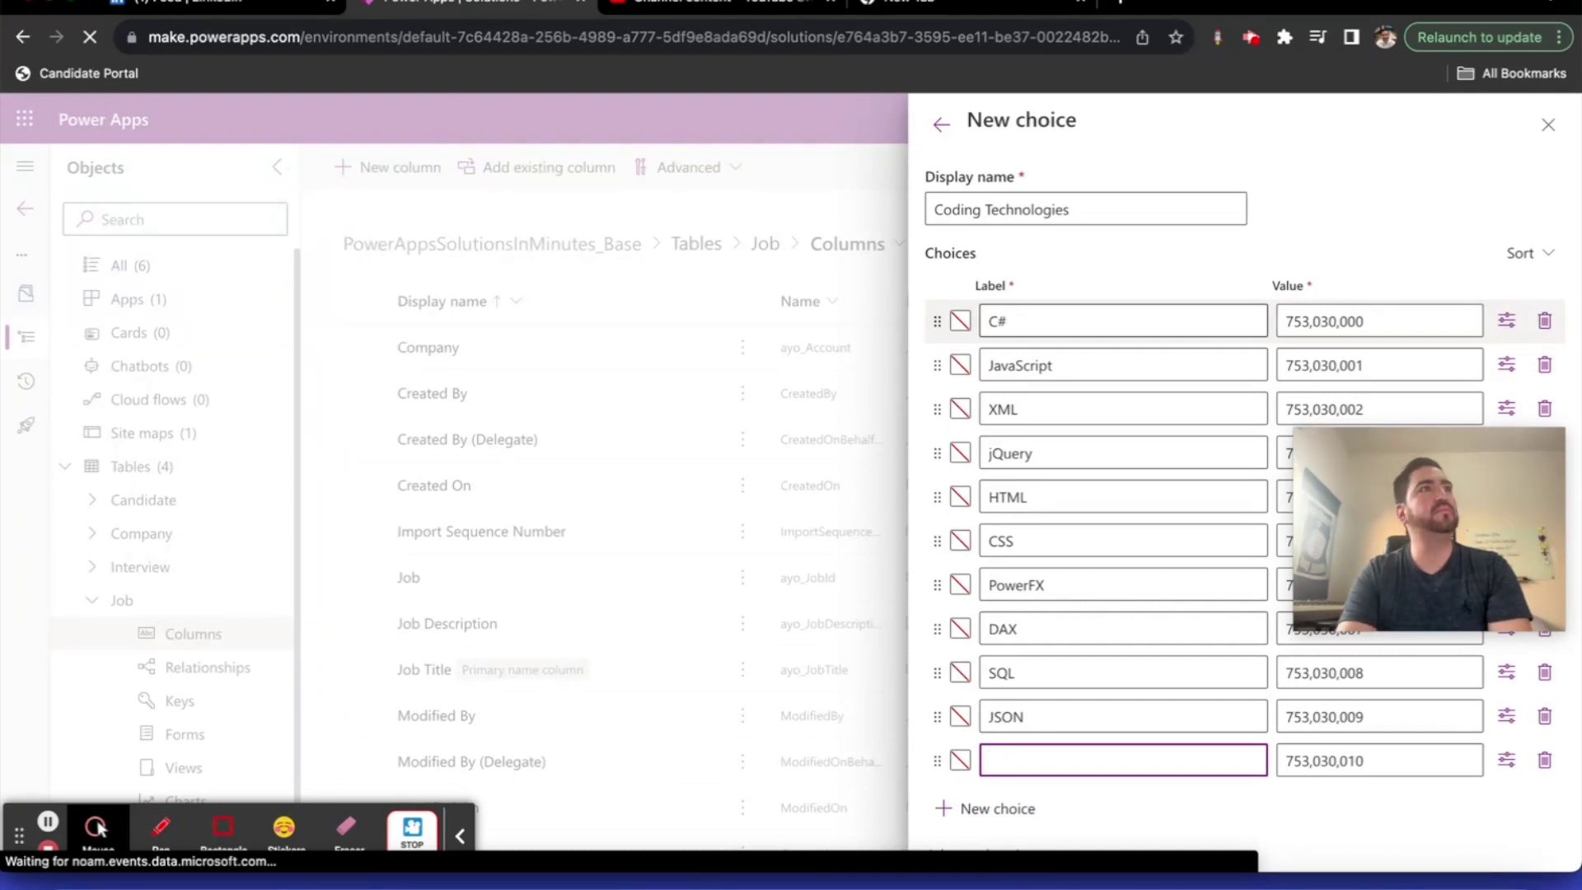
Add the labels SOAP and REST to the Coding Technologies choice, followed by an empty row
text(SQ)
key(Tab)
key(Return)
text(RES)
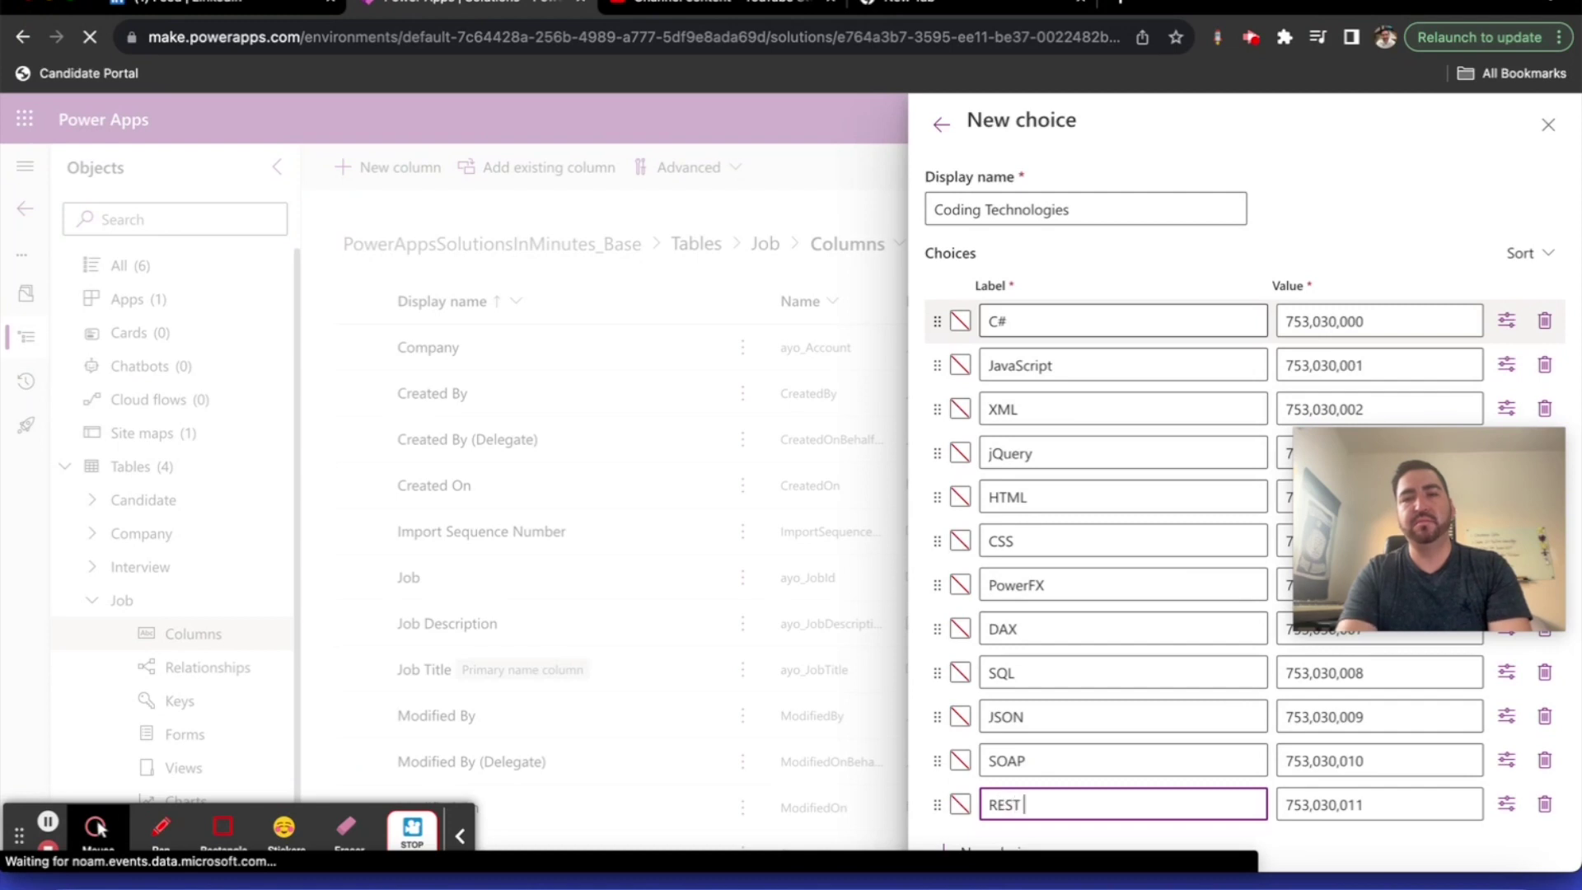
text(T)
key(Return)
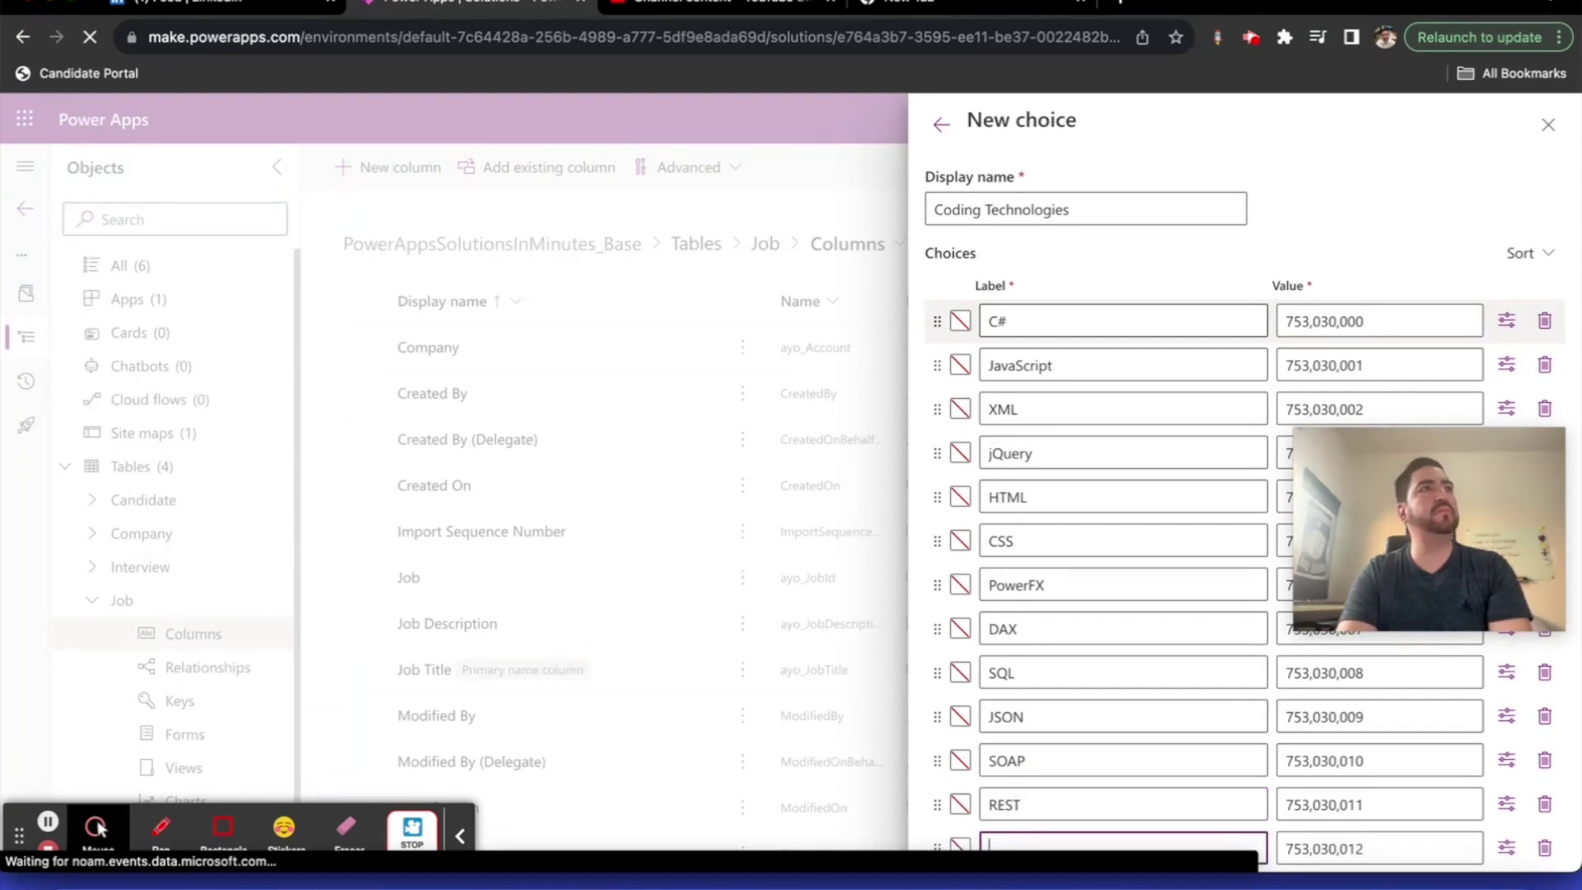
Add the labels oData and oAuth to the Coding Technologies choice and save the choice
text(o)
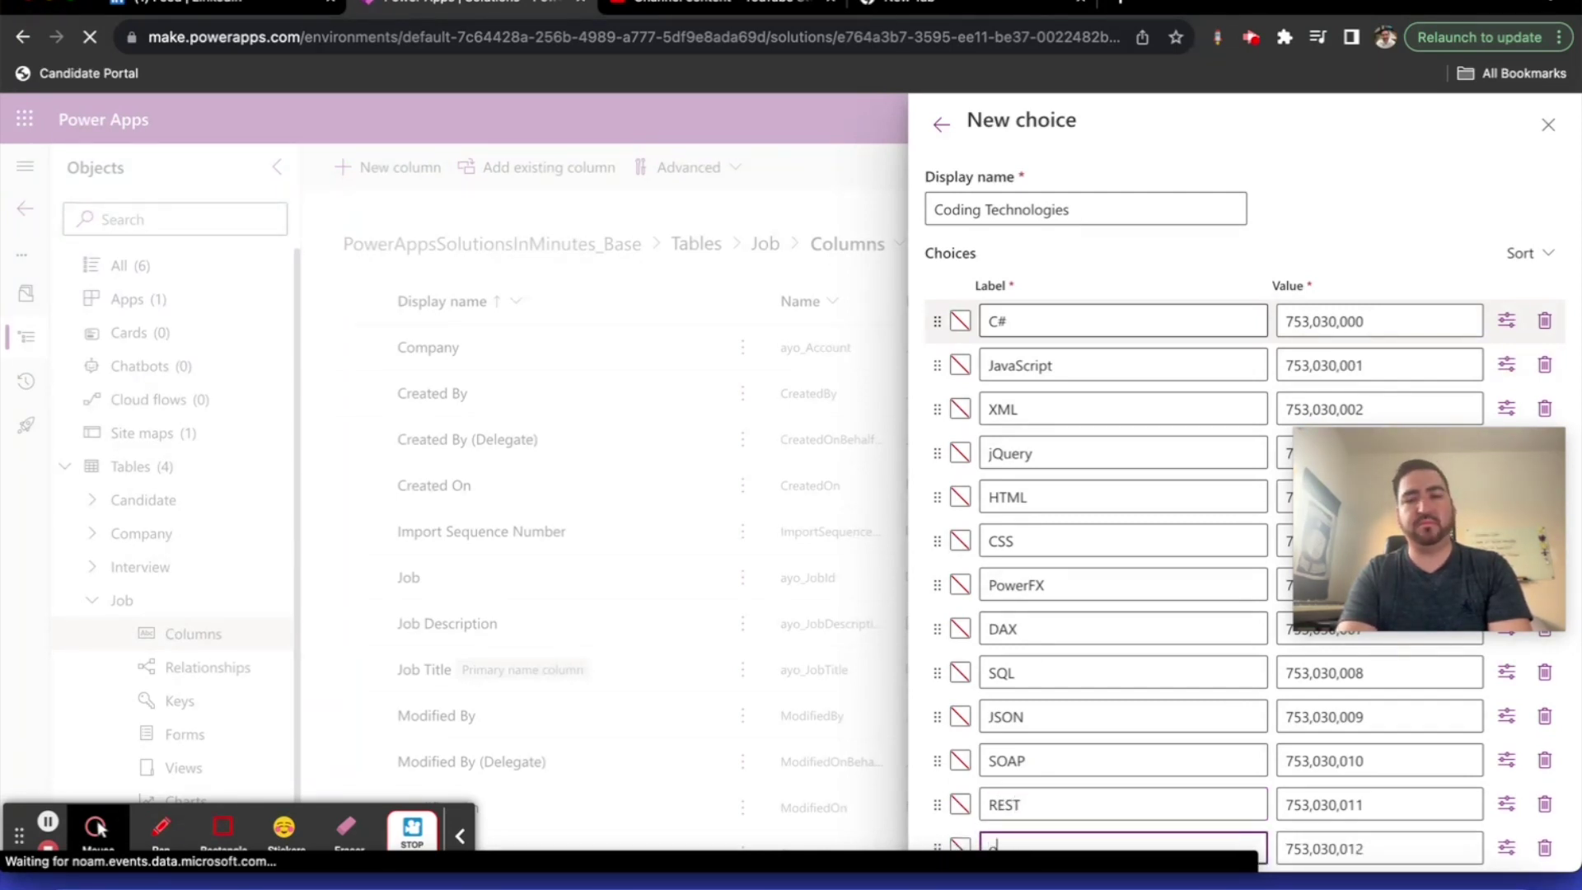
text(Data)
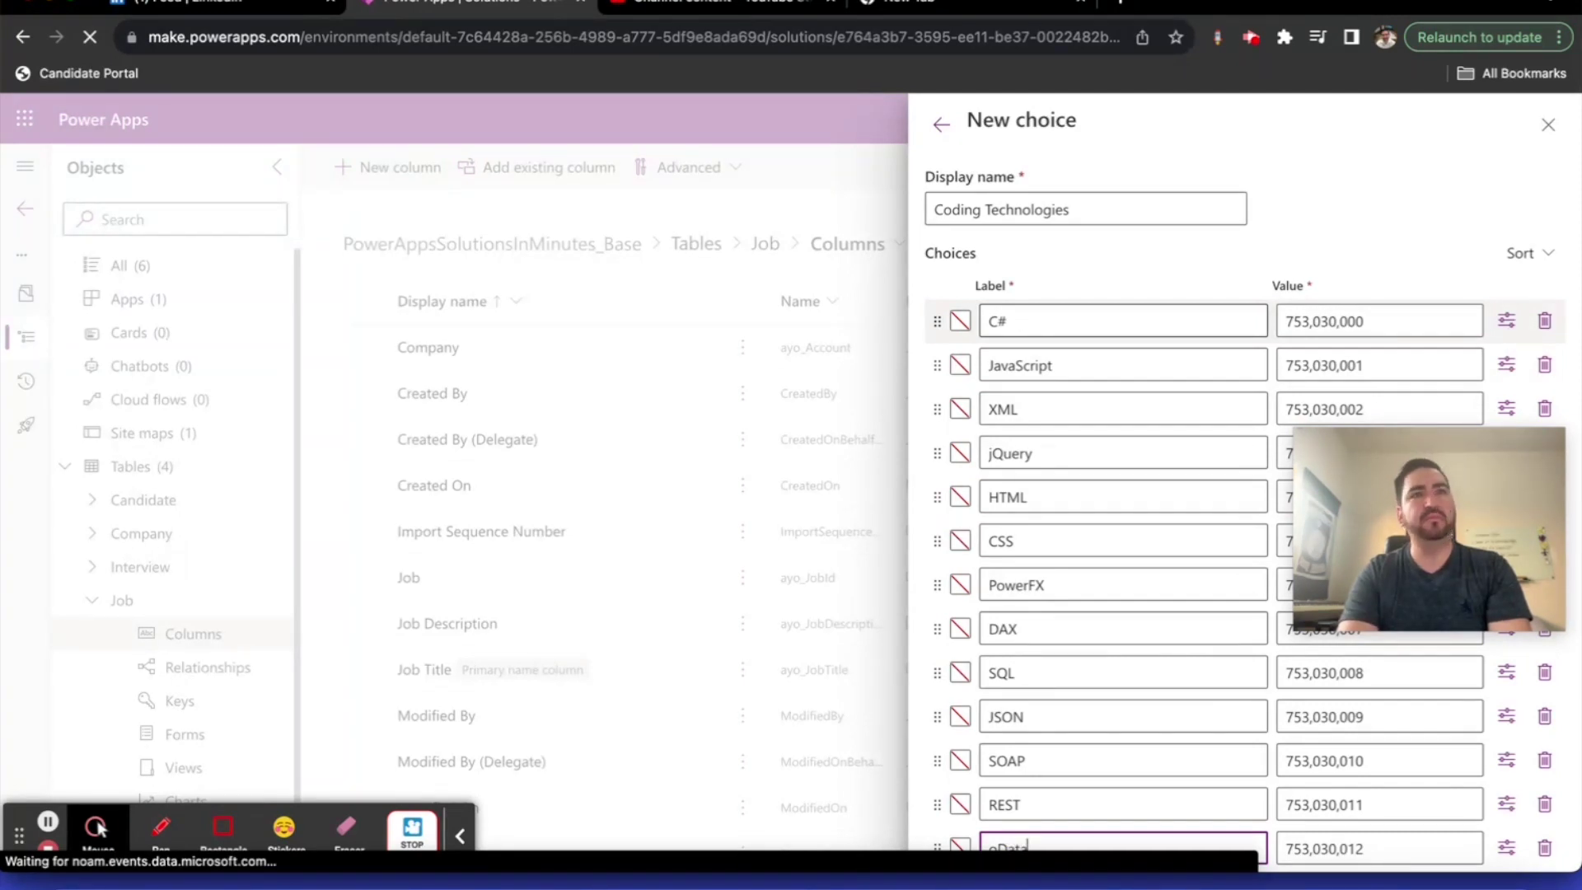
scroll(1236, 318, down, 2)
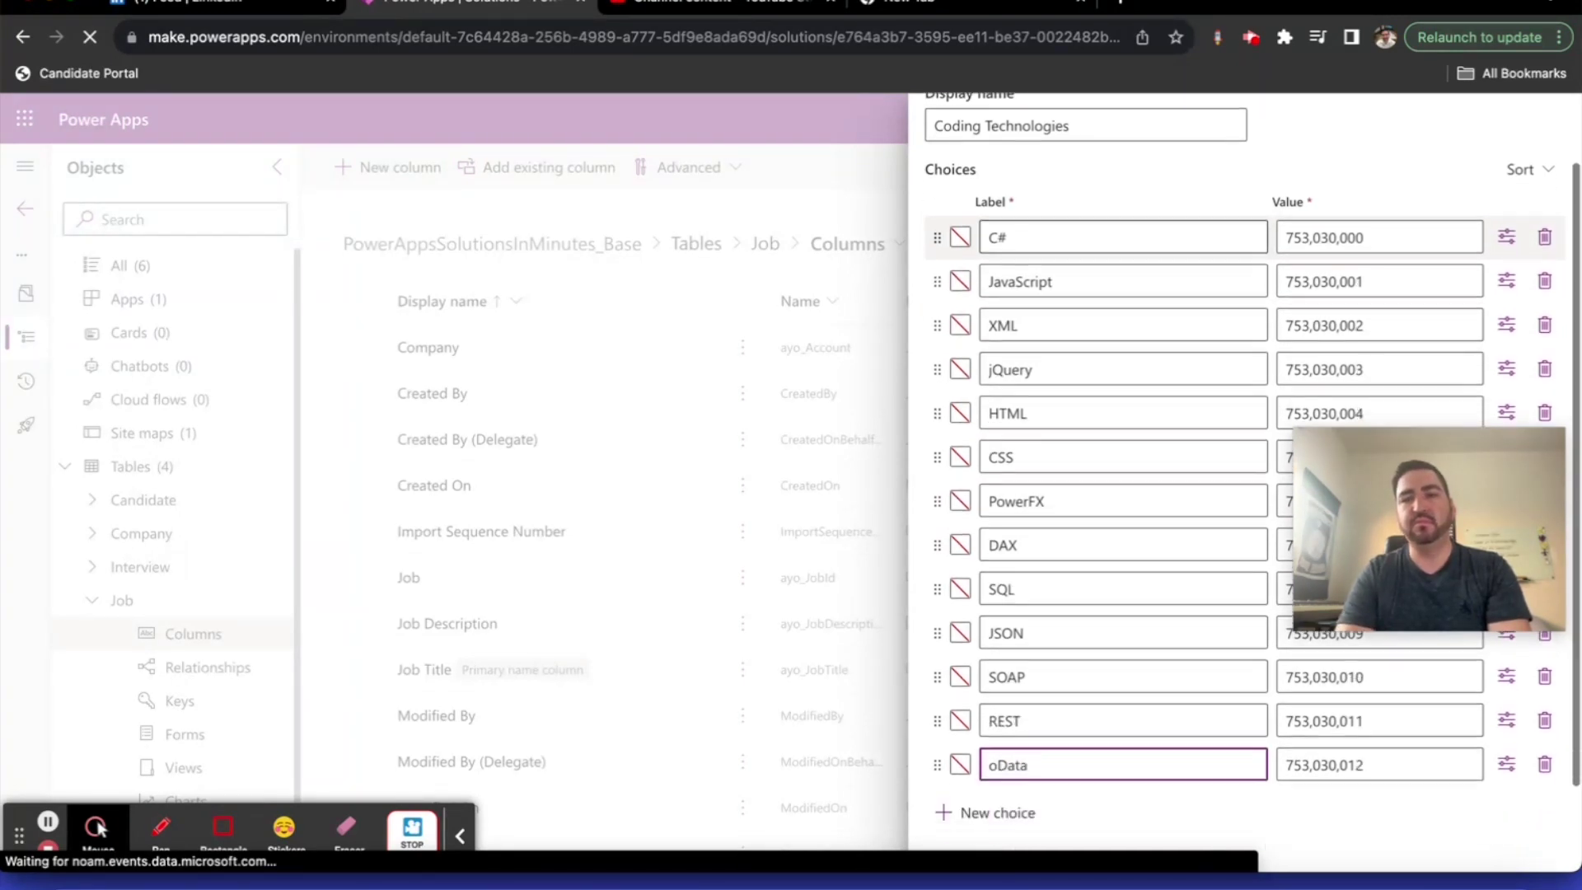
click(986, 797)
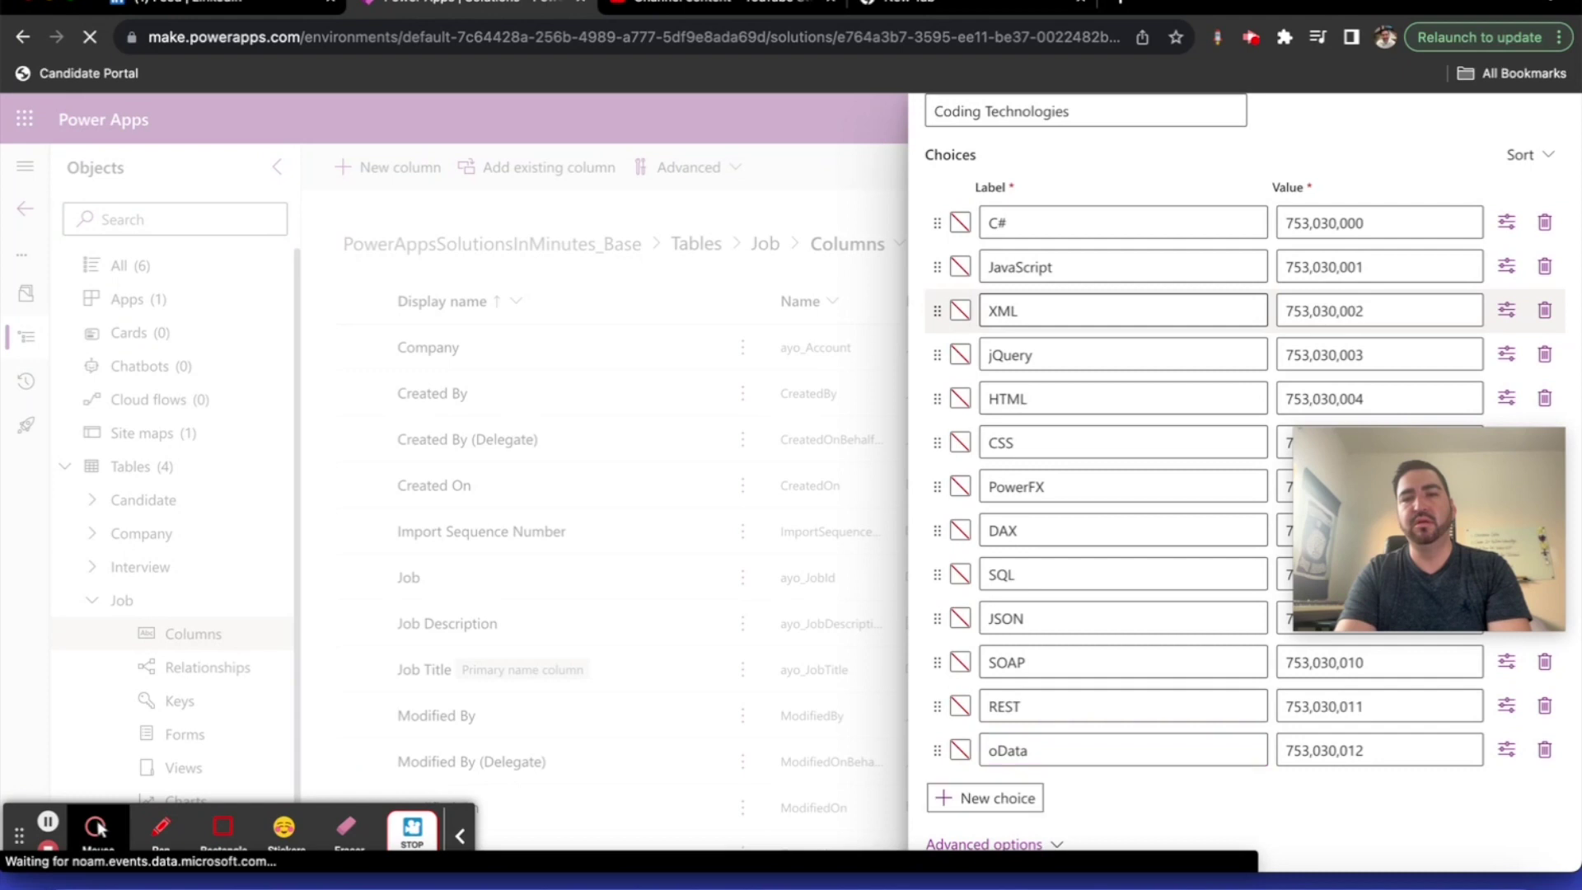
text(oAuth)
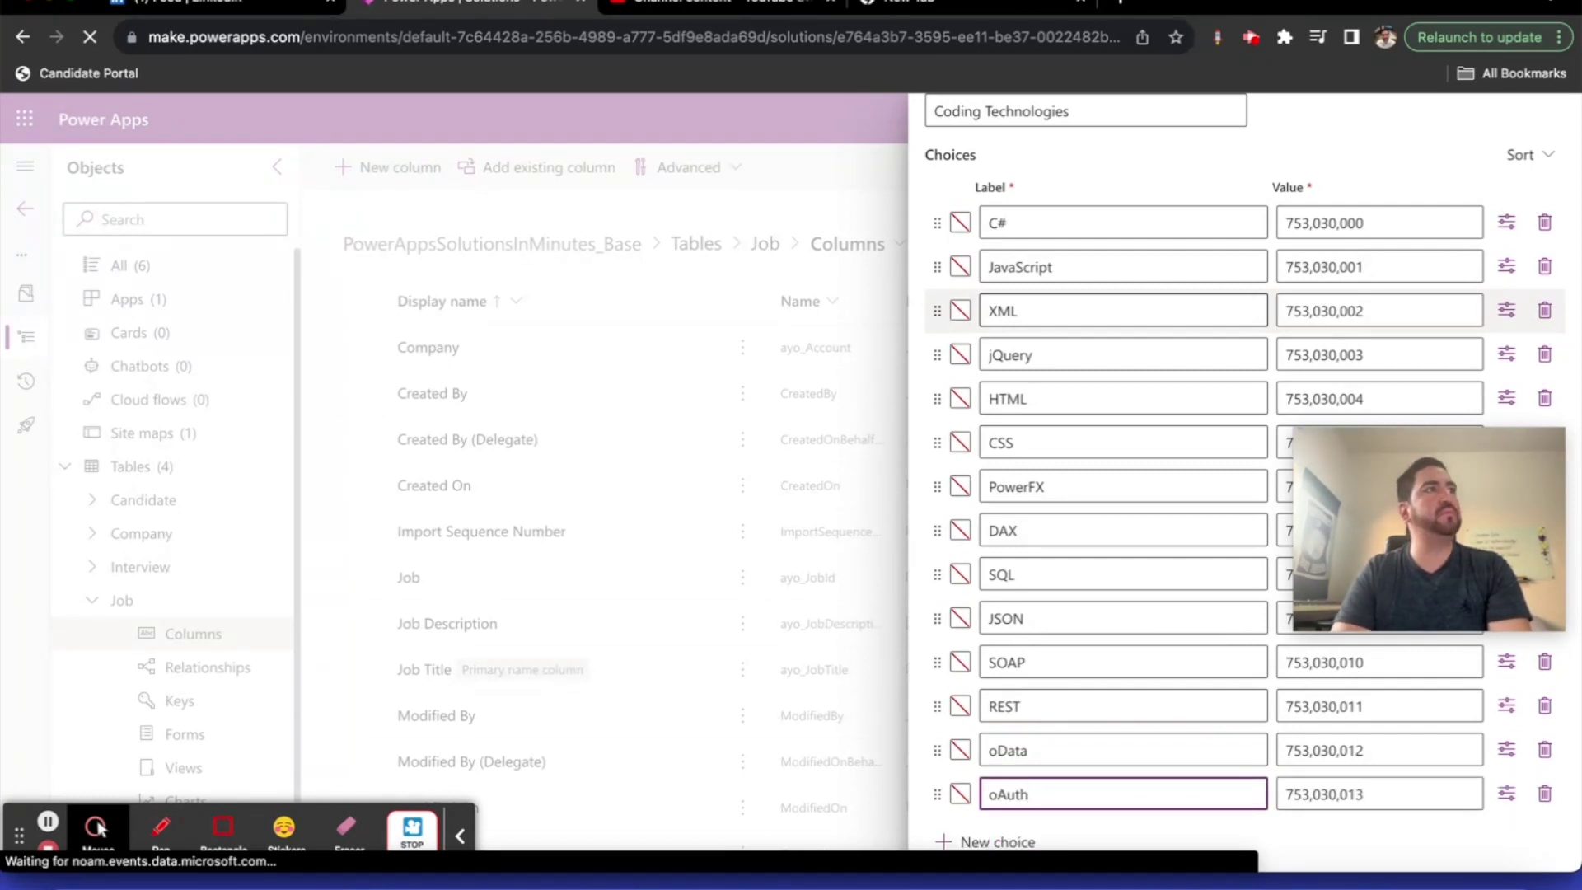
scroll(1244, 462, down, 2)
scroll(1244, 462, down, 1)
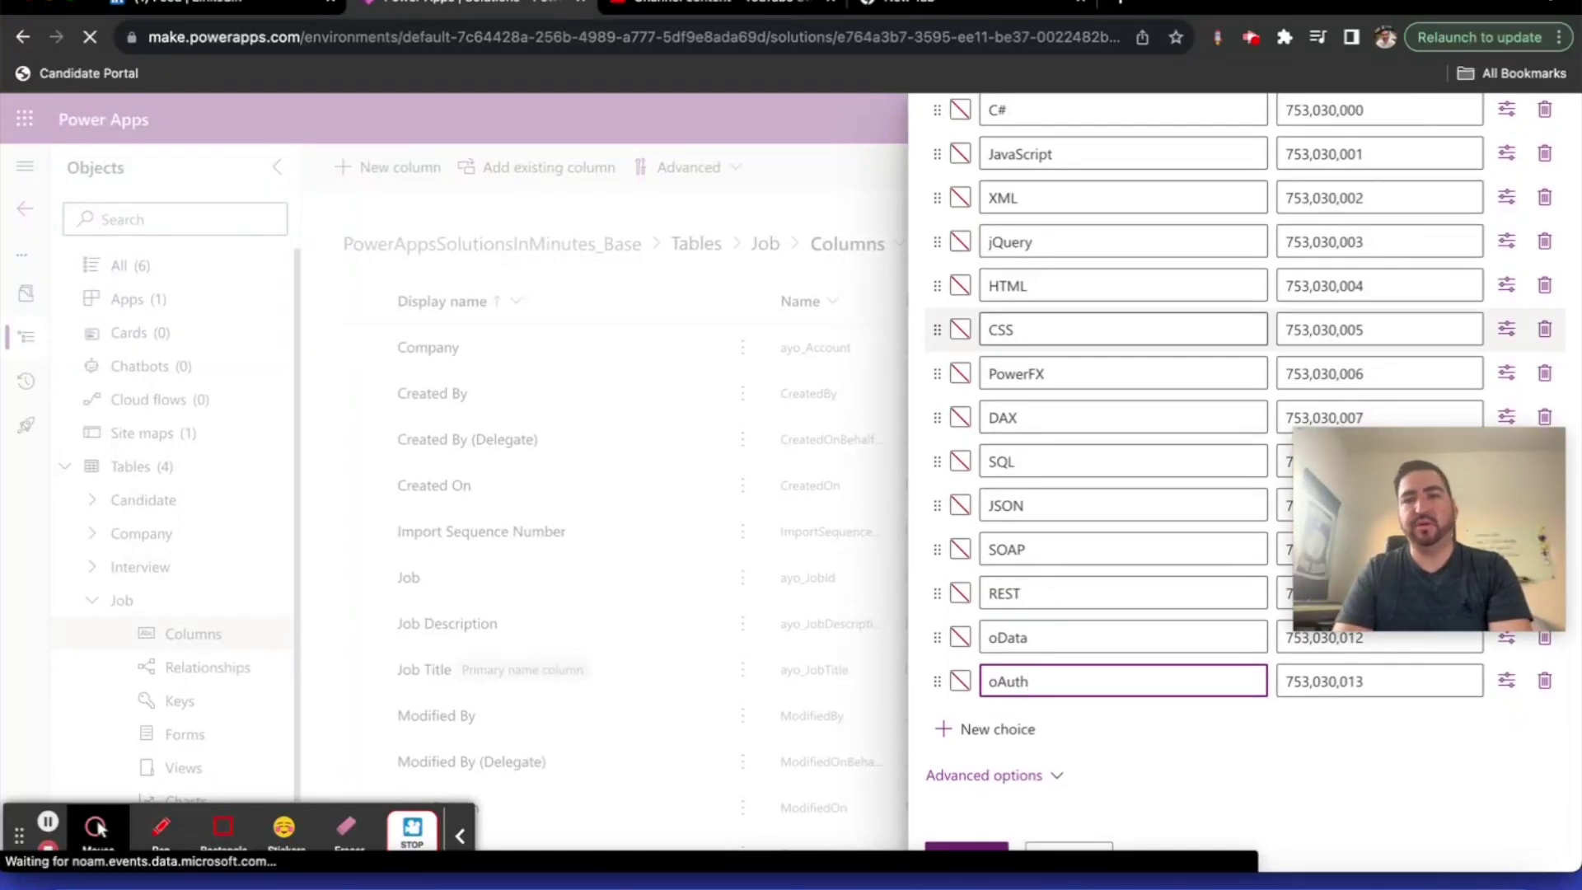
scroll(1250, 773, down, 1)
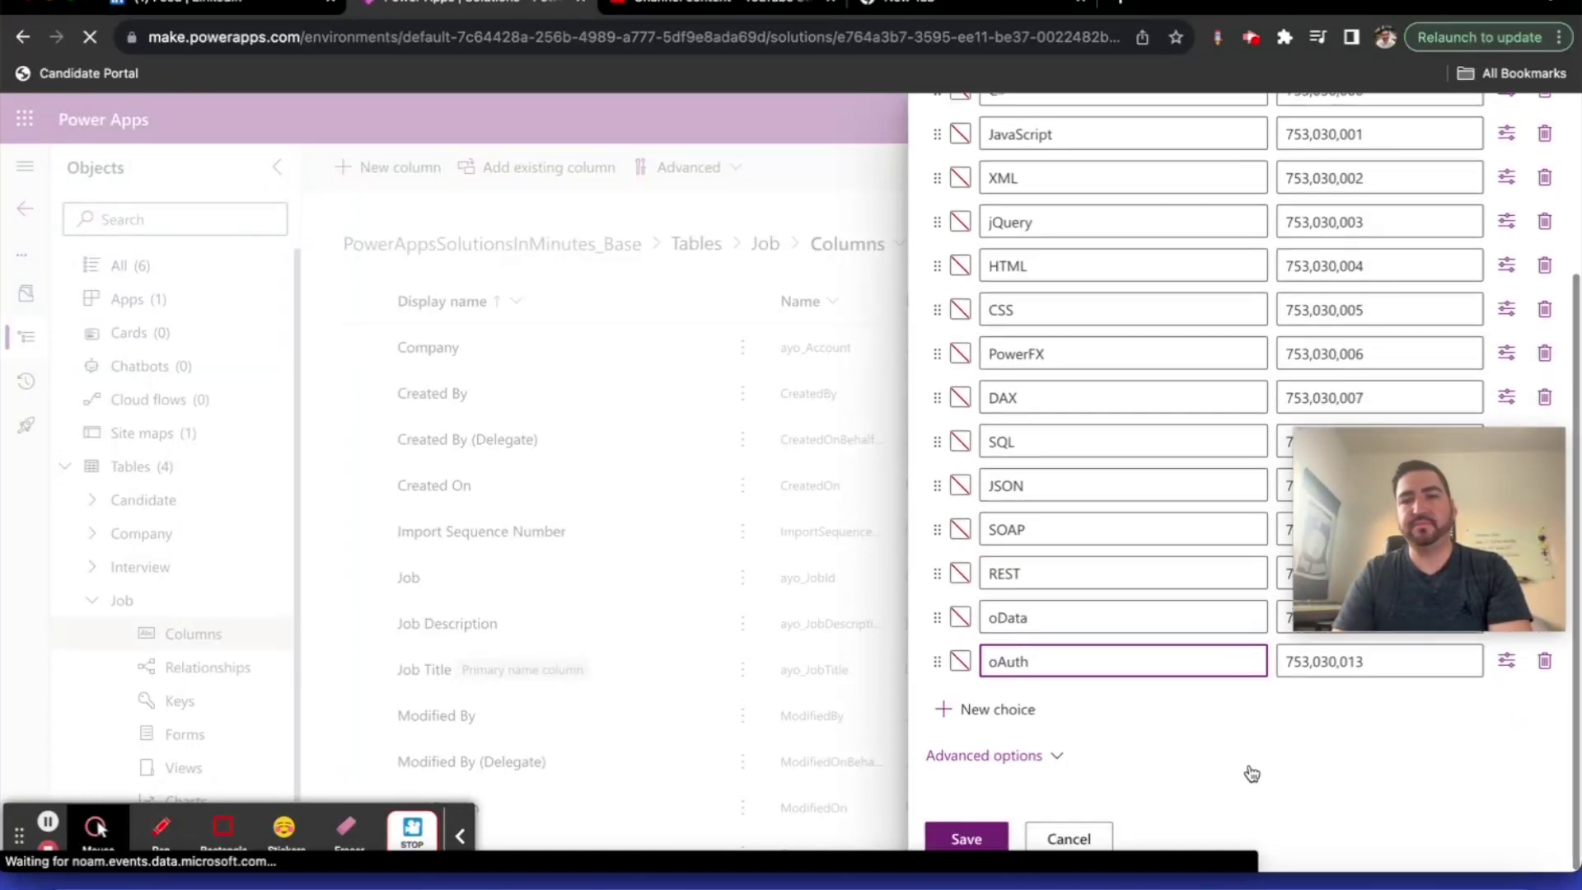
click(980, 839)
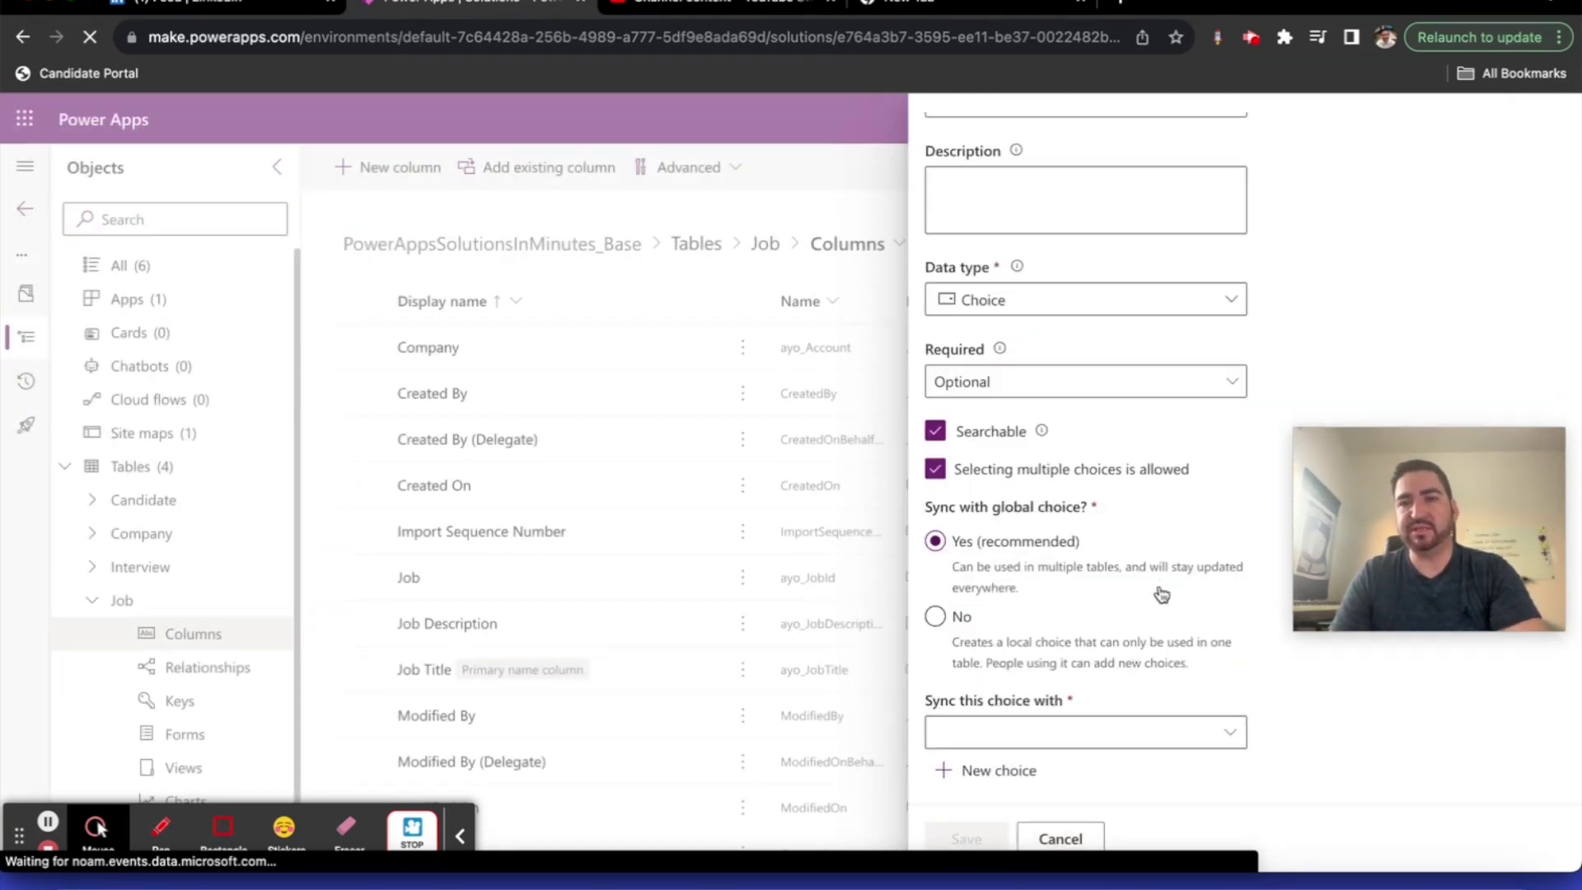
Sync the Coding Knowledge column with the Coding Technologies global choice and save the column
click(1227, 736)
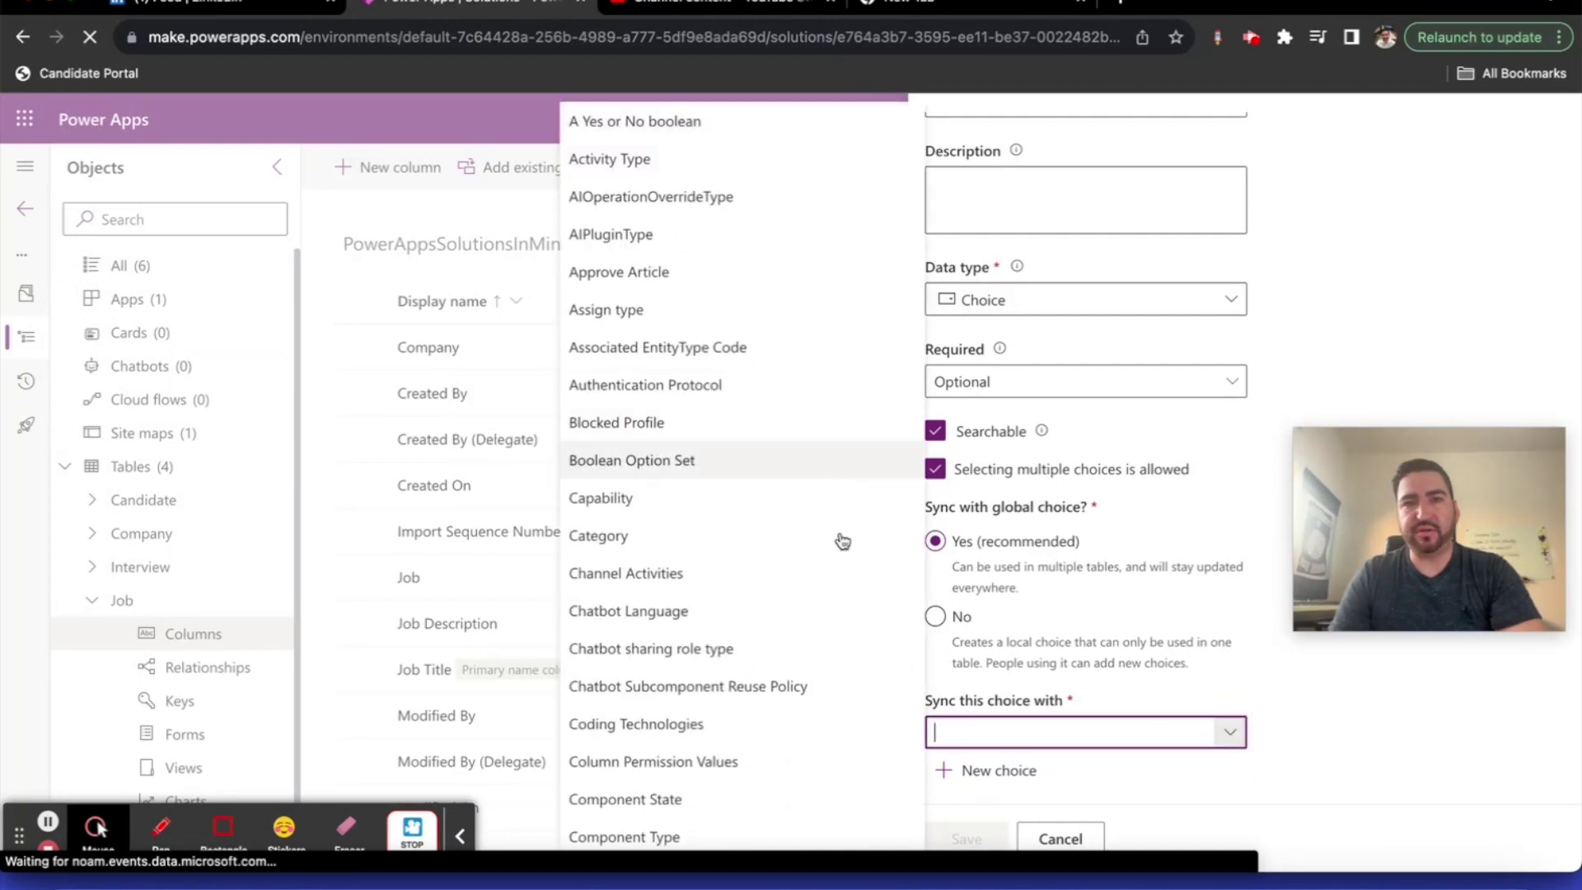
scroll(834, 579, down, 2)
scroll(834, 578, down, 1)
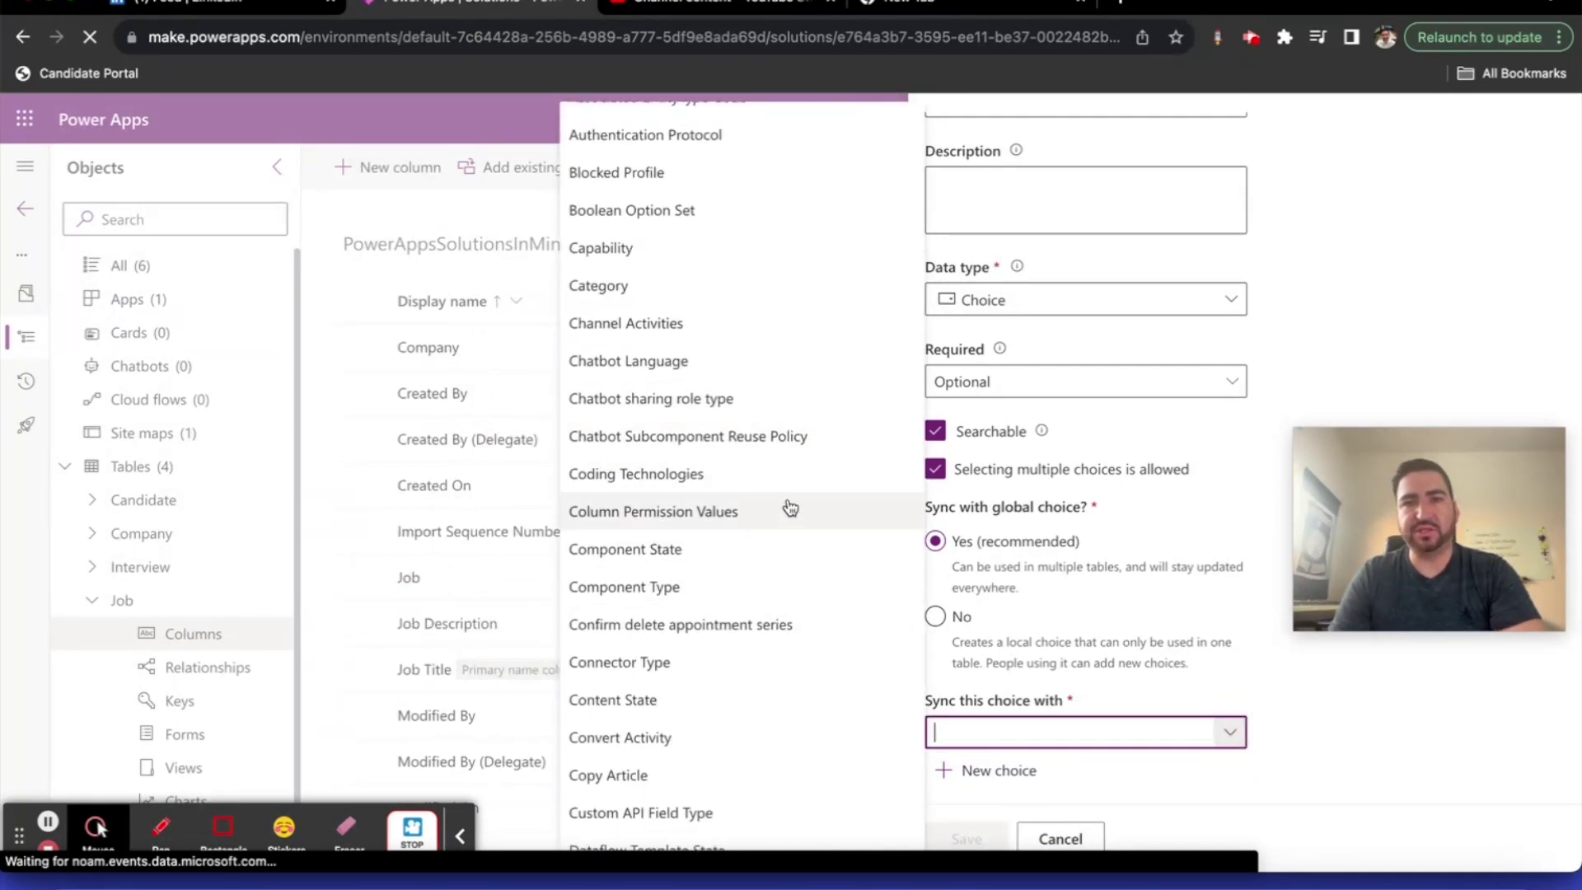
click(752, 476)
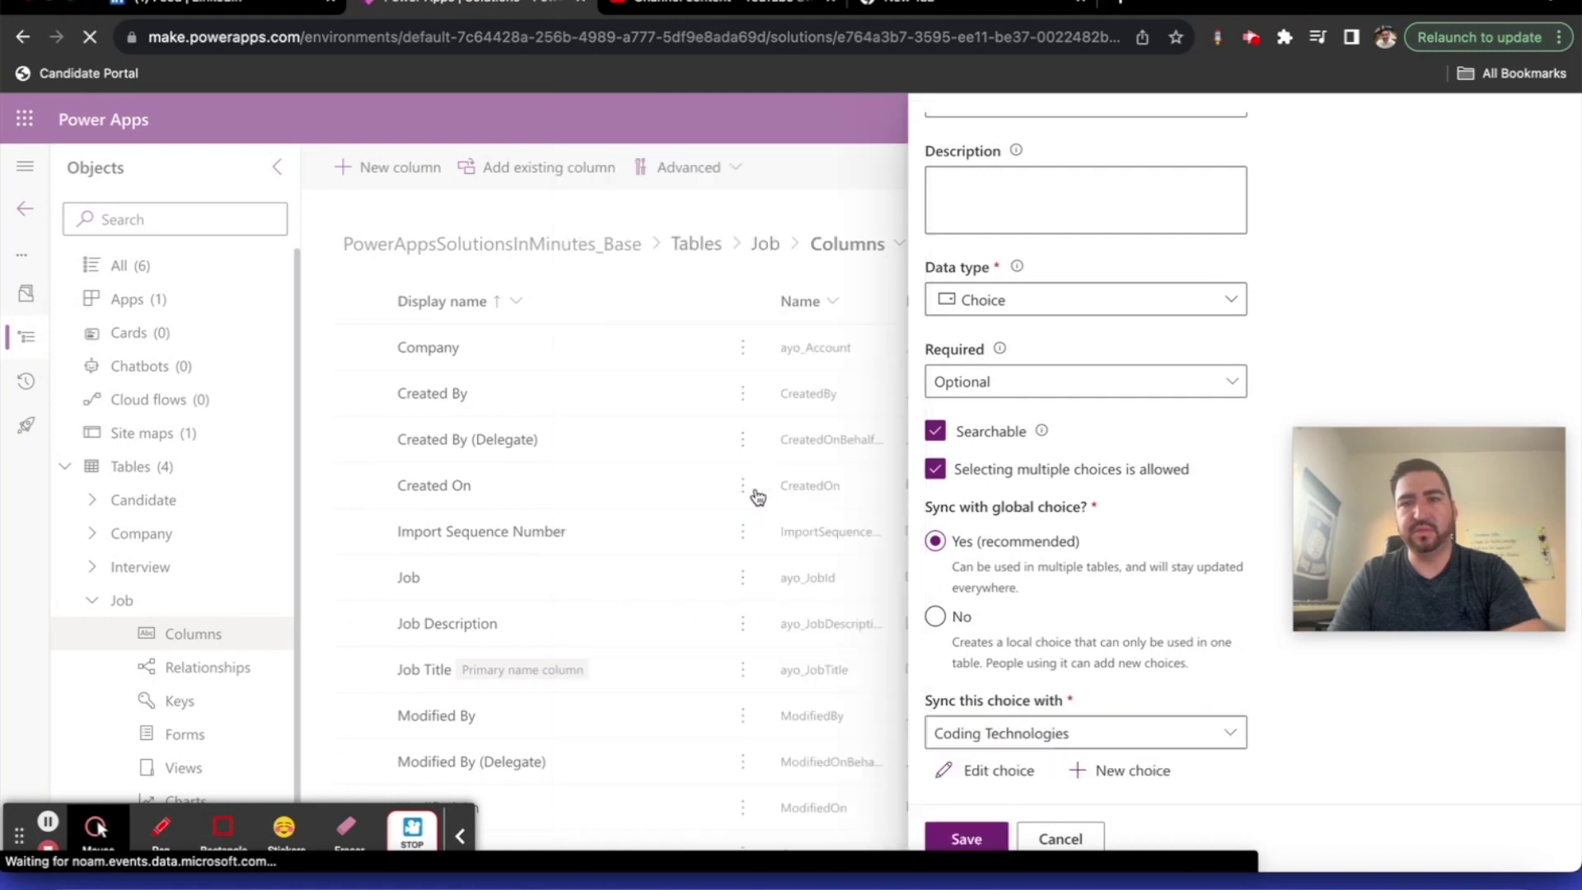
scroll(1241, 755, down, 1)
click(997, 838)
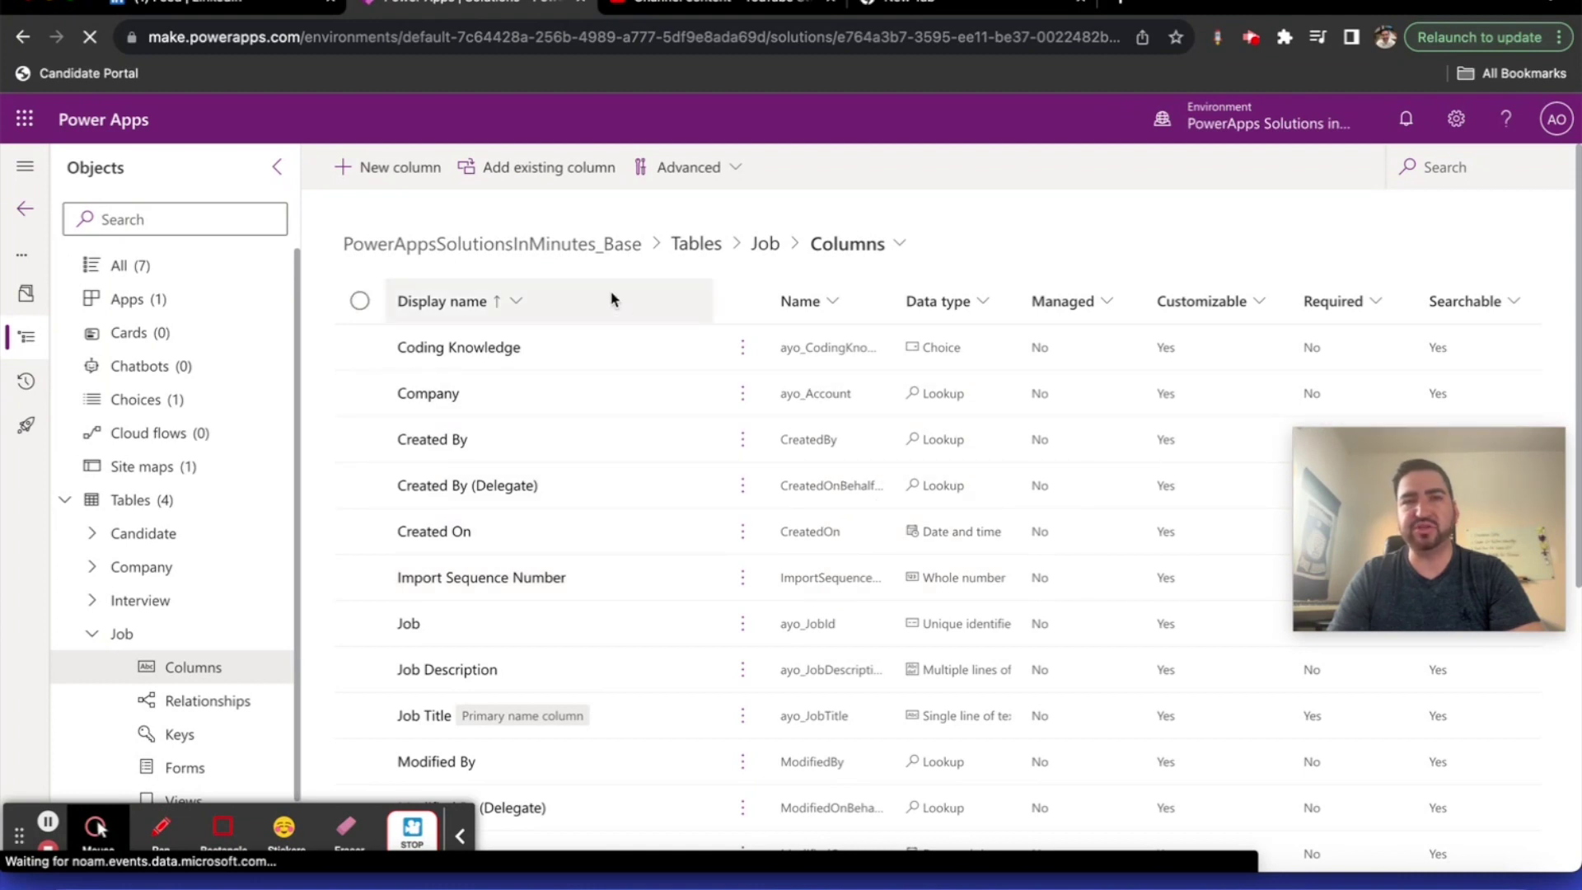
Start another new column in the Job table with the display name Highest Level of Education Preferred
click(414, 183)
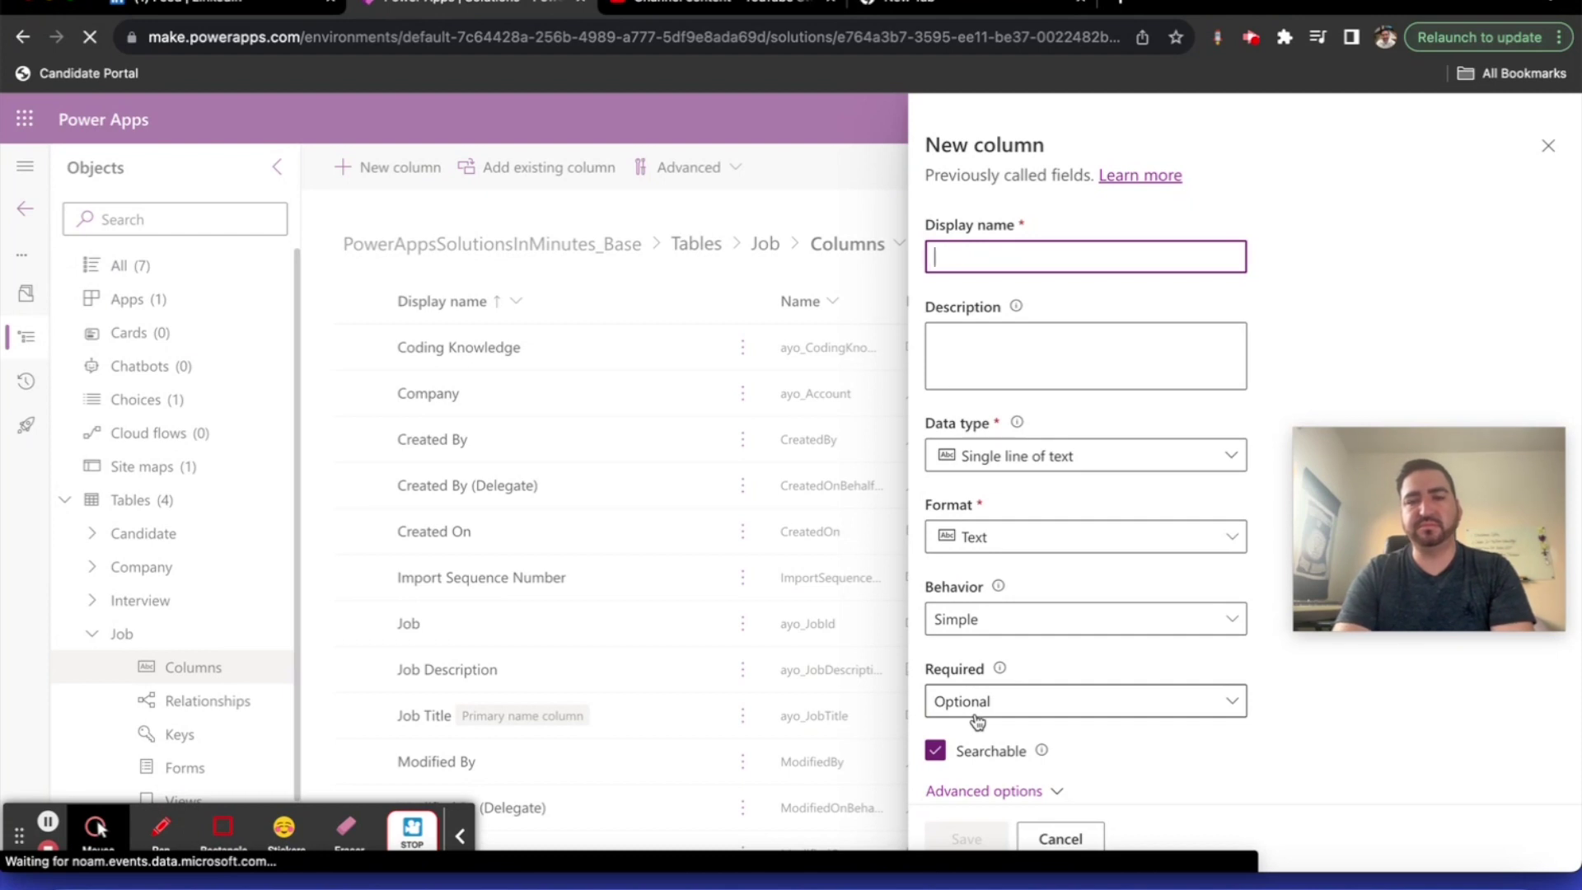
text(H)
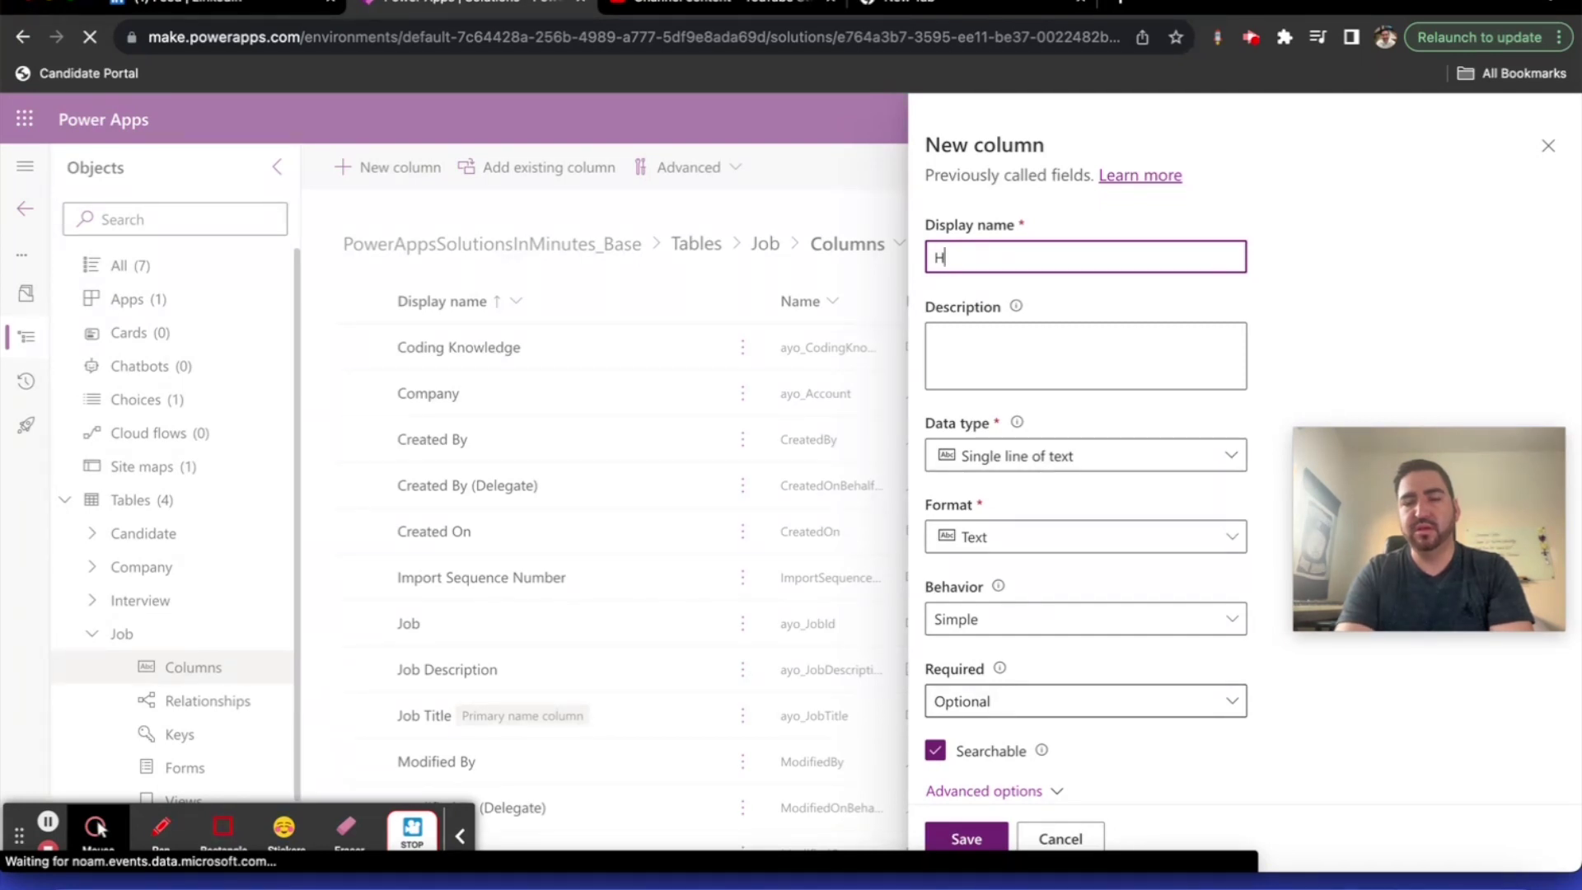
text(ghest Level of E)
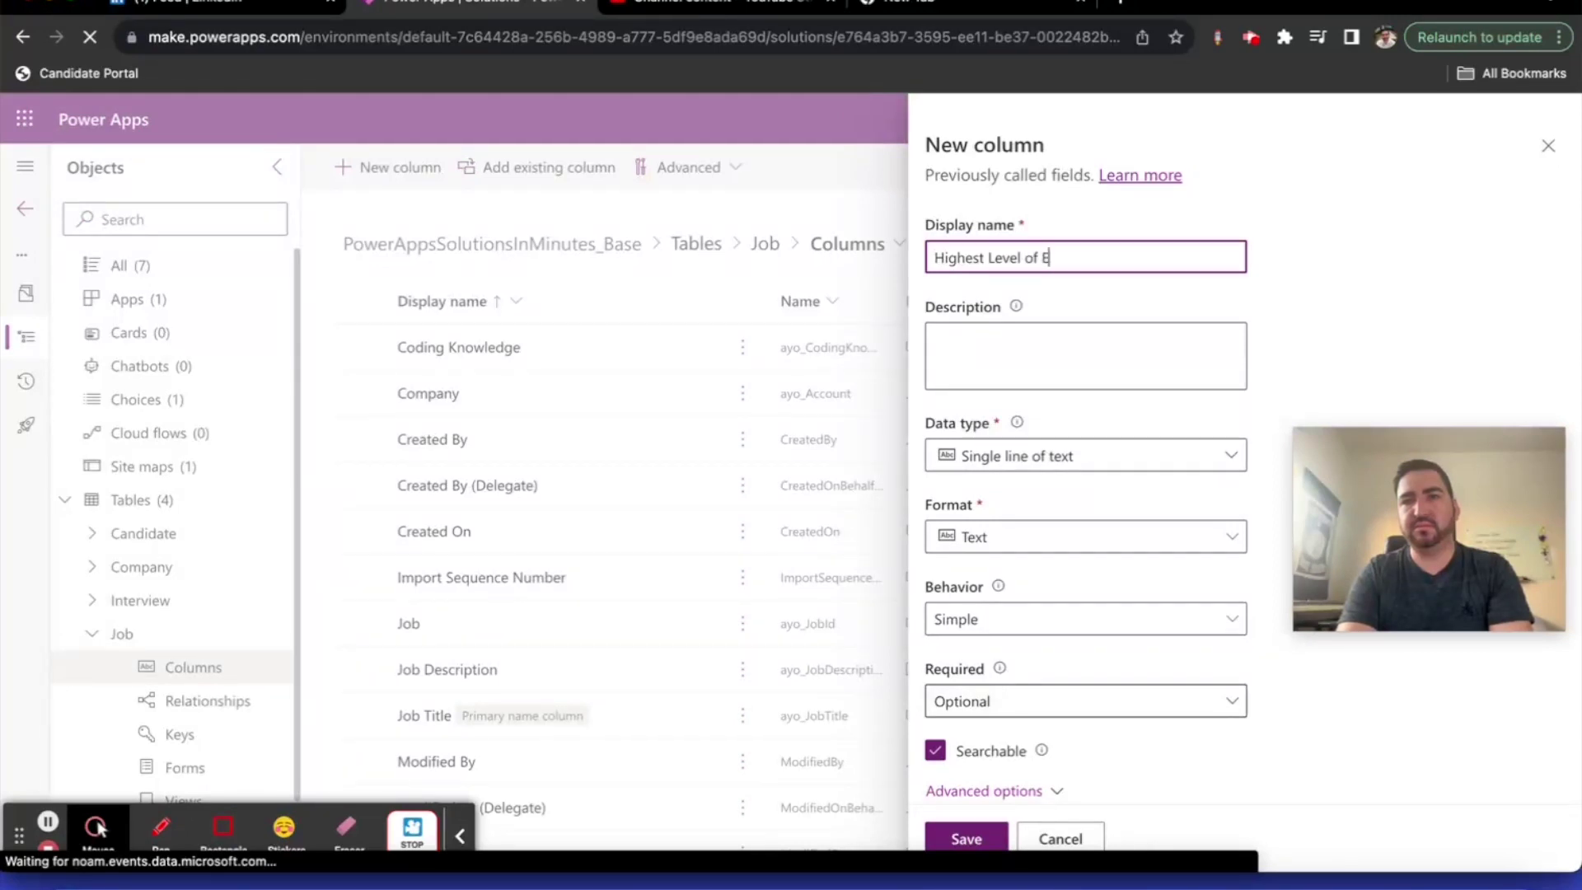
text(ducation Des)
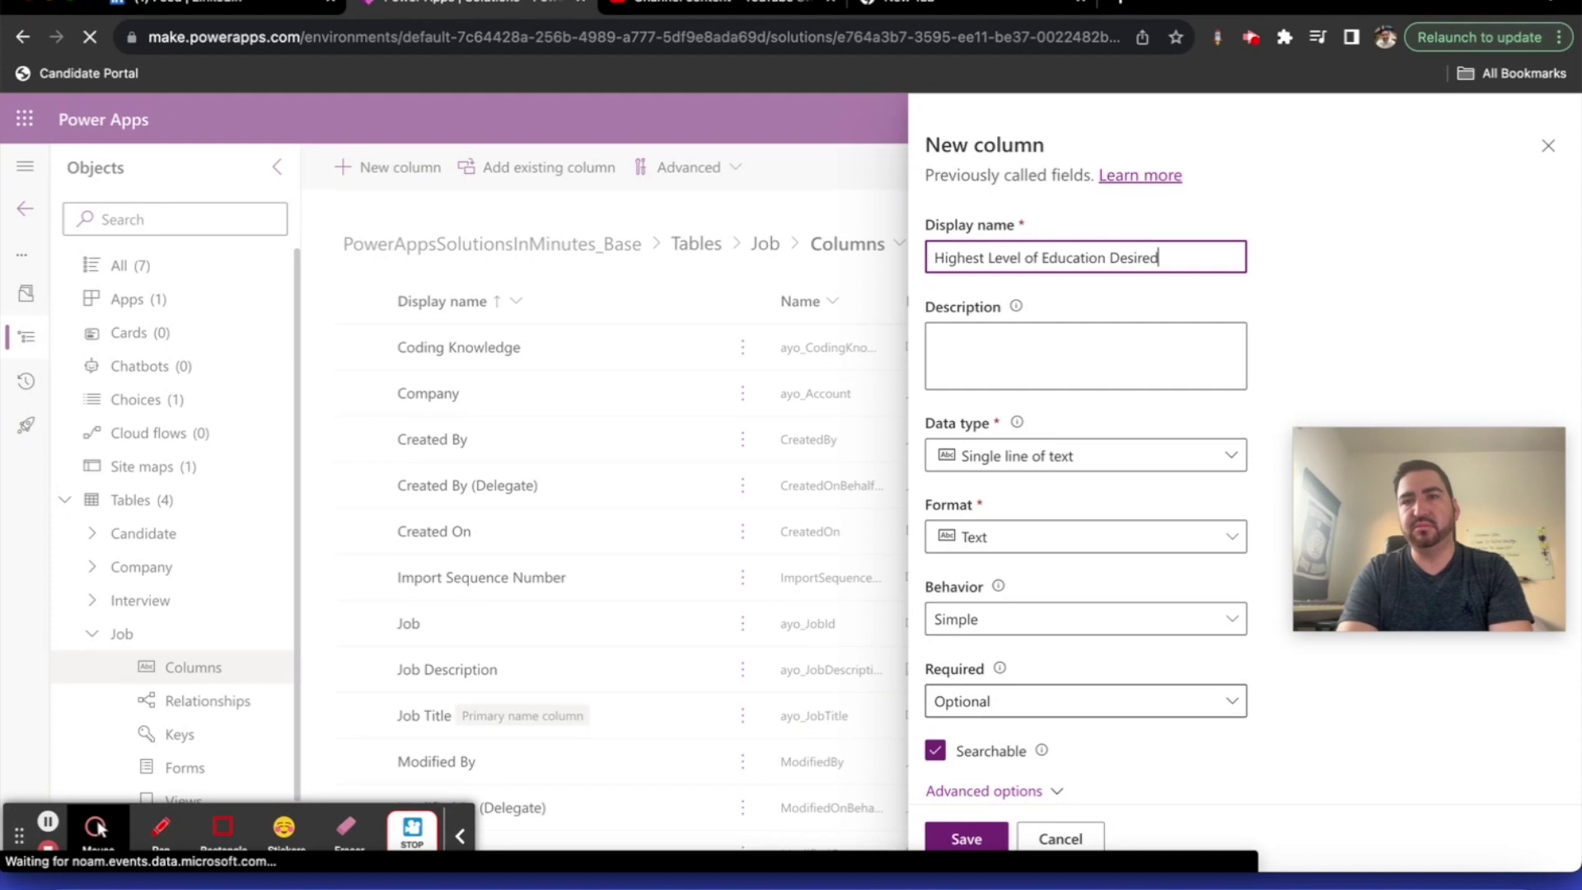
text(ired)
key(BackSpace)
key(BackSpace)
key(BackSpace)
key(BackSpace)
text(Preferred)
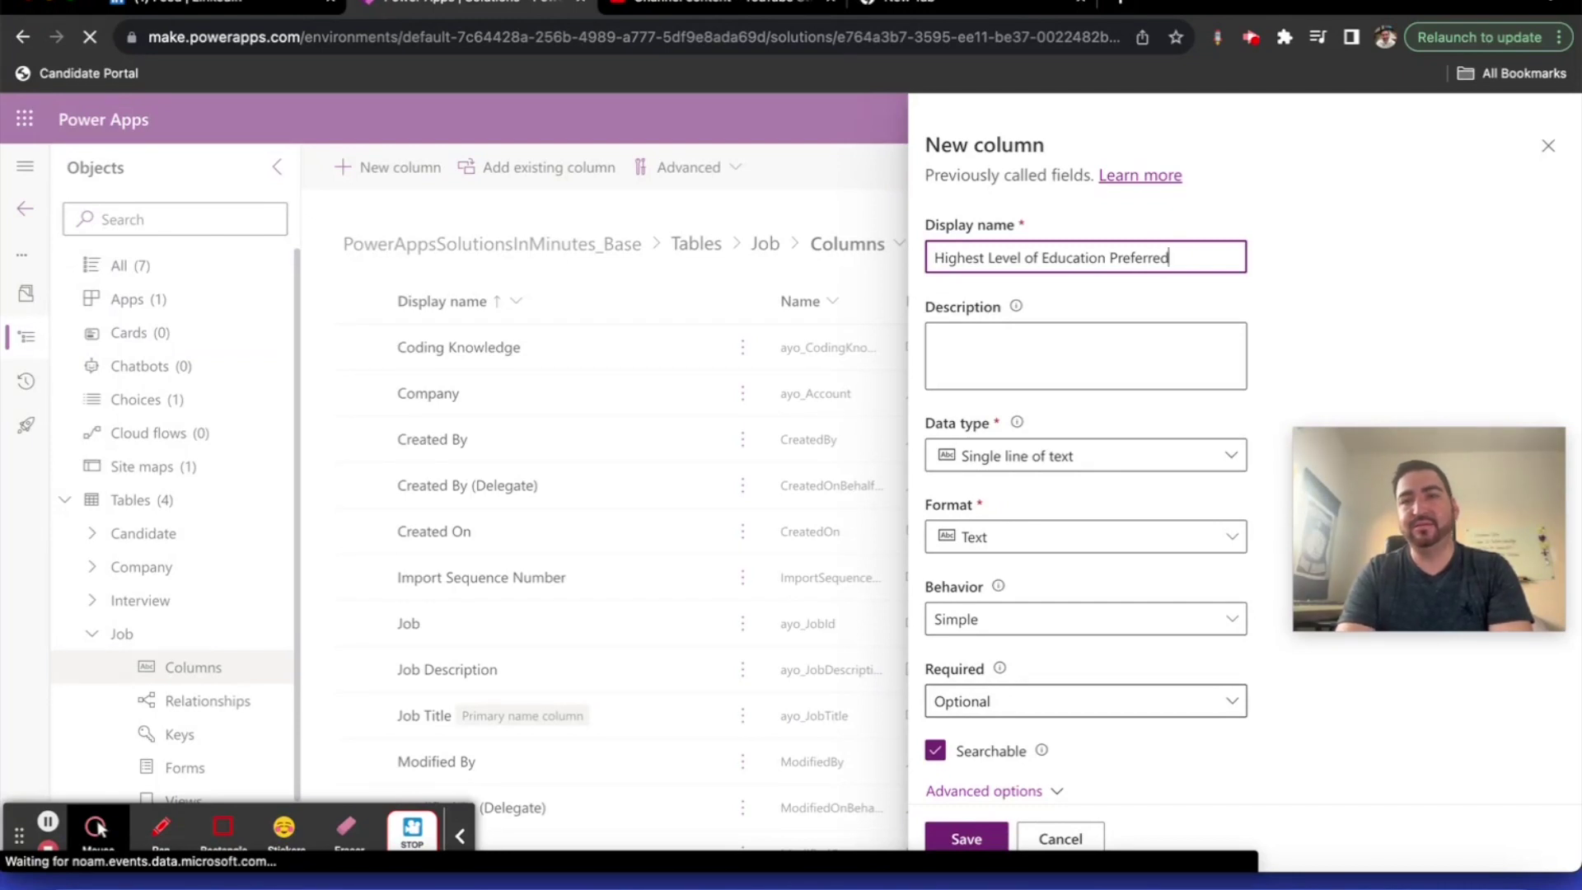
Replace the new column's display name with Minimum Level of Education Preferred
click(1181, 246)
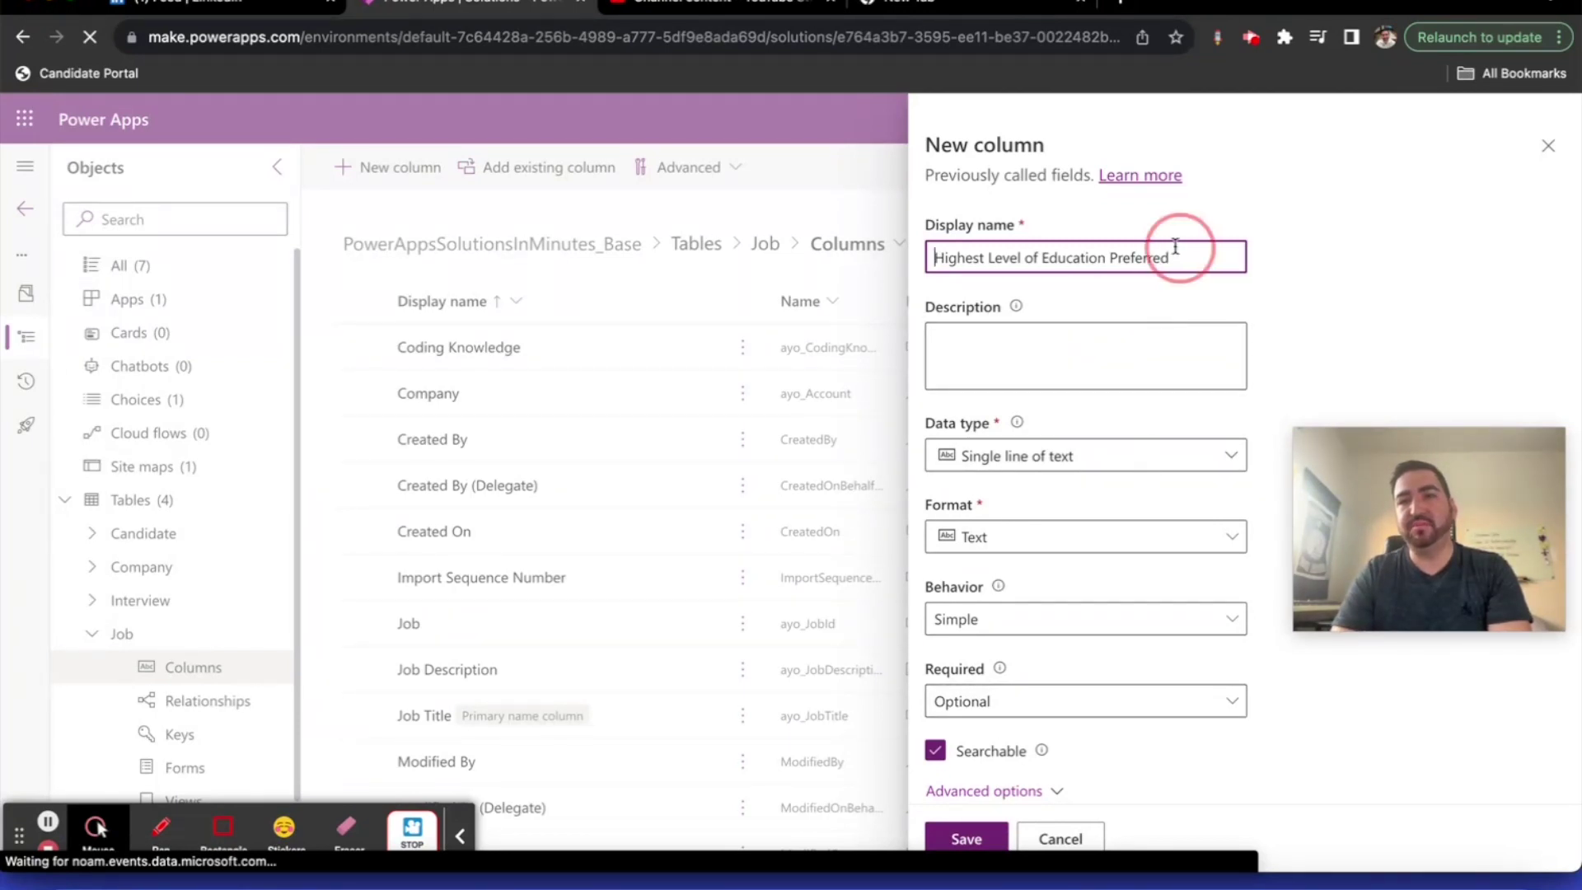
drag(1183, 251, 902, 252)
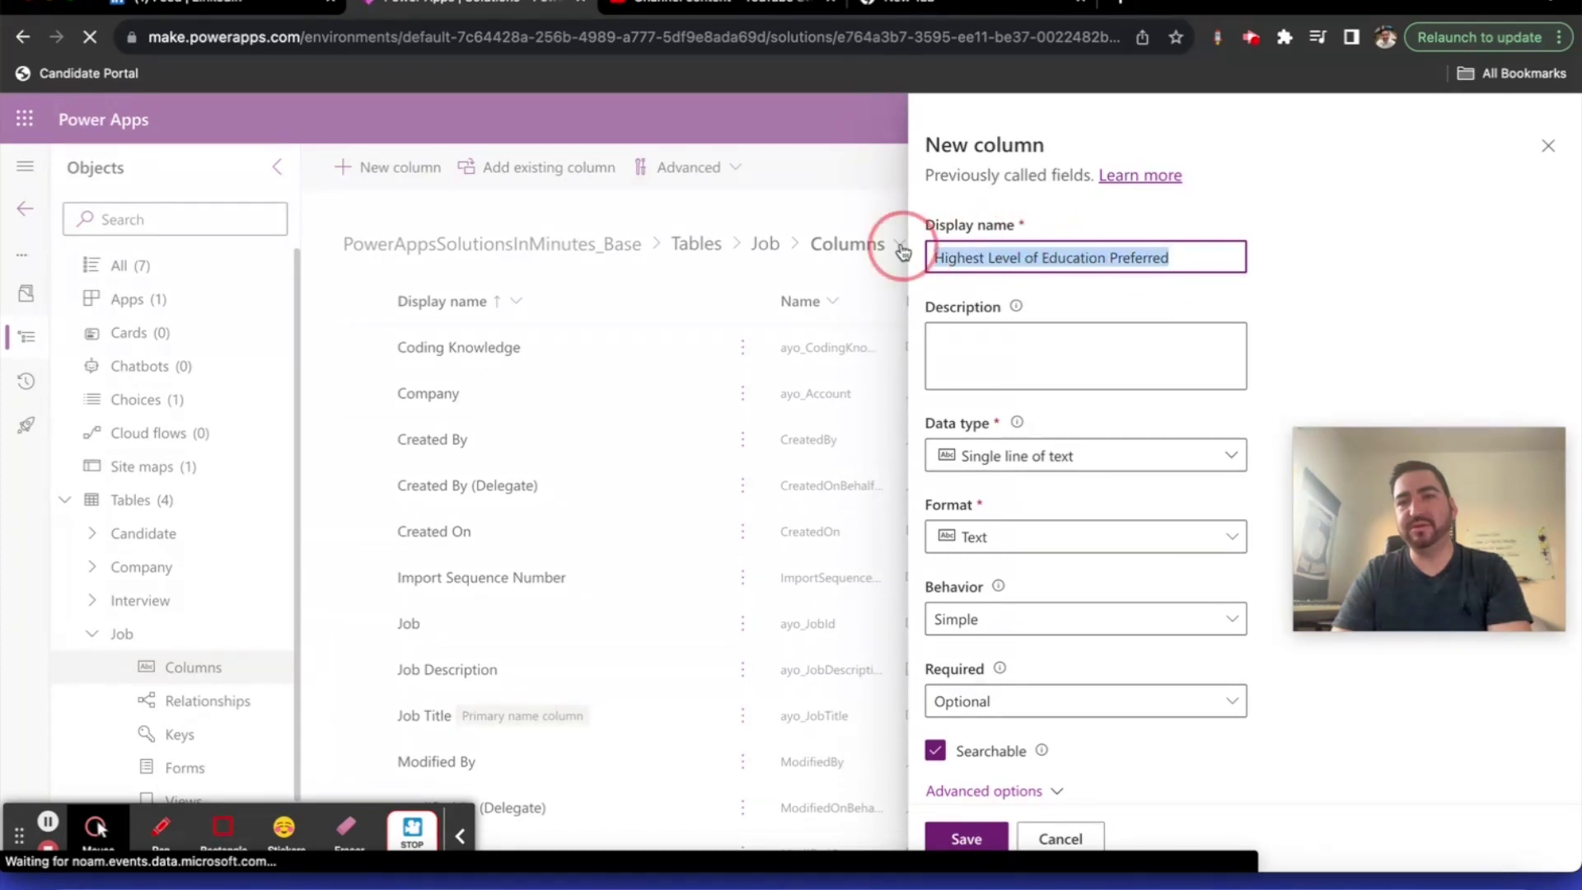
key(BackSpace)
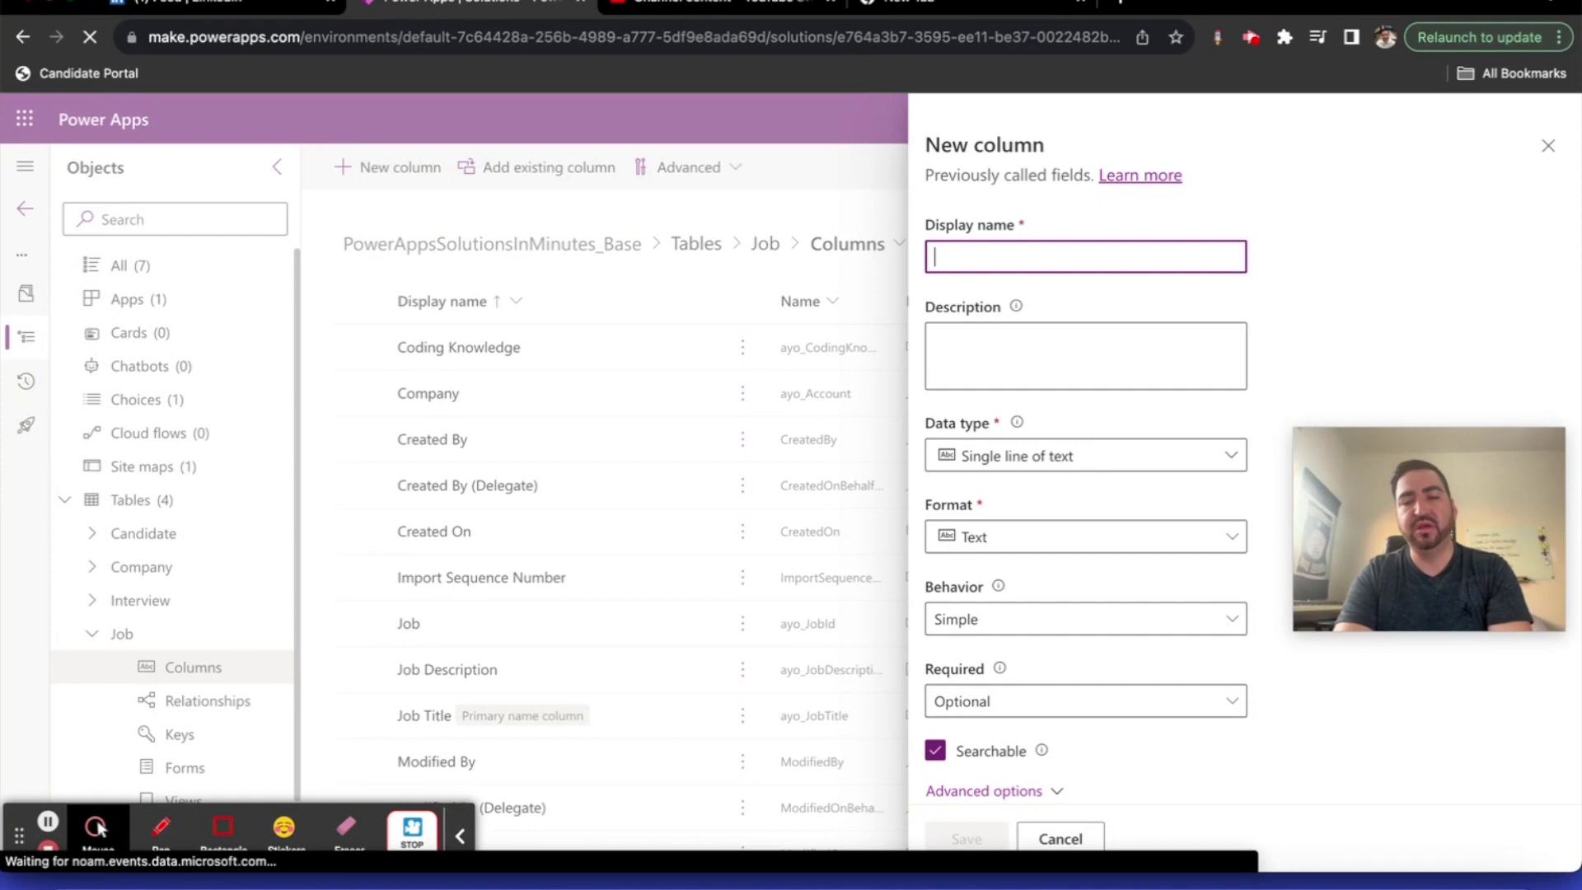
text(Minimum )
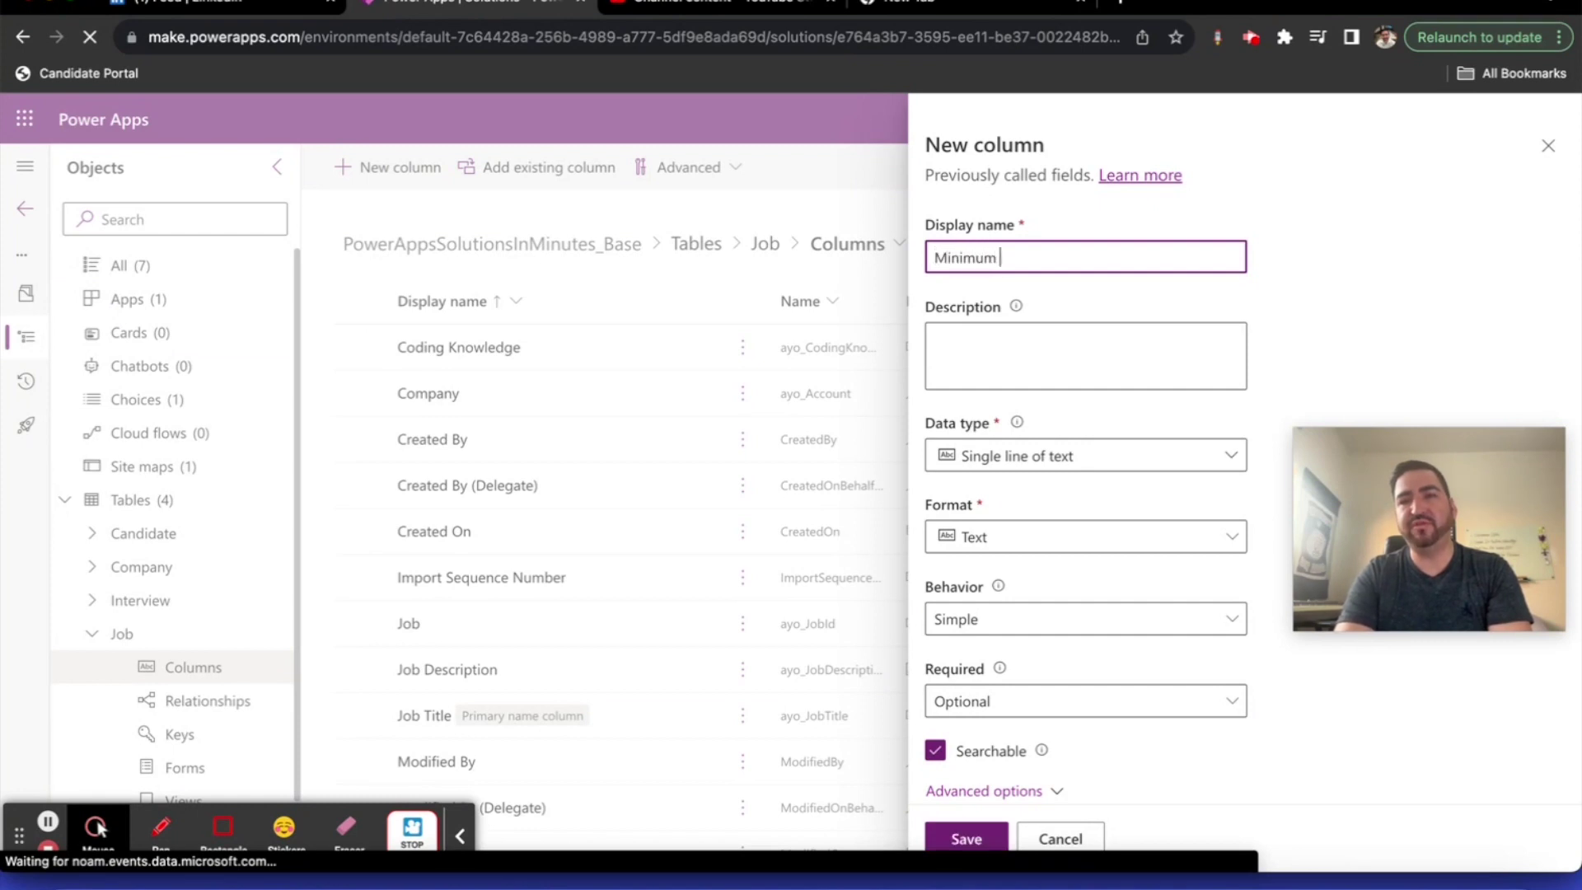
text(Level of Educati)
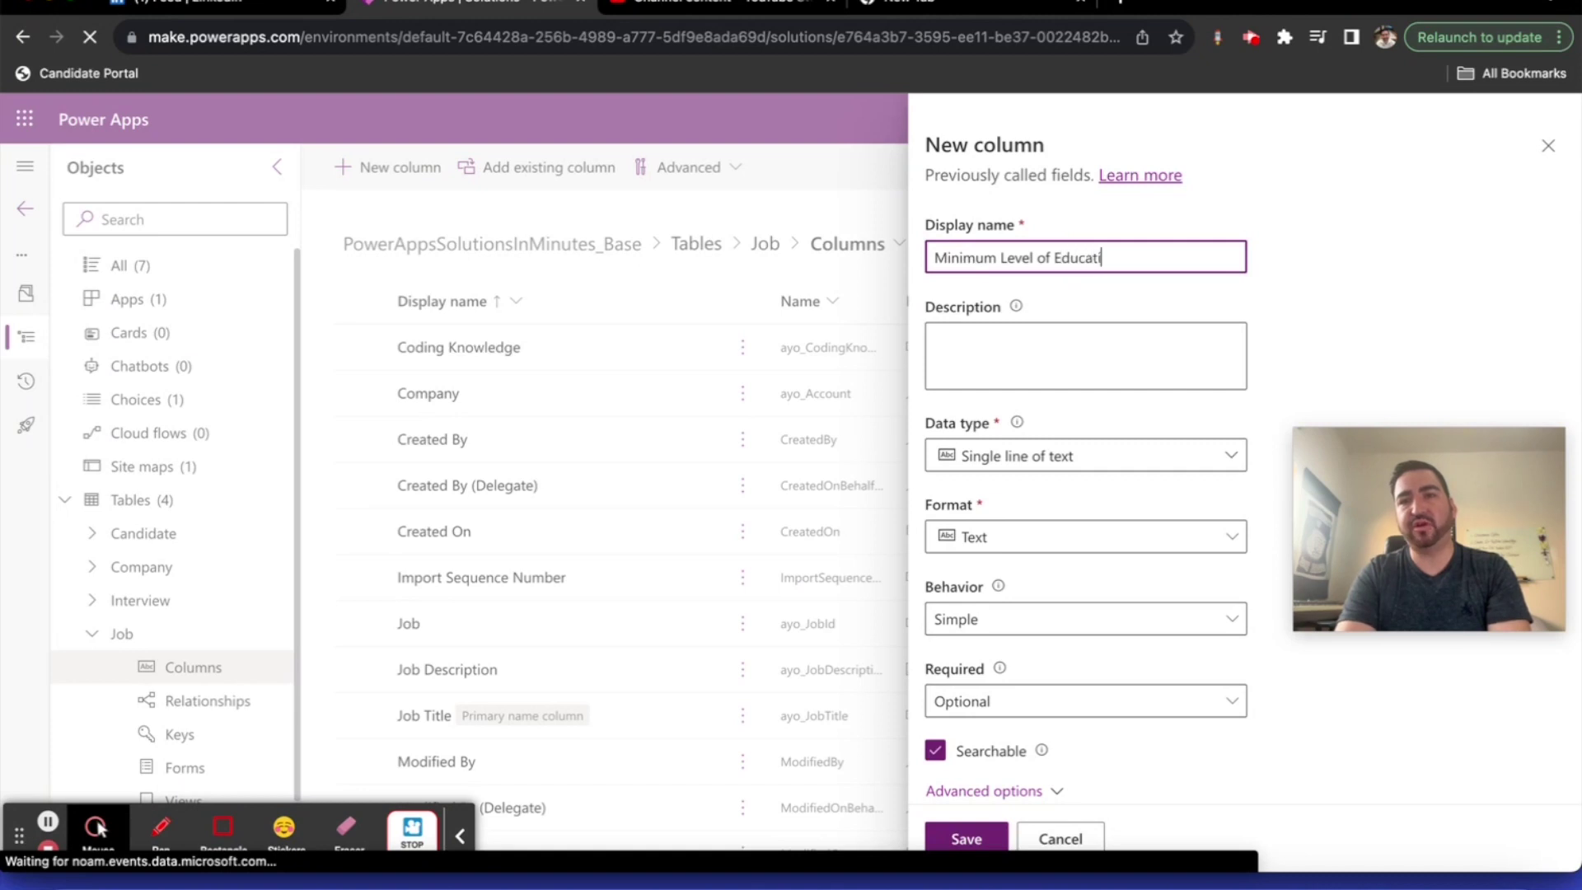
text(on Preferred)
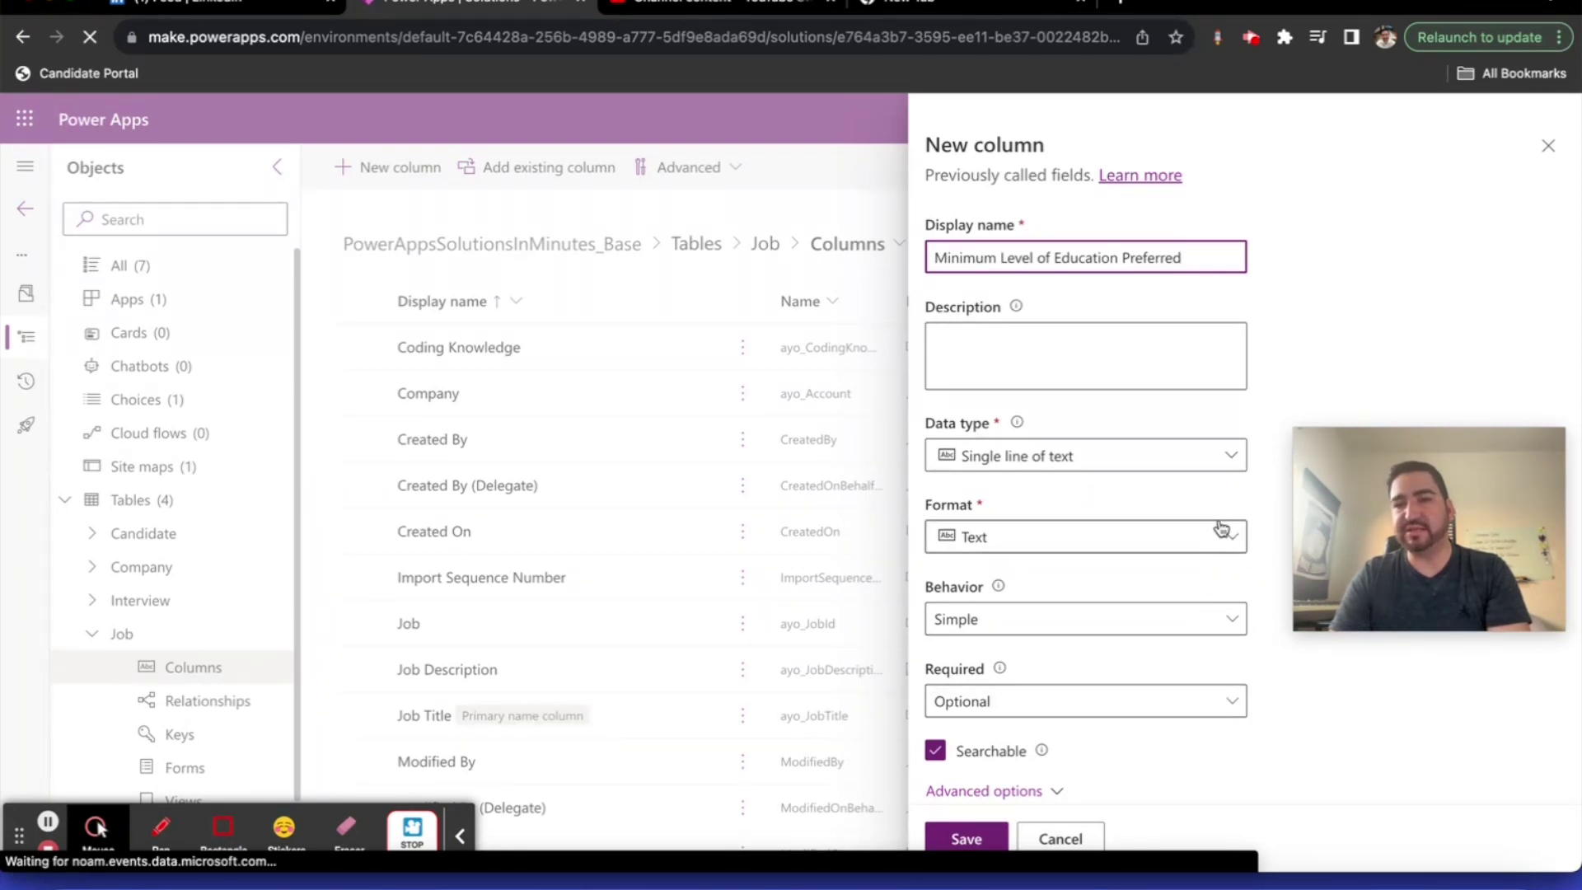
Set the data type of the new Minimum Level of Education Preferred column to Choice
click(1230, 455)
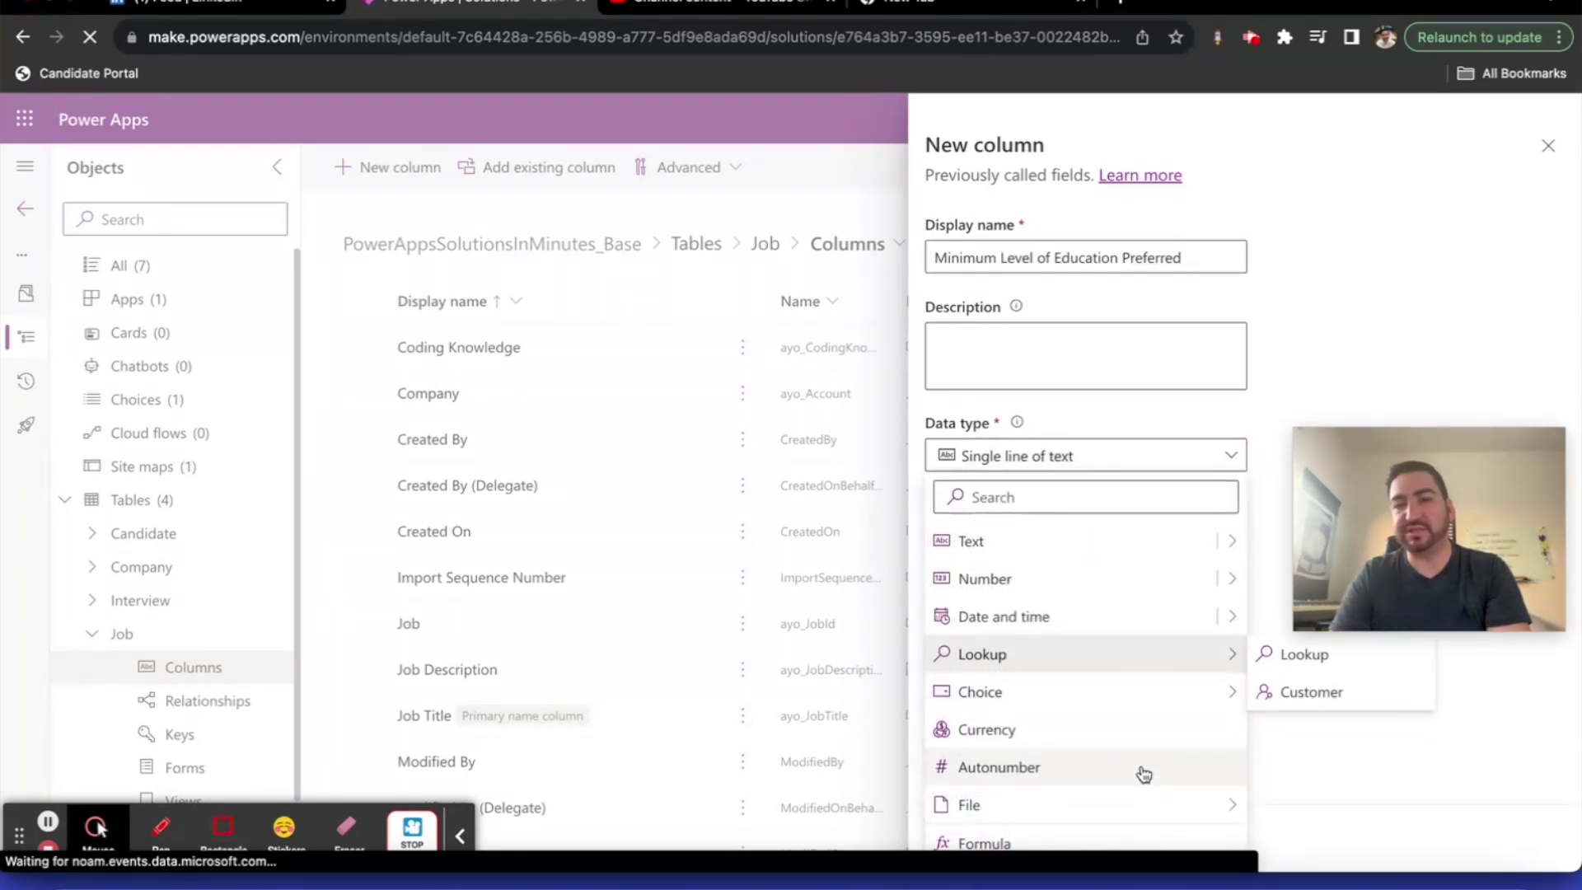
mouse_move(1193, 692)
click(1273, 692)
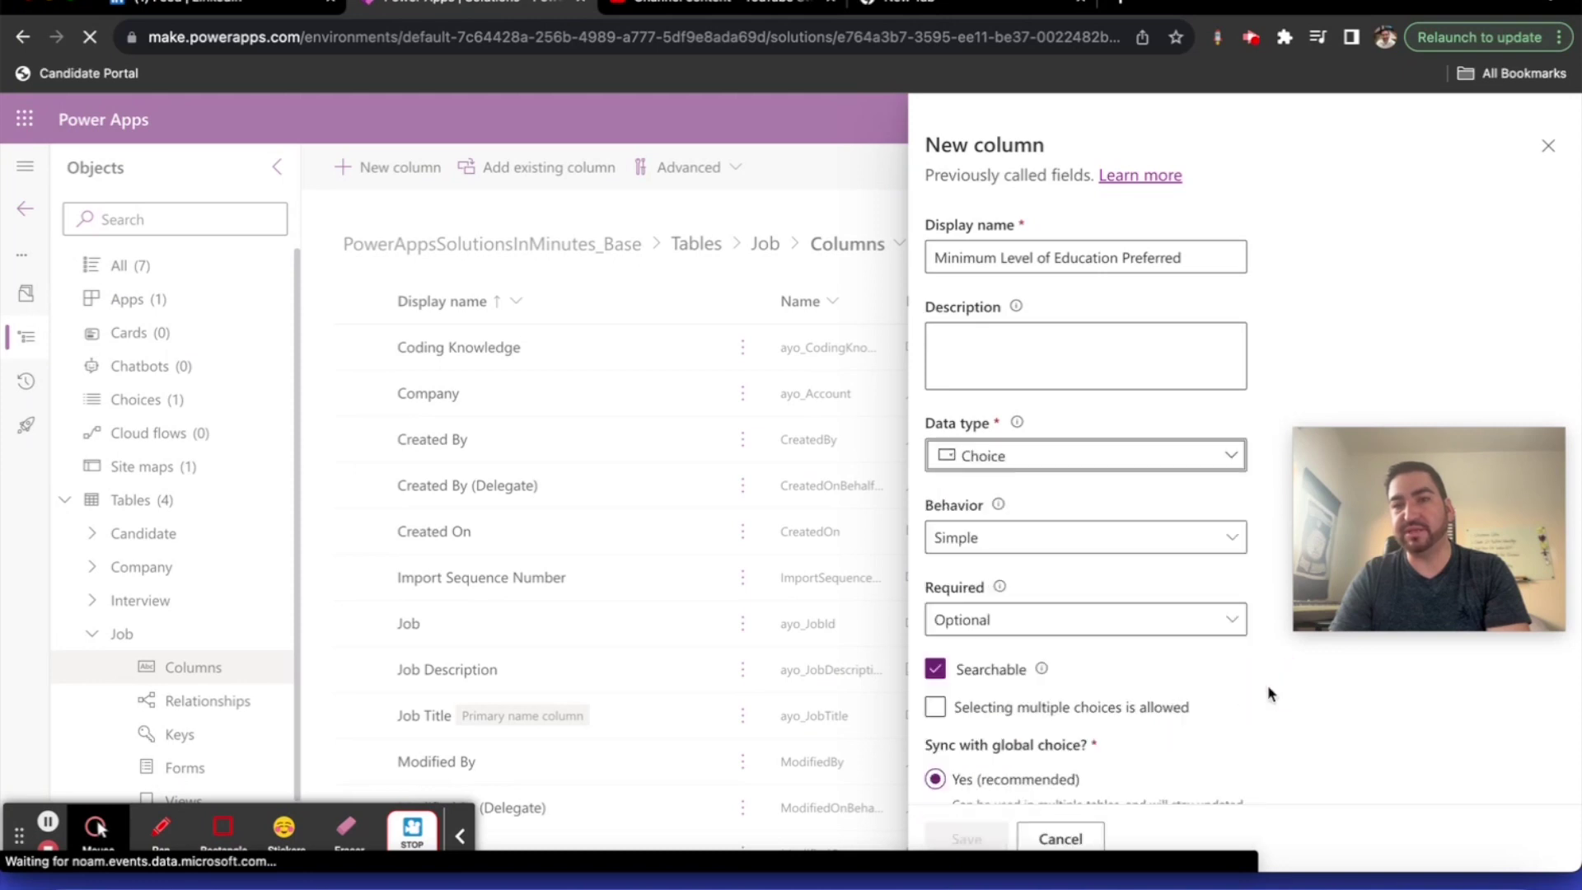
Start a new global choice for the column with the display name Minimum Level of Education Preferred
scroll(1120, 644, down, 1)
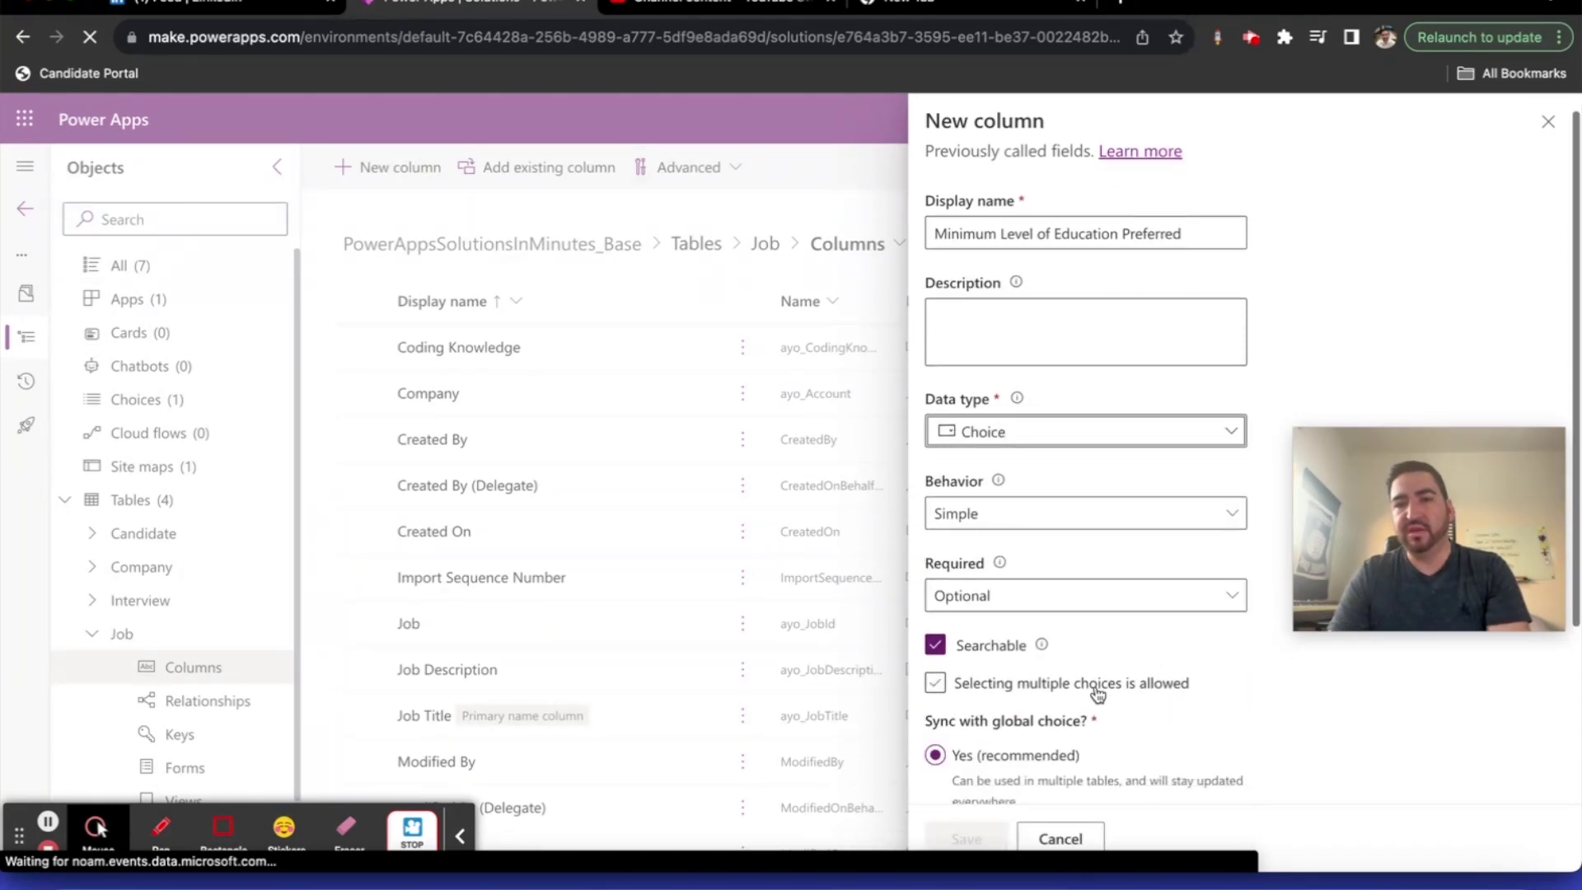
scroll(1198, 696, down, 3)
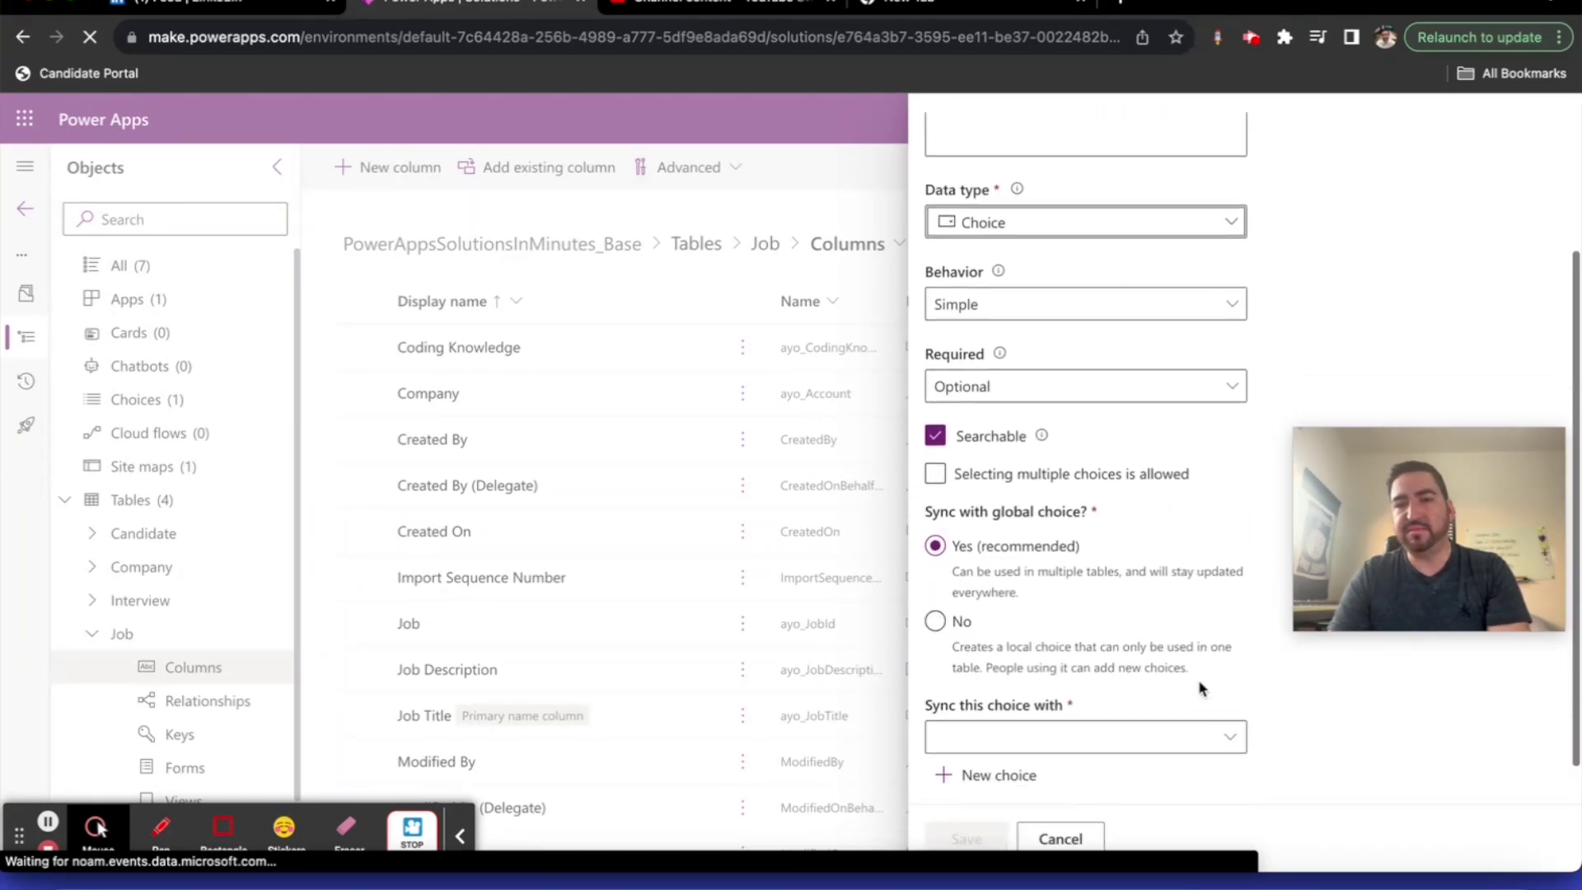
click(1231, 736)
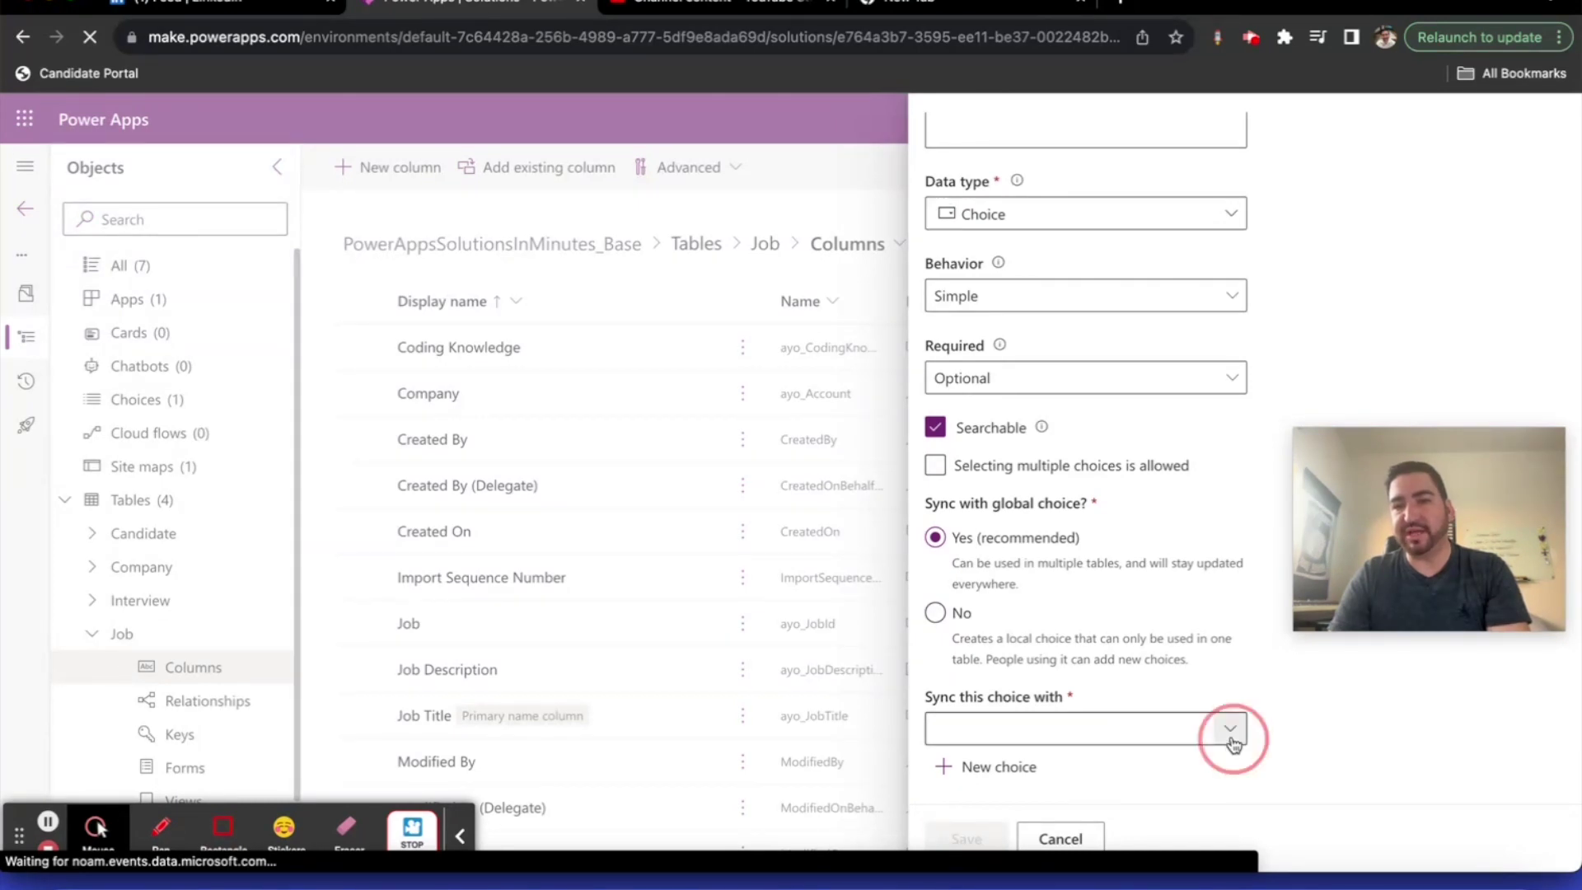
click(1026, 766)
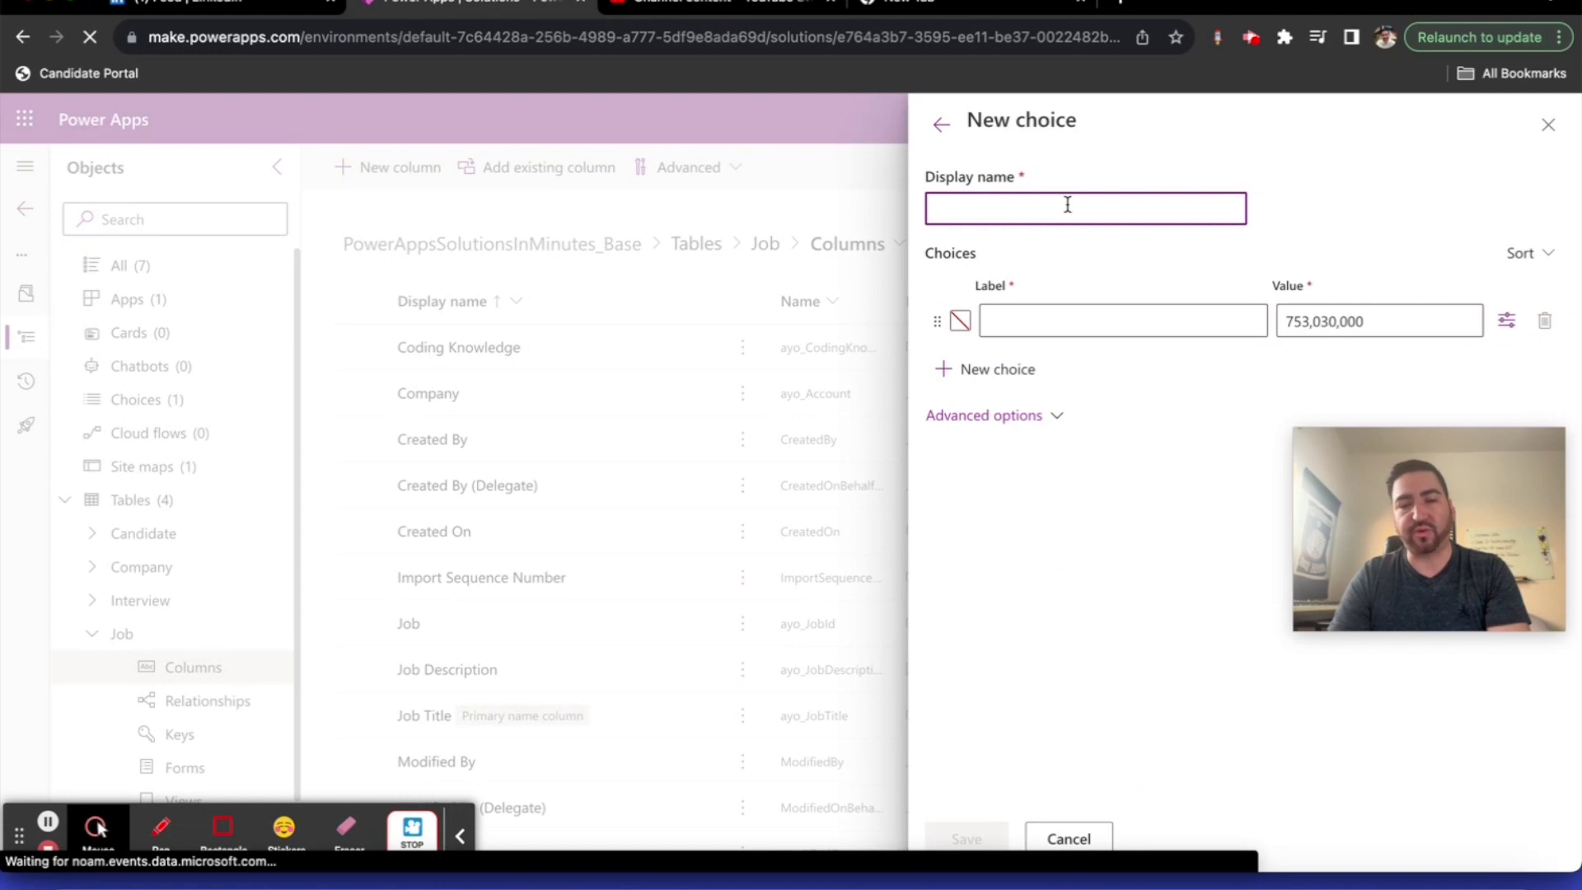
text(Mini)
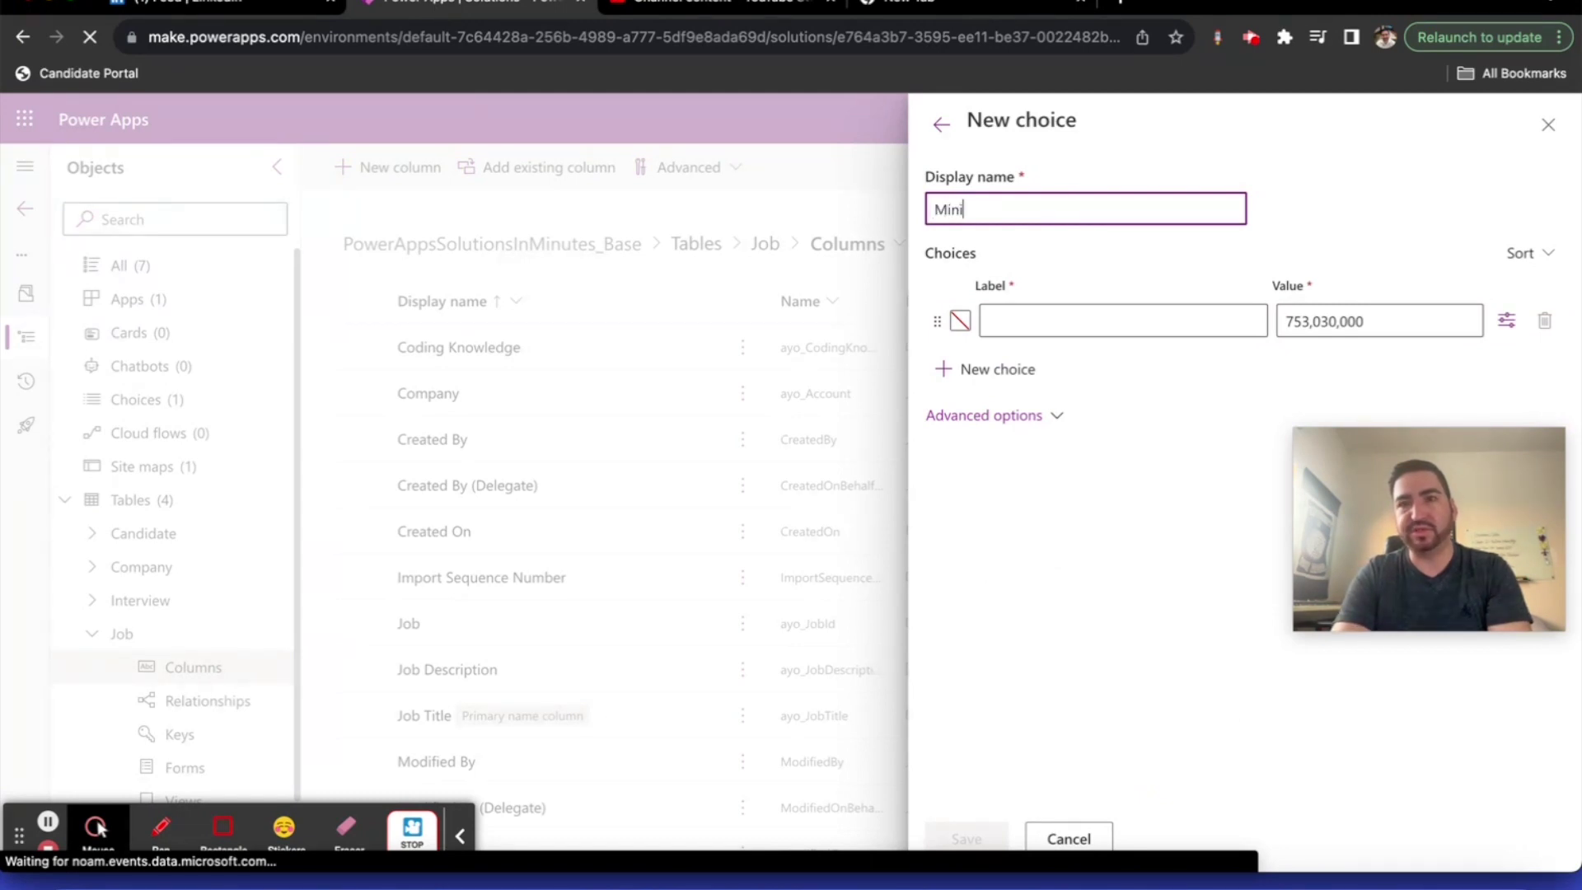
text(mum G)
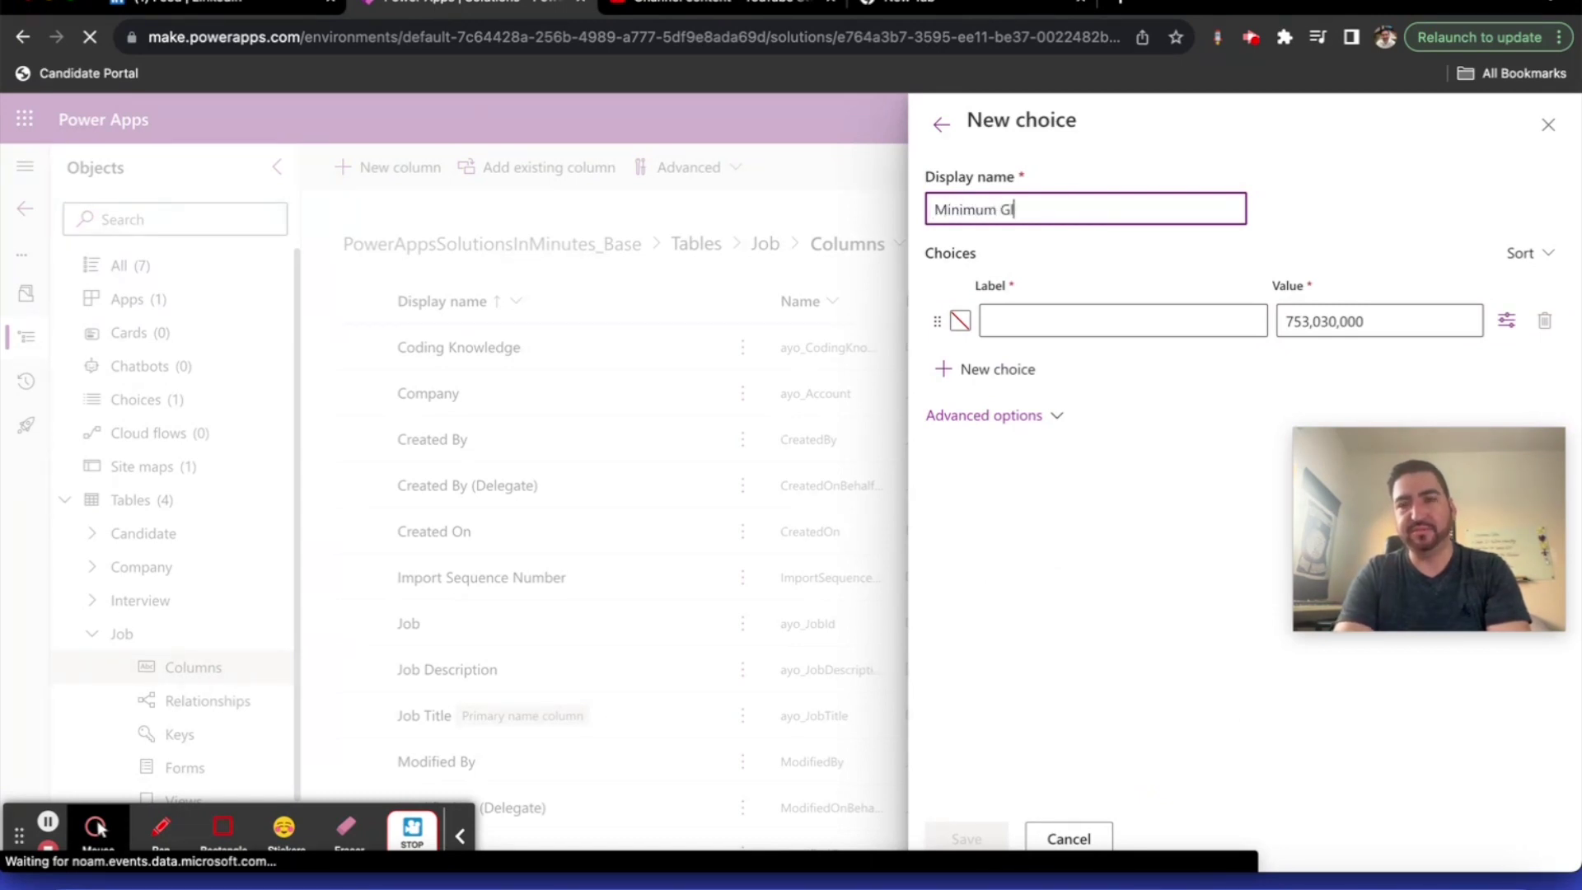
key(BackSpace)
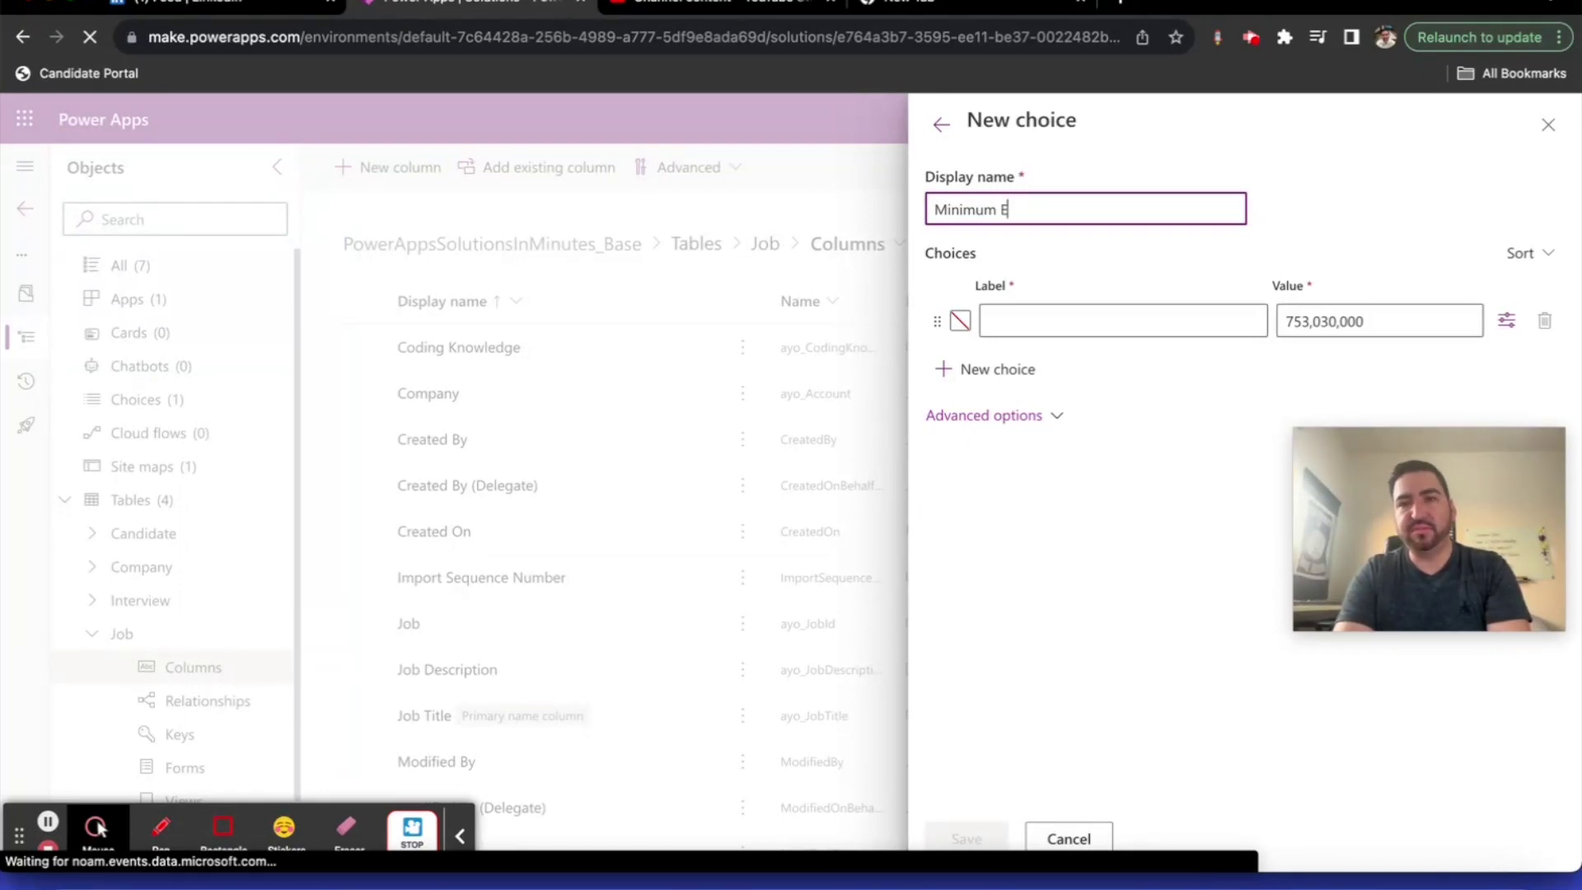
text(Level of Educa)
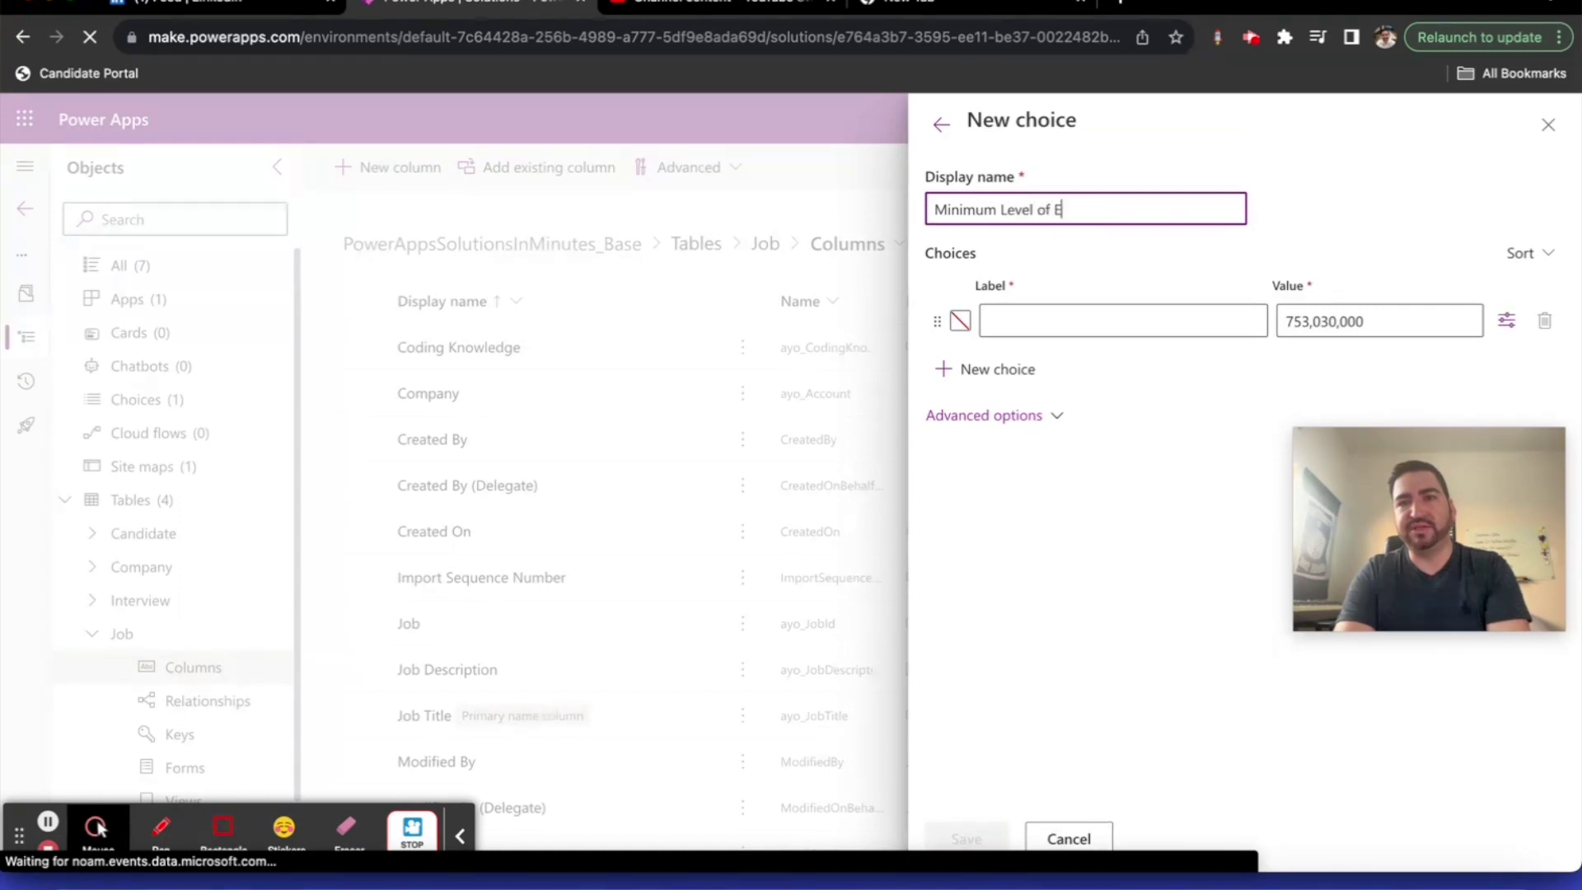
text(tion Preferred)
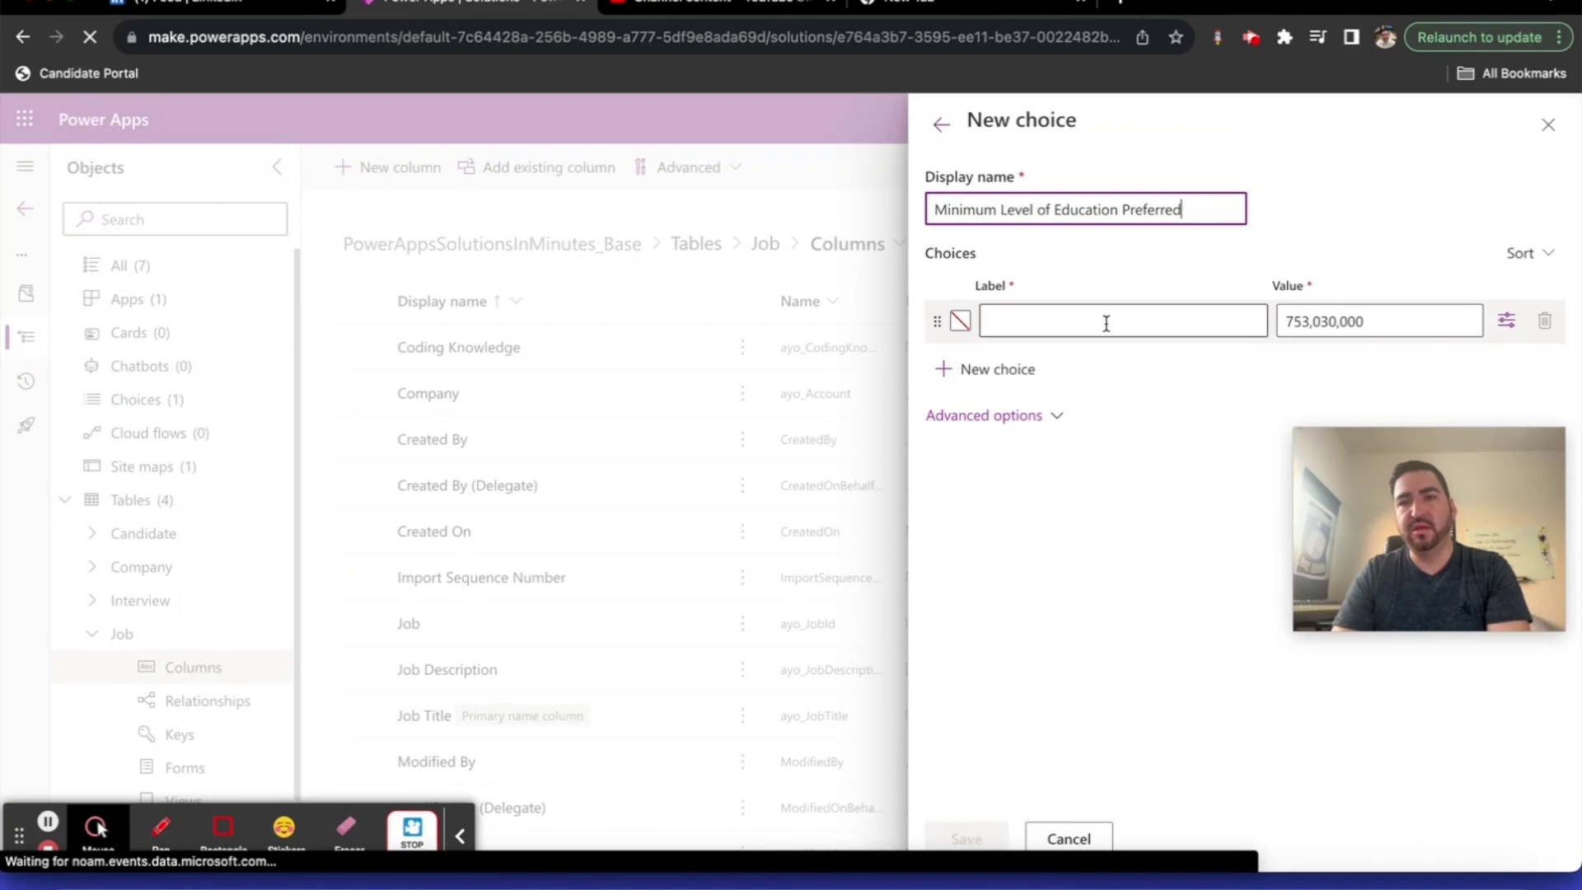
Add the labels High School Diploma or GED and Associate's Degree to the new choice
click(1105, 322)
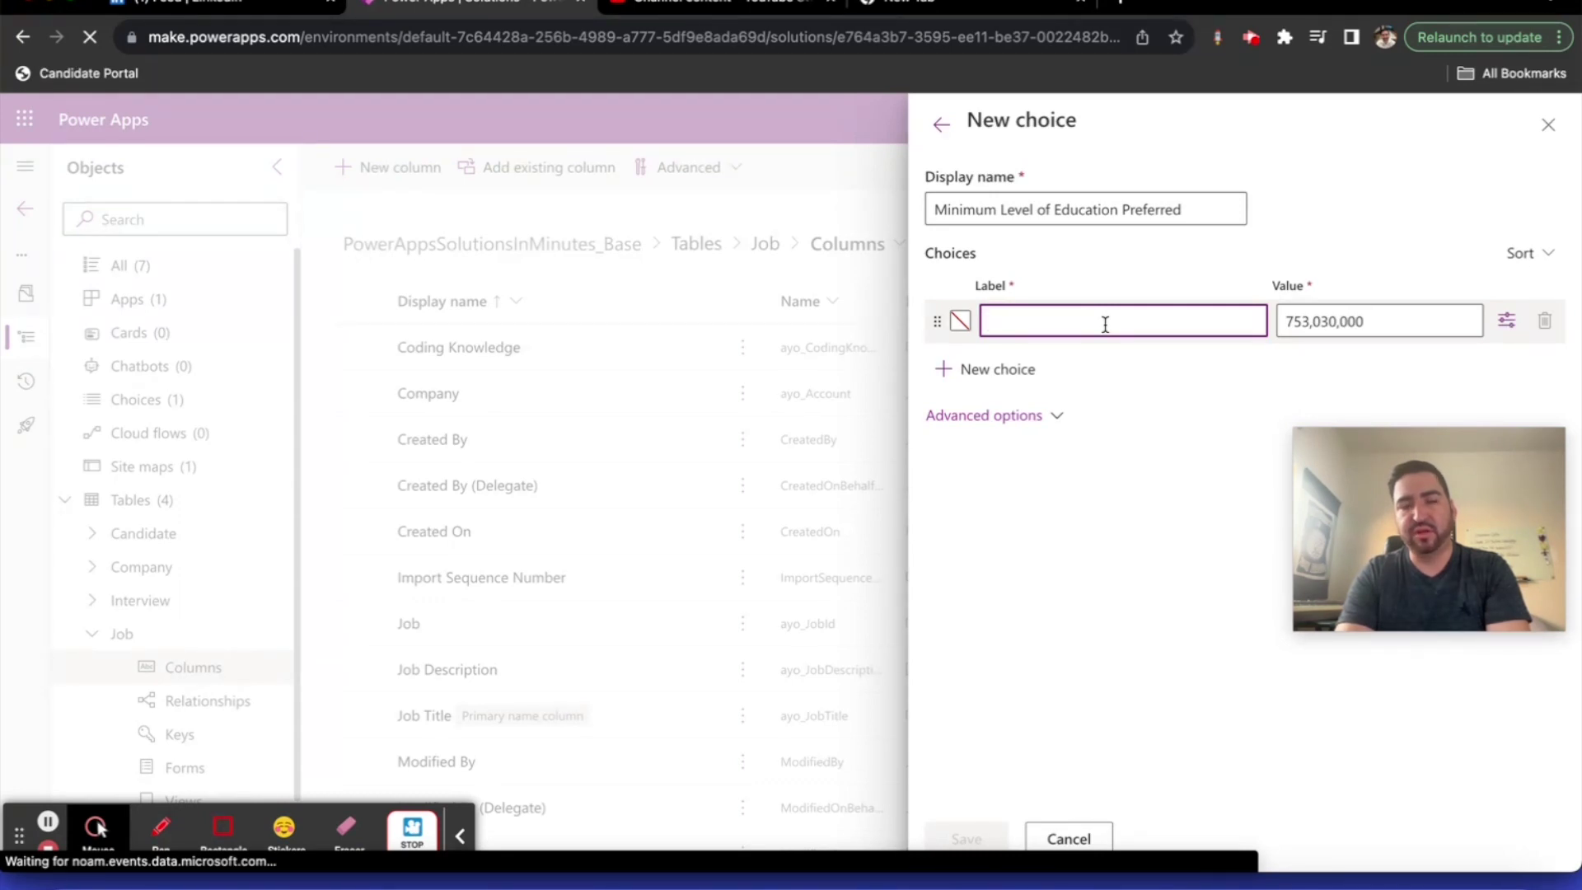
text(High School Diploma)
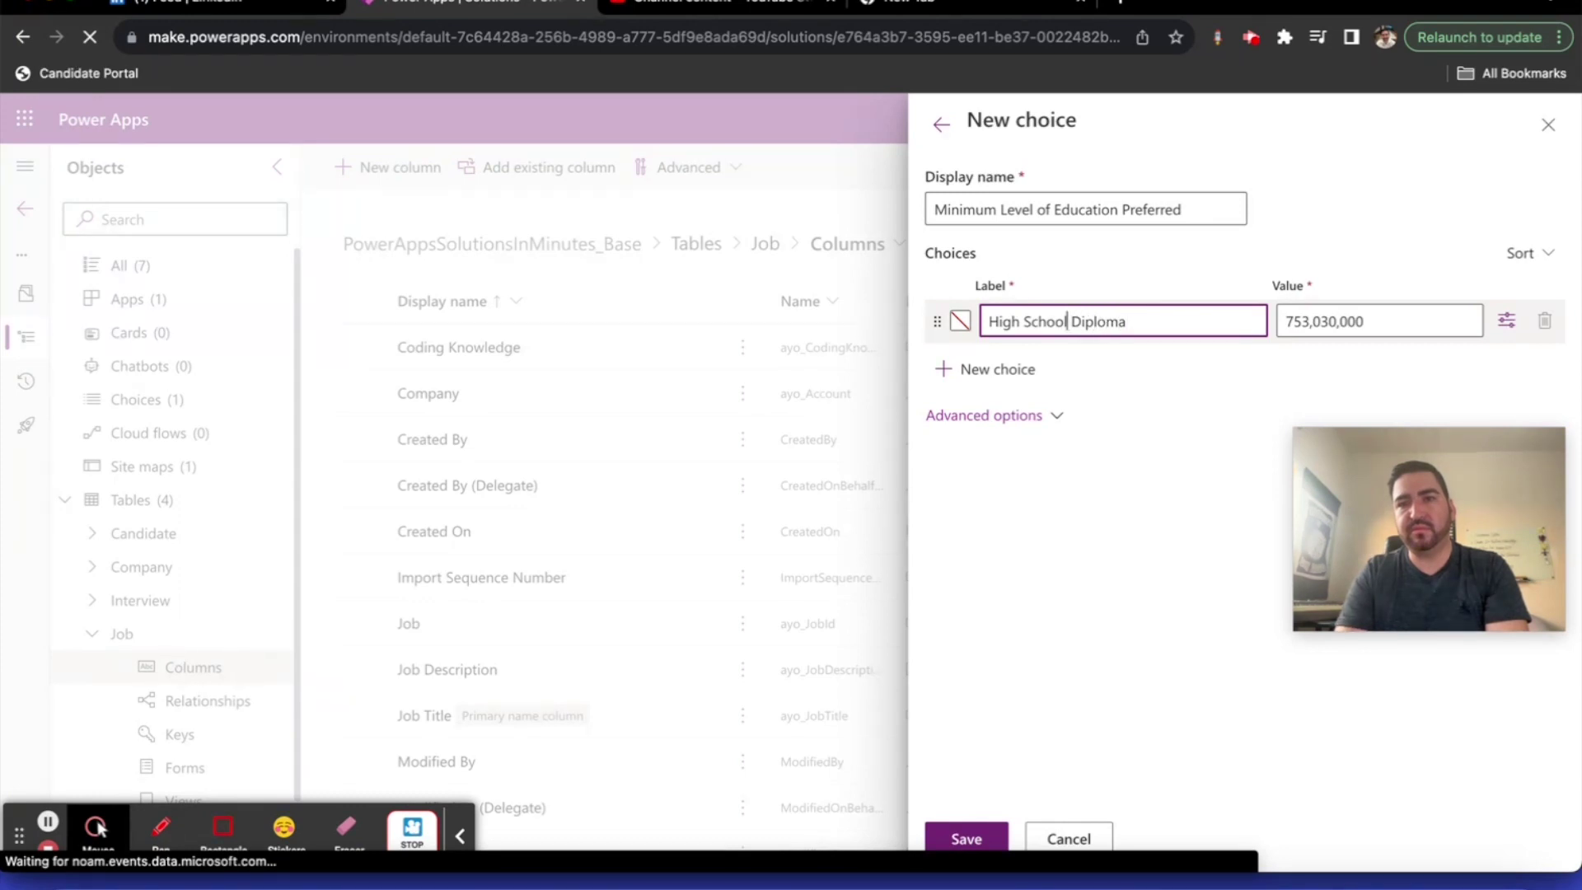
text(or G)
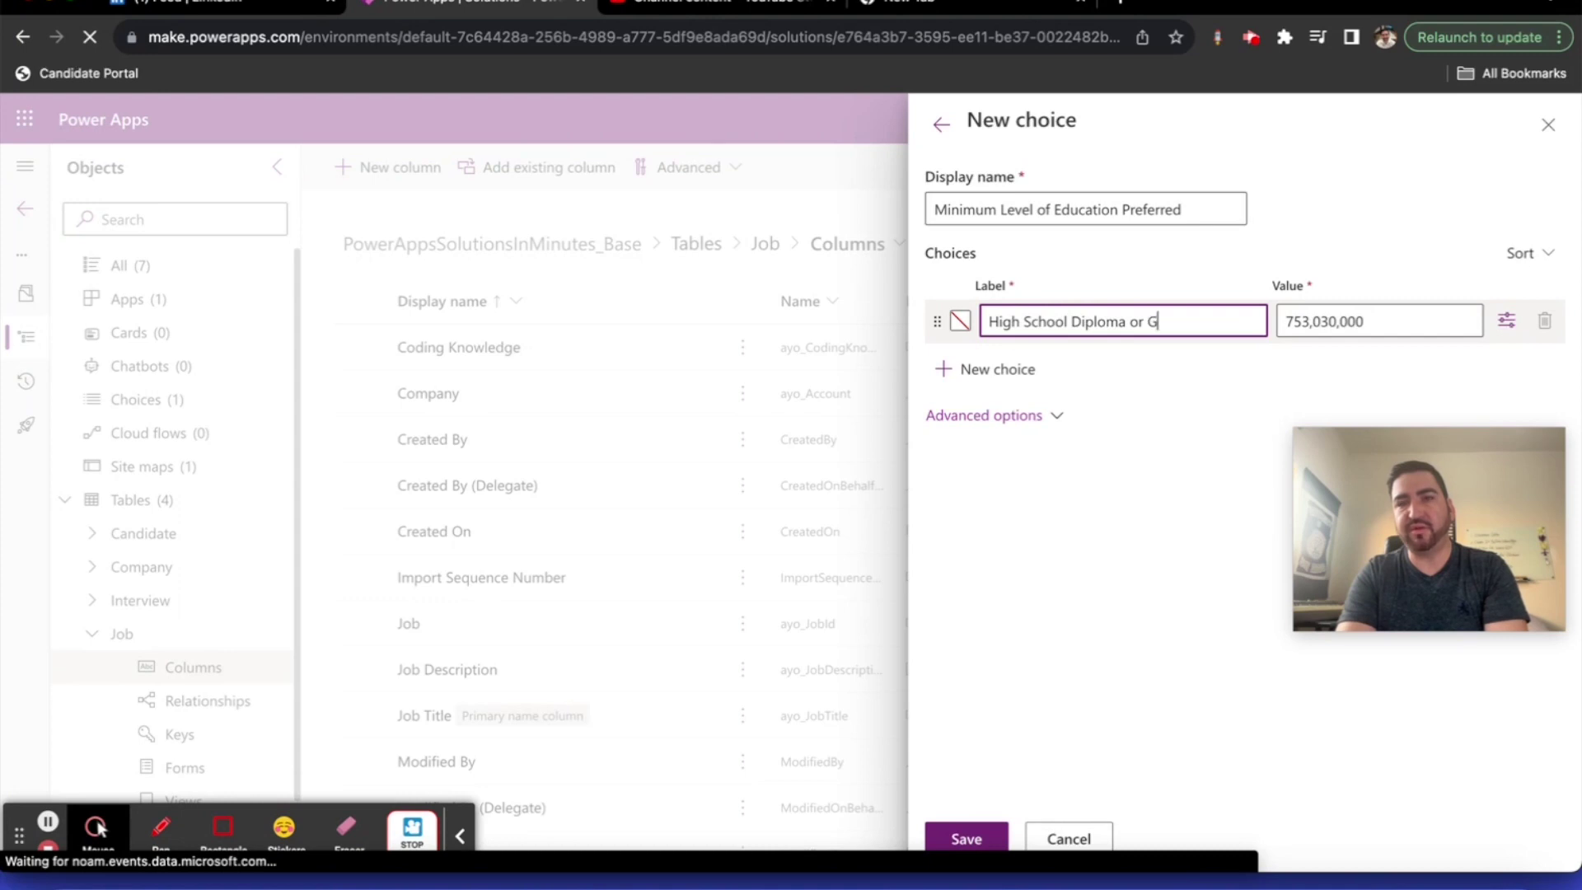
text(ED)
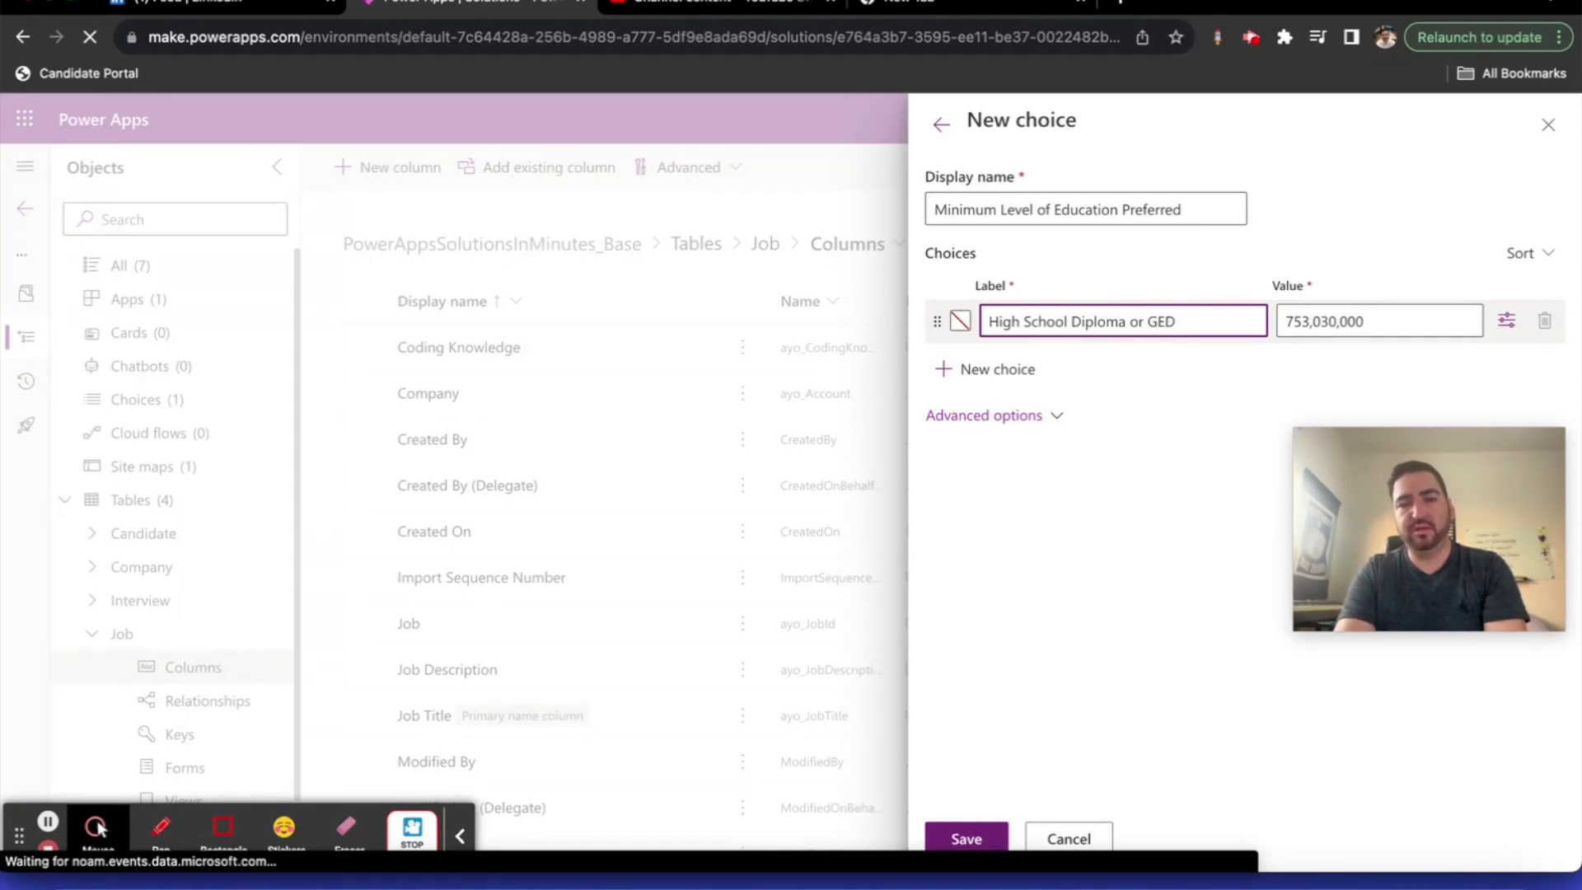
key(Return)
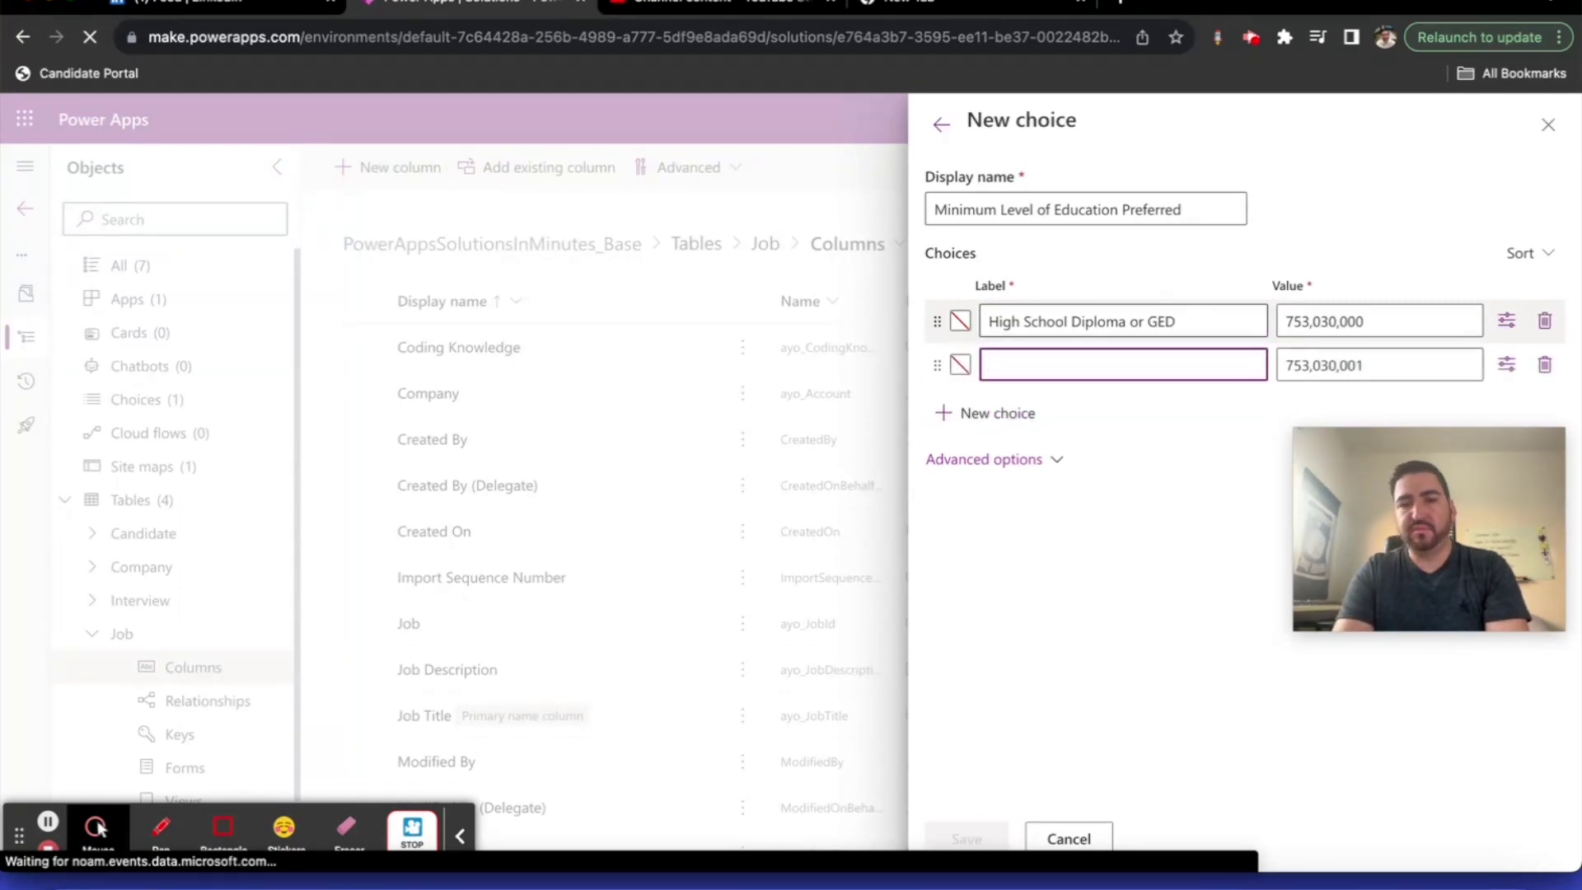
text(Associ)
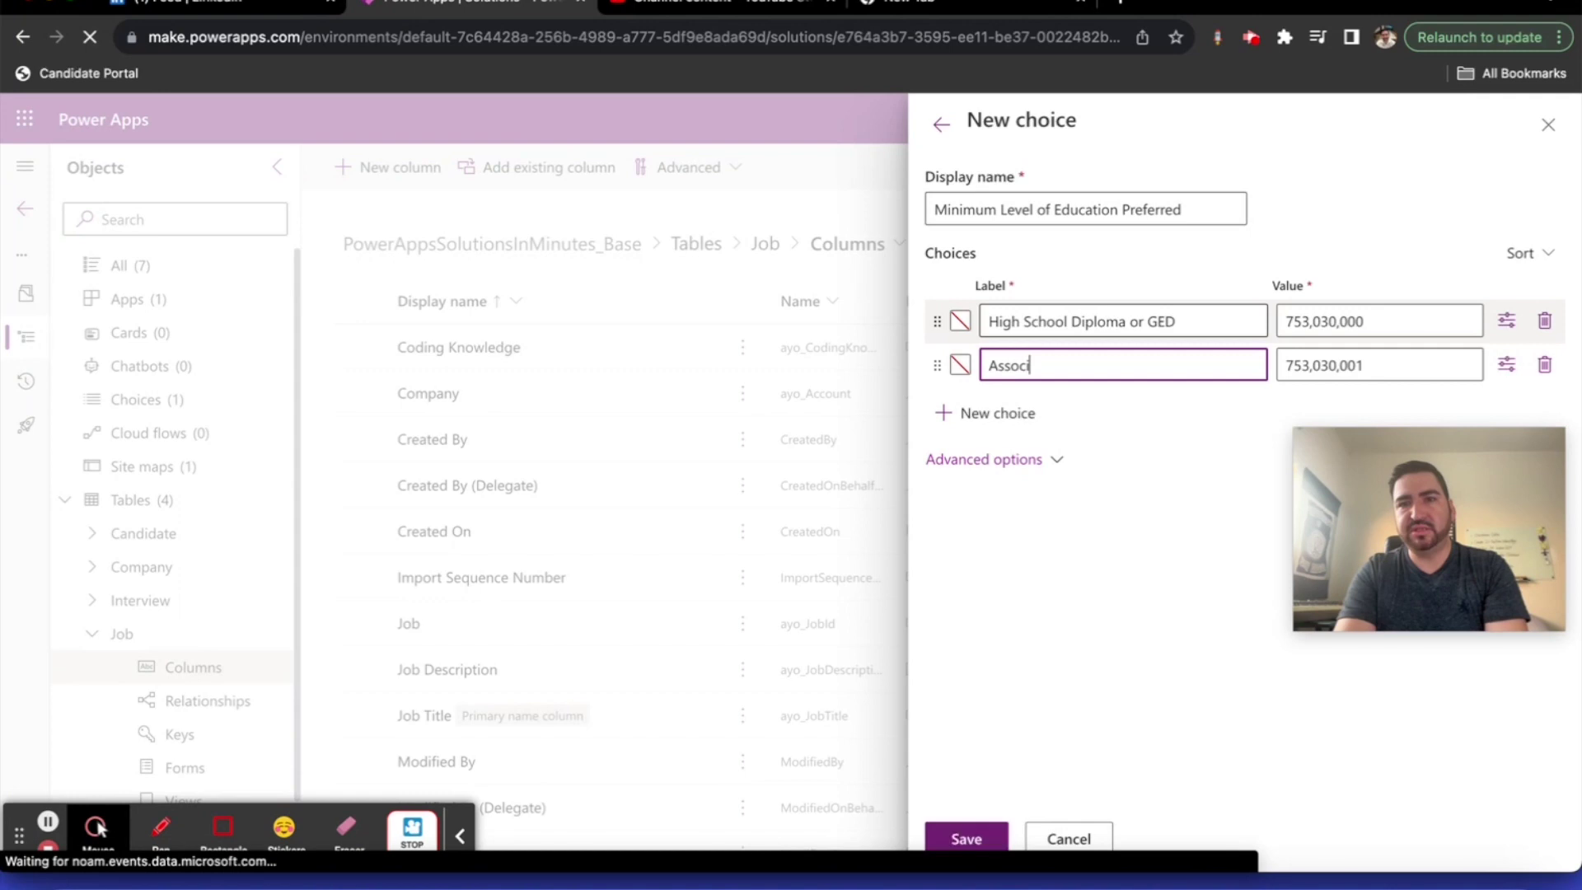
text(ate's Degree)
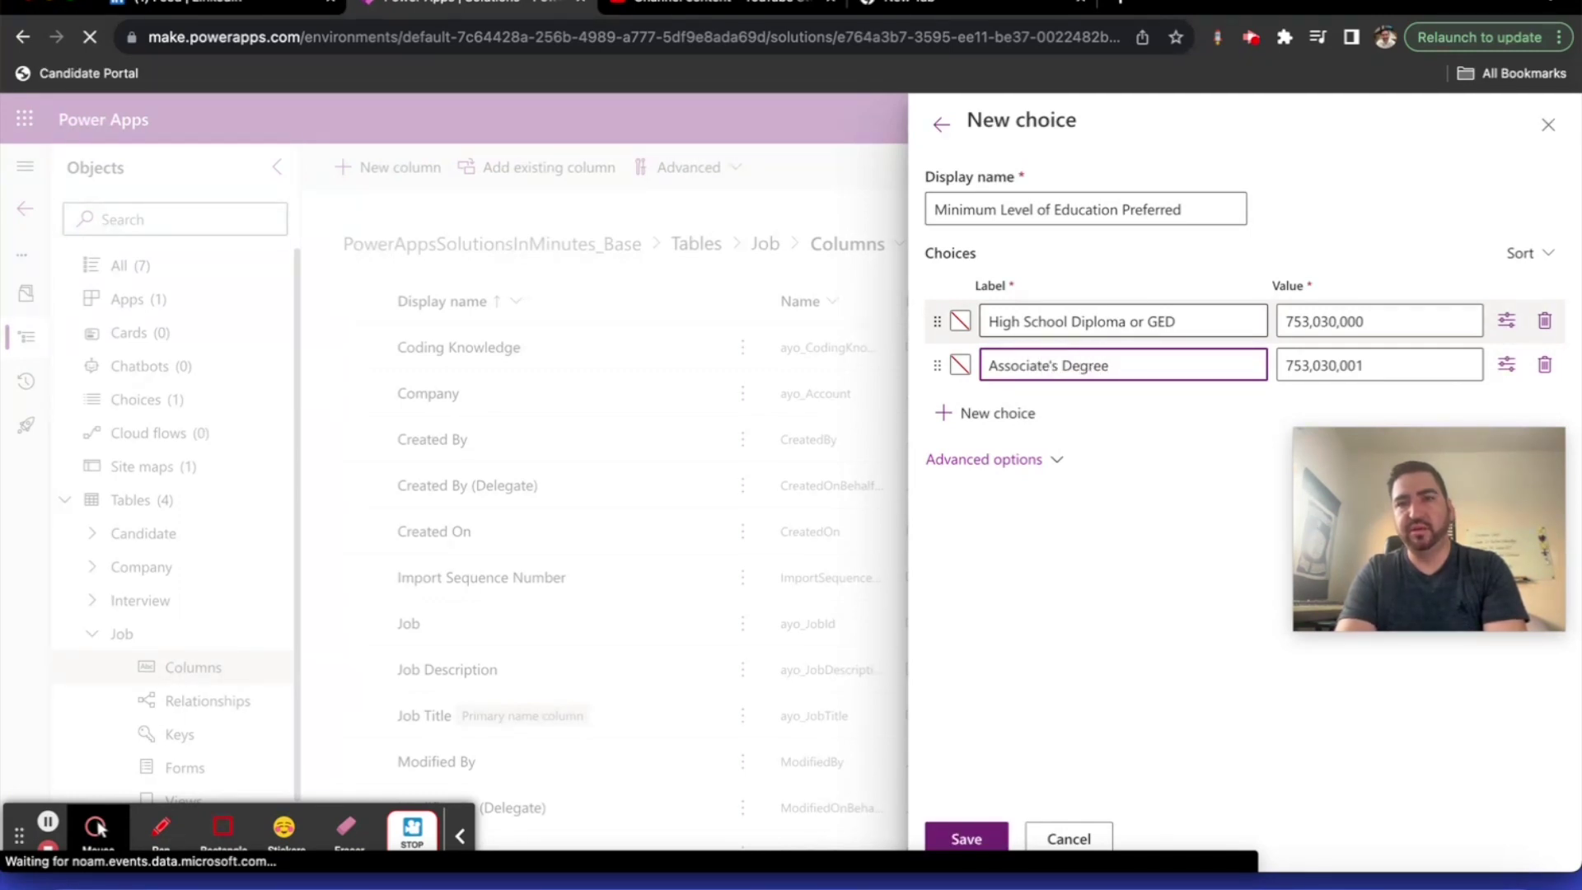
Add the labels Bachelor's Degree, Master's Degree and PHD to the education choice and save the choice
key(Return)
text(Bachelor's Degree)
key(Return)
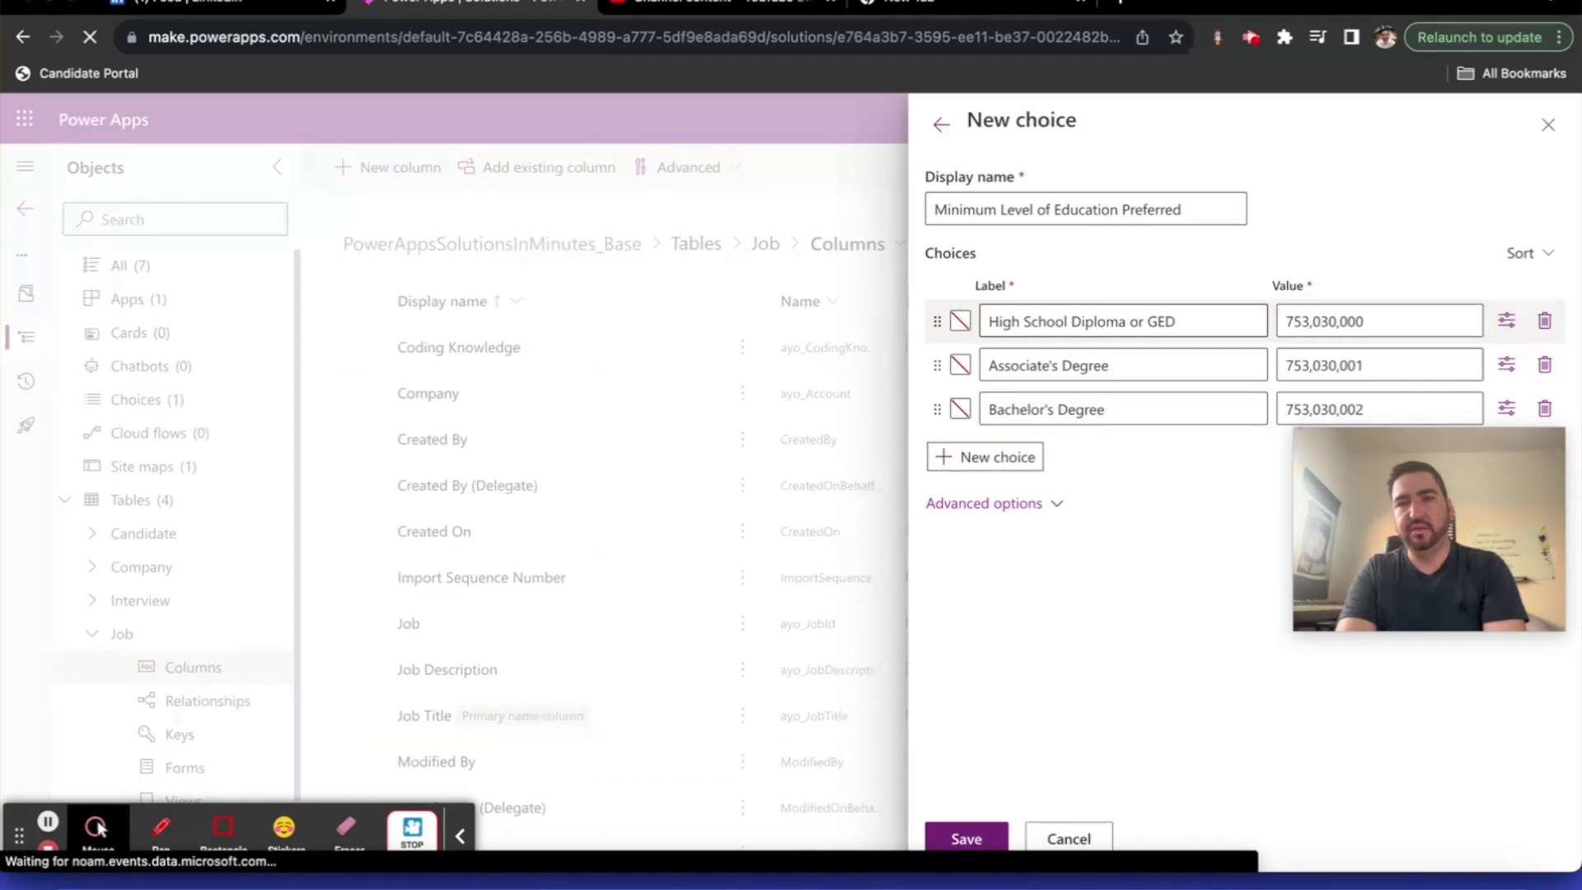
text(Master's Degree)
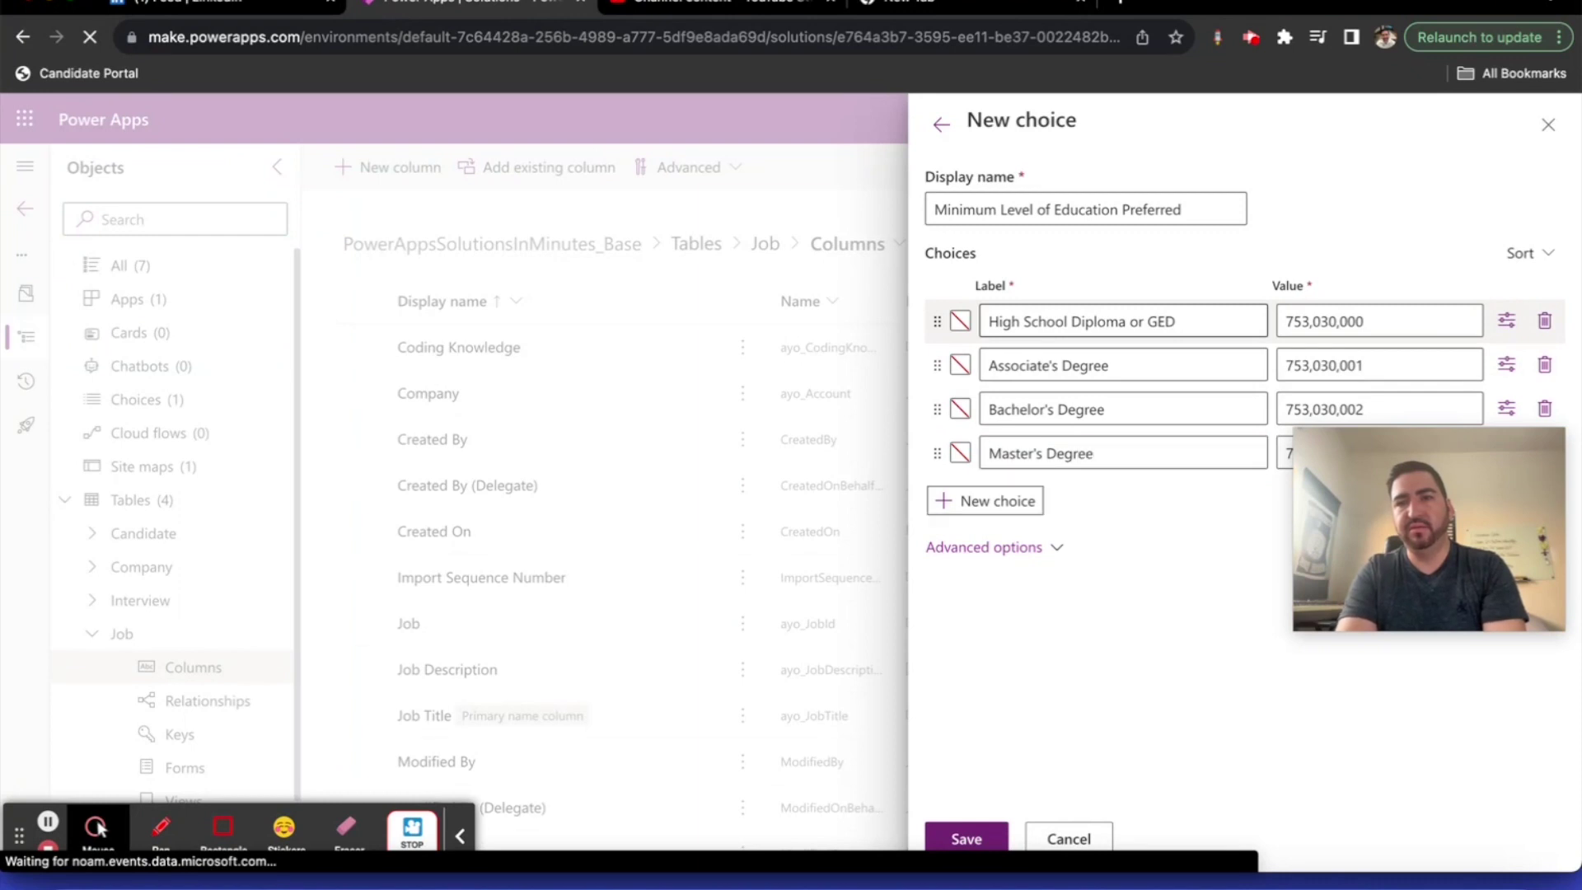
key(Return)
text(P)
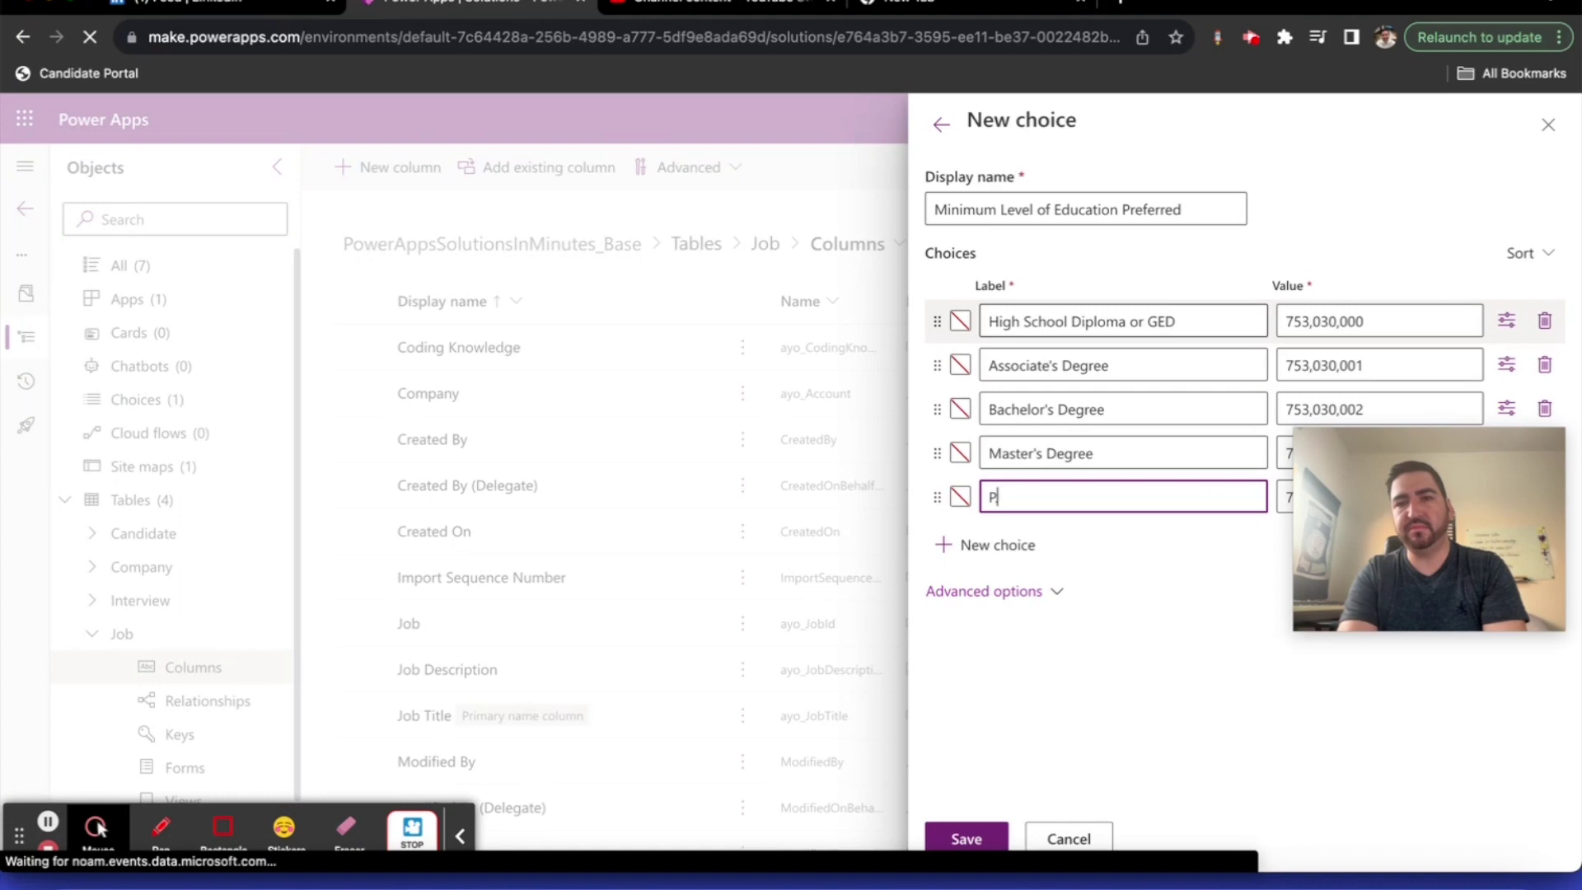
text(HD)
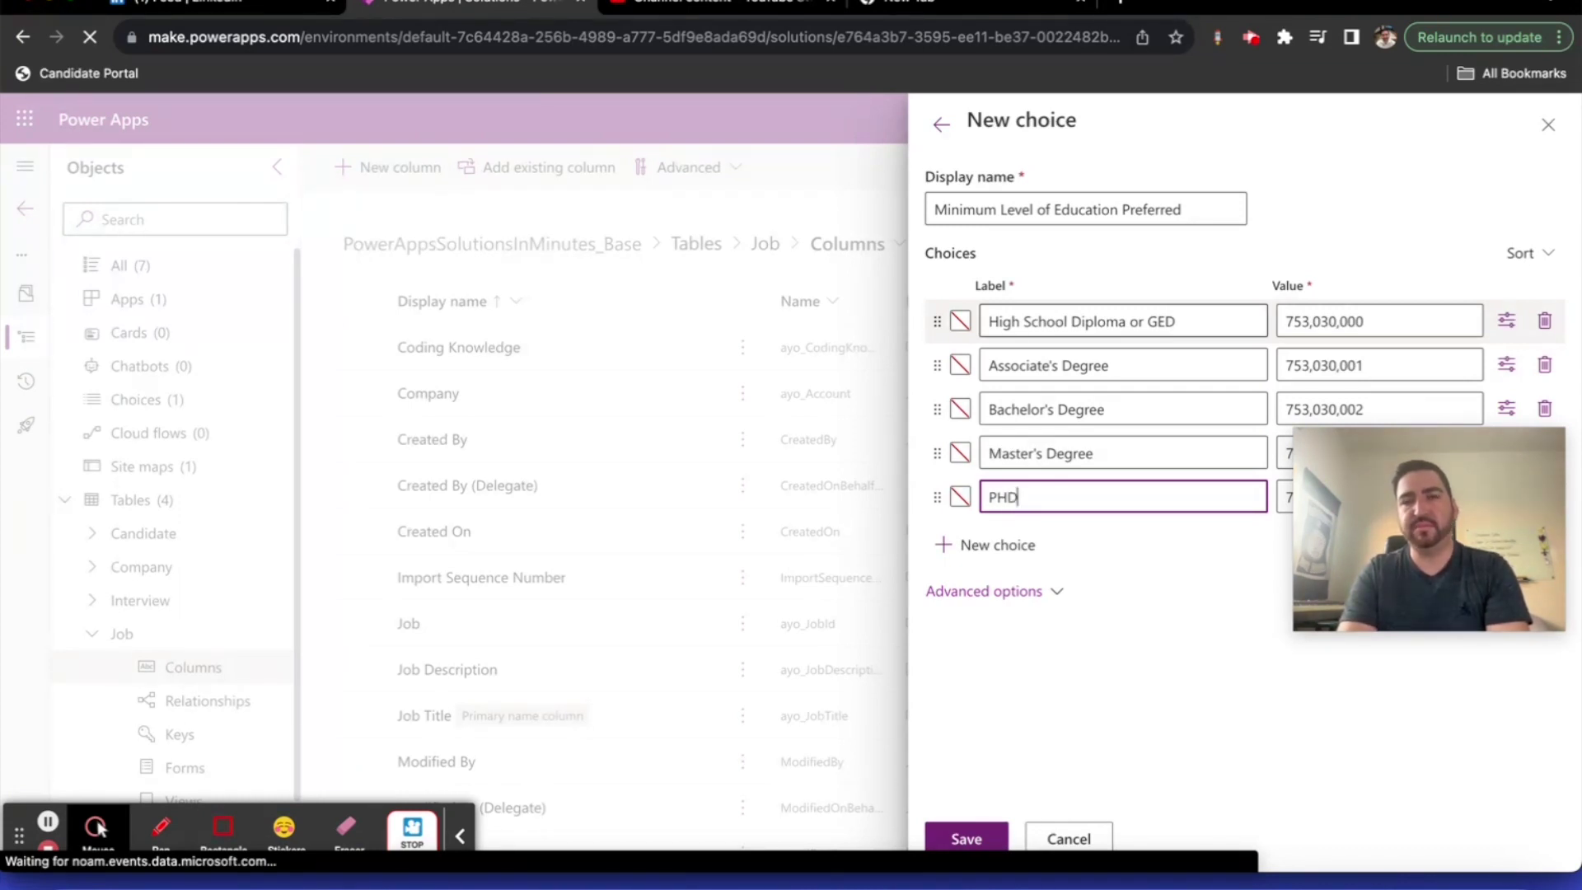
click(982, 837)
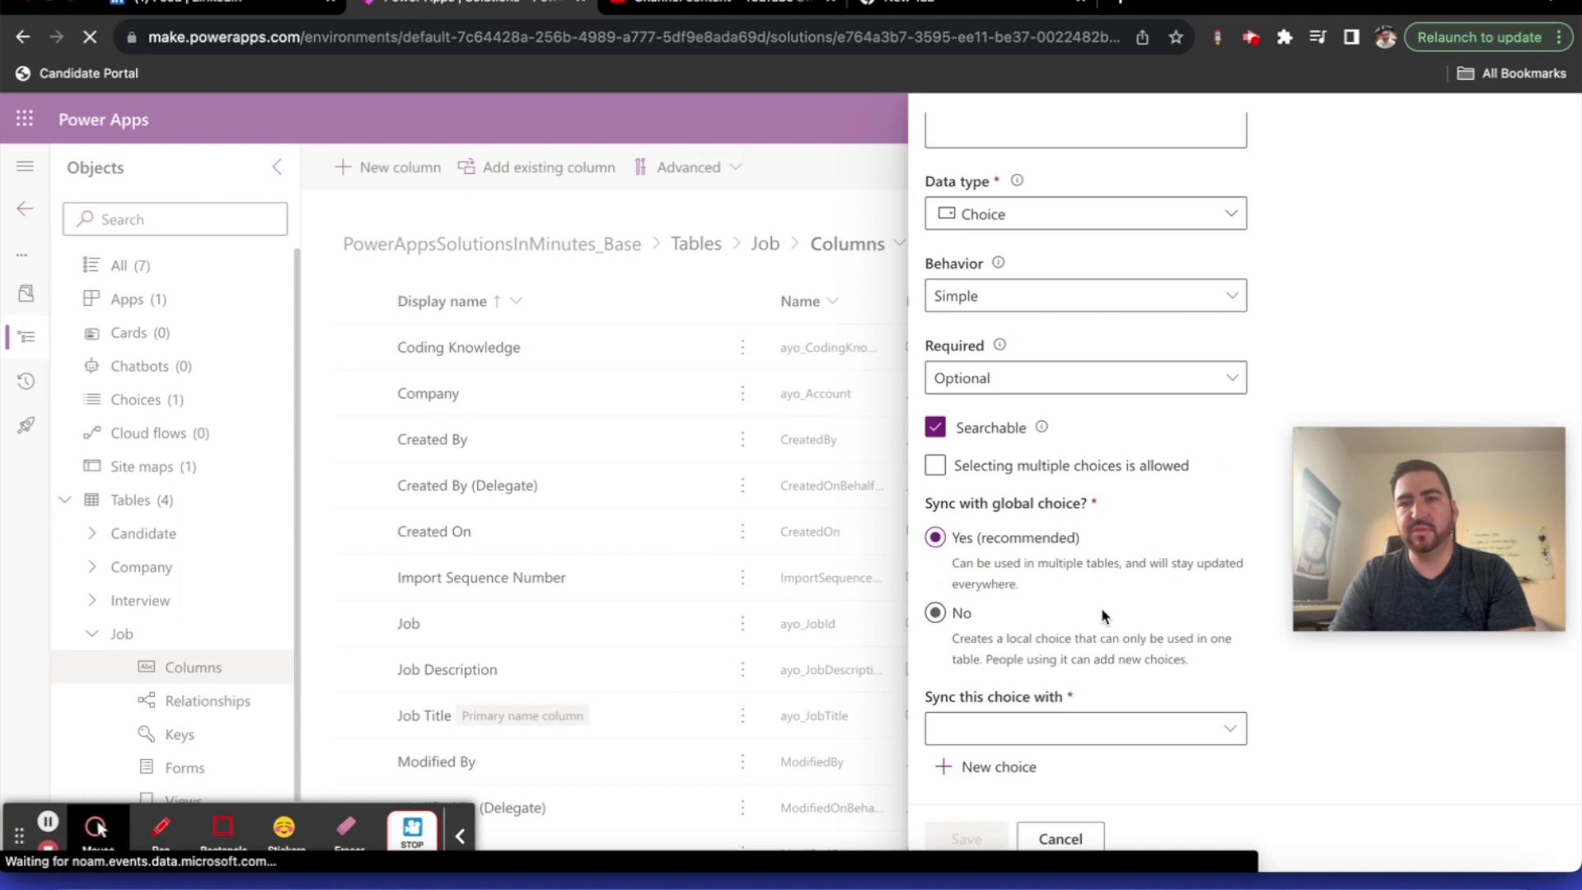
Sync the column with the Minimum Level of Education Preferred global choice and save the column
click(1066, 720)
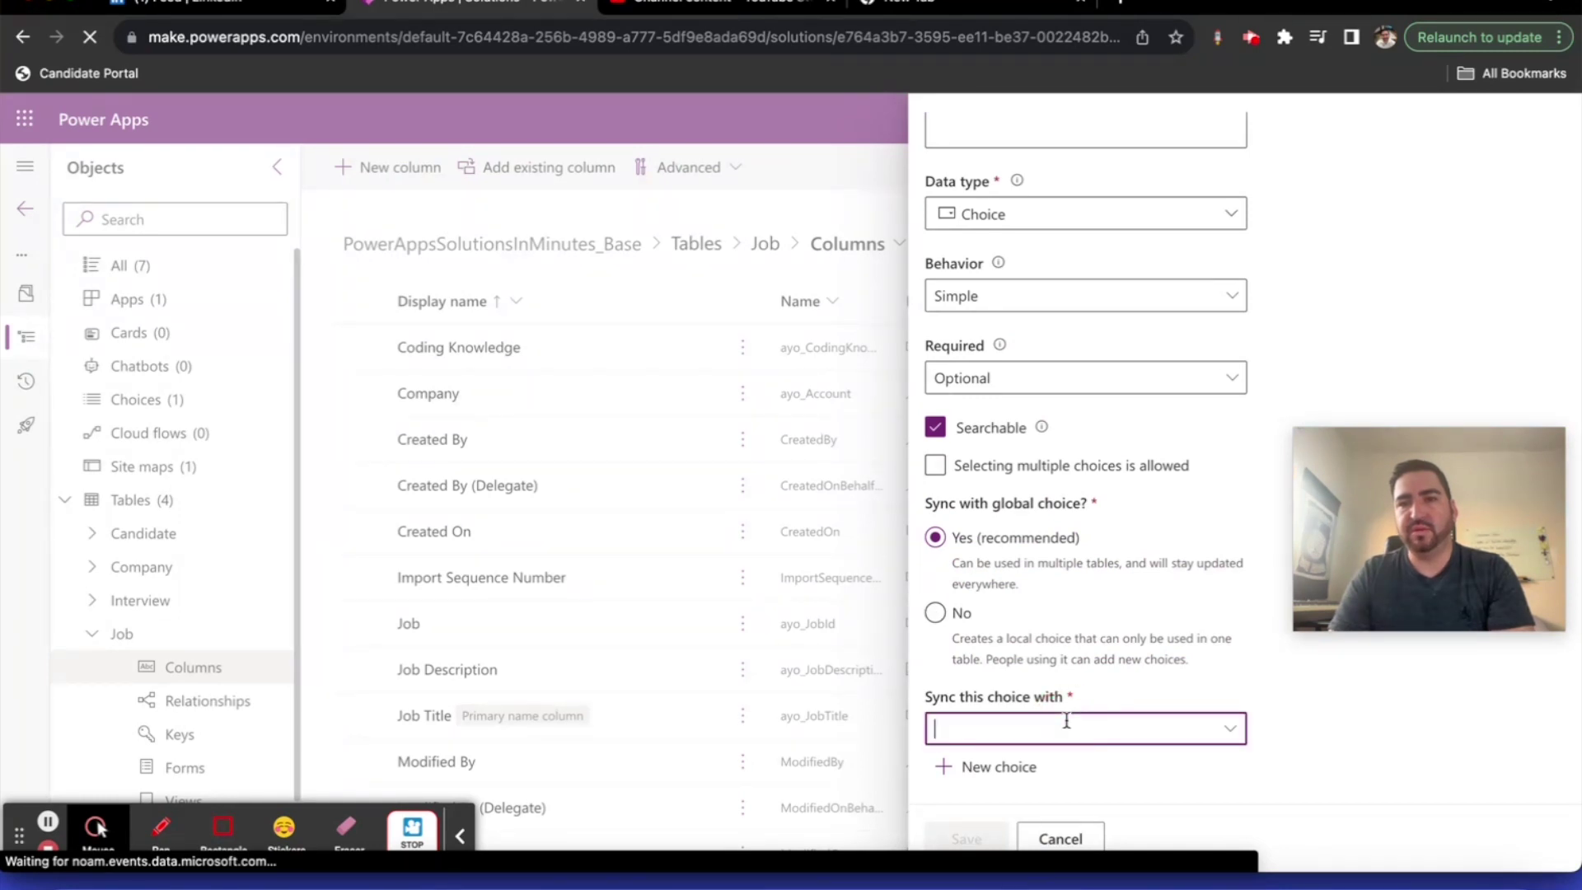
click(1226, 732)
mouse_move(667, 430)
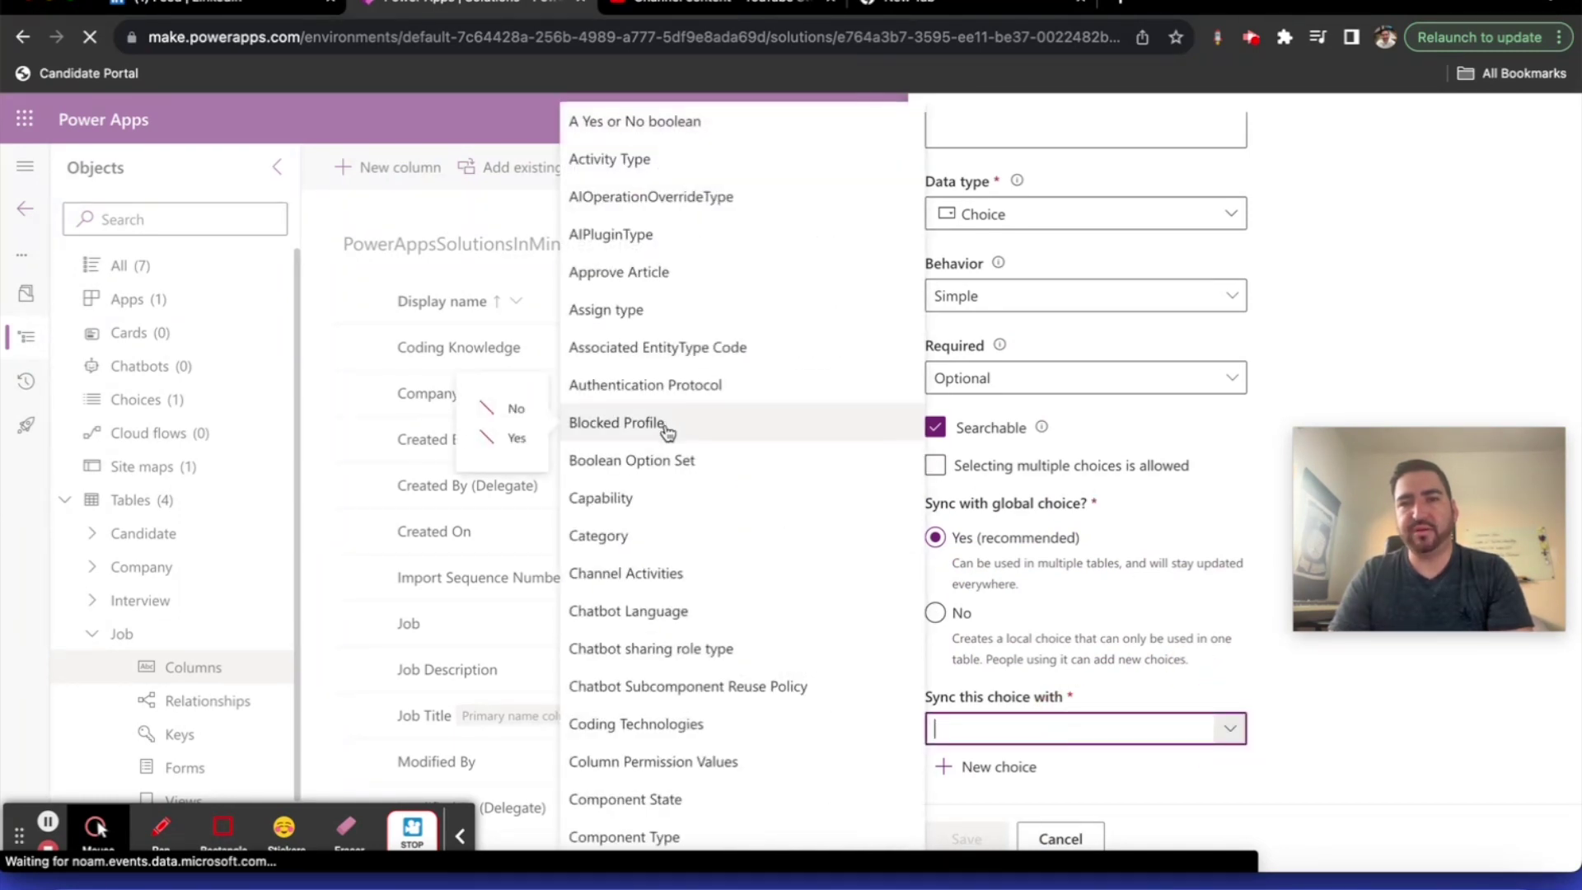
scroll(741, 575, down, 15)
scroll(752, 581, down, 20)
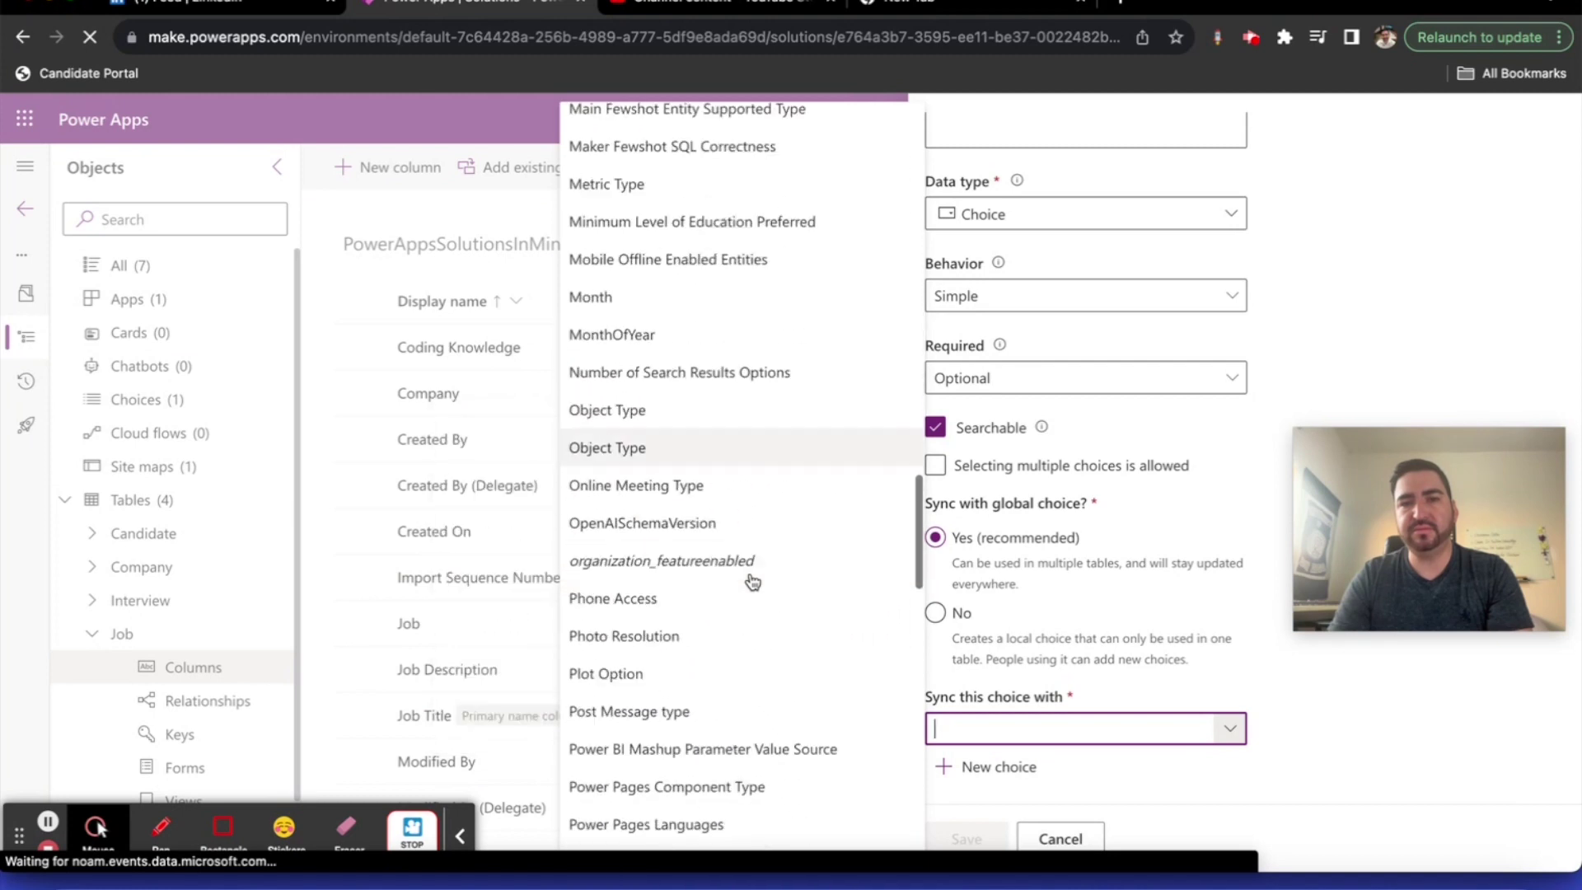
scroll(752, 582, up, 4)
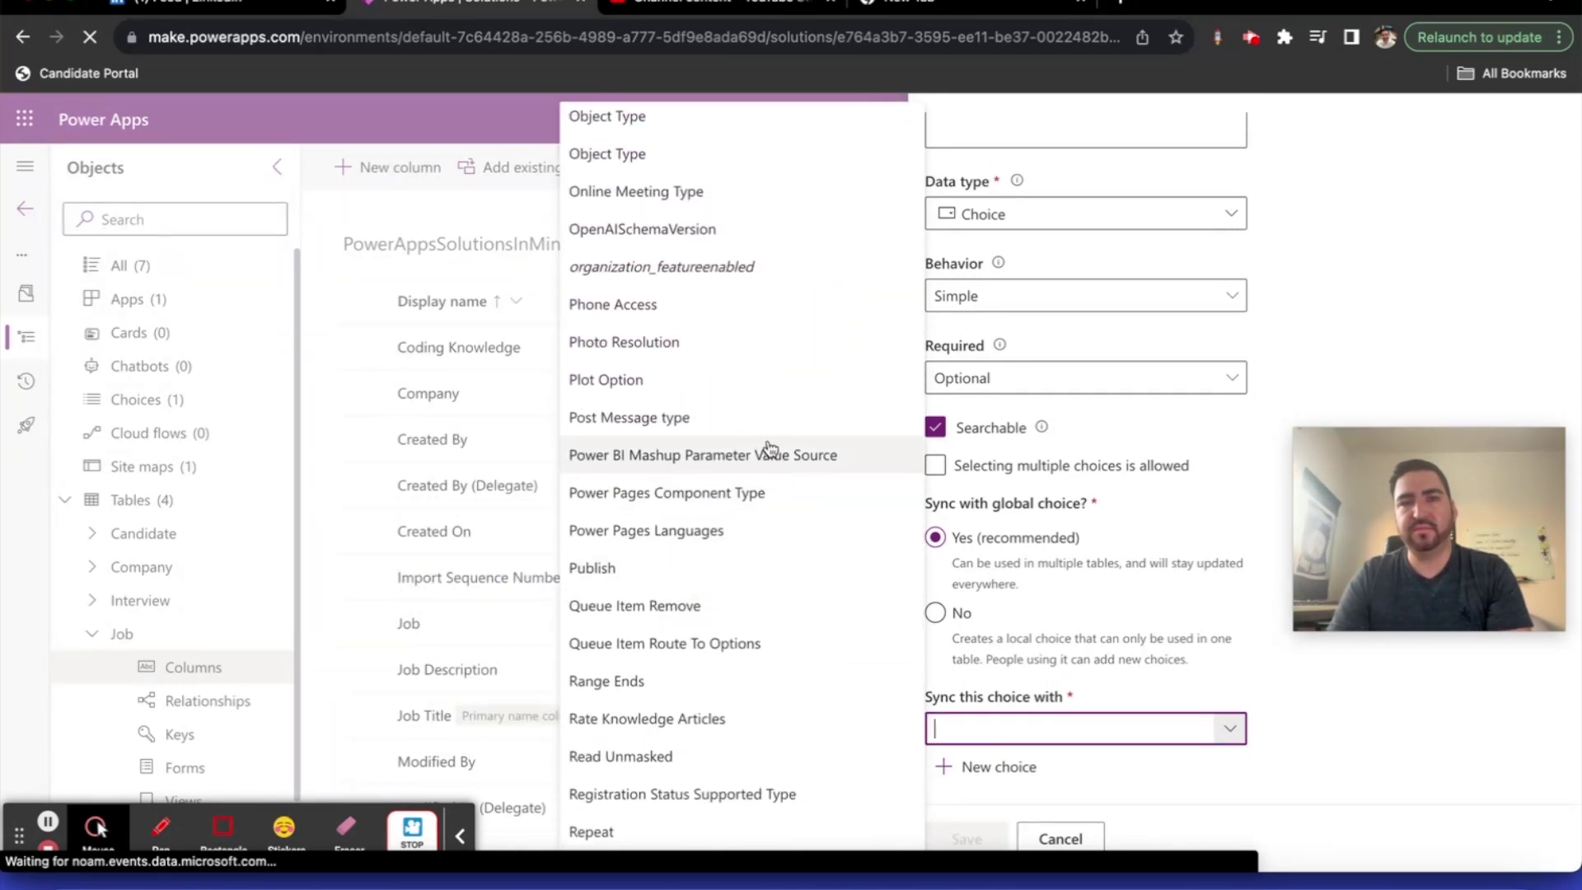
scroll(769, 449, up, 9)
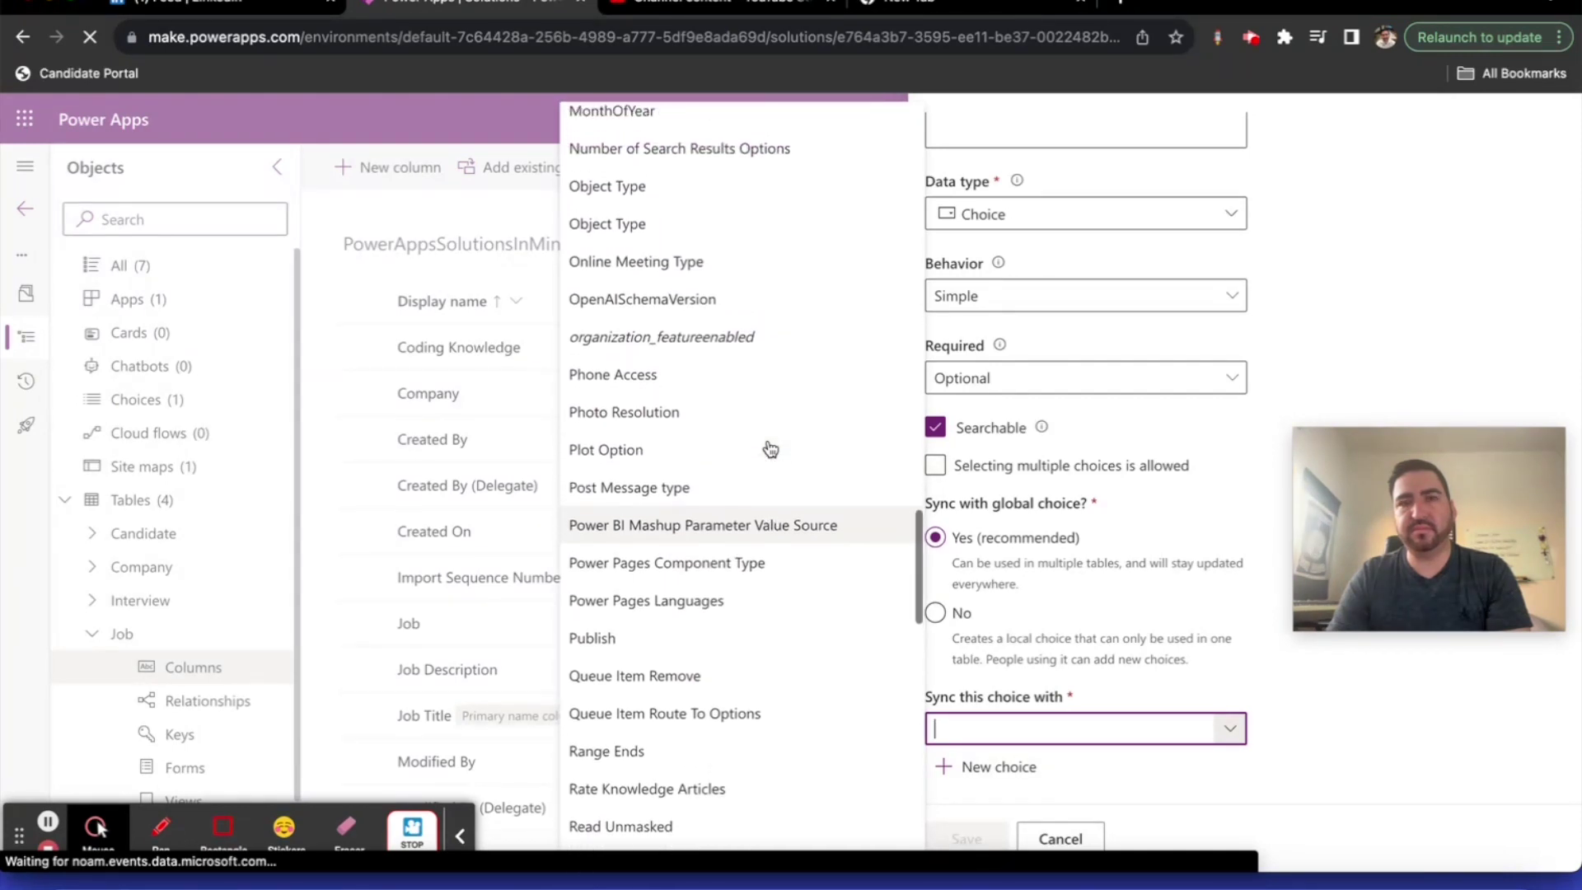
click(725, 616)
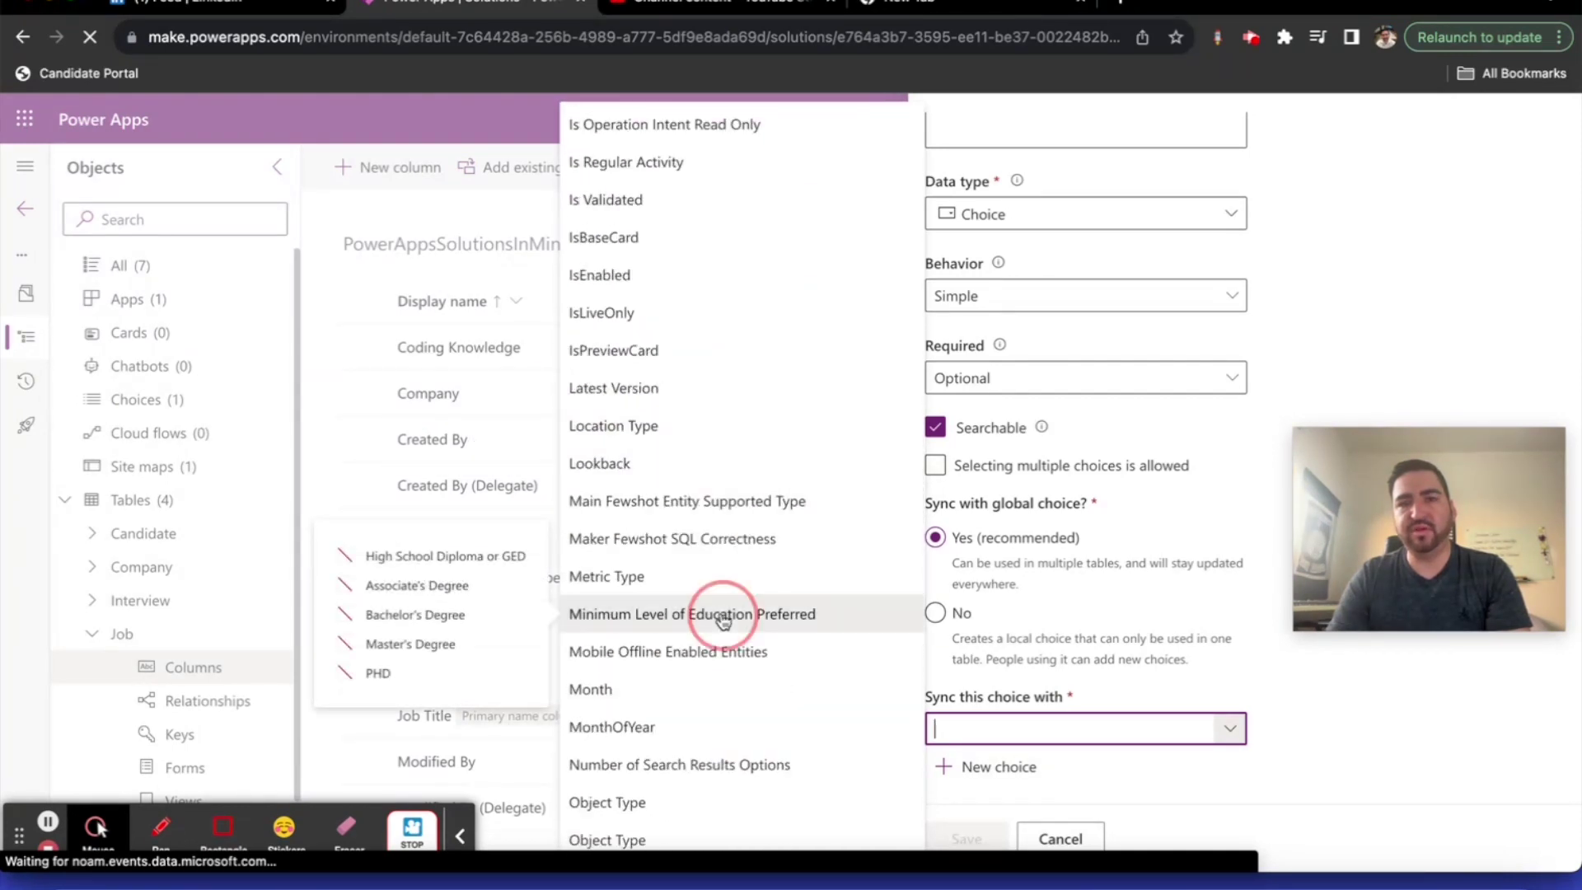
click(993, 836)
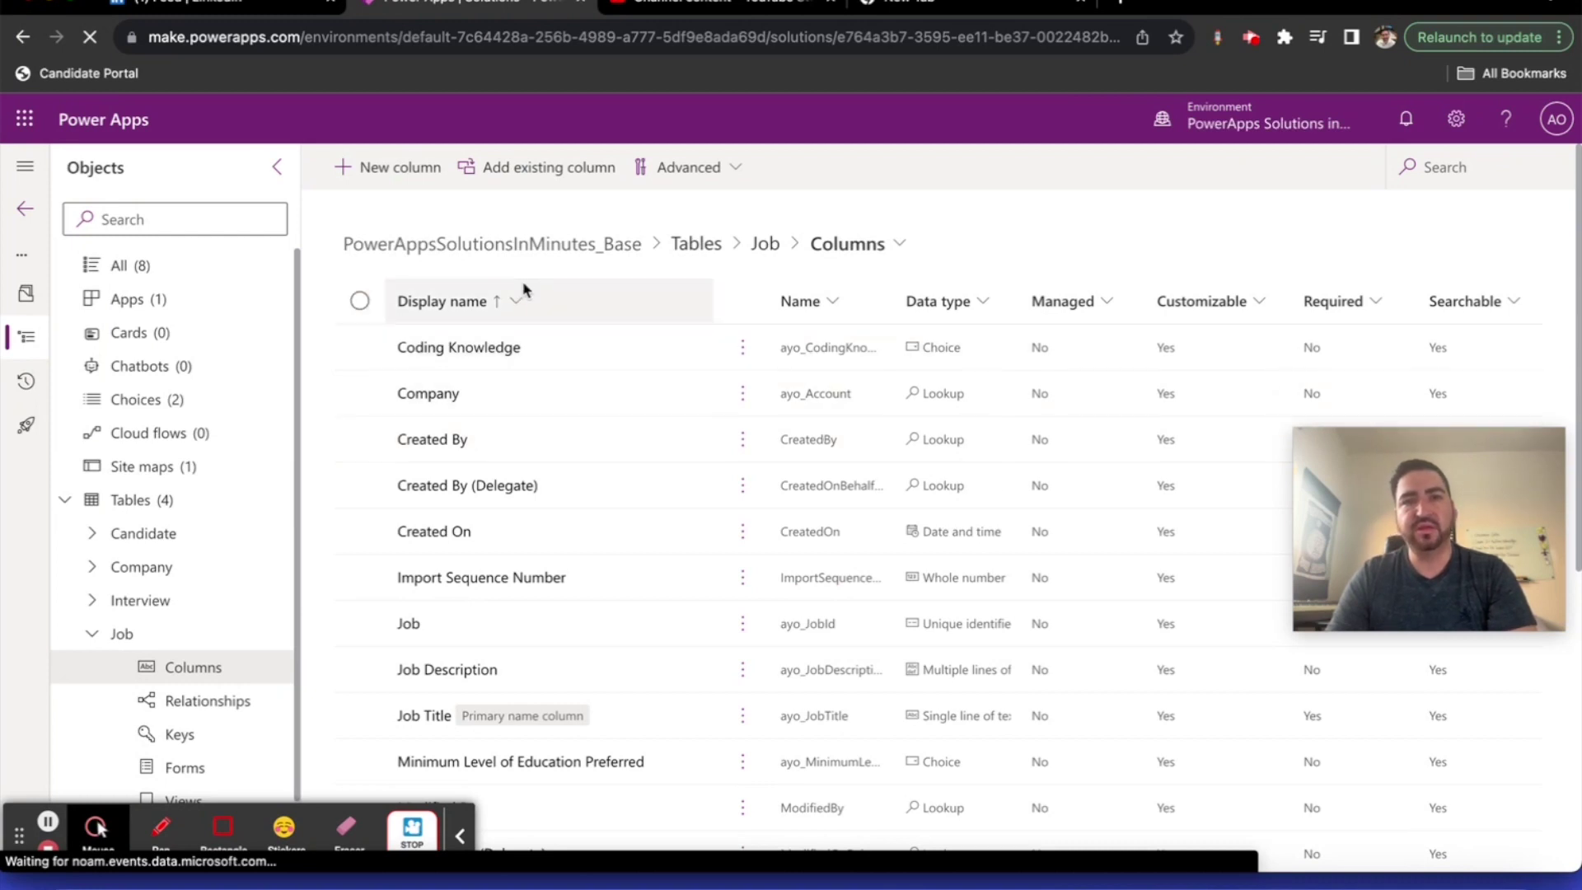
Start another new column in the Job table with the display name Preferred Microsoft Technologies
click(404, 175)
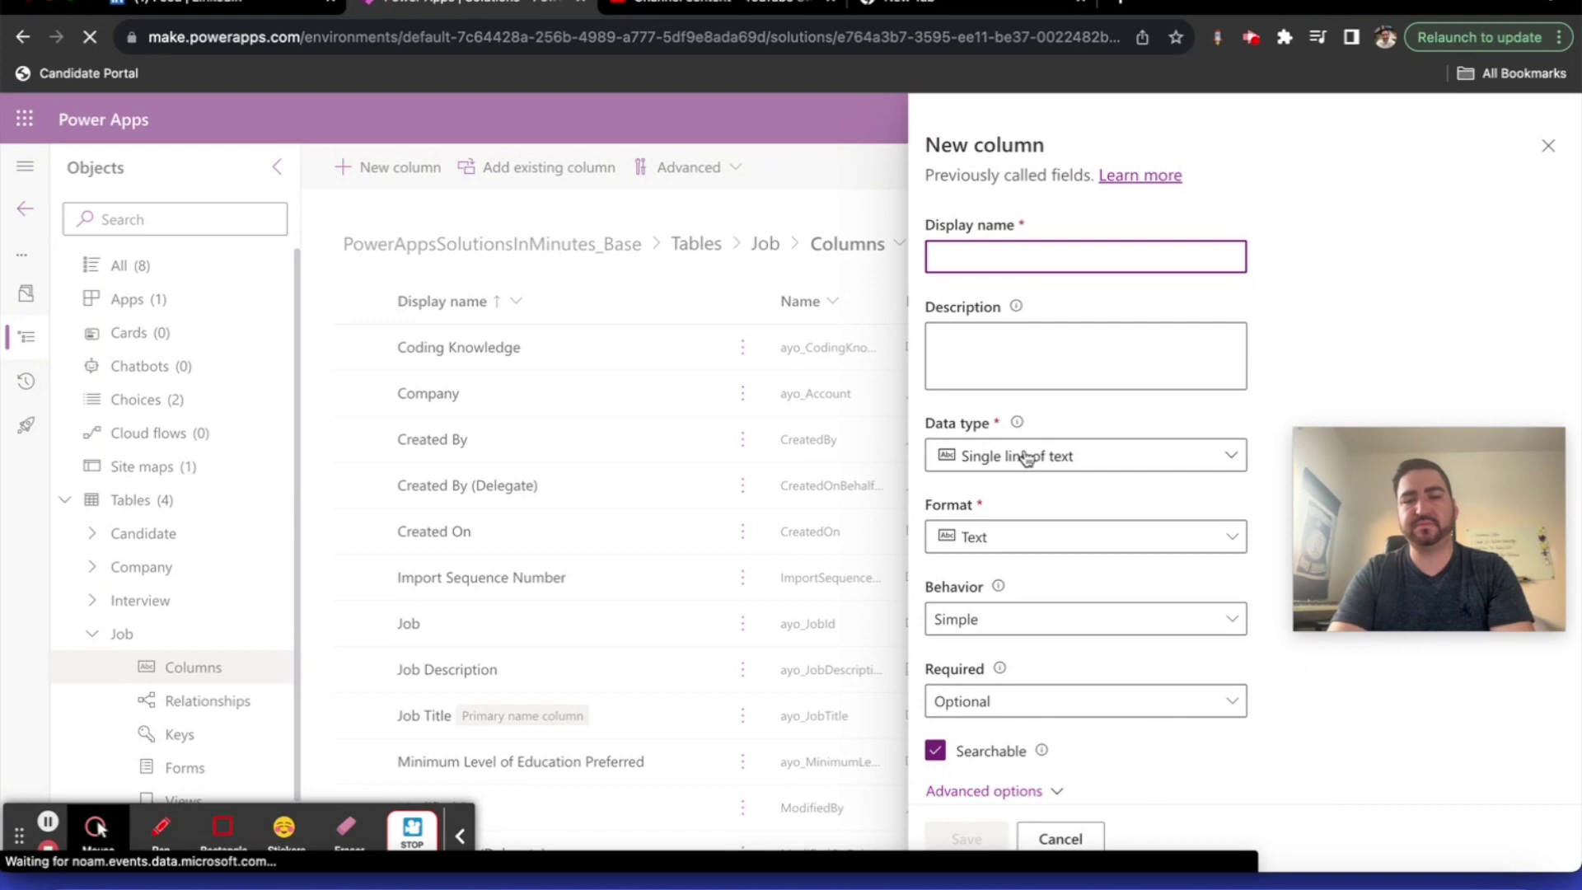
text(Microsoft Technologies)
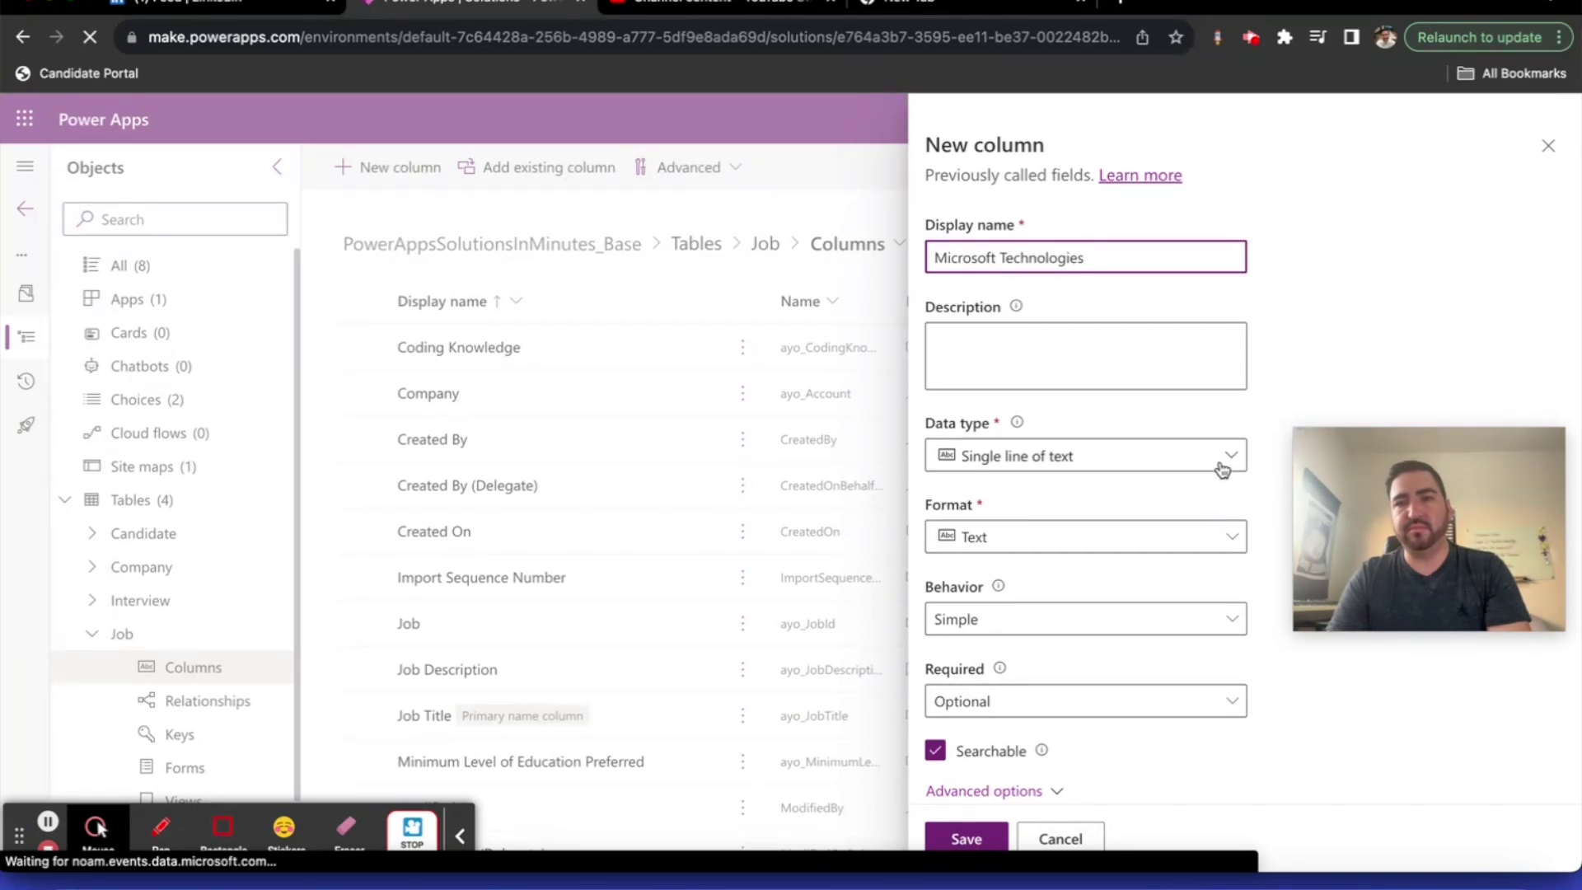
click(936, 256)
text(Preferrwe)
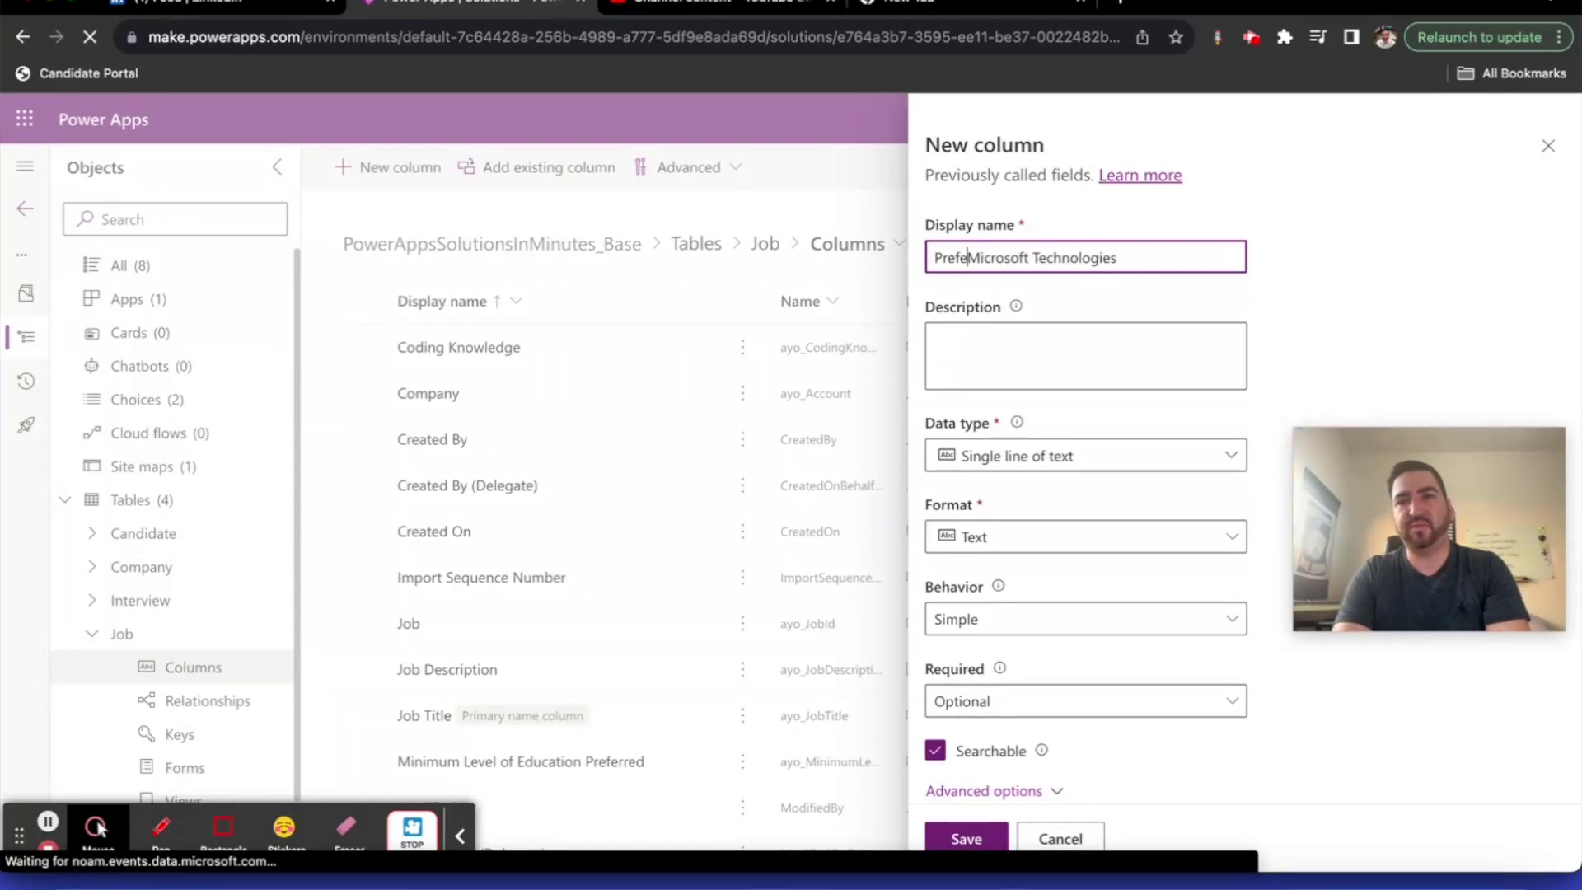
key(BackSpace)
key(BackSpace)
text(e)
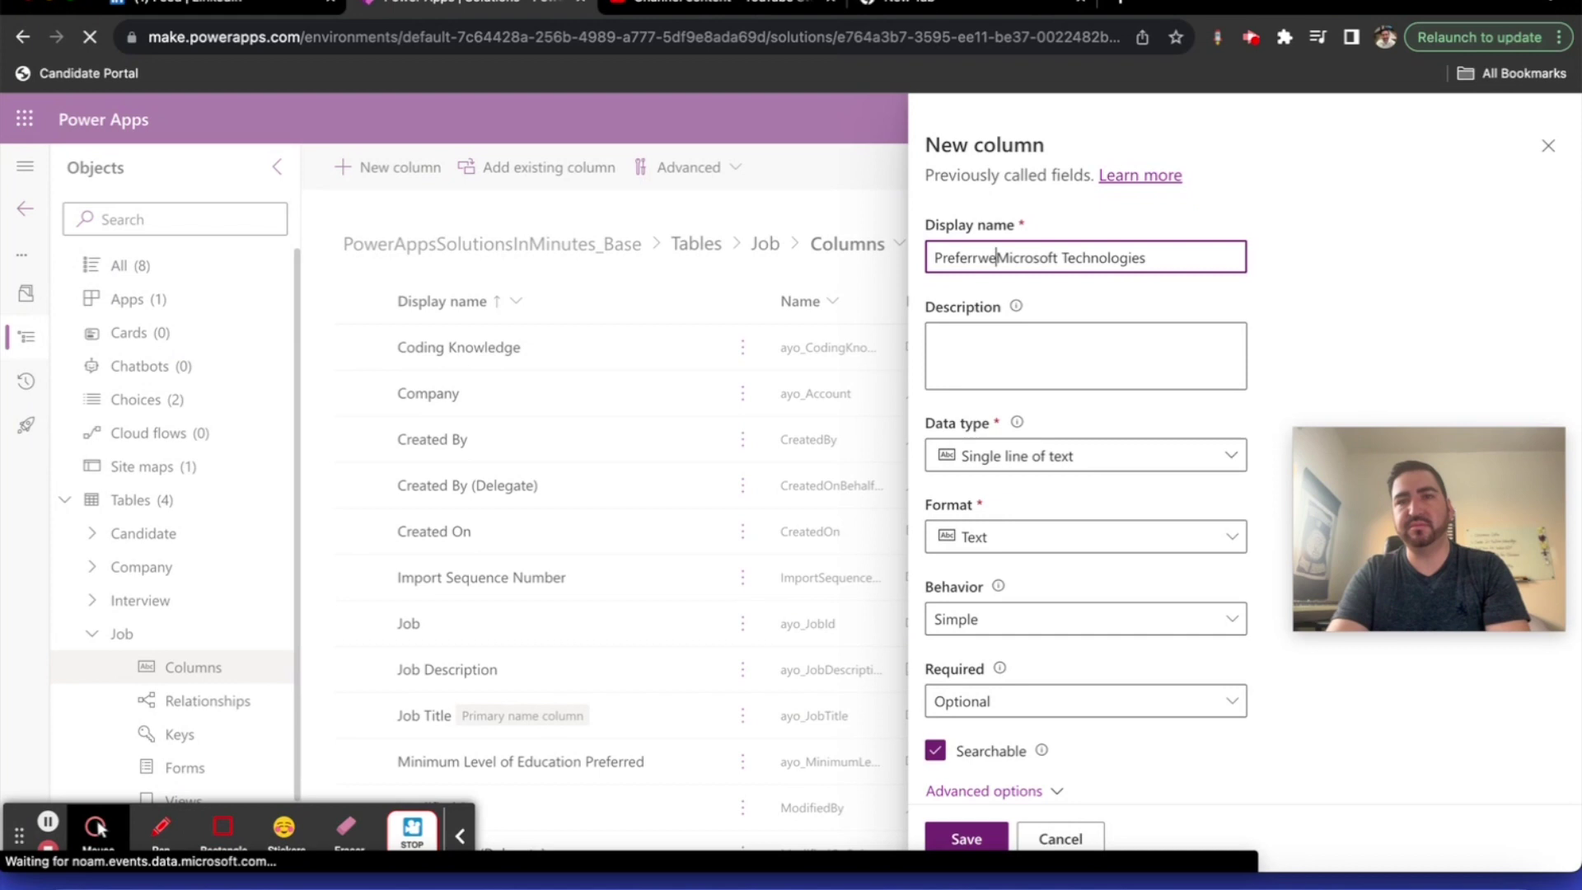
text(d)
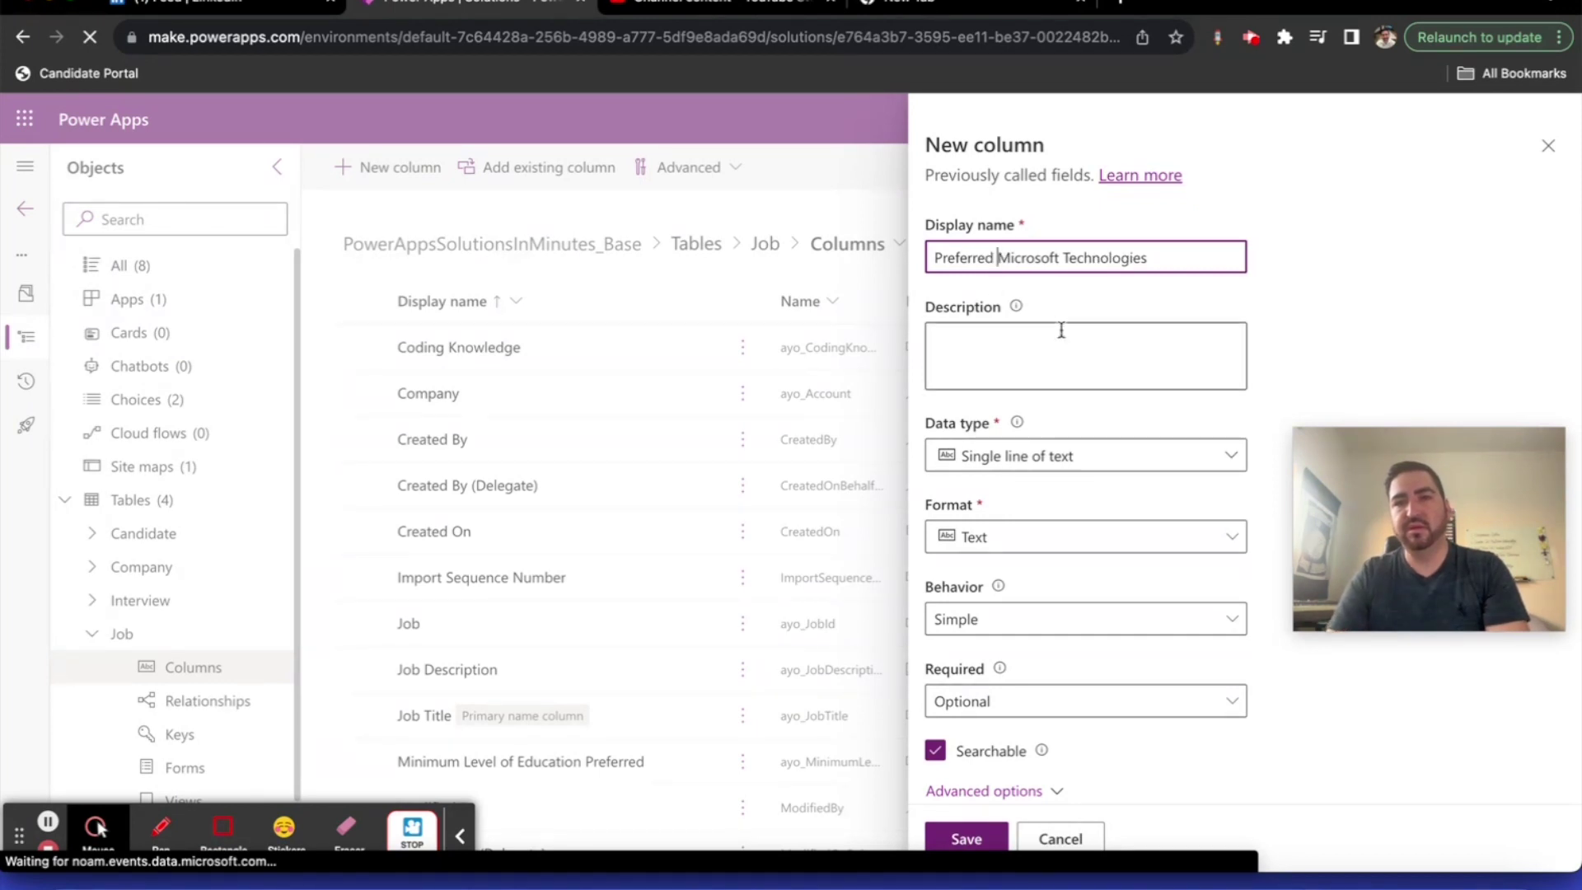
Change the new column's display name to Desired Microsoft Technologies
drag(995, 257, 931, 257)
key(BackSpace)
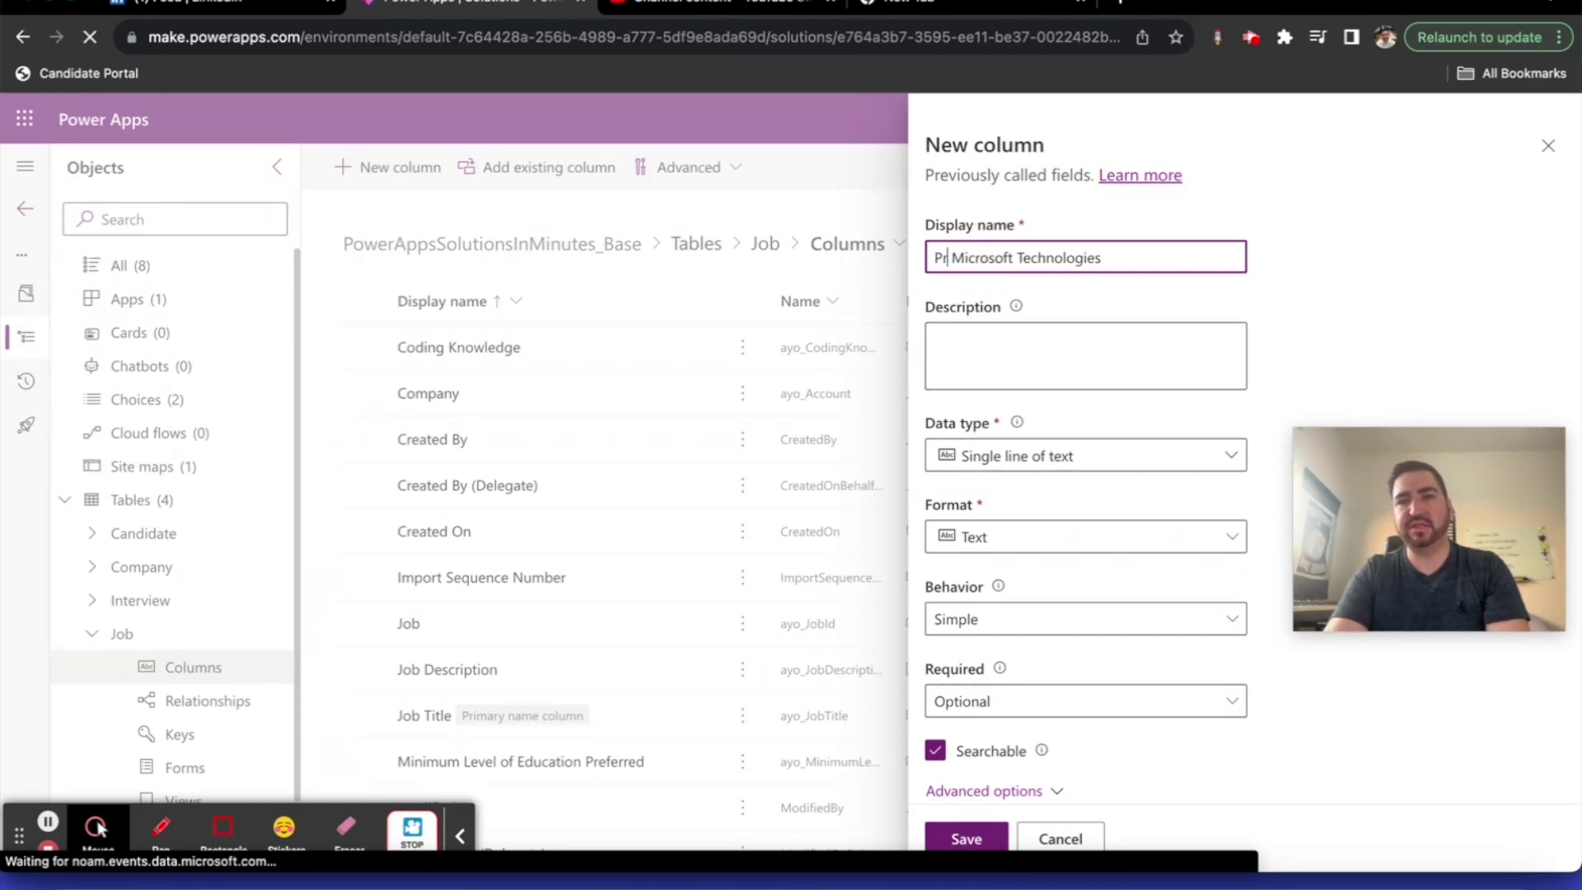
text(Desired)
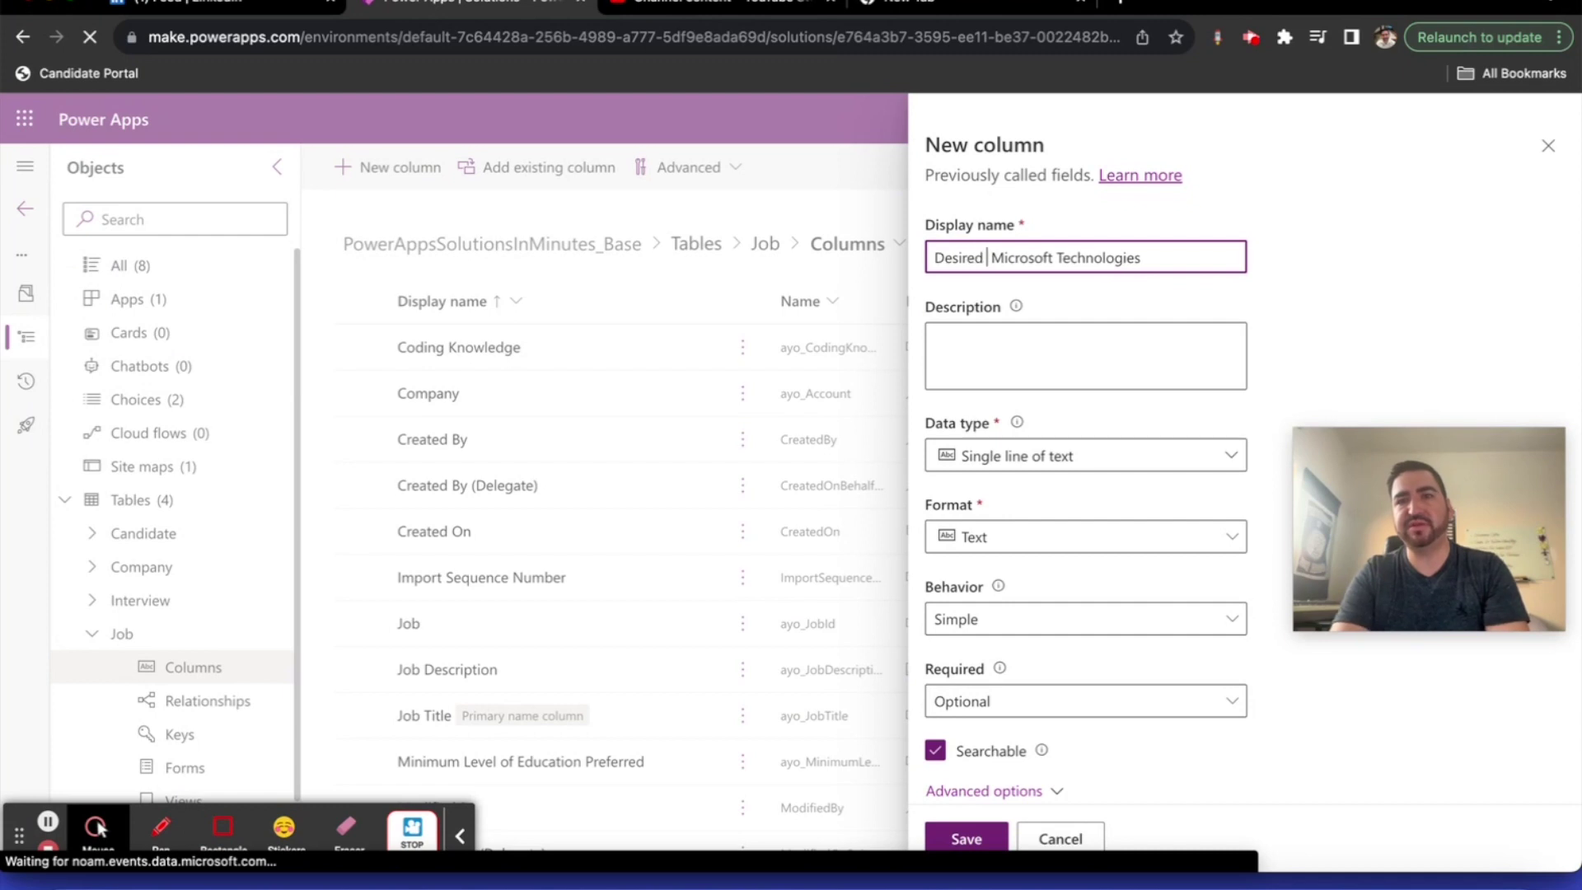
Set the column's data type to Choice and allow selecting multiple choices
click(1227, 463)
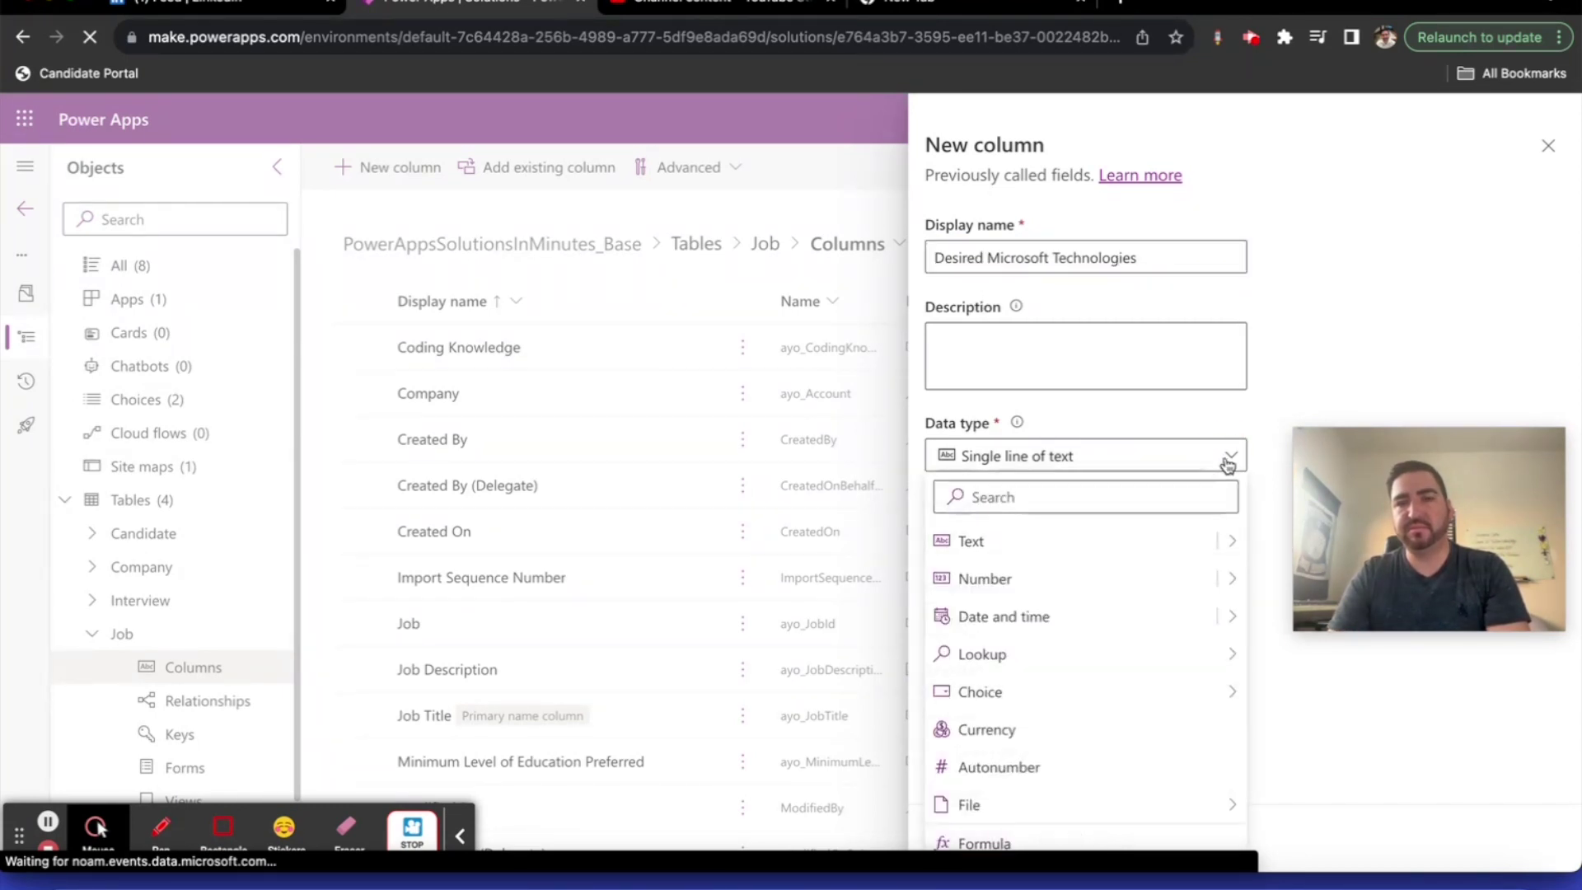
mouse_move(1135, 701)
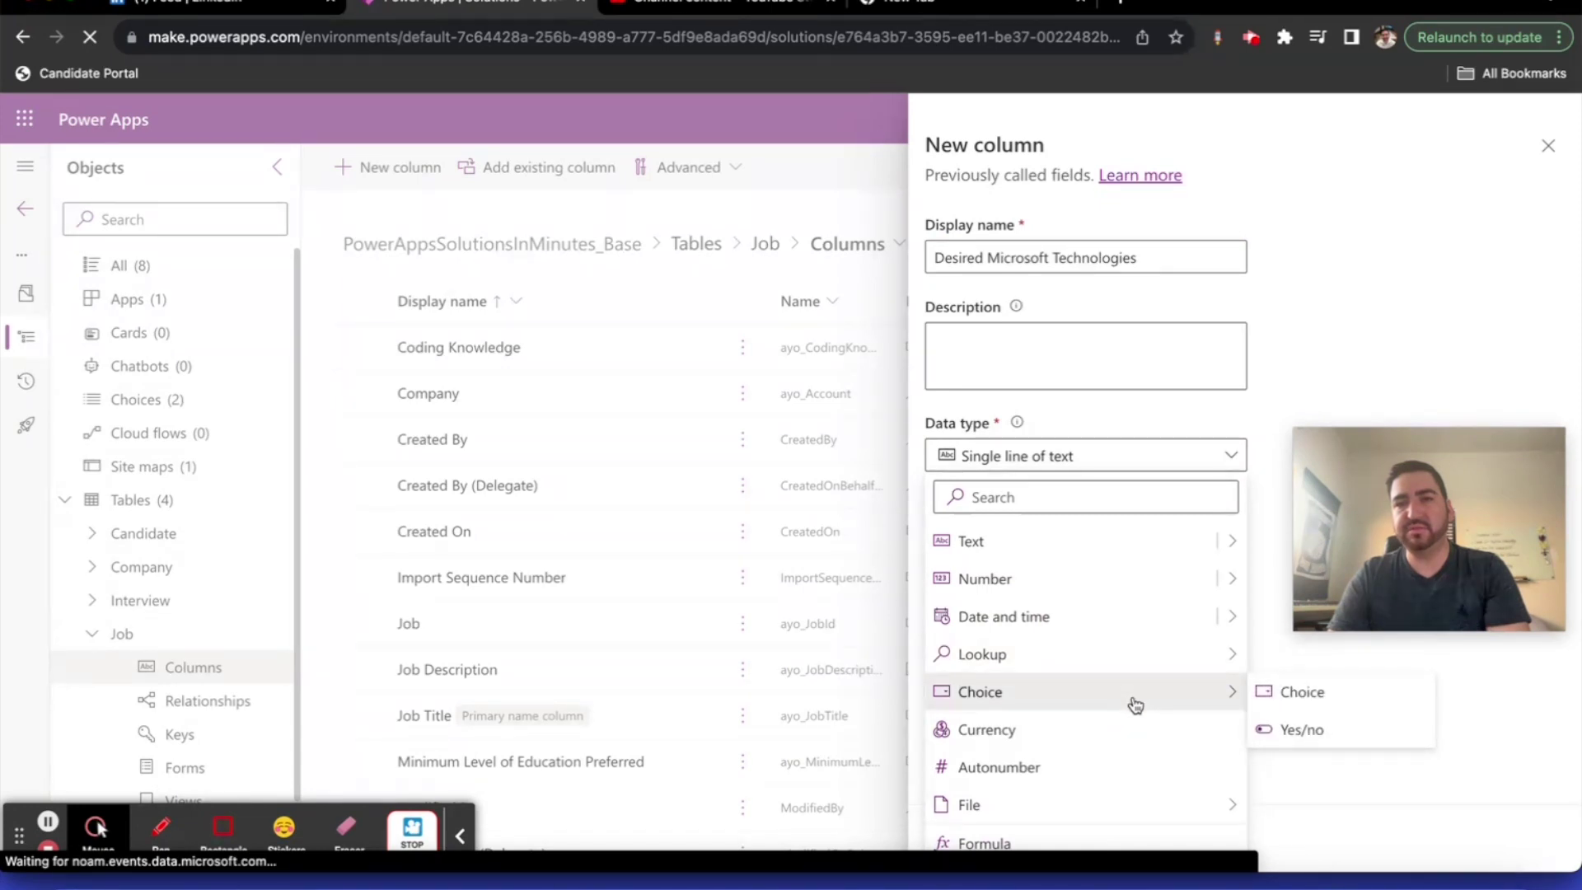
click(1284, 709)
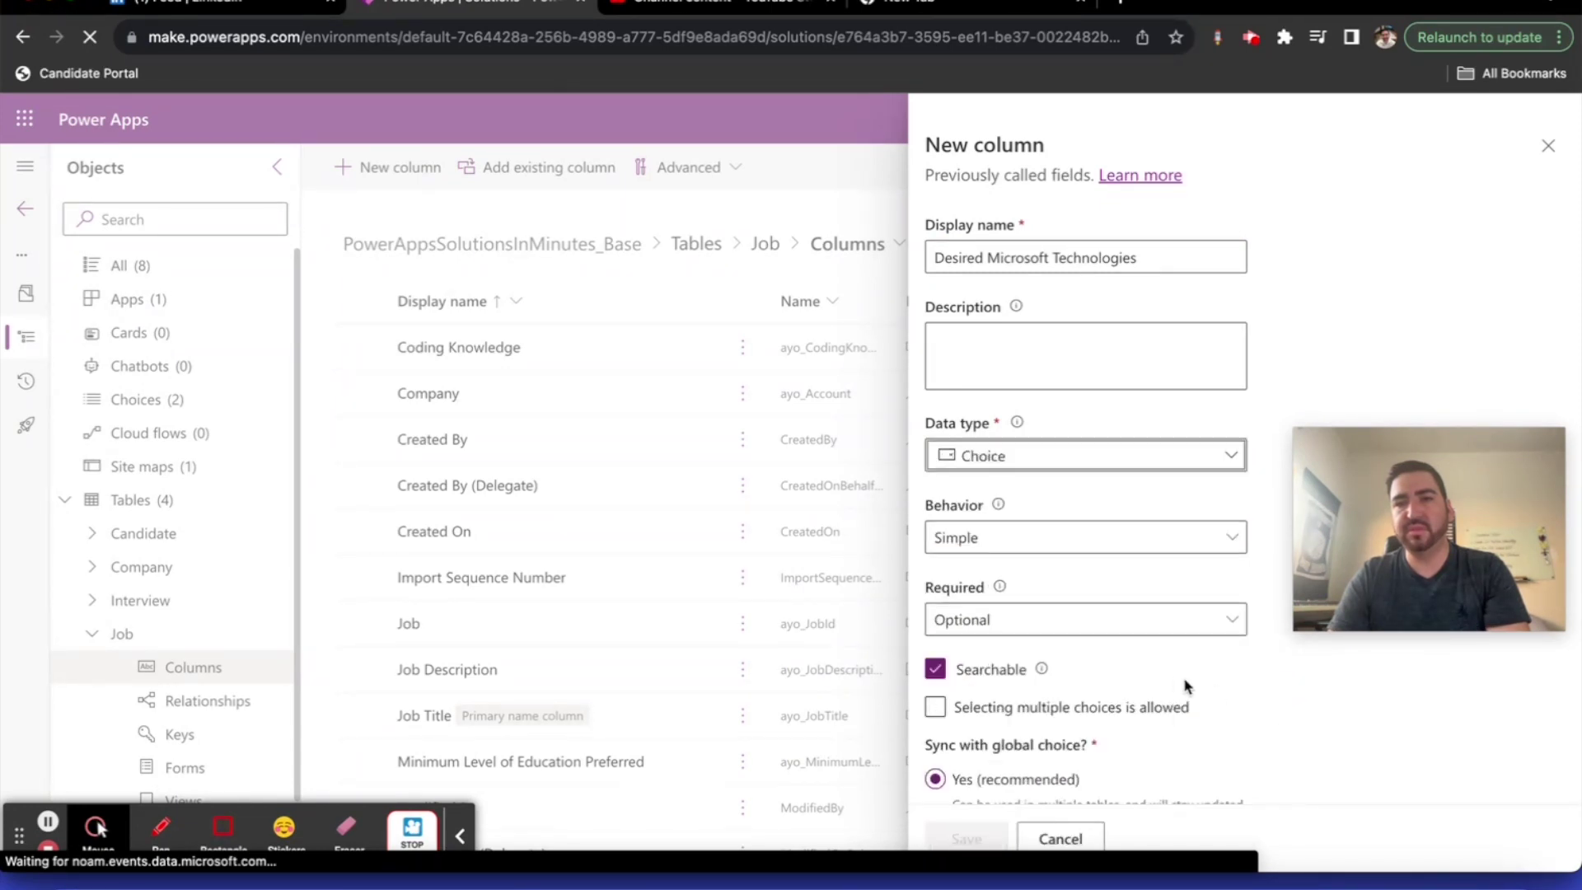
click(1070, 706)
Create a new global choice for the column with the display name Preferred Microsoft Technologies
scroll(1251, 694, down, 3)
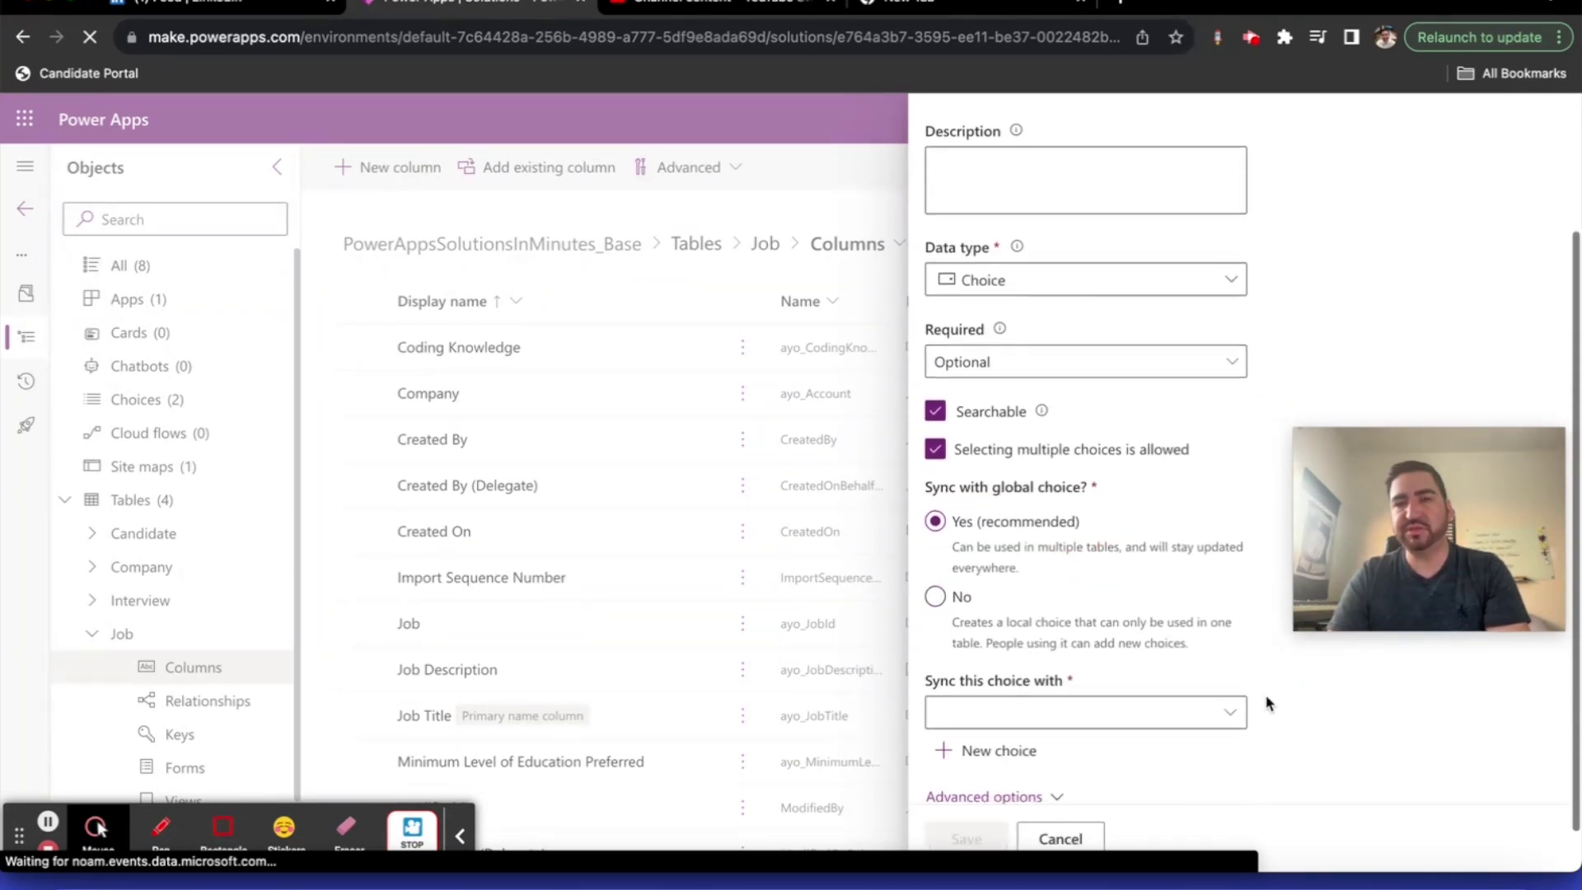
click(1222, 714)
click(1019, 755)
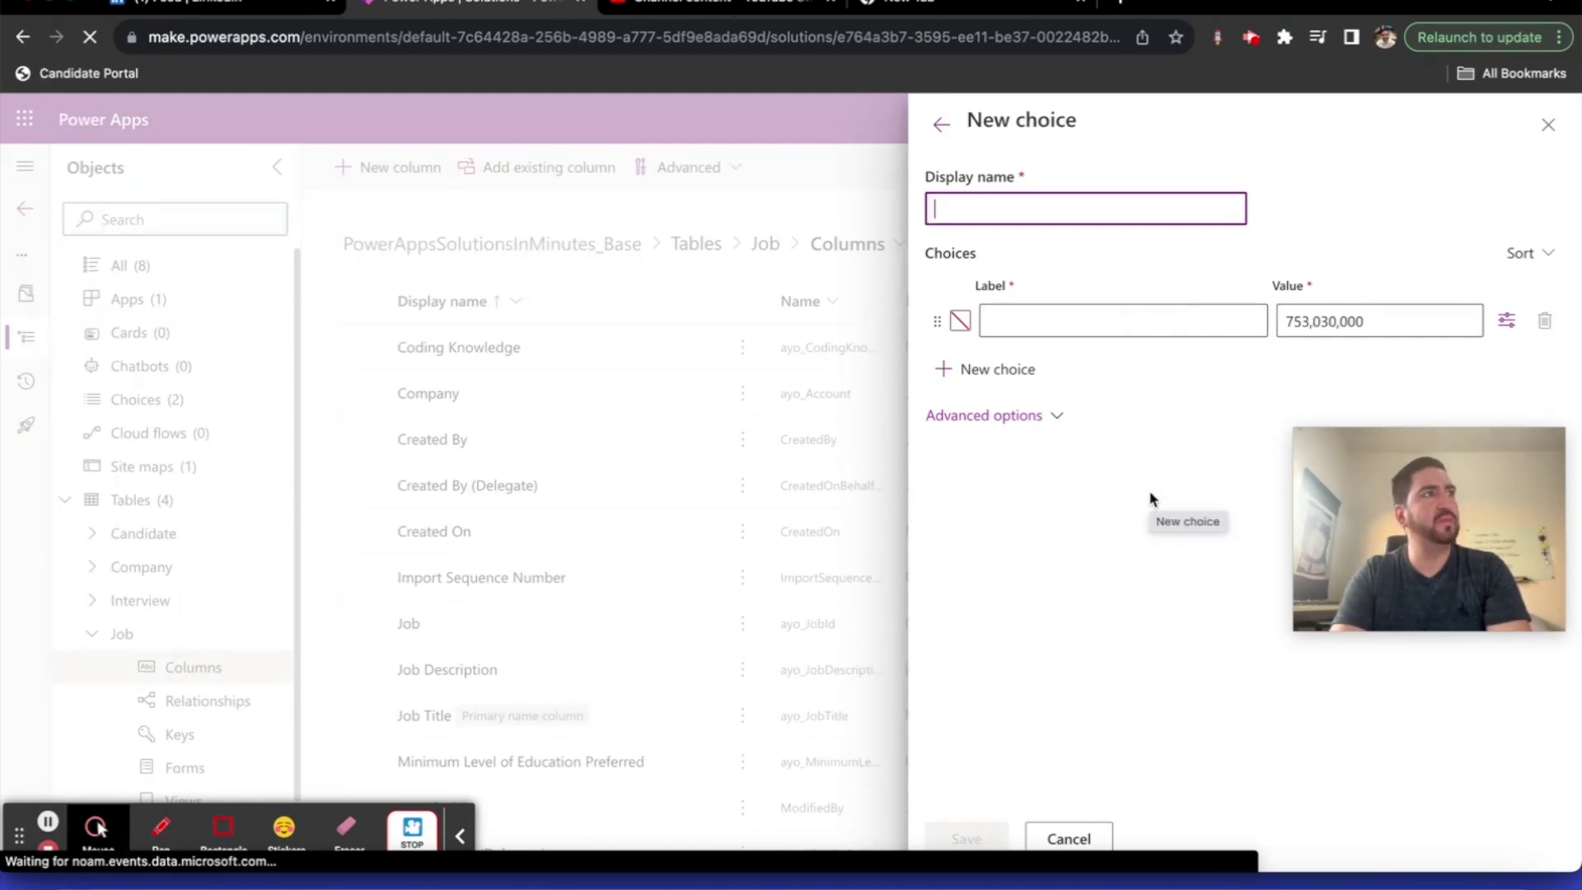
text(Preferred Microsof)
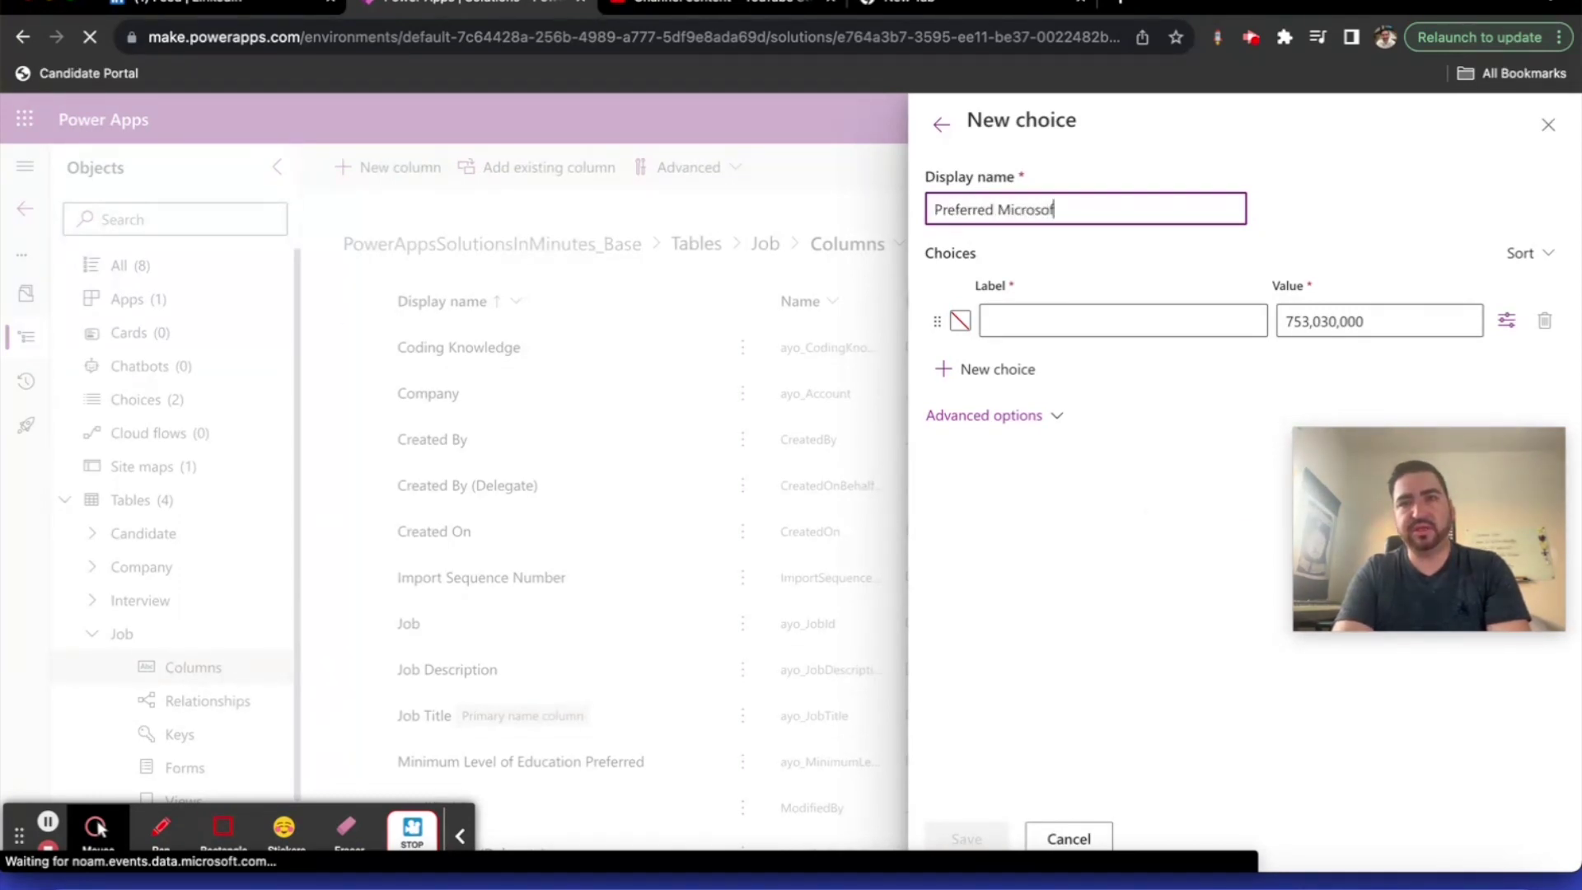
text(t Technologies)
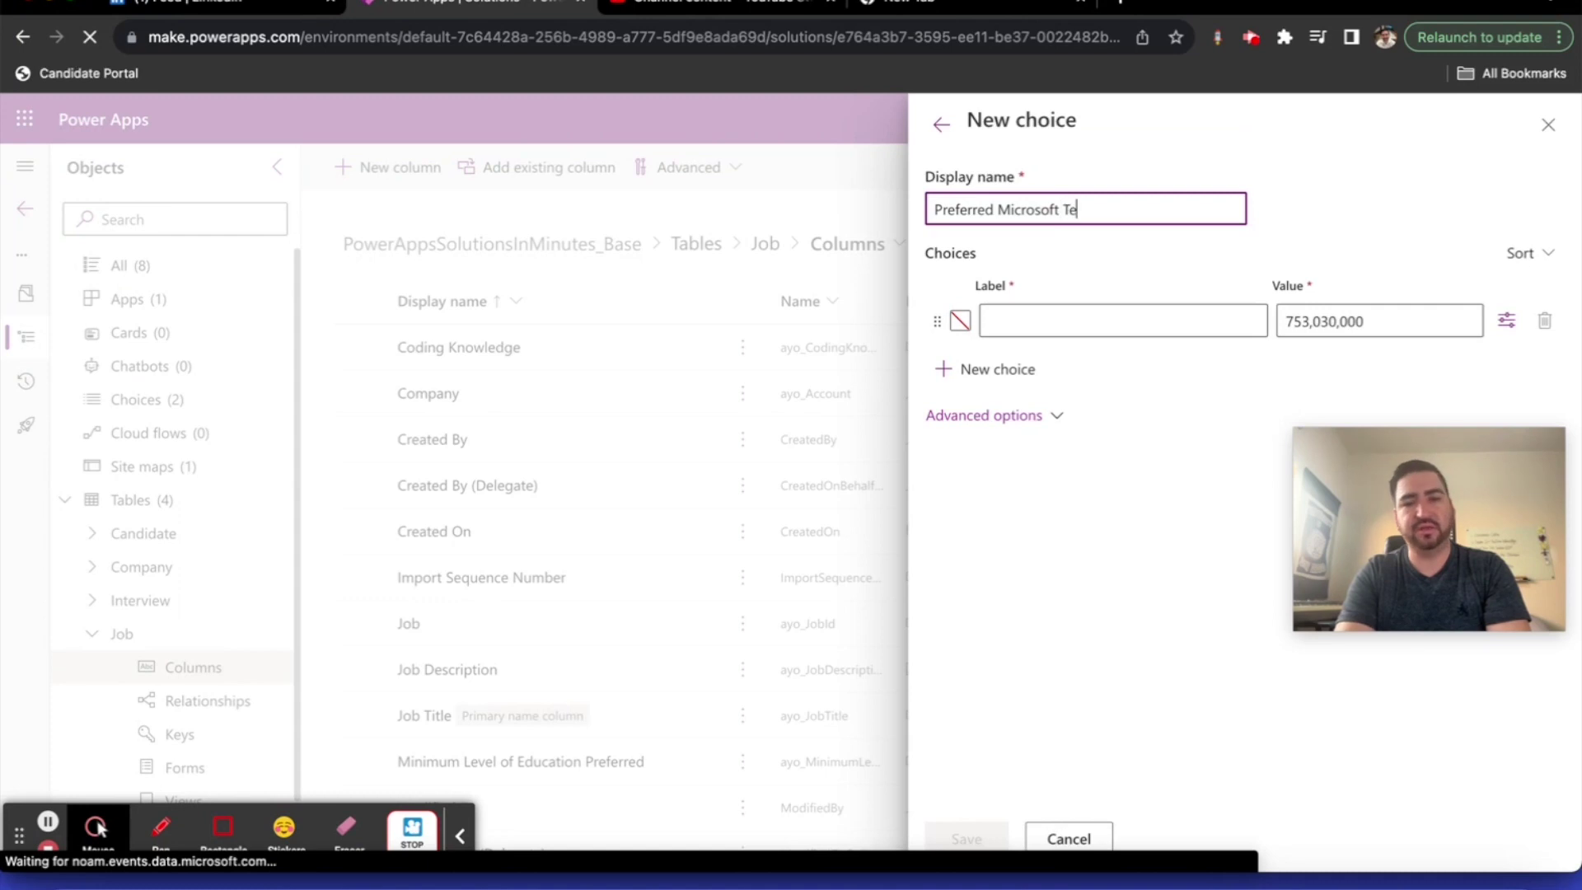
key(Tab)
key(Tab)
key(Tab)
key(Tab)
key(Tab)
key(Tab)
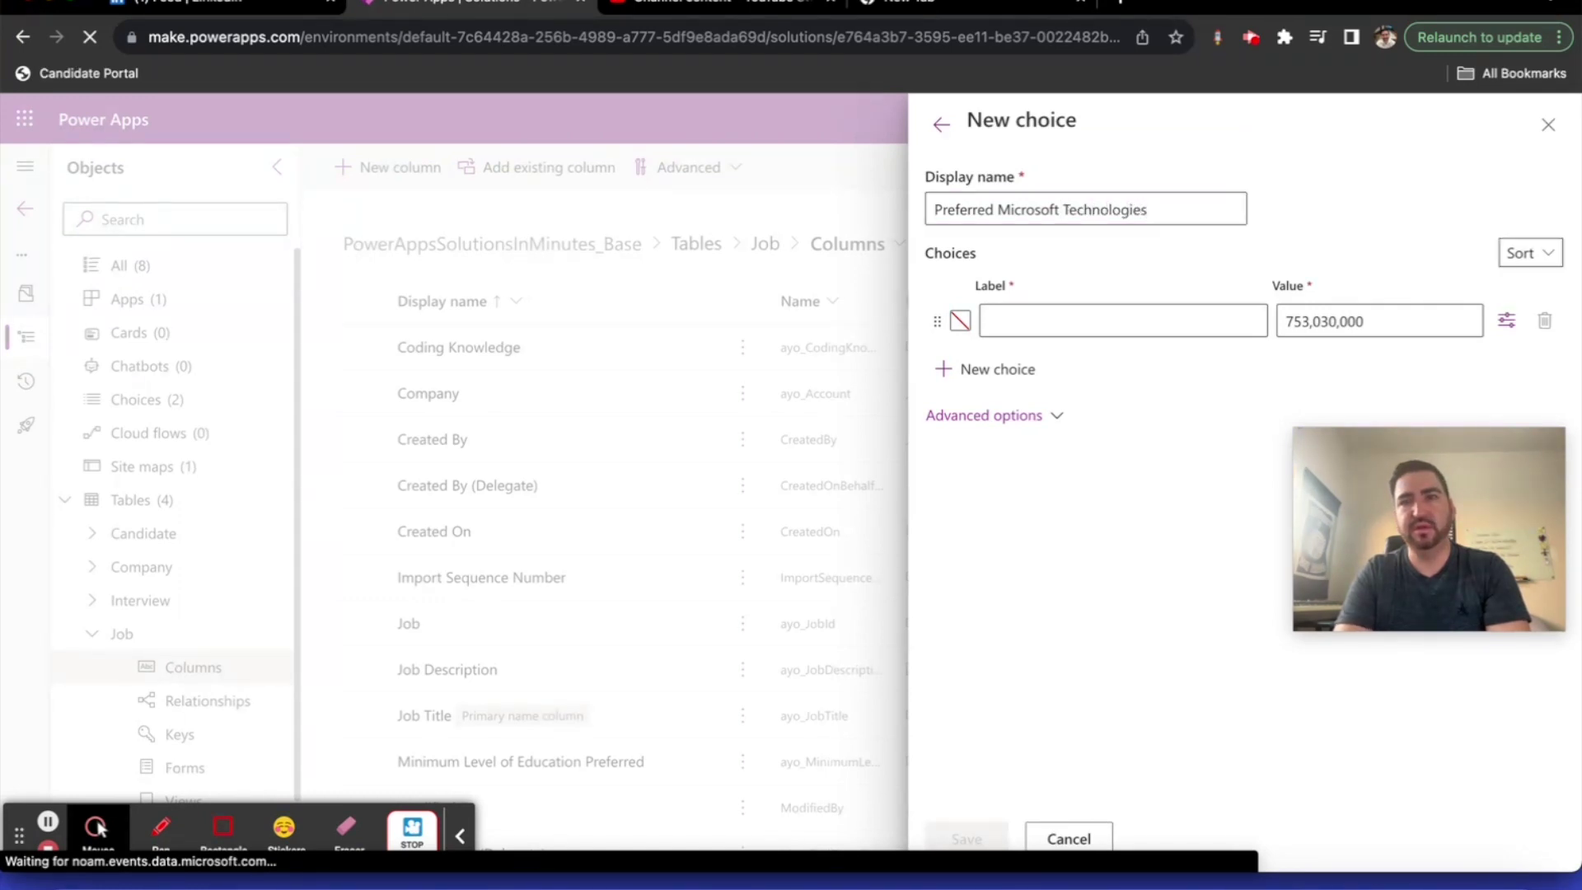
Add the labels Model-Driven Apps and Canvas Apps to the Preferred Microsoft Technologies choice
click(1021, 321)
text(Model-Driven Apps)
key(Tab)
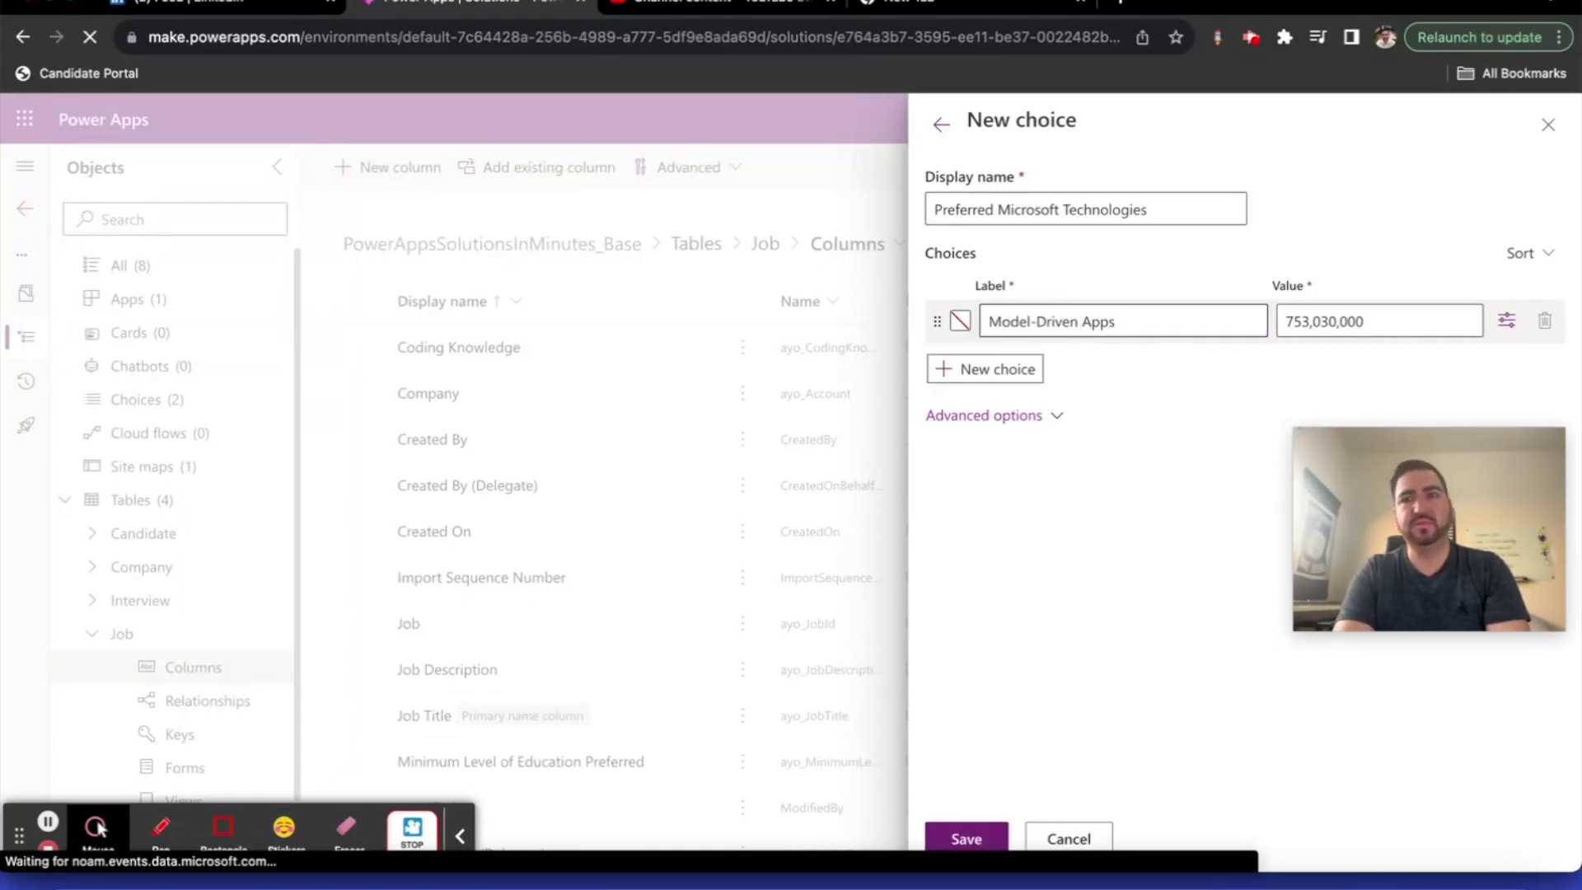
key(Return)
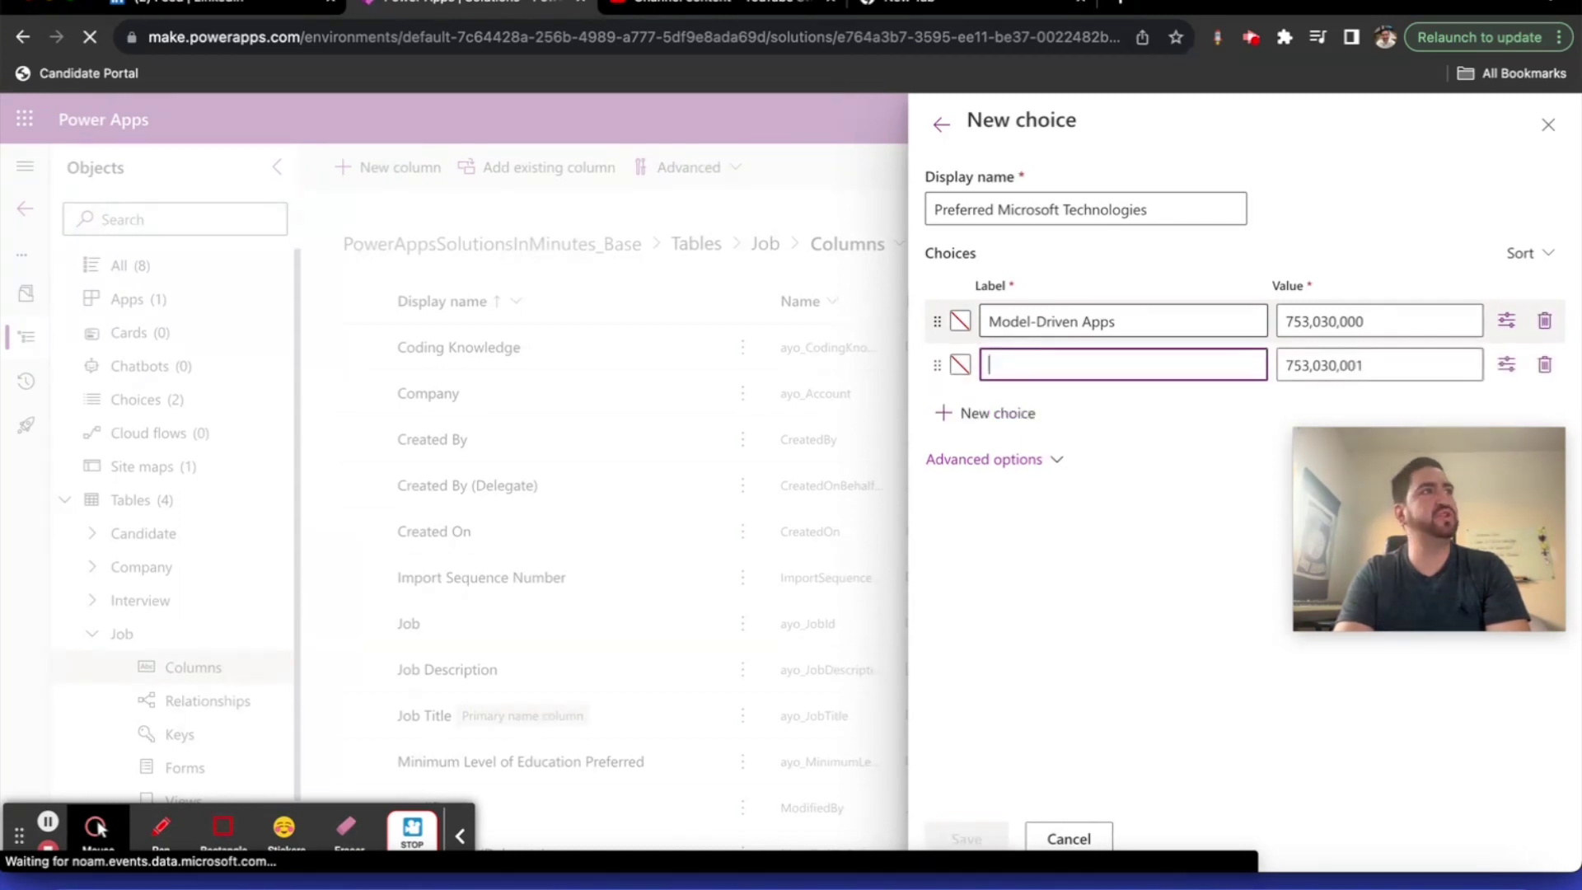
text(Canvas Apps)
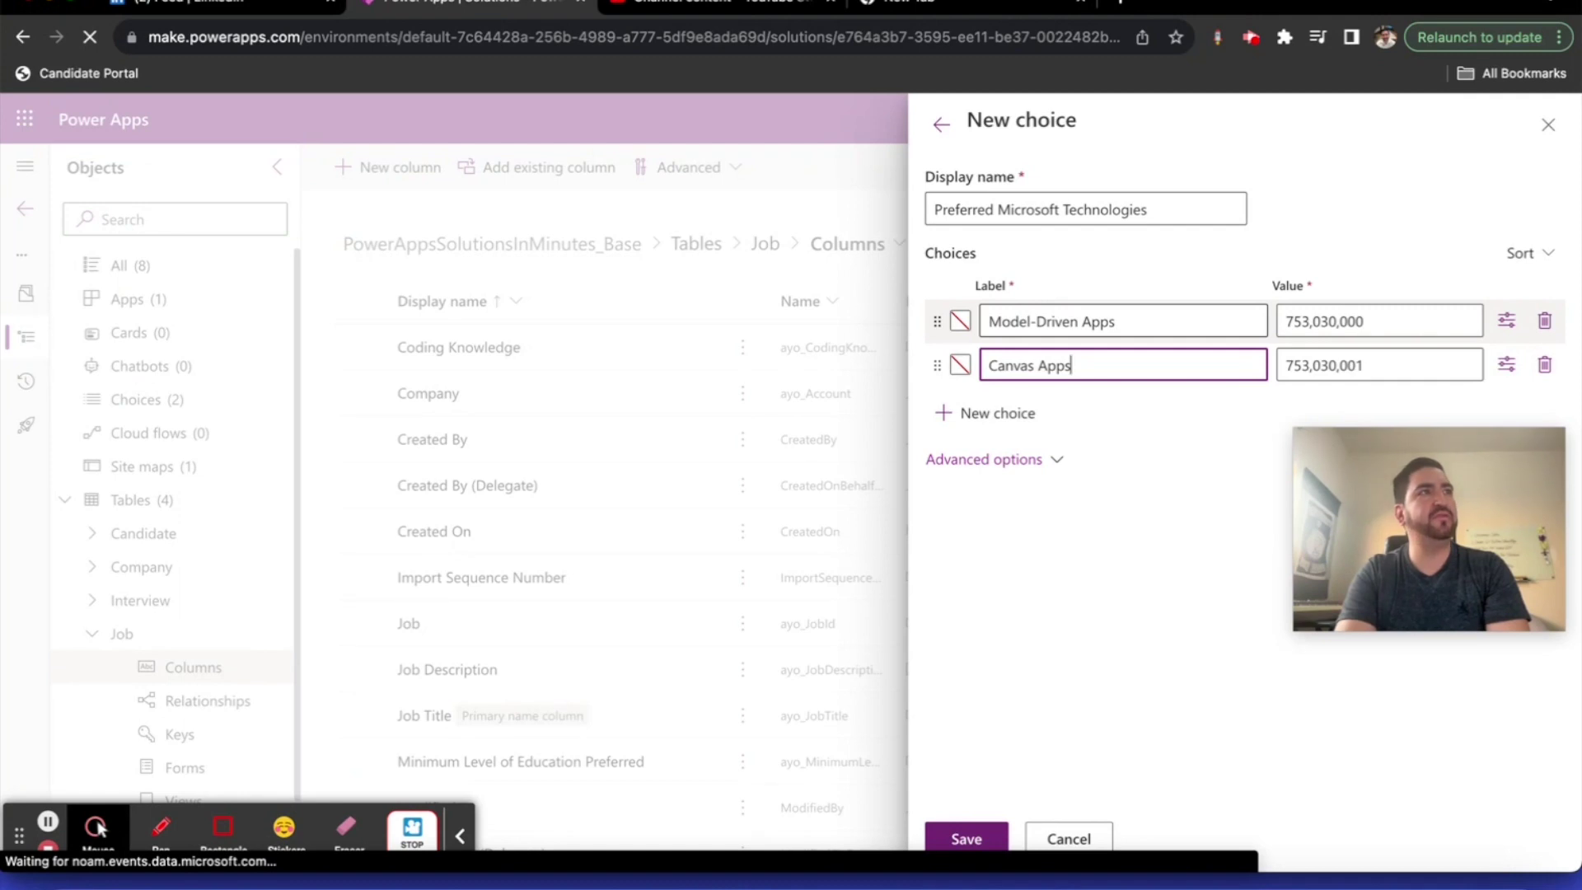
Add the labels Plugins and Custom Actions below Canvas Apps in the new choice
key(Tab)
key(Return)
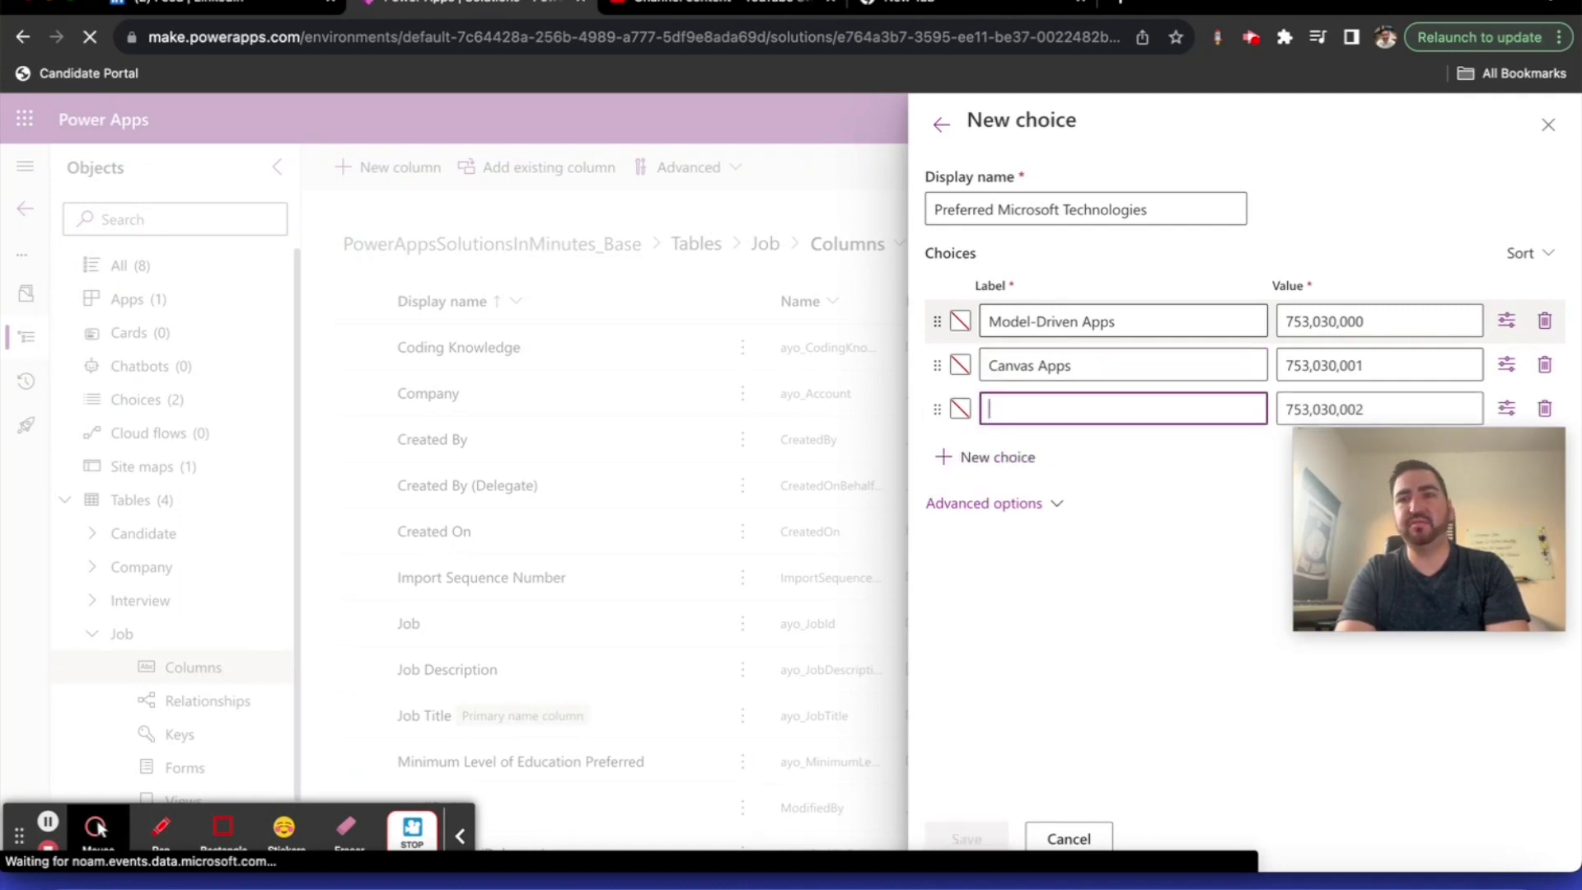
text(Pl)
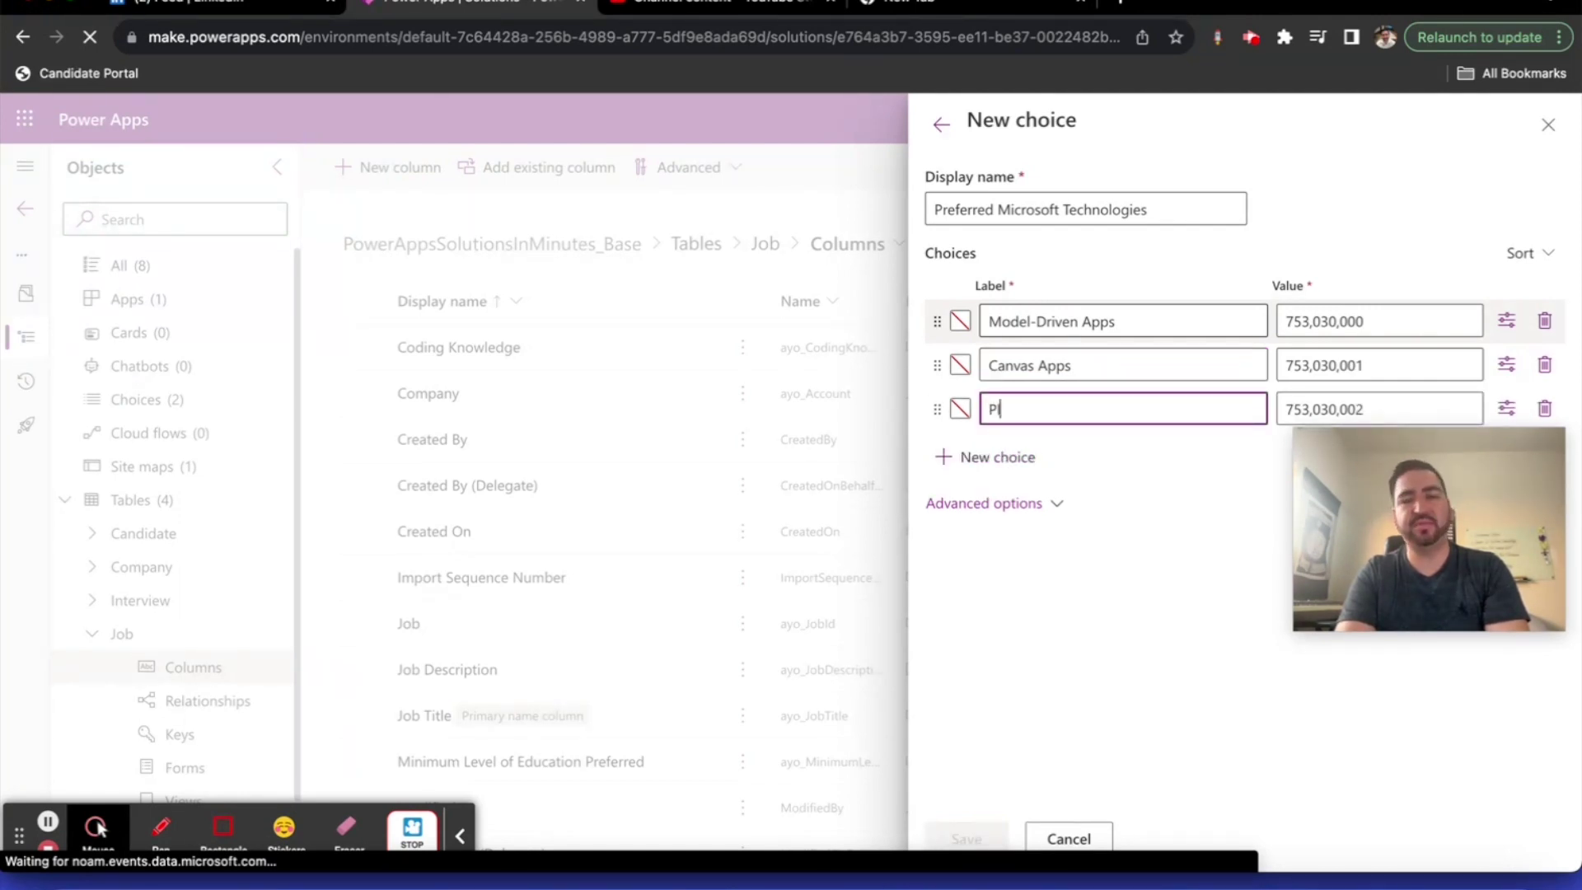
text(ugins)
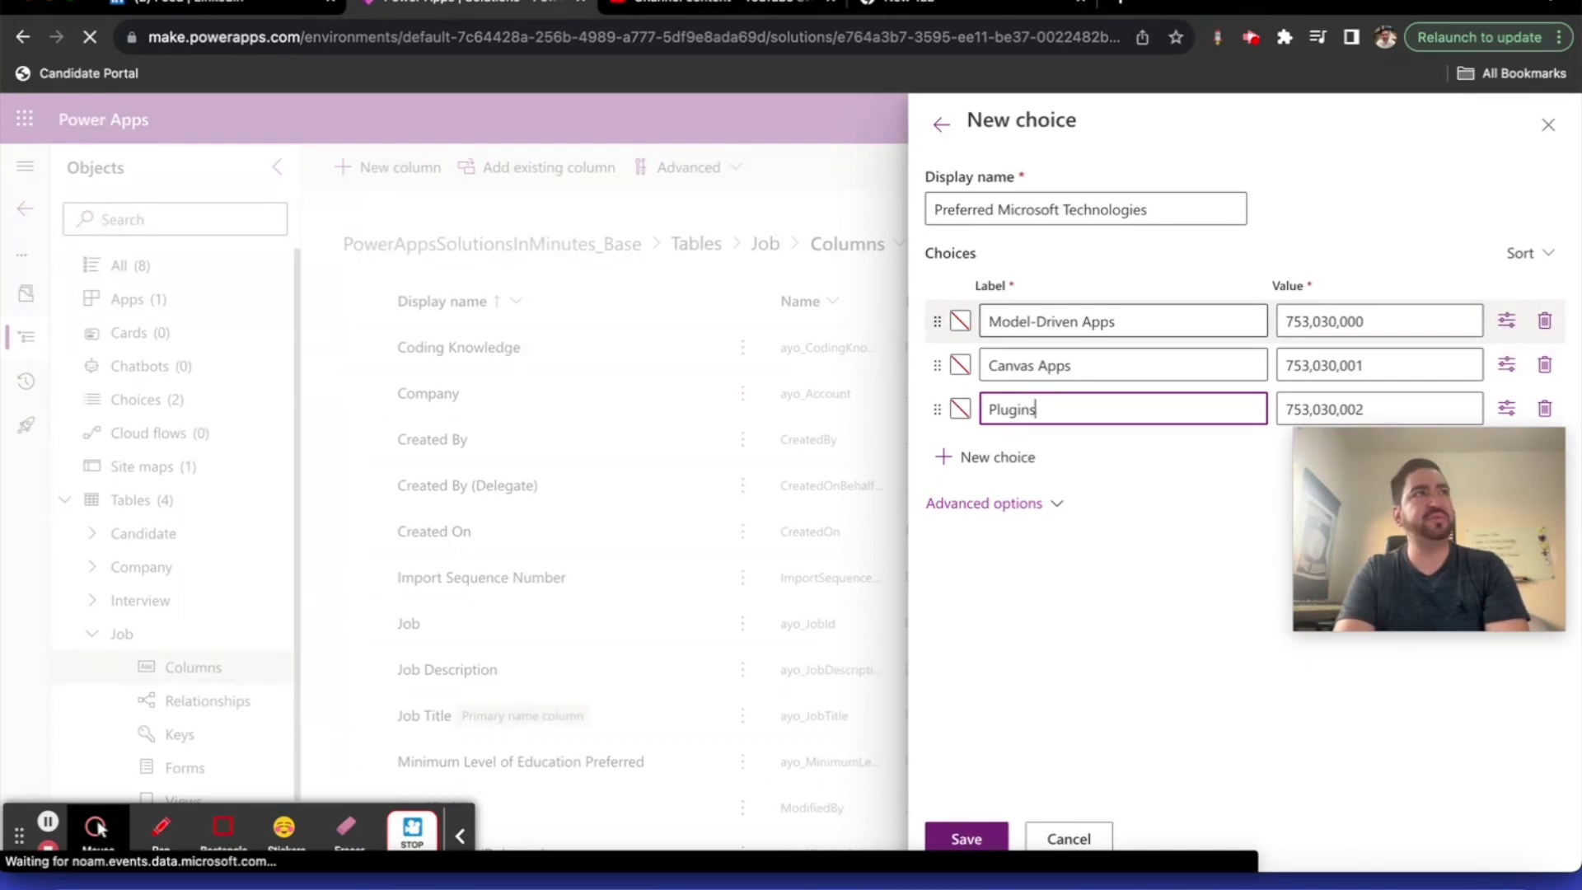
key(Tab)
key(Return)
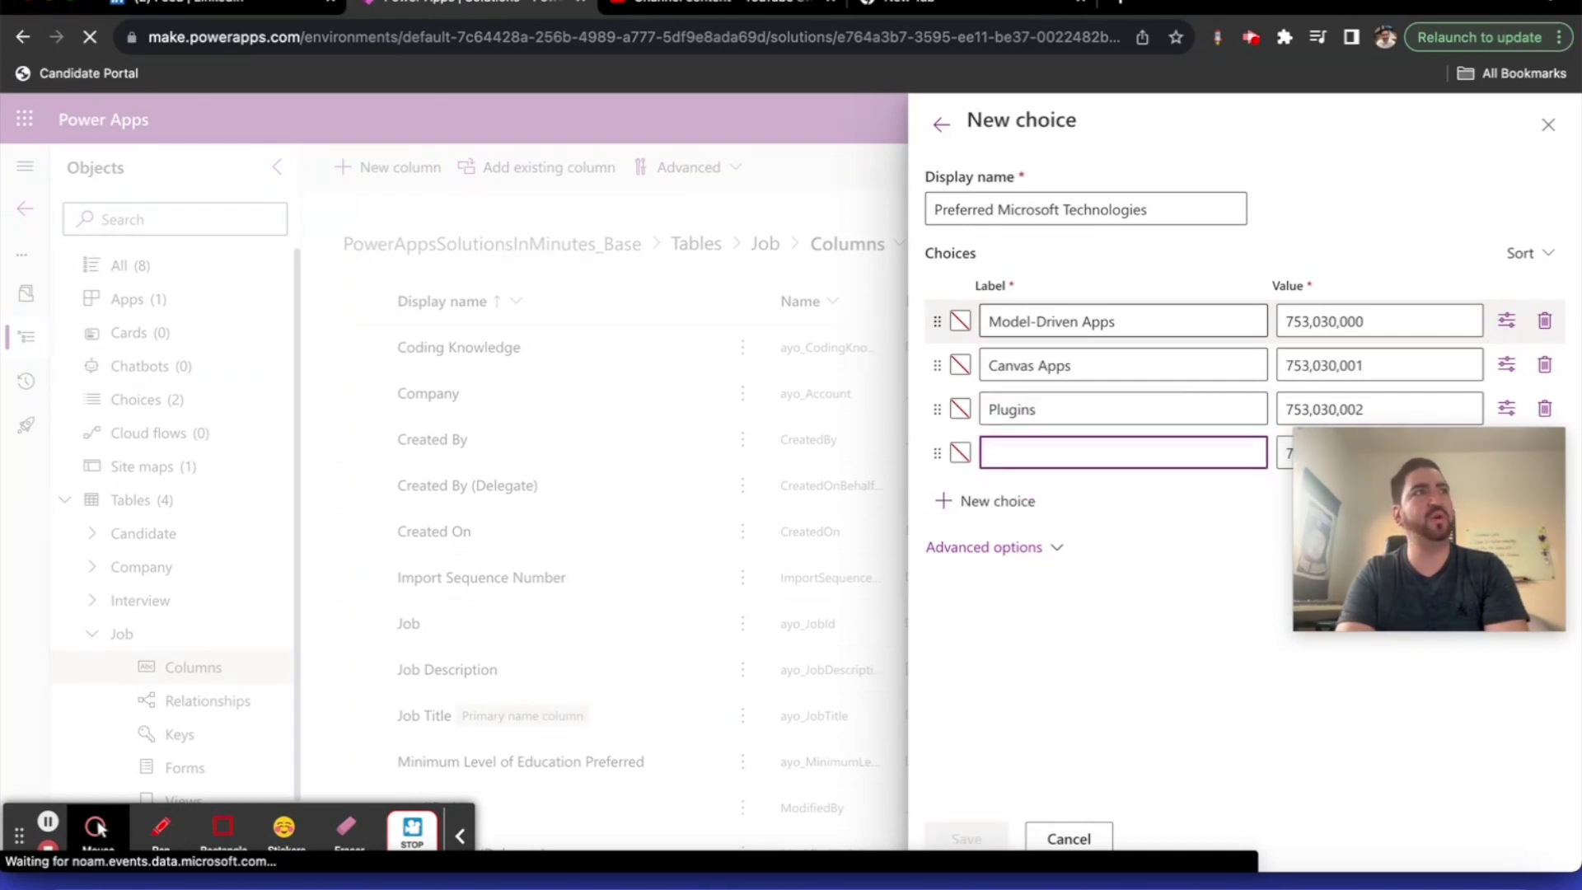
text(Custom S)
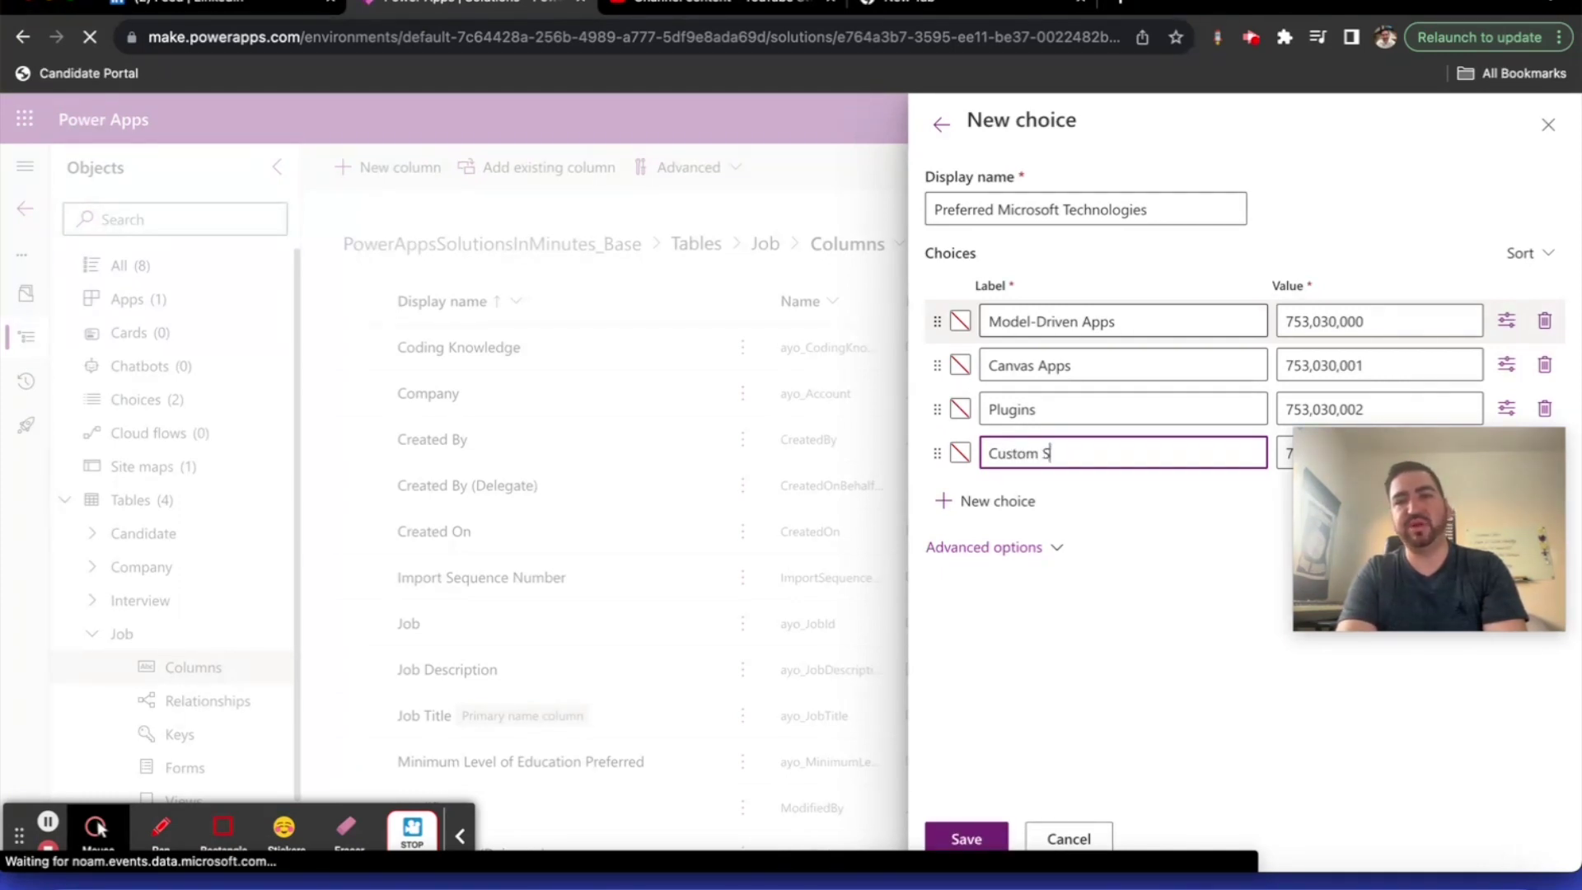
key(BackSpace)
text(Actions)
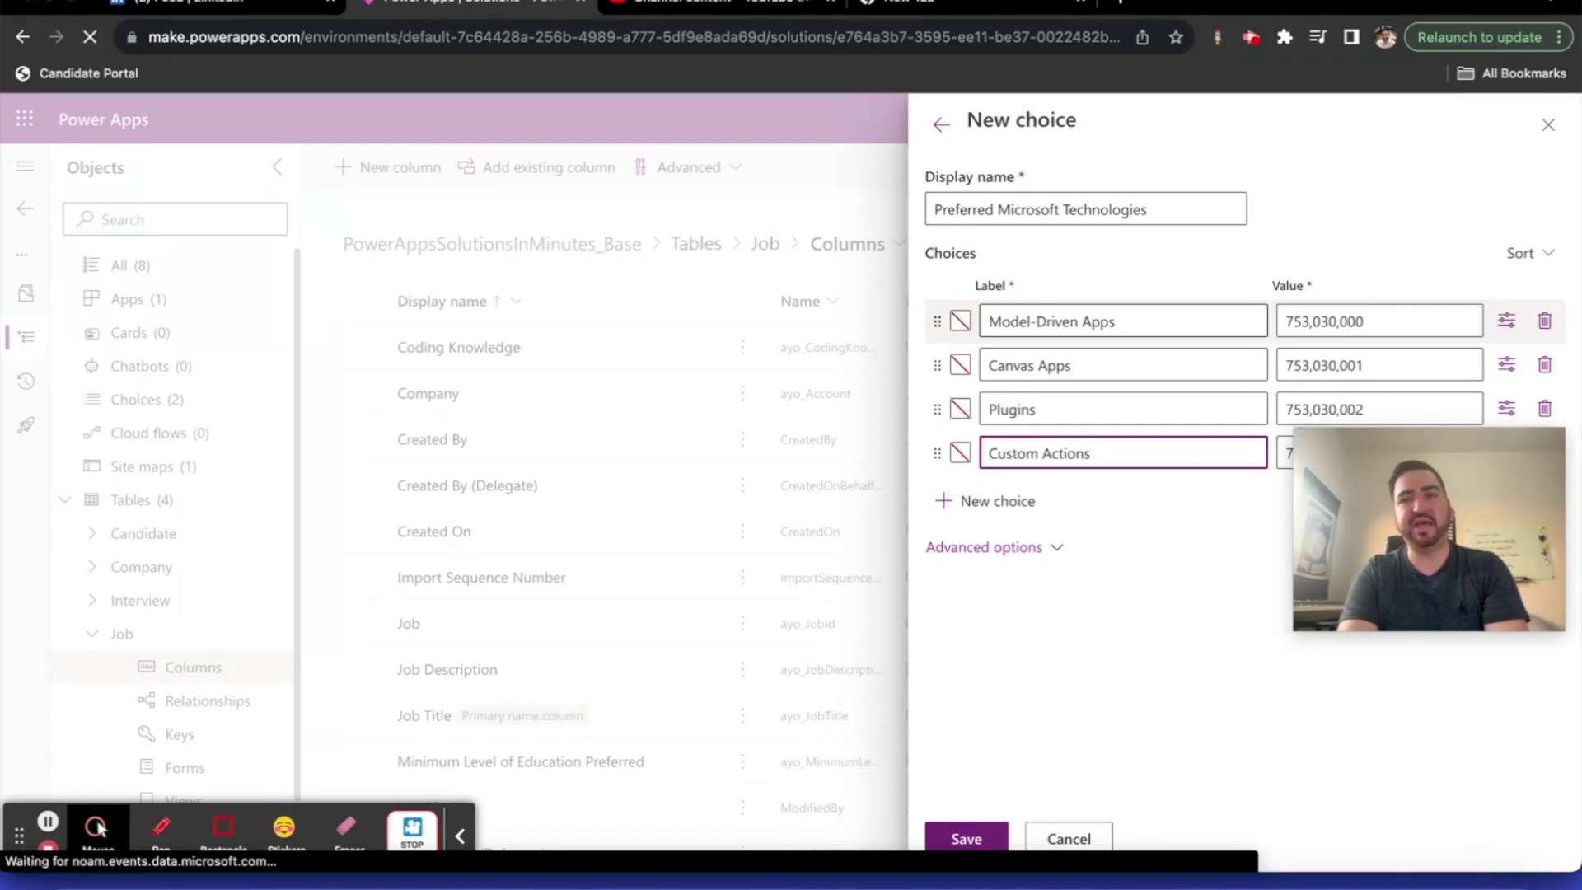
Add the labels Power Automate and SharePoint below Custom Actions in the new choice
key(Tab)
key(Tab)
key(Tab)
key(Tab)
key(Return)
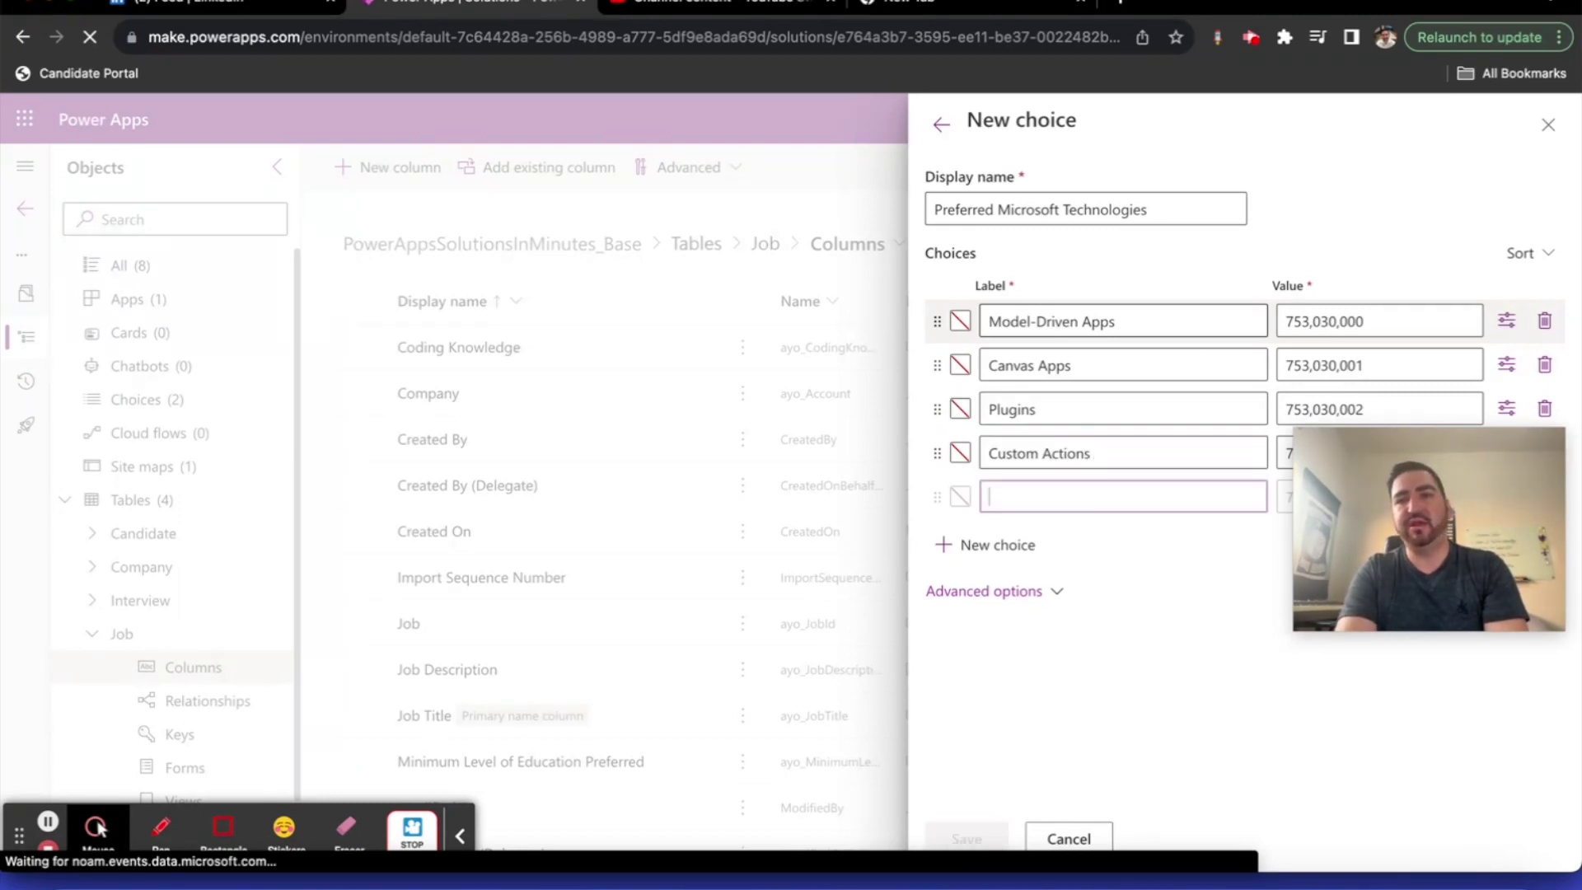
text(Power Autom)
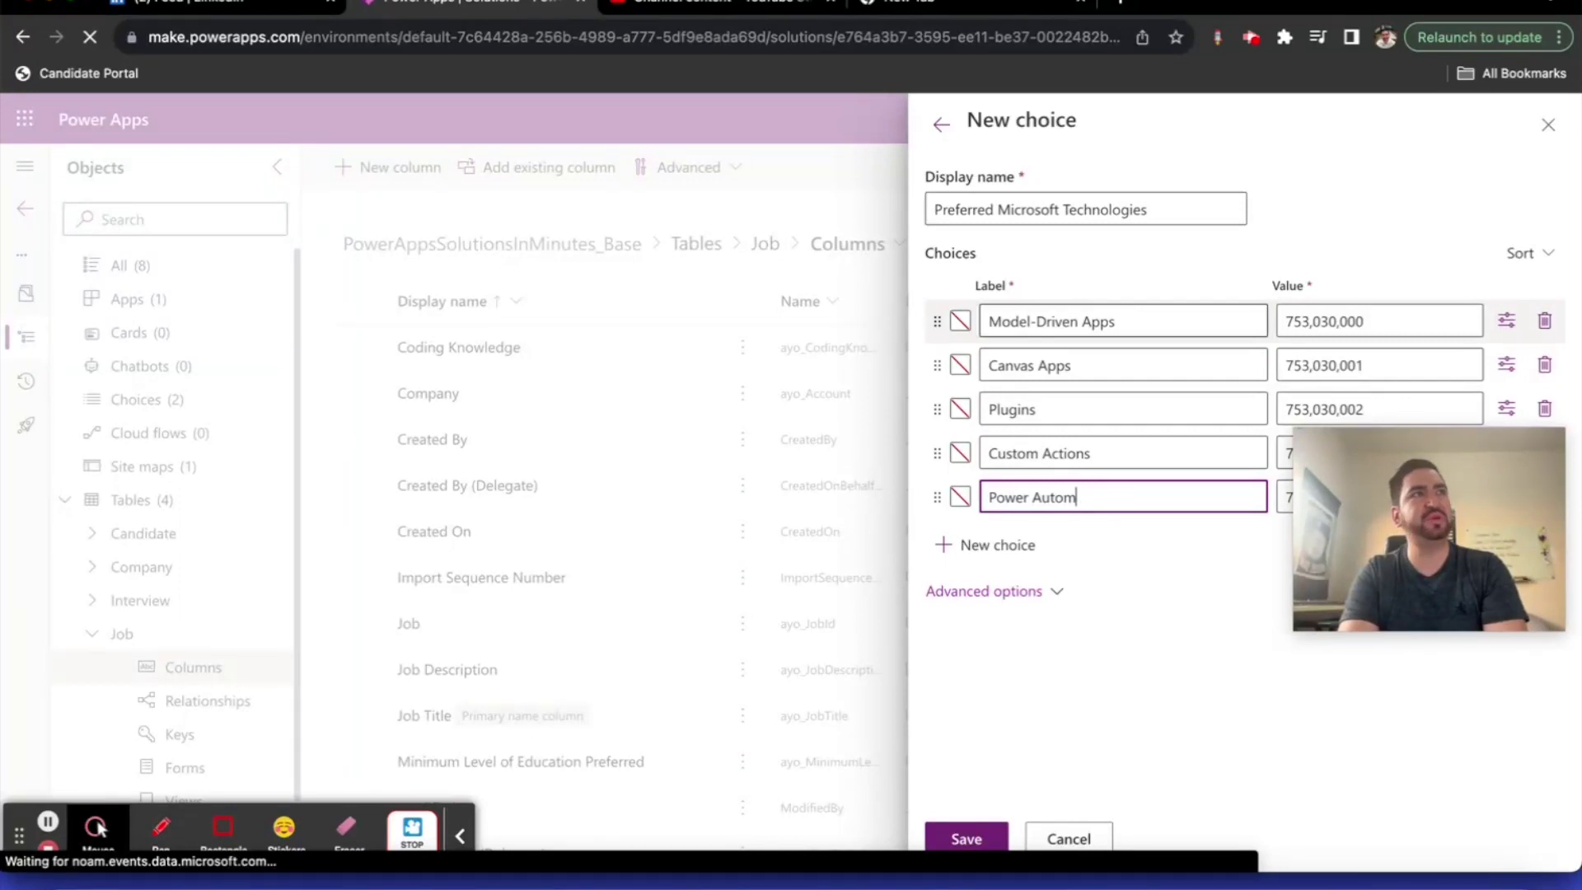
text(ate)
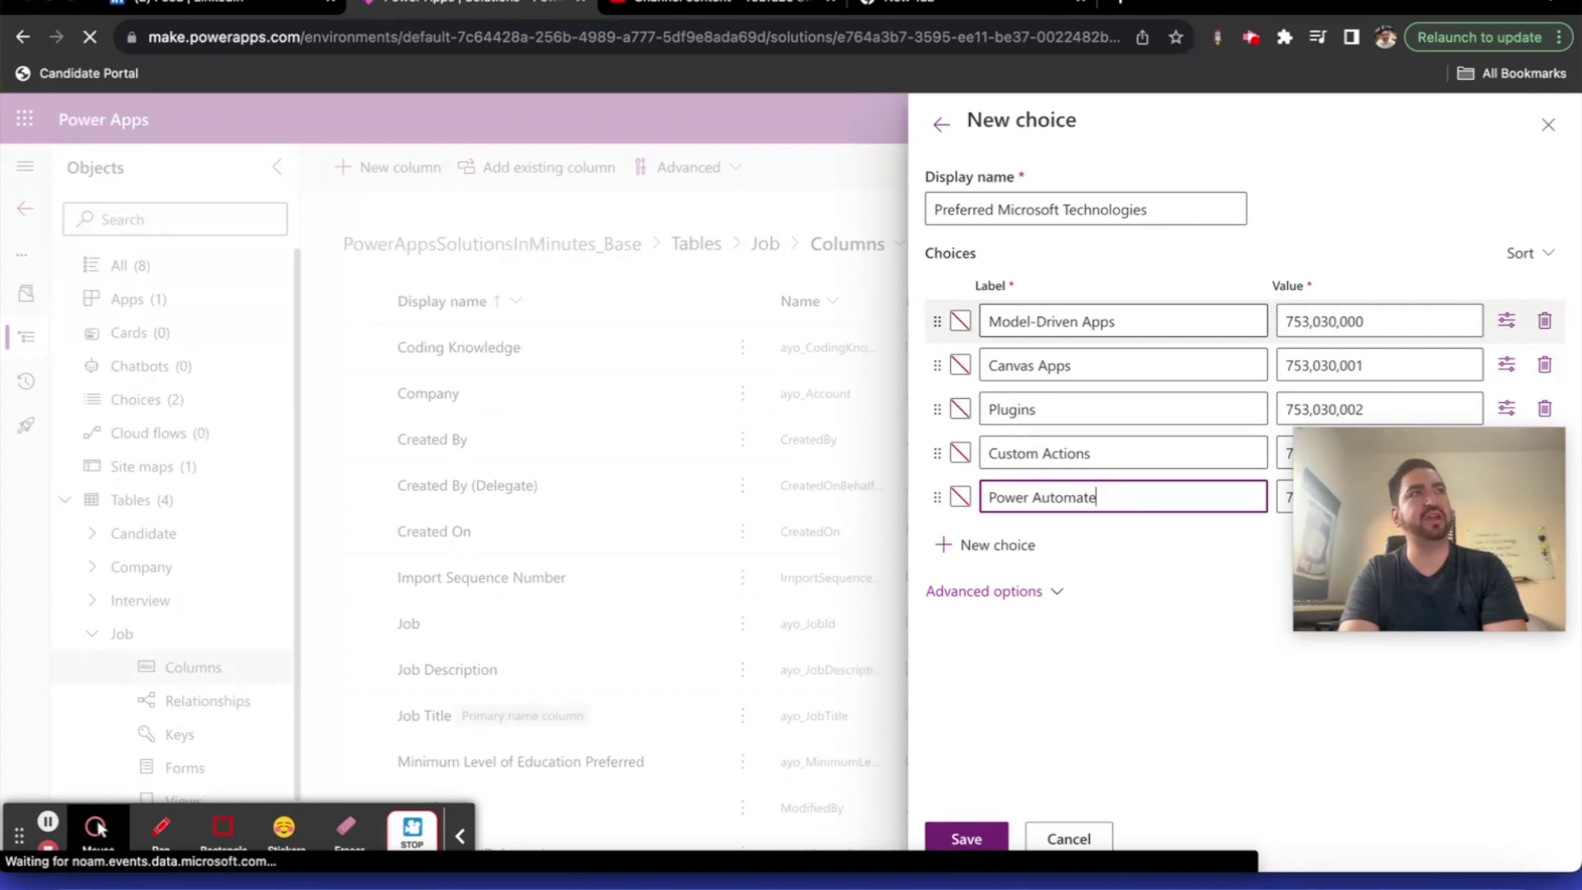
key(Tab)
key(Tab)
key(Tab)
key(Tab)
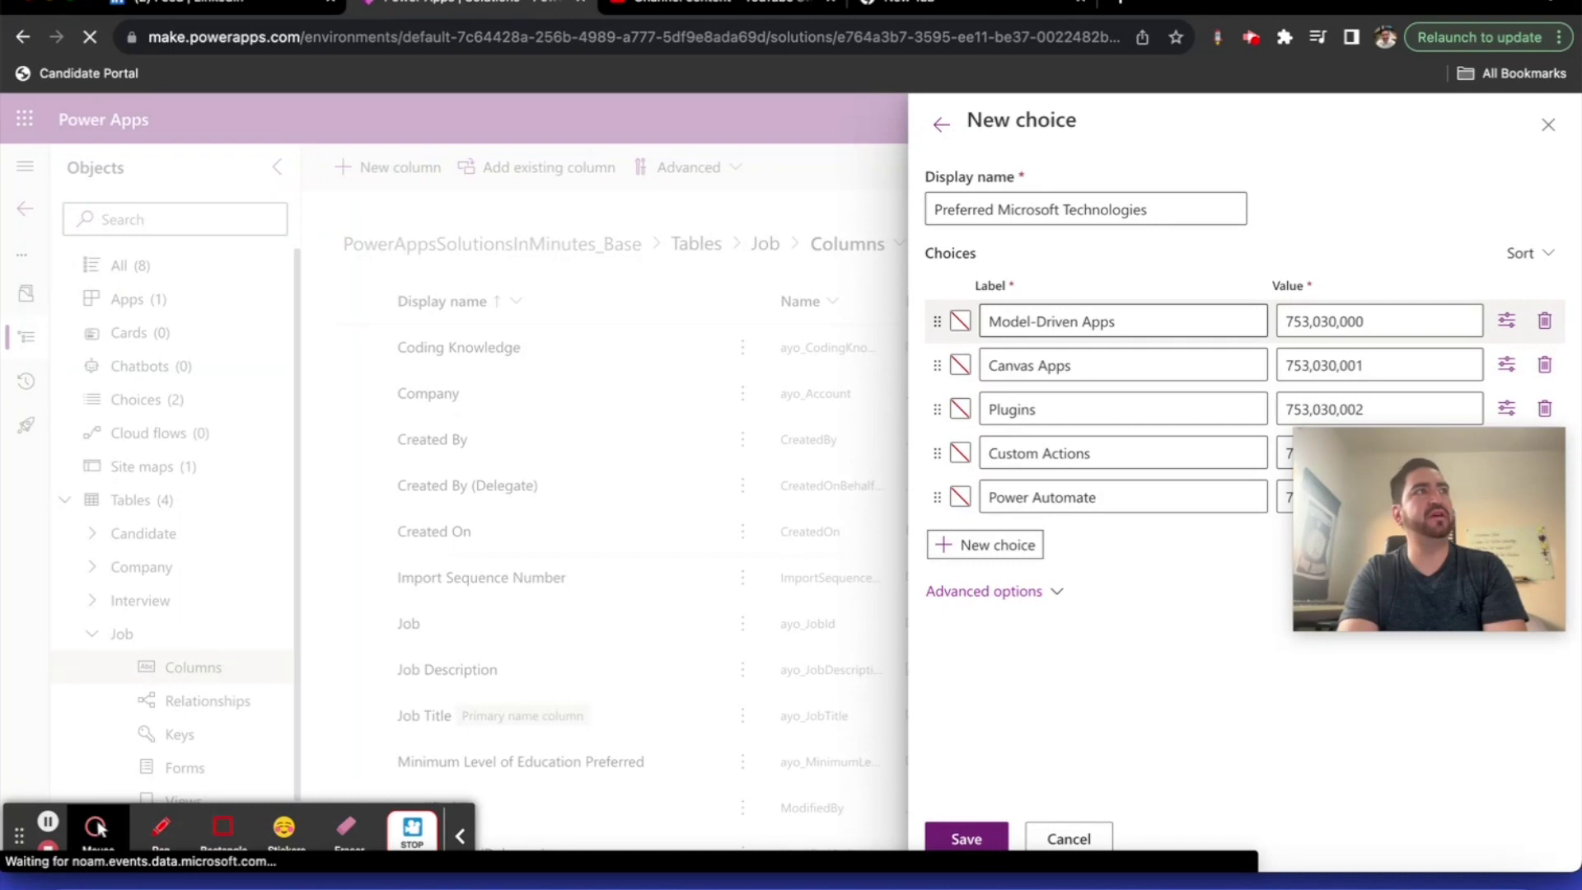
key(Return)
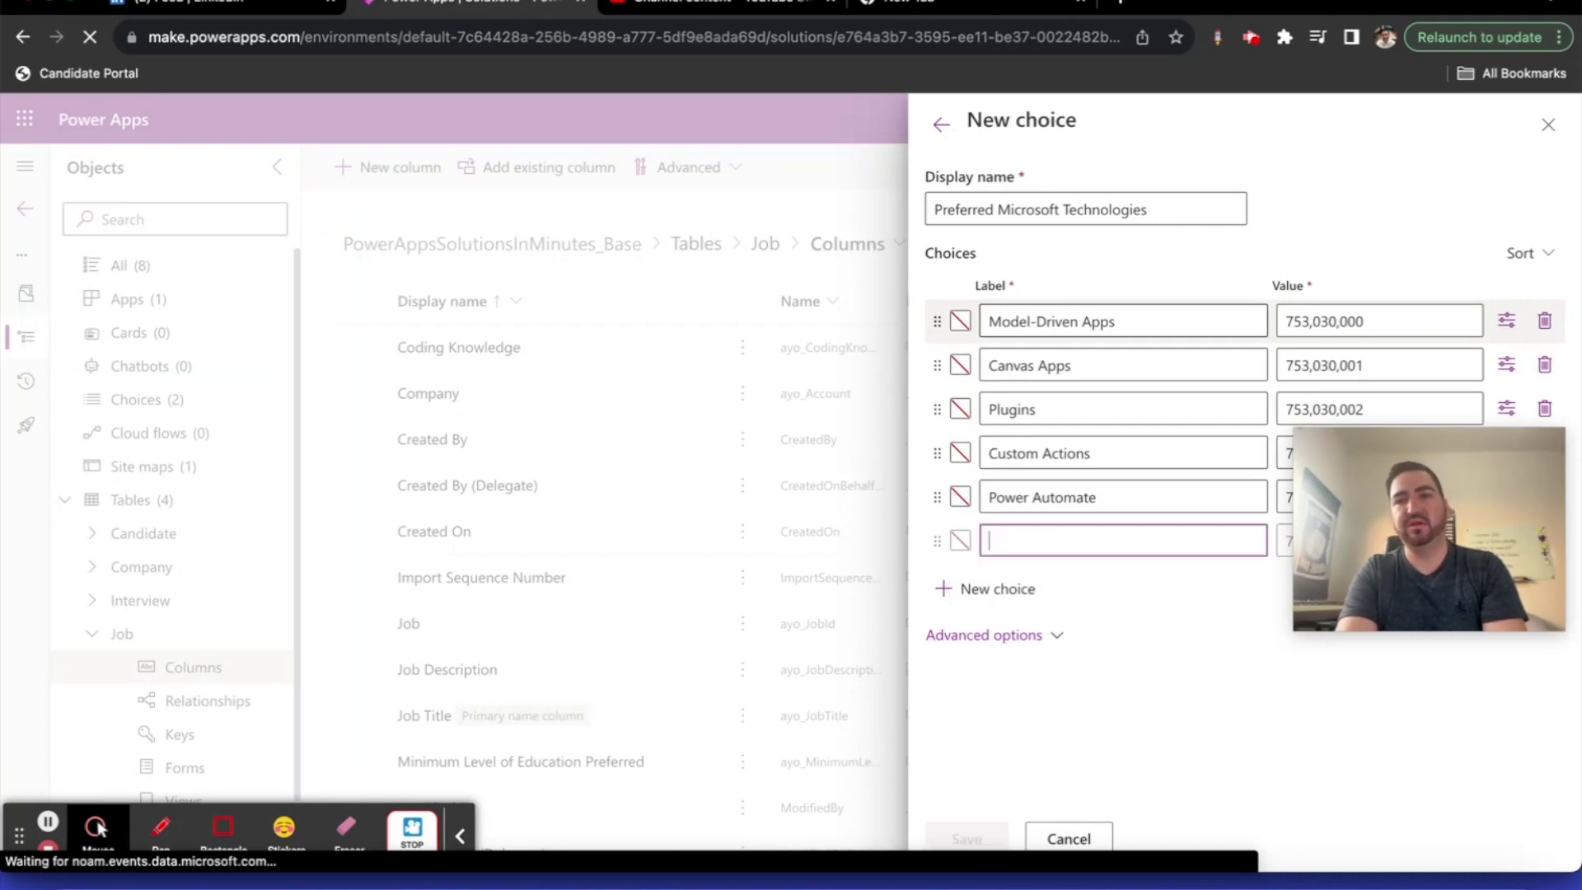
text(SharePoint)
Add the label Dataverse below SharePoint in the new choice
key(Tab)
key(Tab)
key(Tab)
key(Tab)
key(Return)
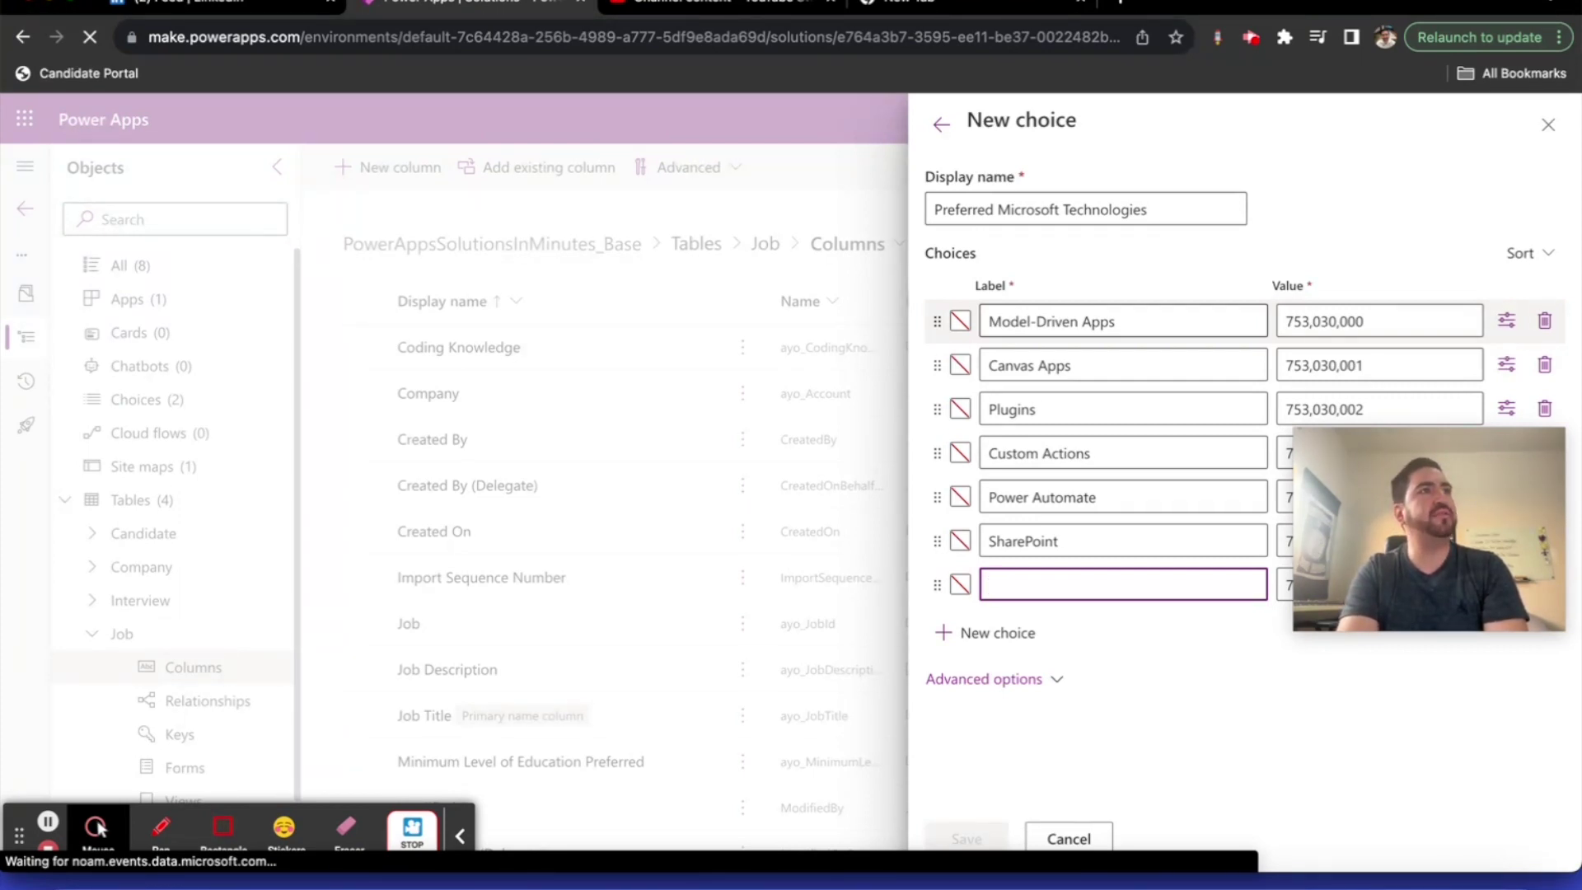
text(Dataverse)
Add the label Azure Data Factory below Dataverse in the new choice
key(Return)
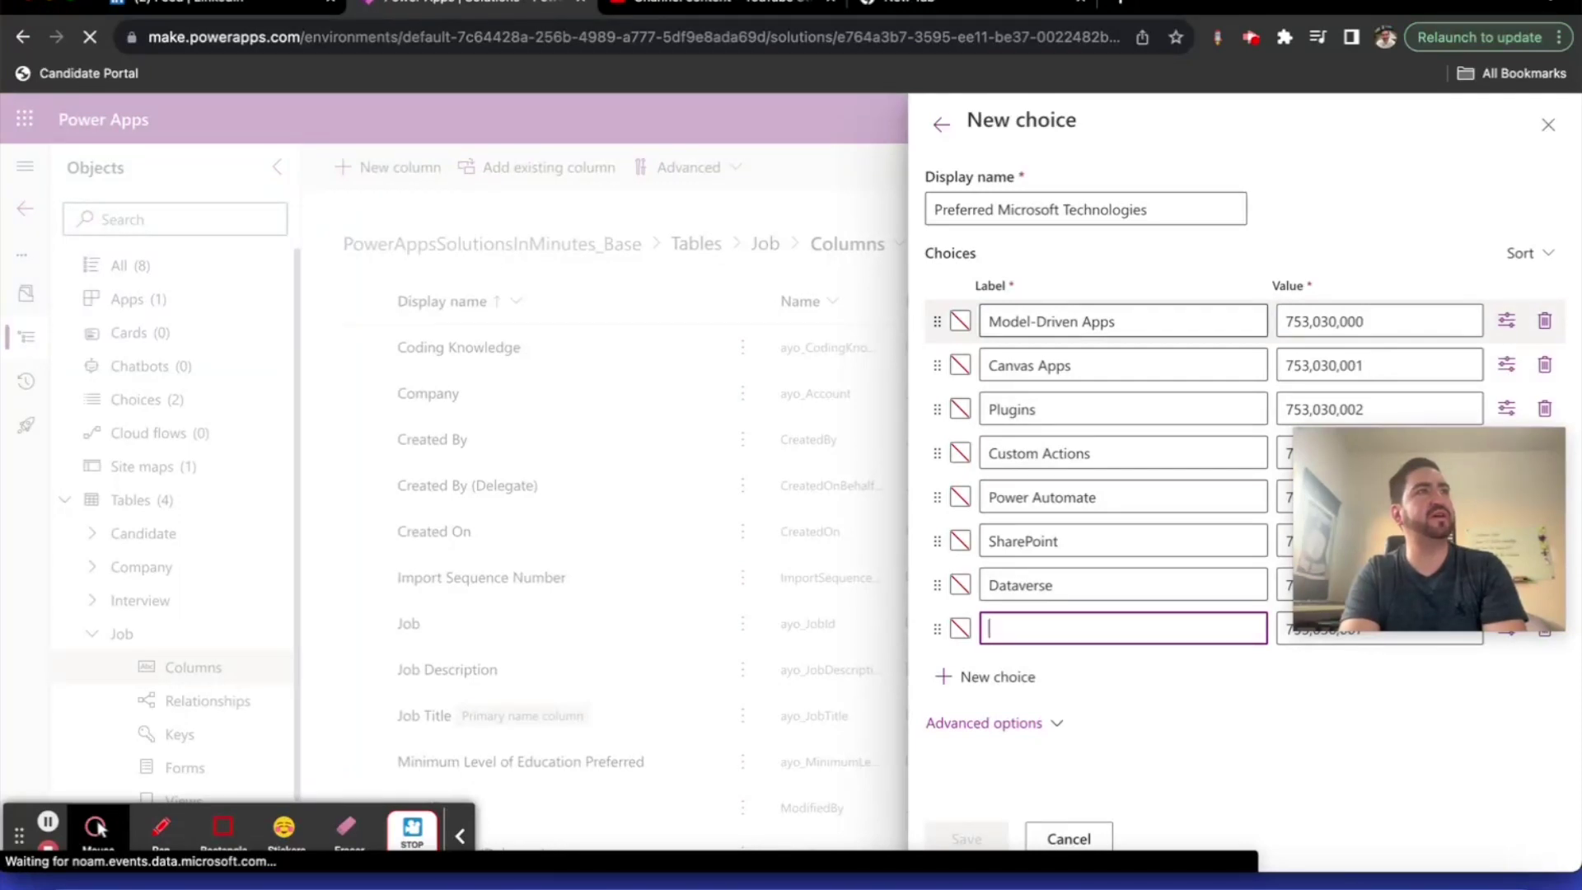
text(Azu)
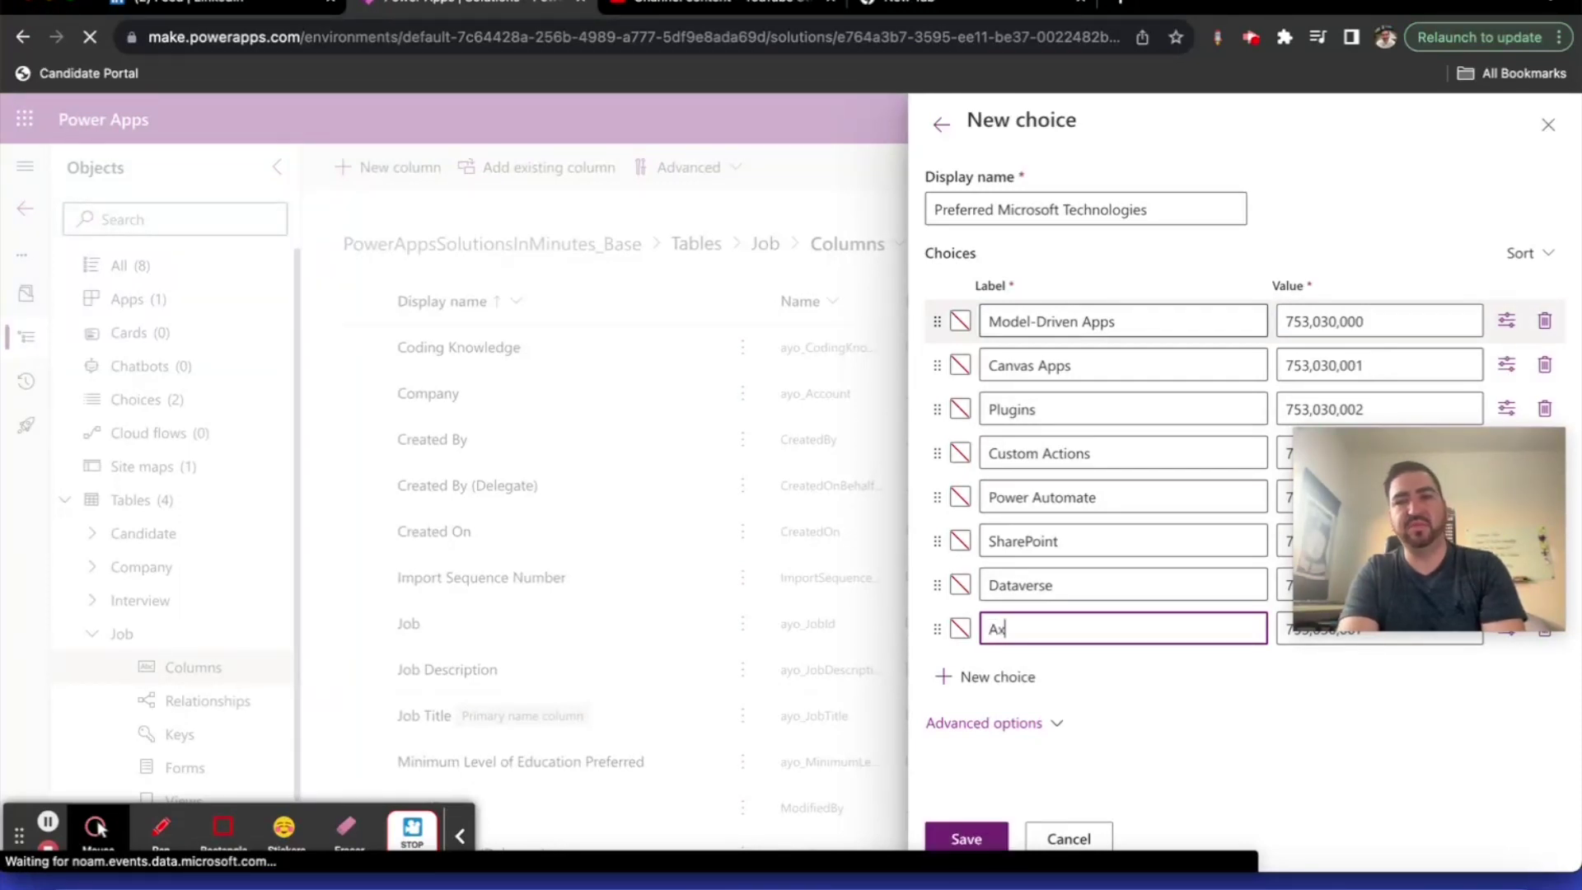
key(BackSpace)
key(BackSpace)
text(zure)
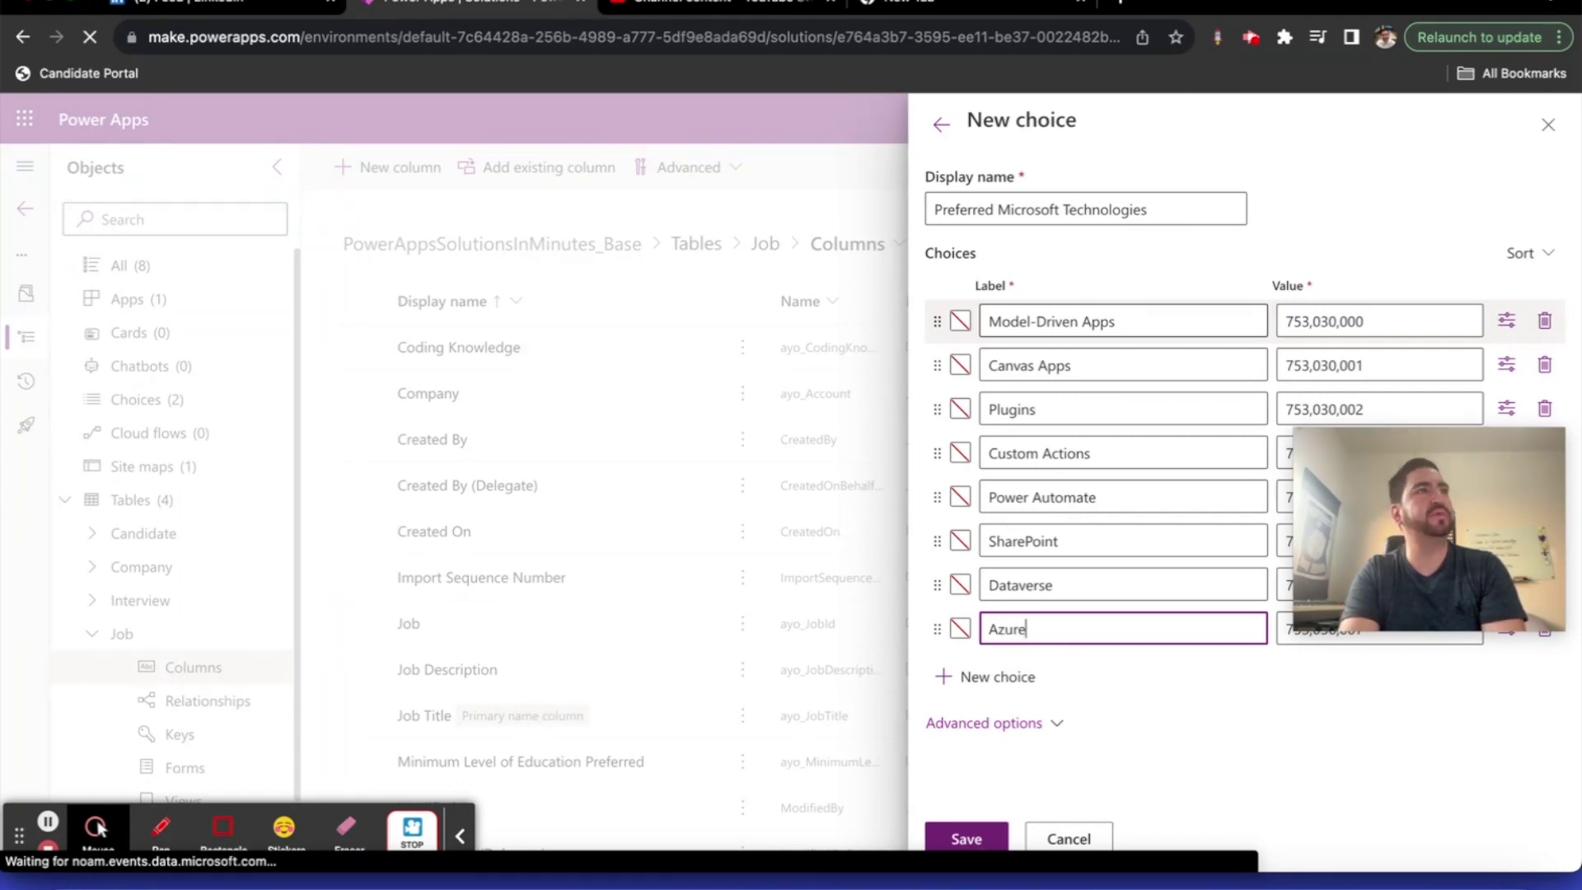
text( Data Fsc)
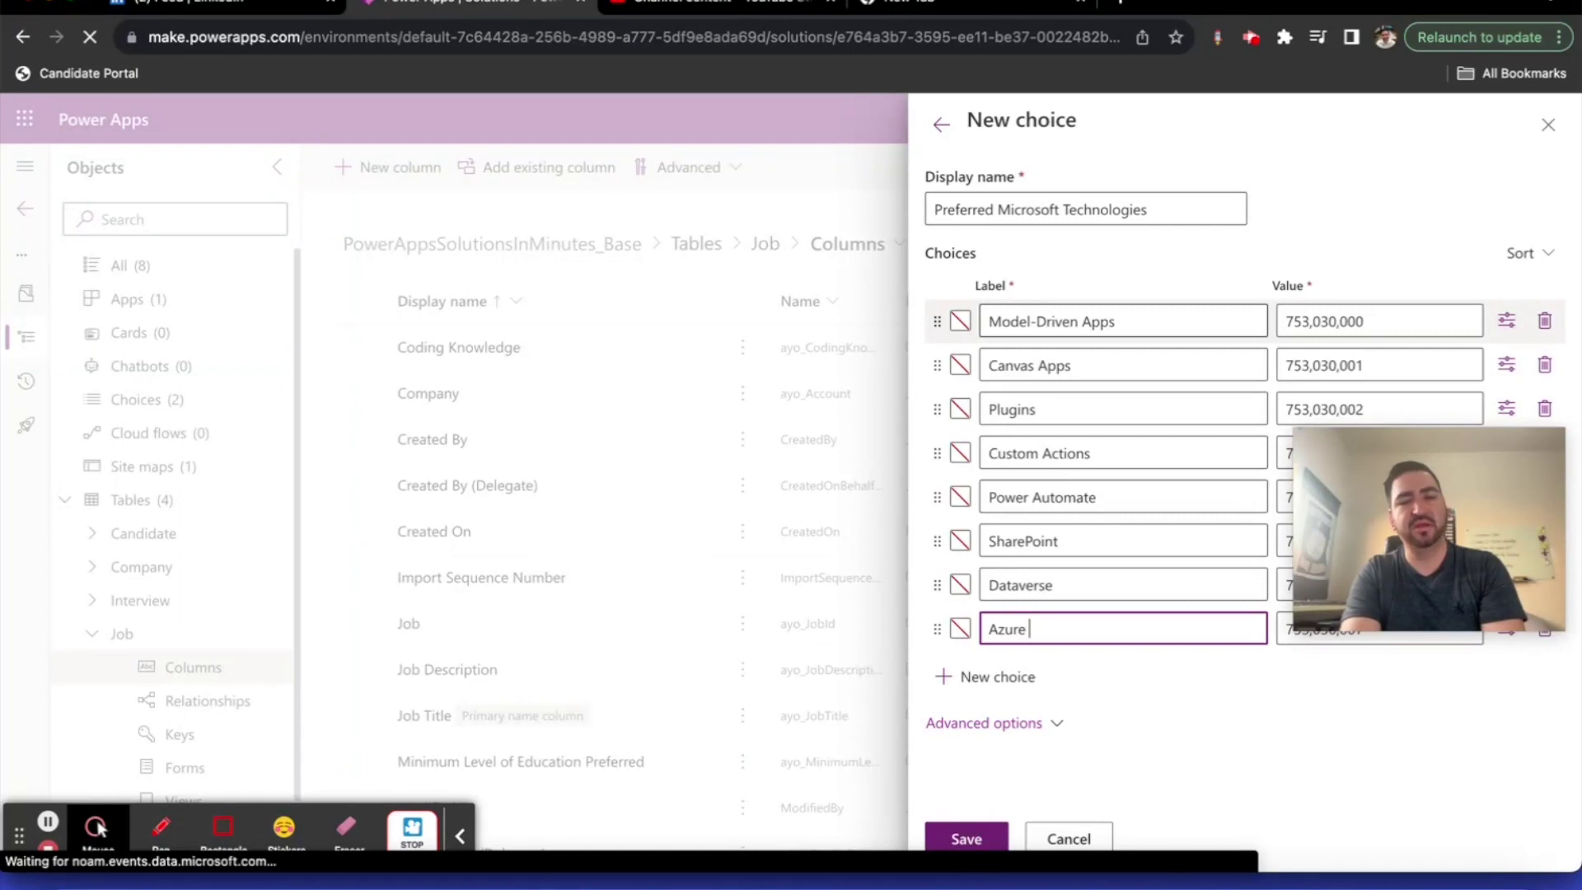
key(BackSpace)
key(BackSpace)
text(ctor)
key(BackSpace)
key(BackSpace)
key(BackSpace)
key(BackSpace)
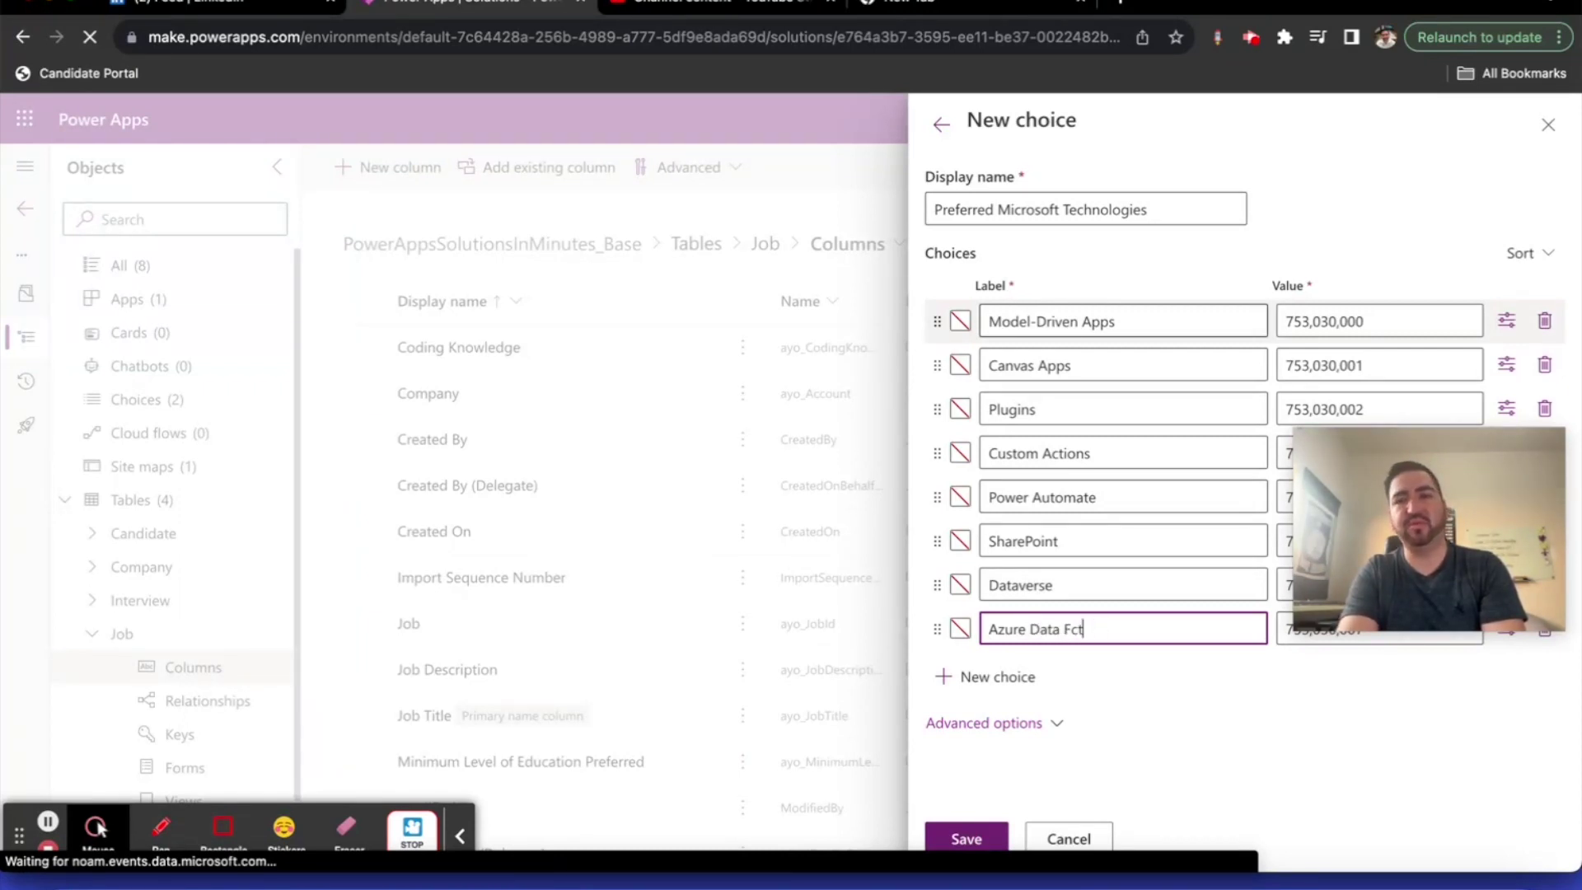
text(actory)
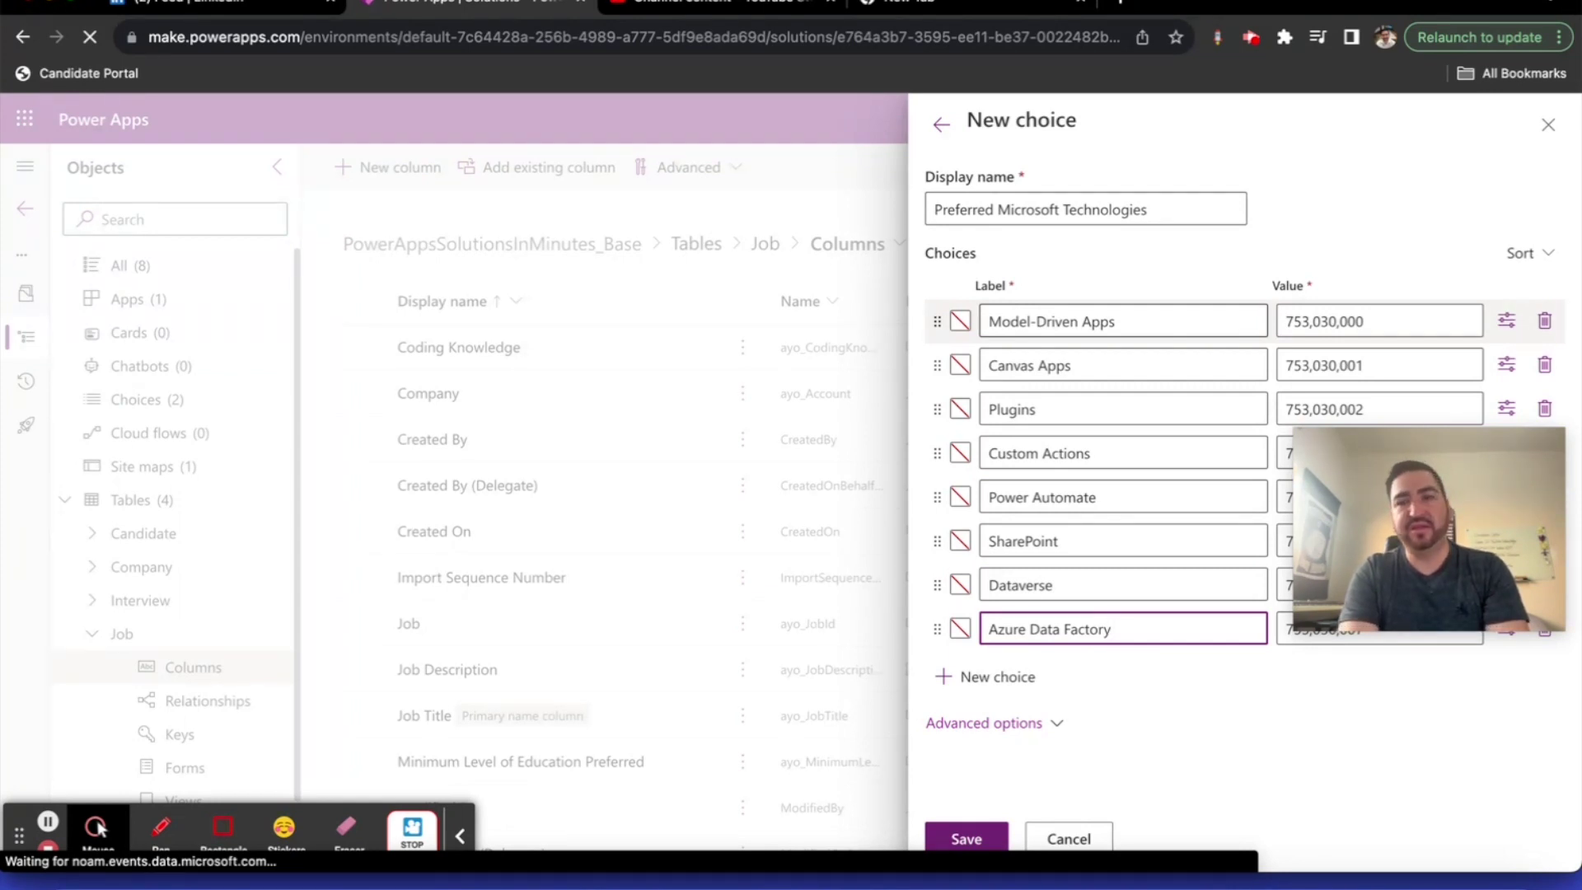
Add the label Azure Logic Apps below Azure Data Factory and insert another blank choice row
click(986, 676)
text(A)
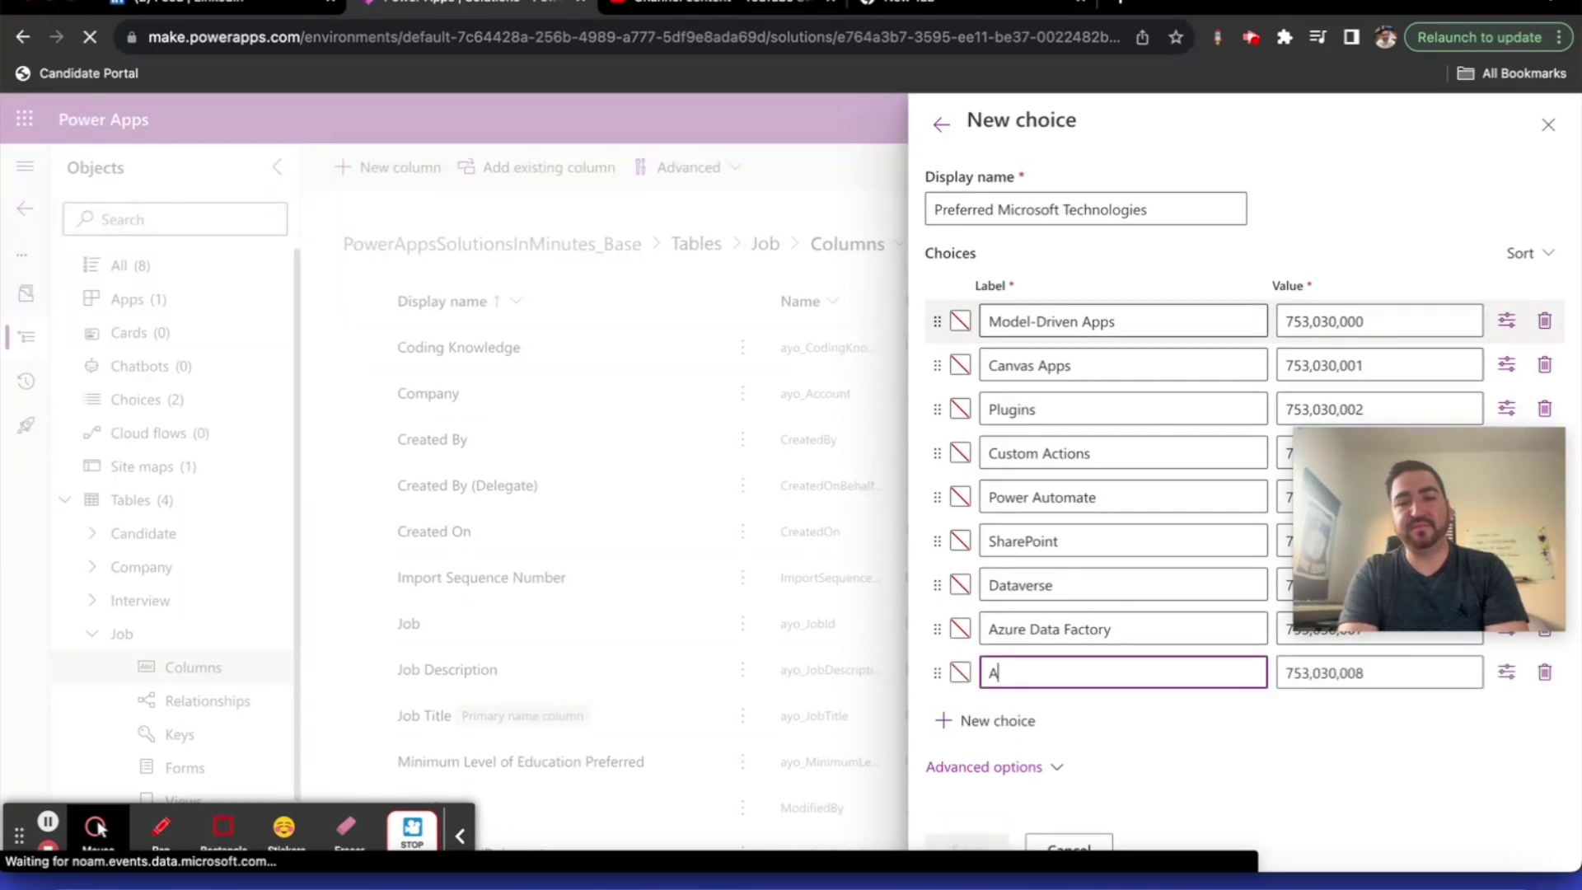
text(zure Log)
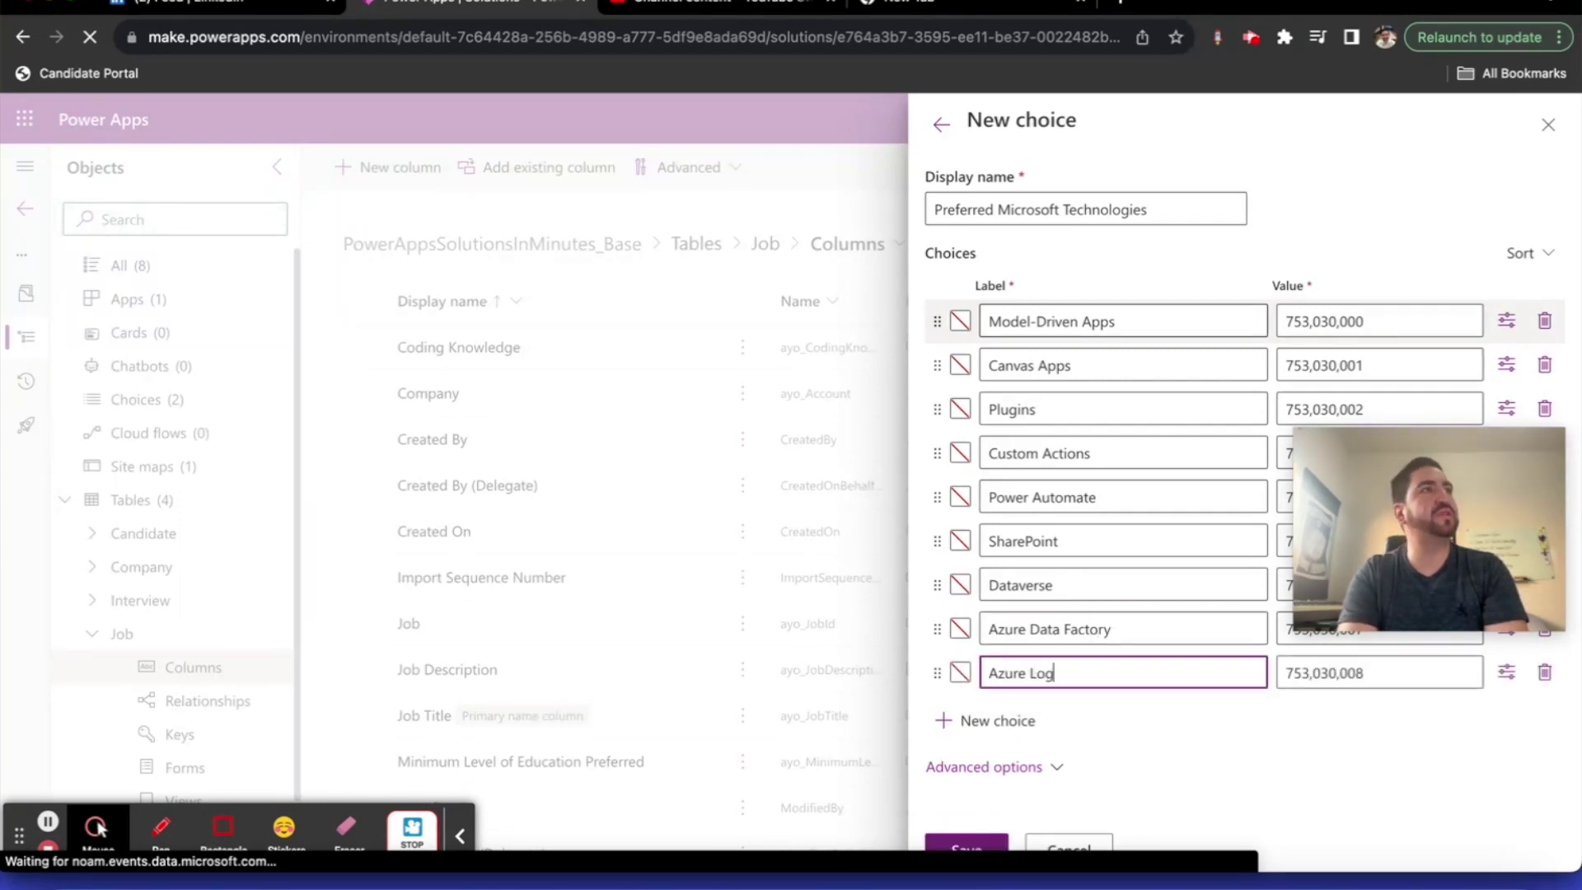
text(ic Apps)
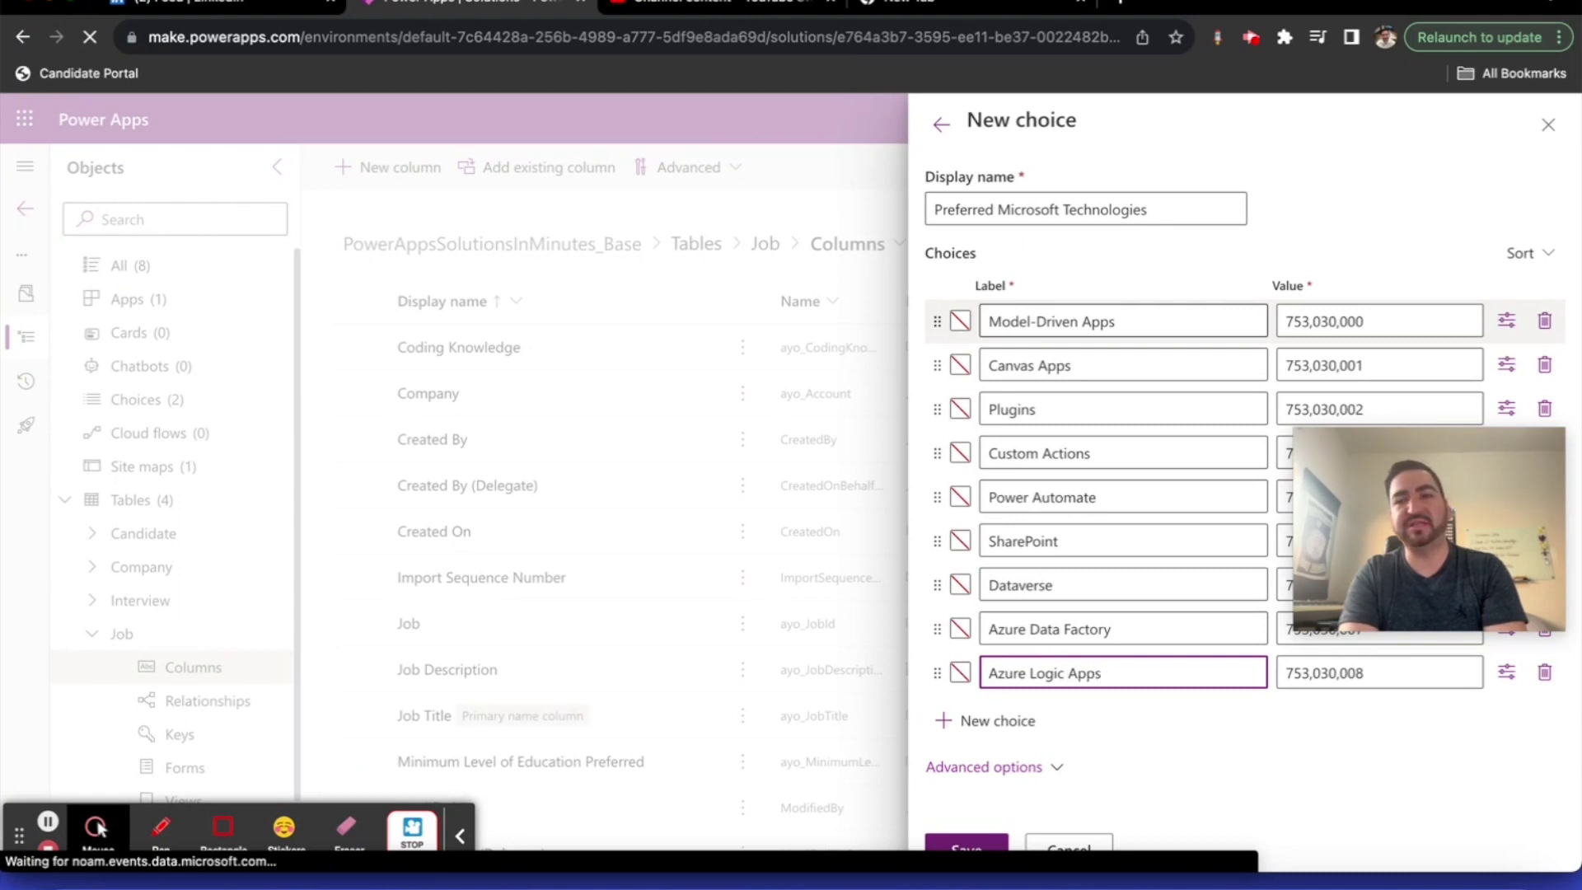
key(Return)
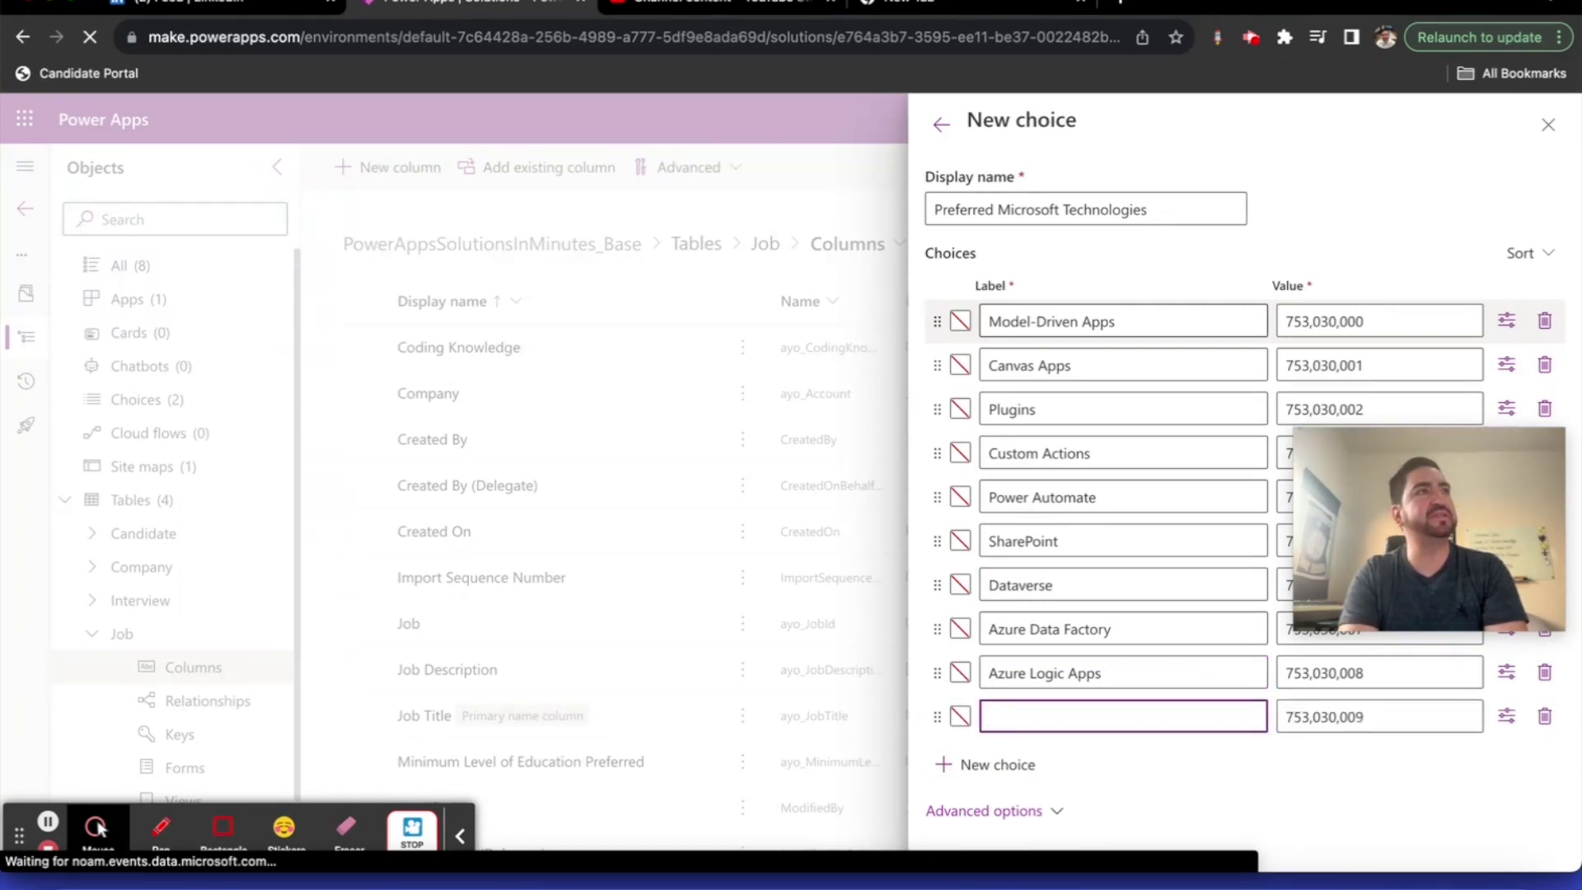
Add the labels Portals and Power BI below Azure Logic Apps in the new choice
text(Portals)
key(Return)
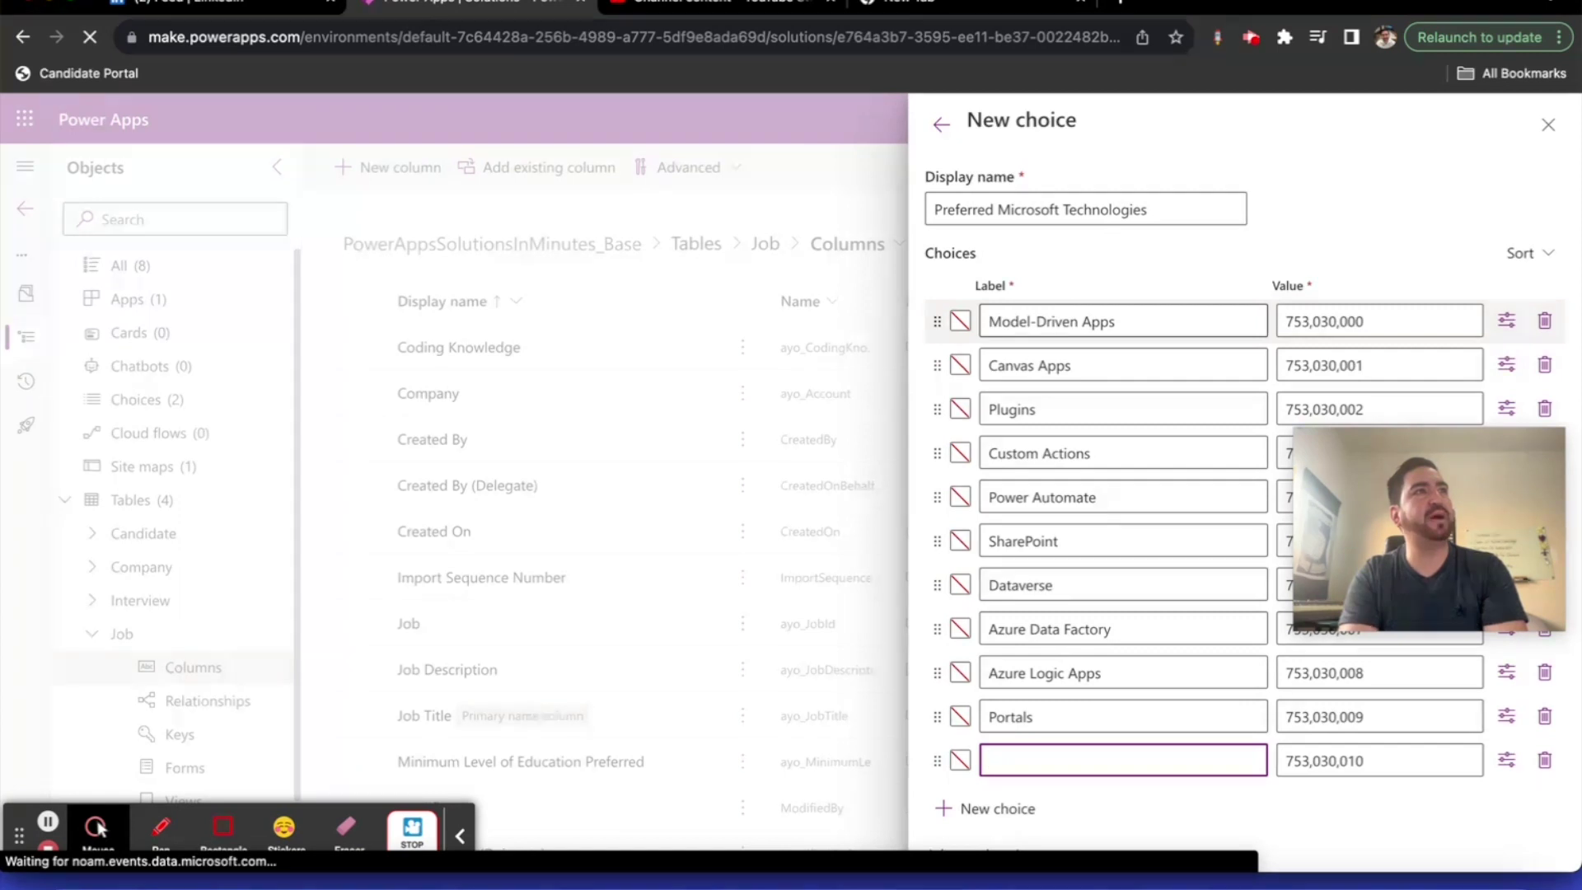
text(Powe)
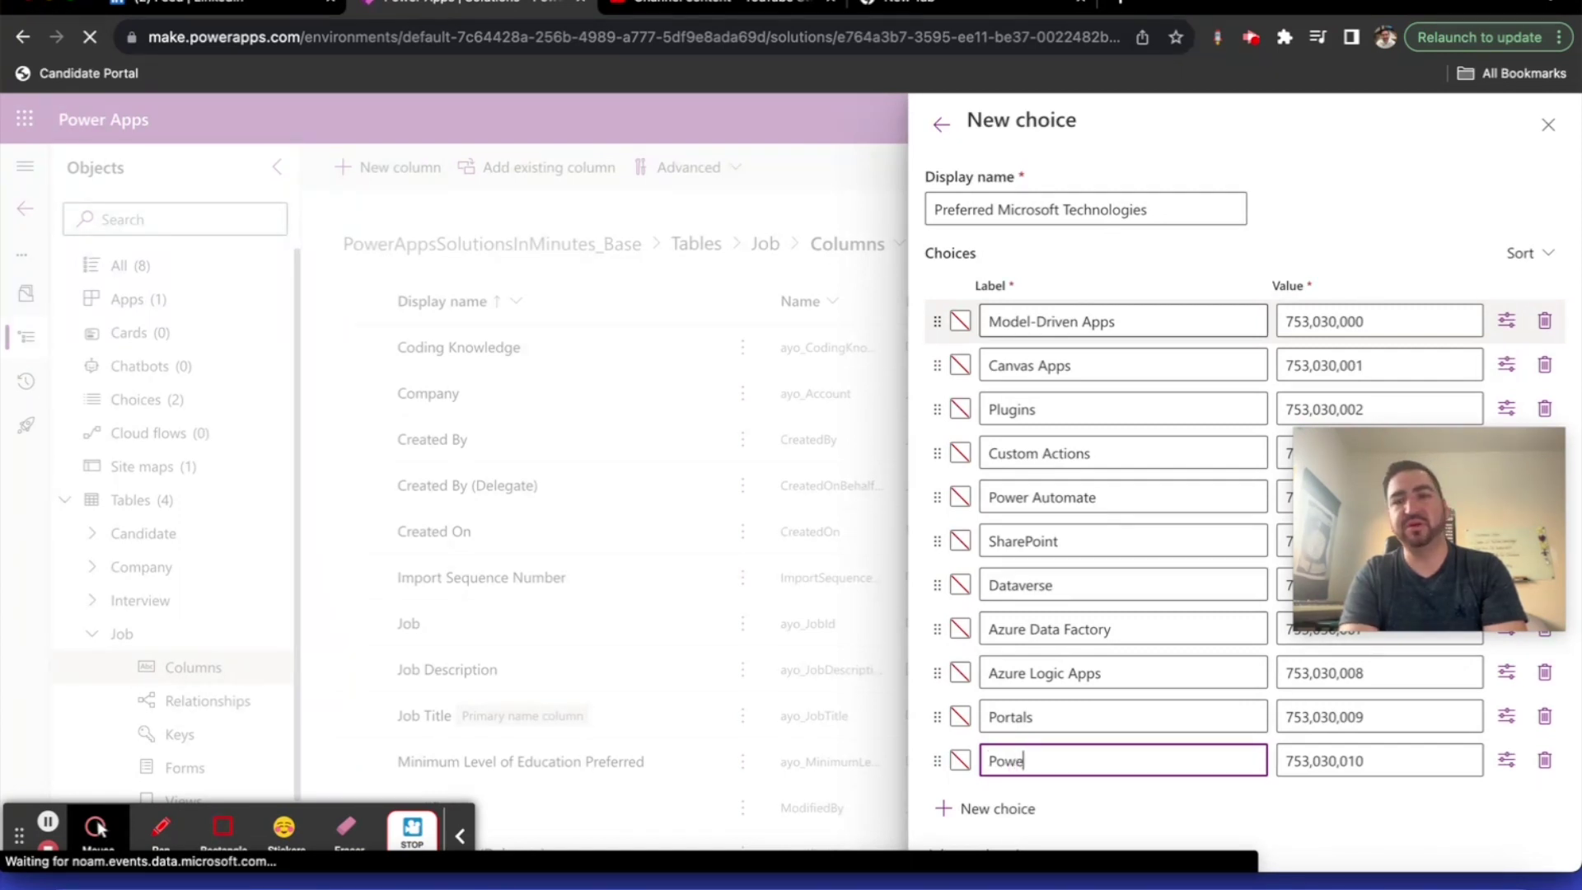
text(r Bi)
key(BackSpace)
text(I)
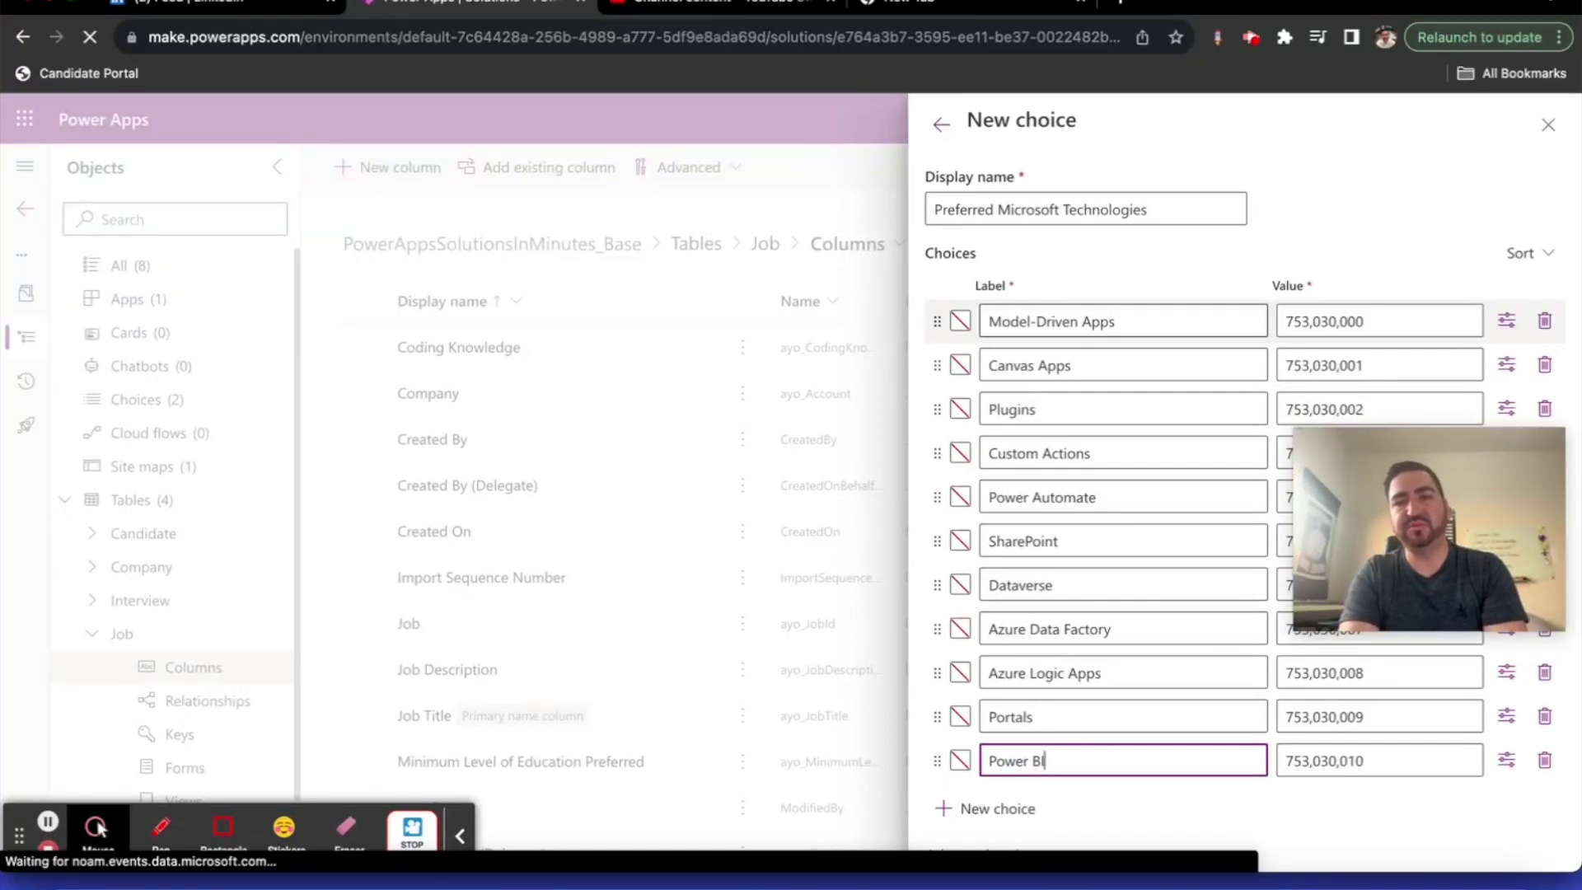
key(Tab)
key(Return)
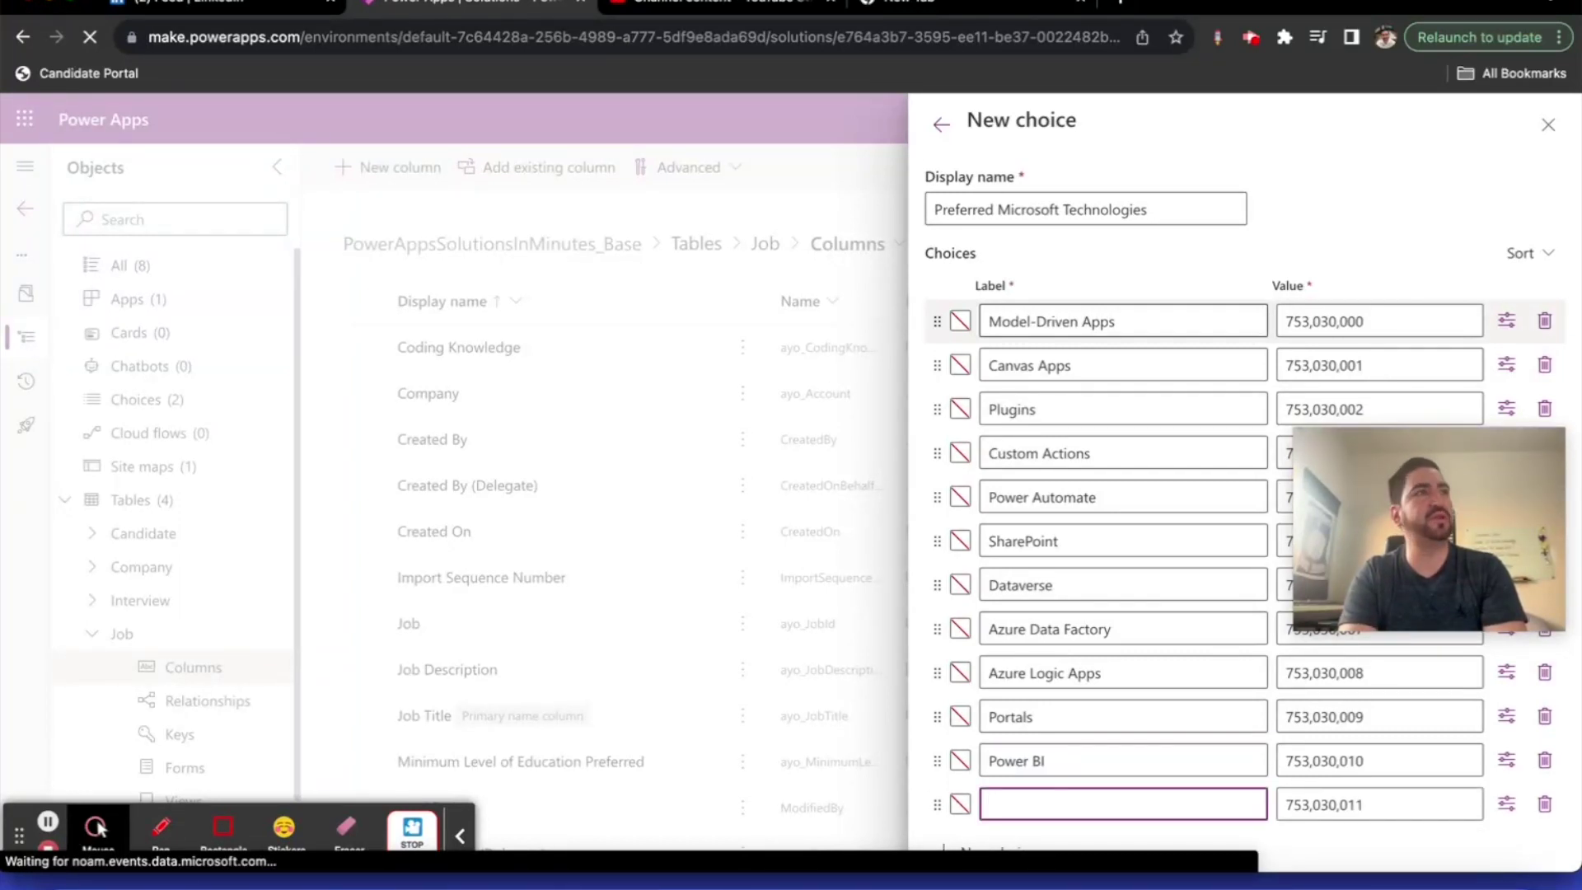
Add the labels SQL, SSIS and SSRS below Power BI and save the Preferred Microsoft Technologies choice
text(SQL)
key(Tab)
key(Return)
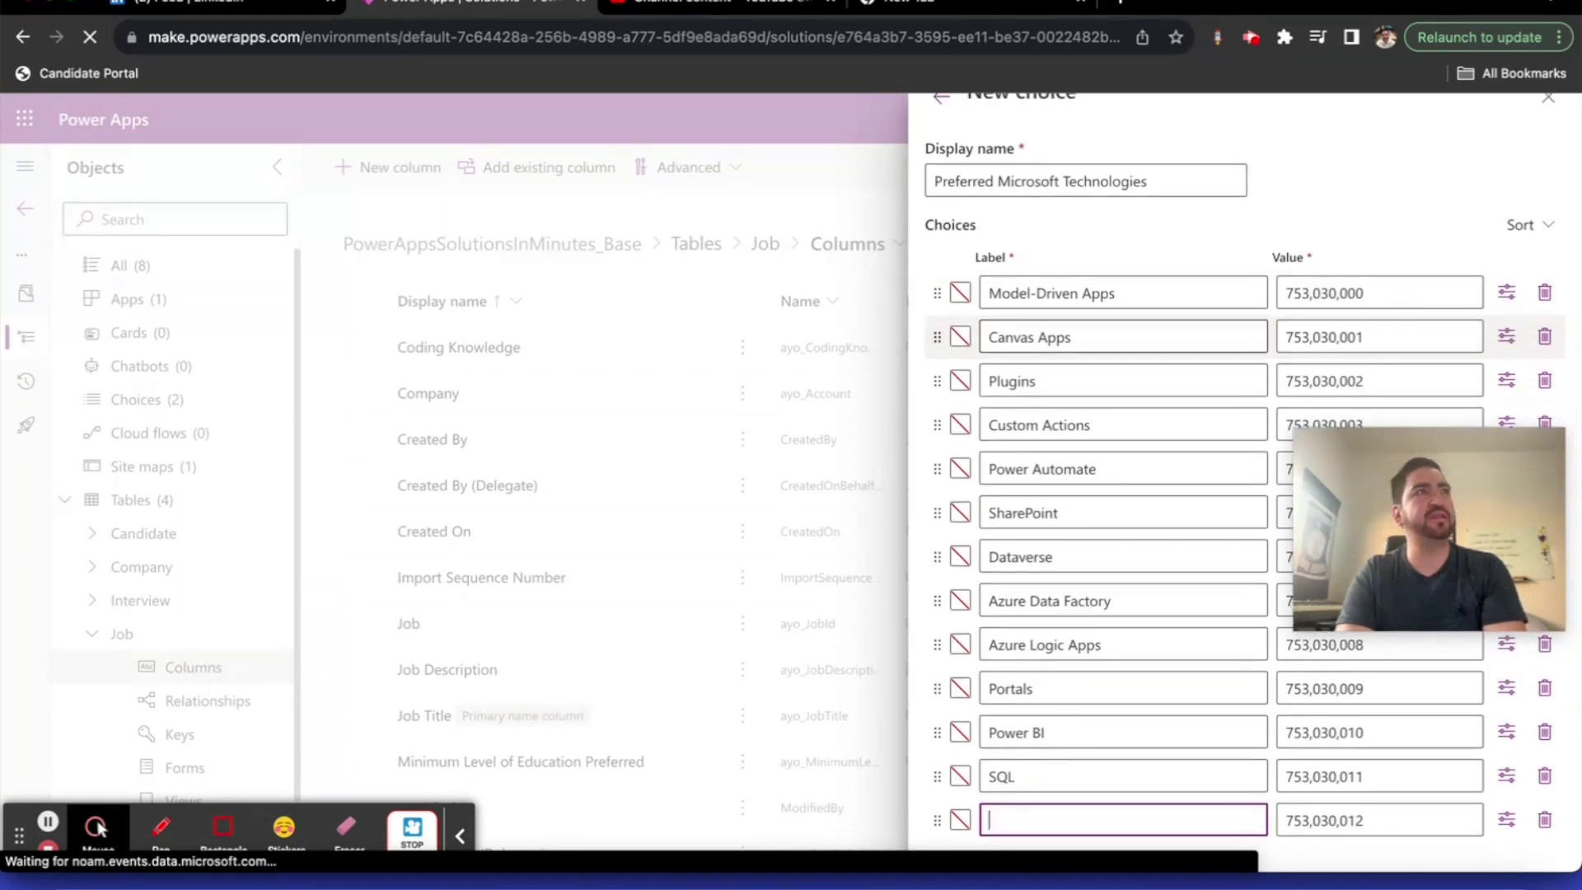
text(SSIS)
key(Return)
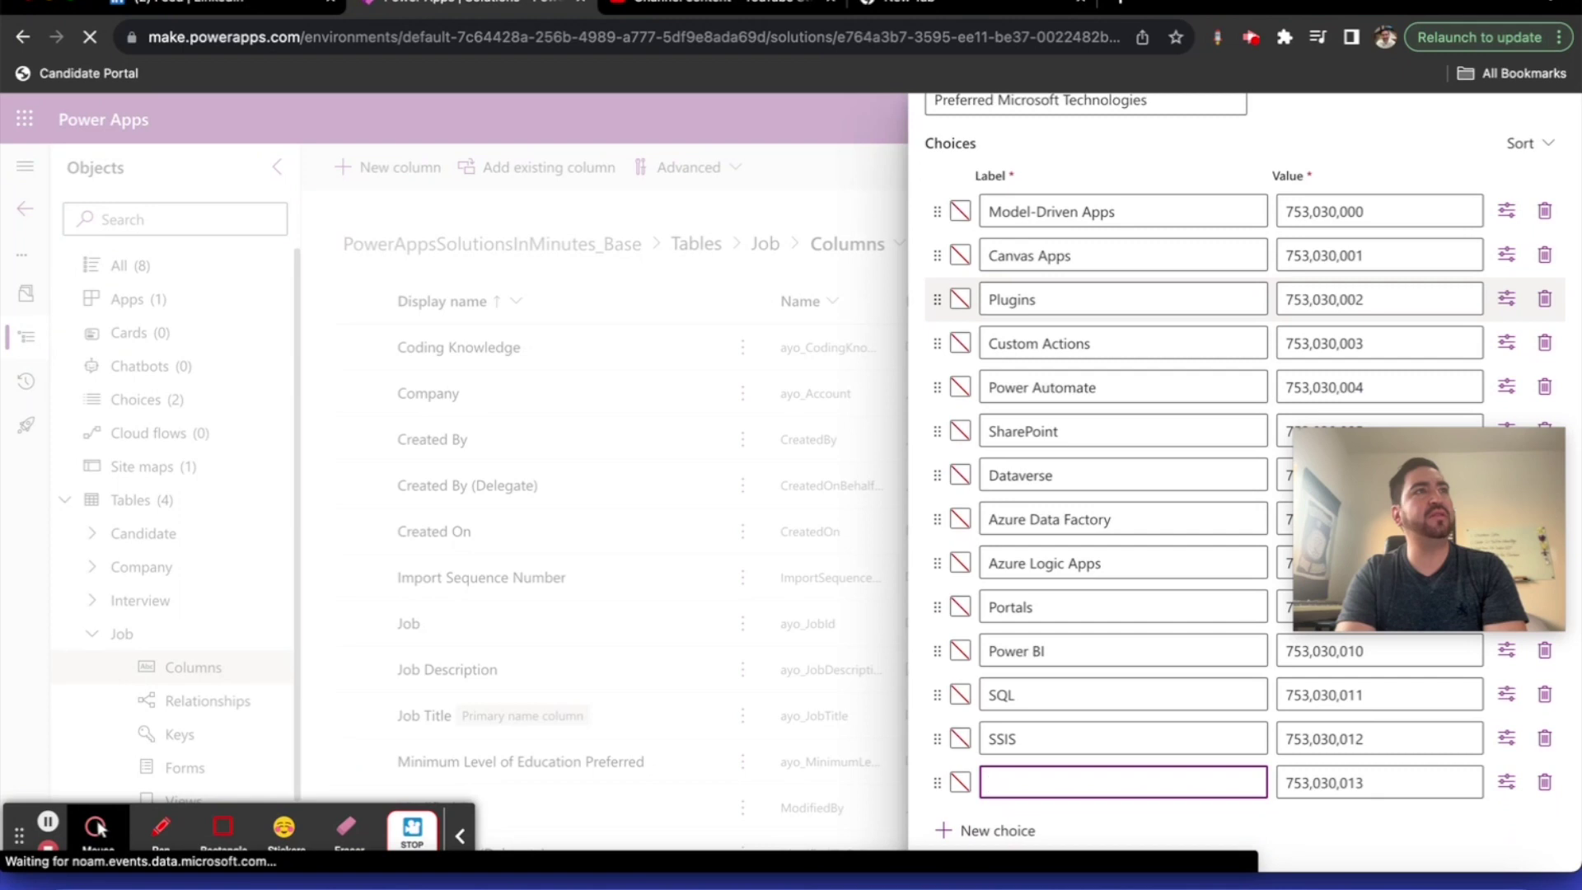
text(SSRS)
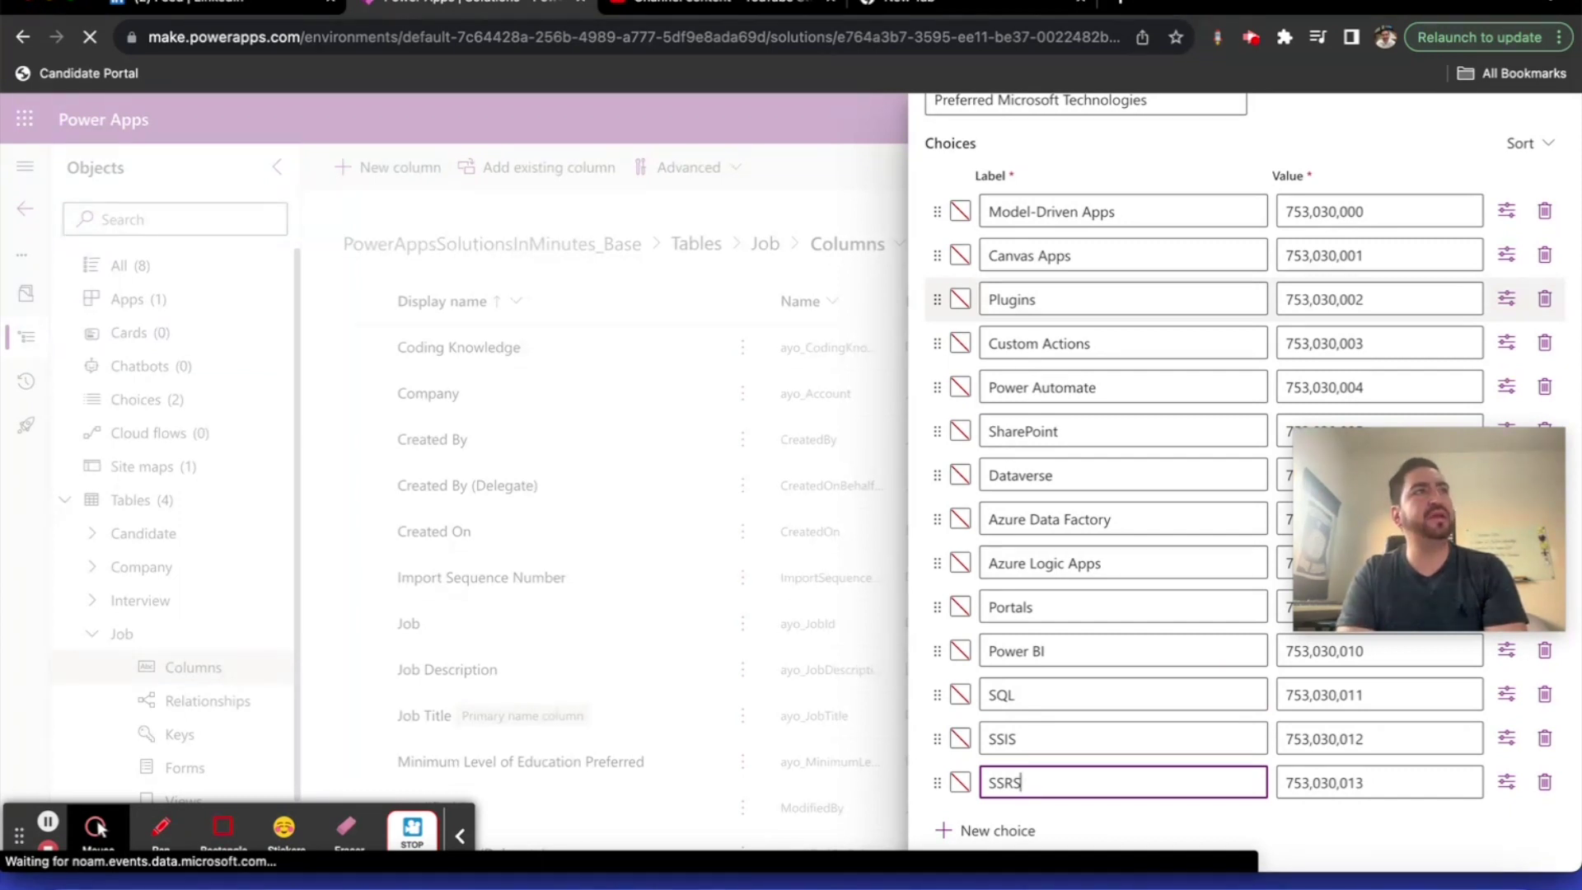
scroll(844, 443, down, 3)
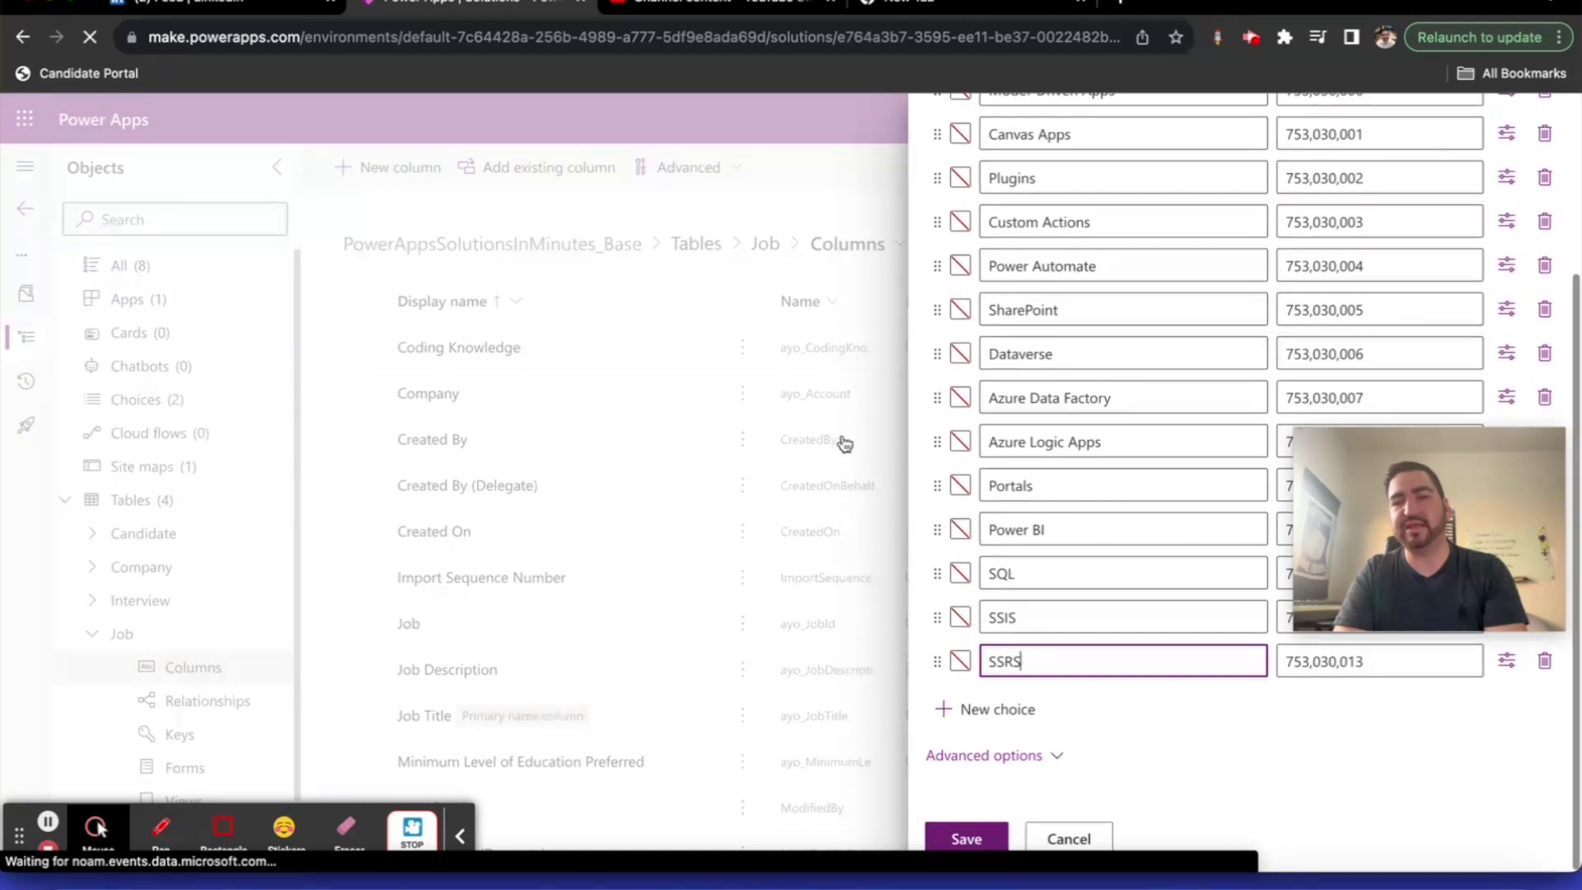
click(952, 830)
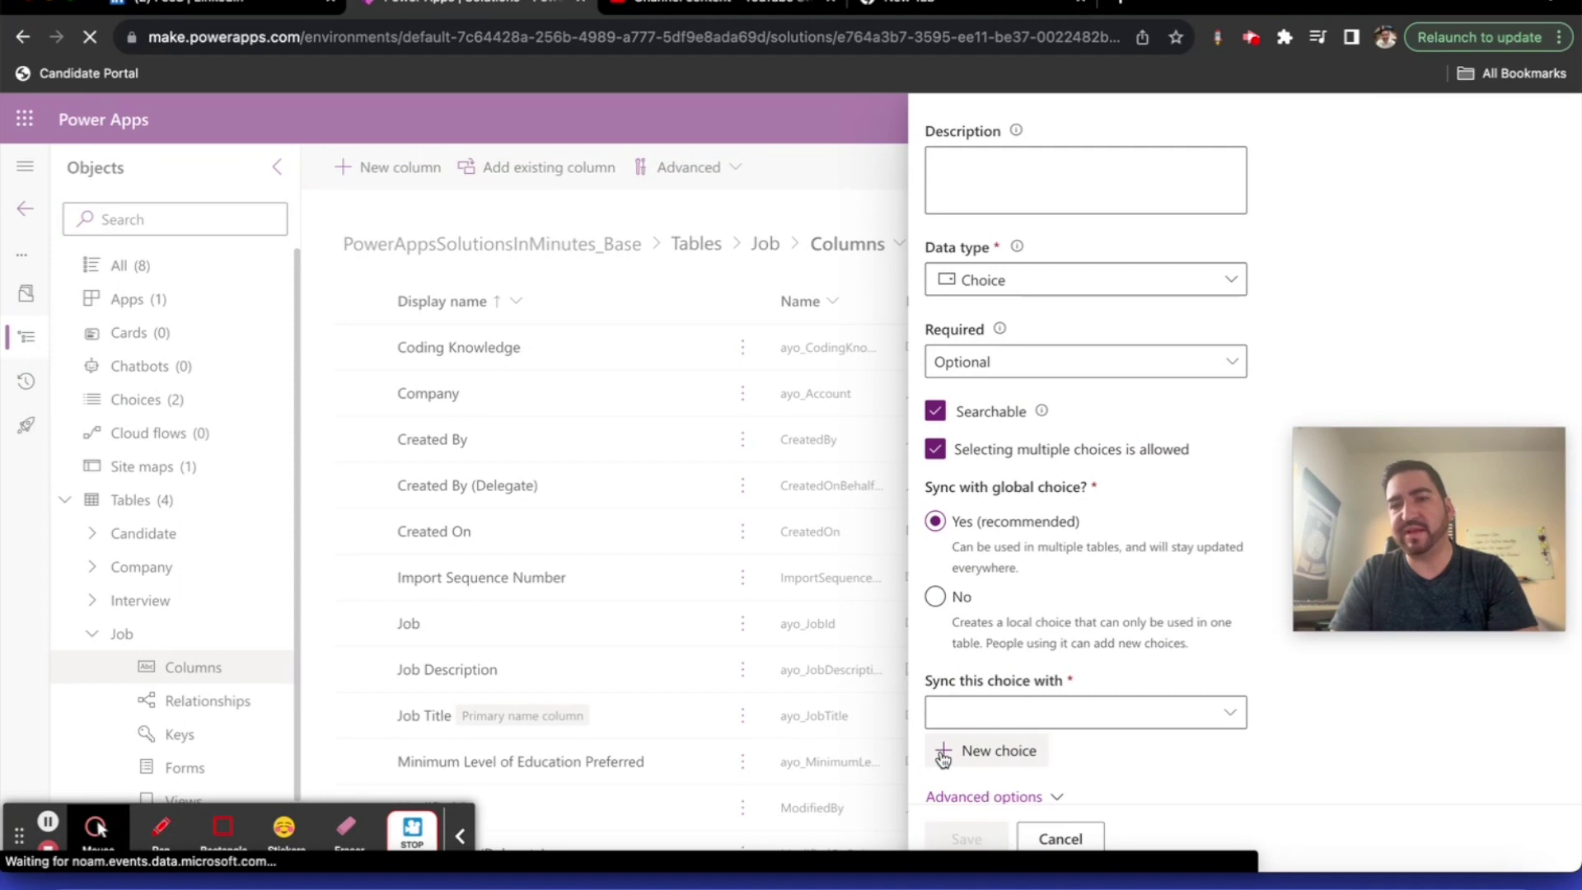
Sync the Desired Microsoft Technologies column with the Preferred Microsoft Technologies global choice and save the column
click(1095, 717)
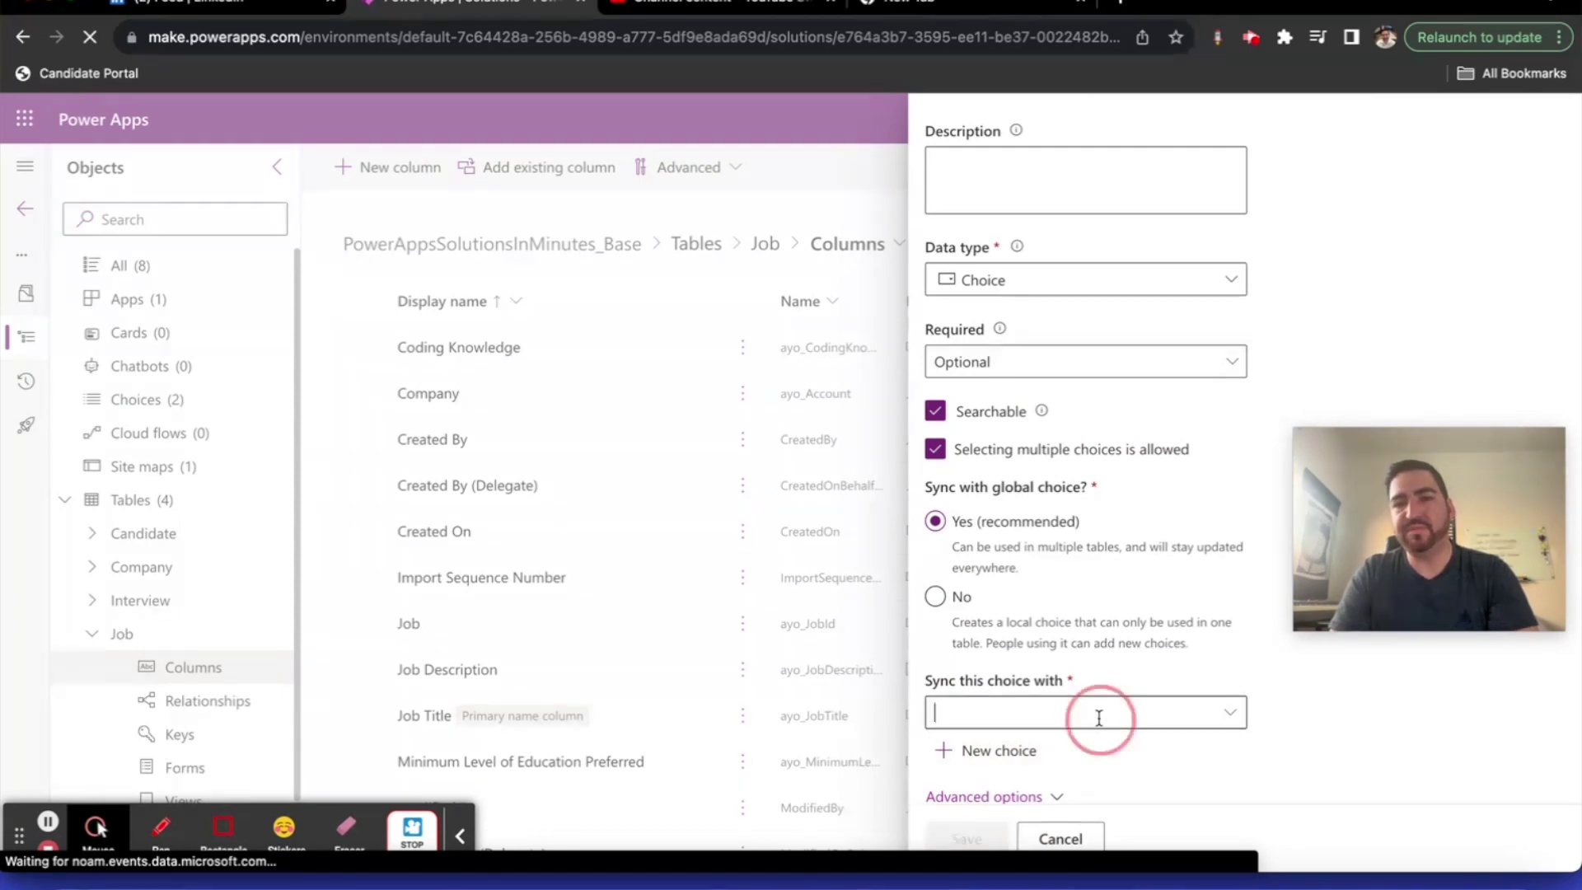
click(1227, 718)
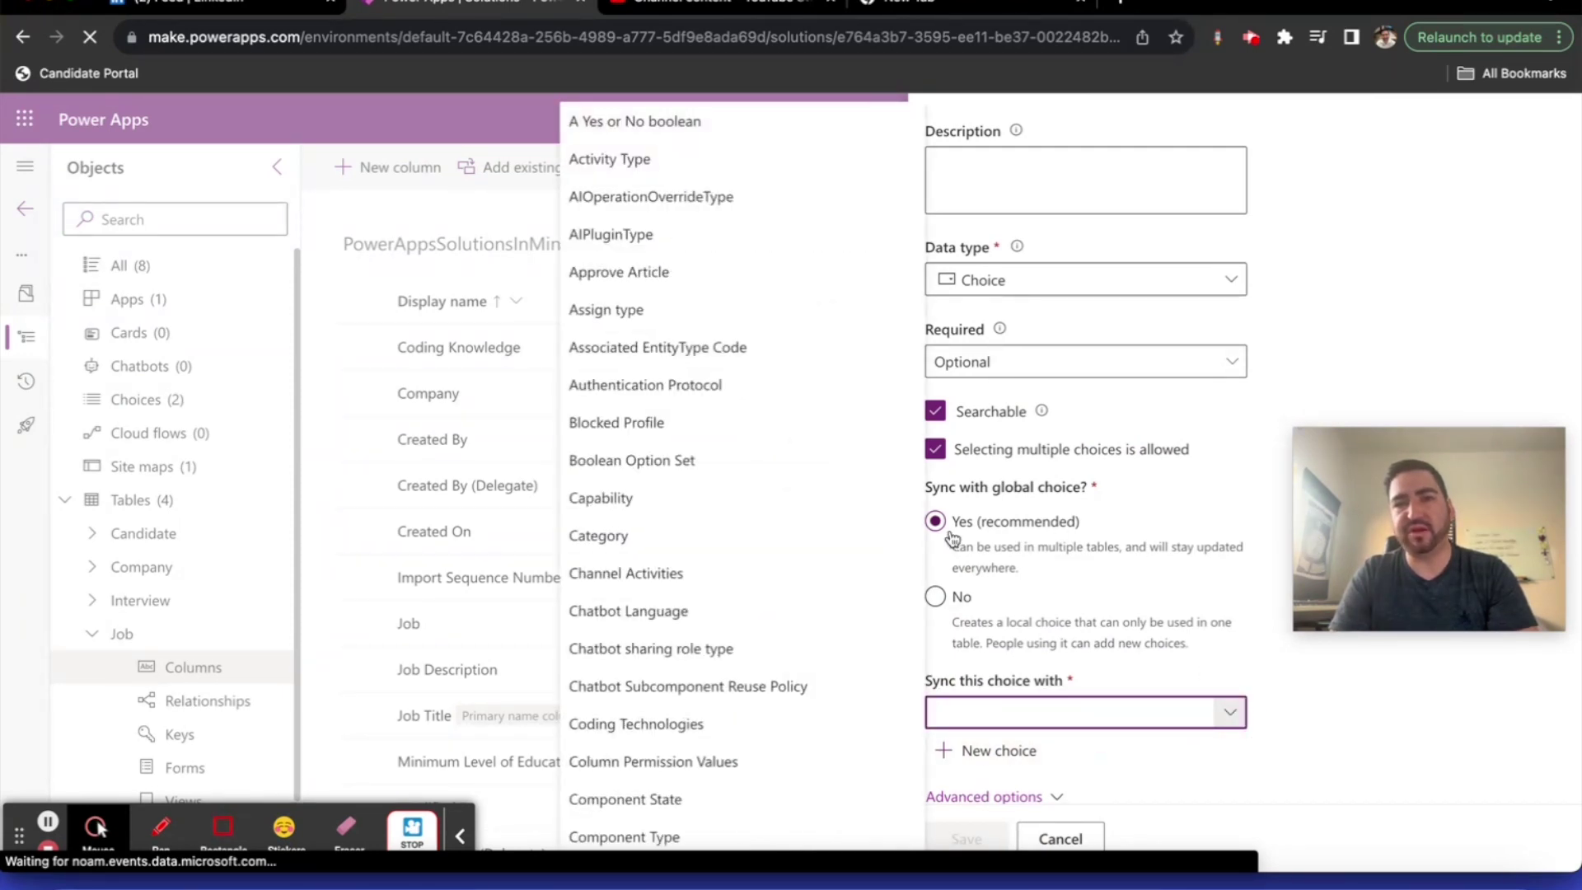
scroll(762, 540, down, 15)
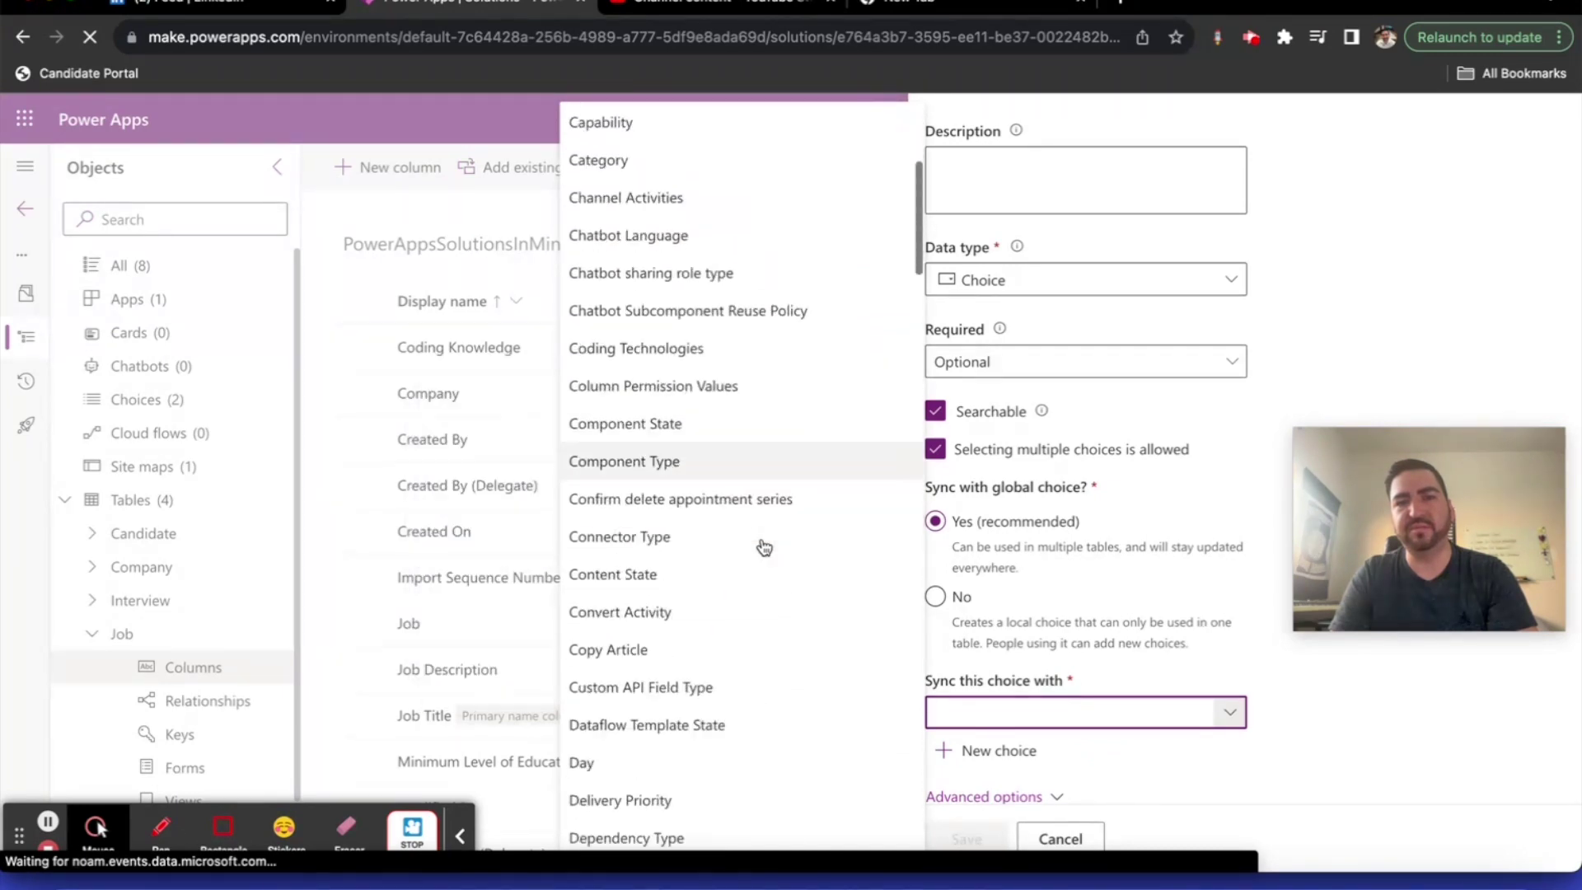
scroll(765, 546, down, 6)
scroll(765, 547, up, 10)
scroll(765, 547, down, 15)
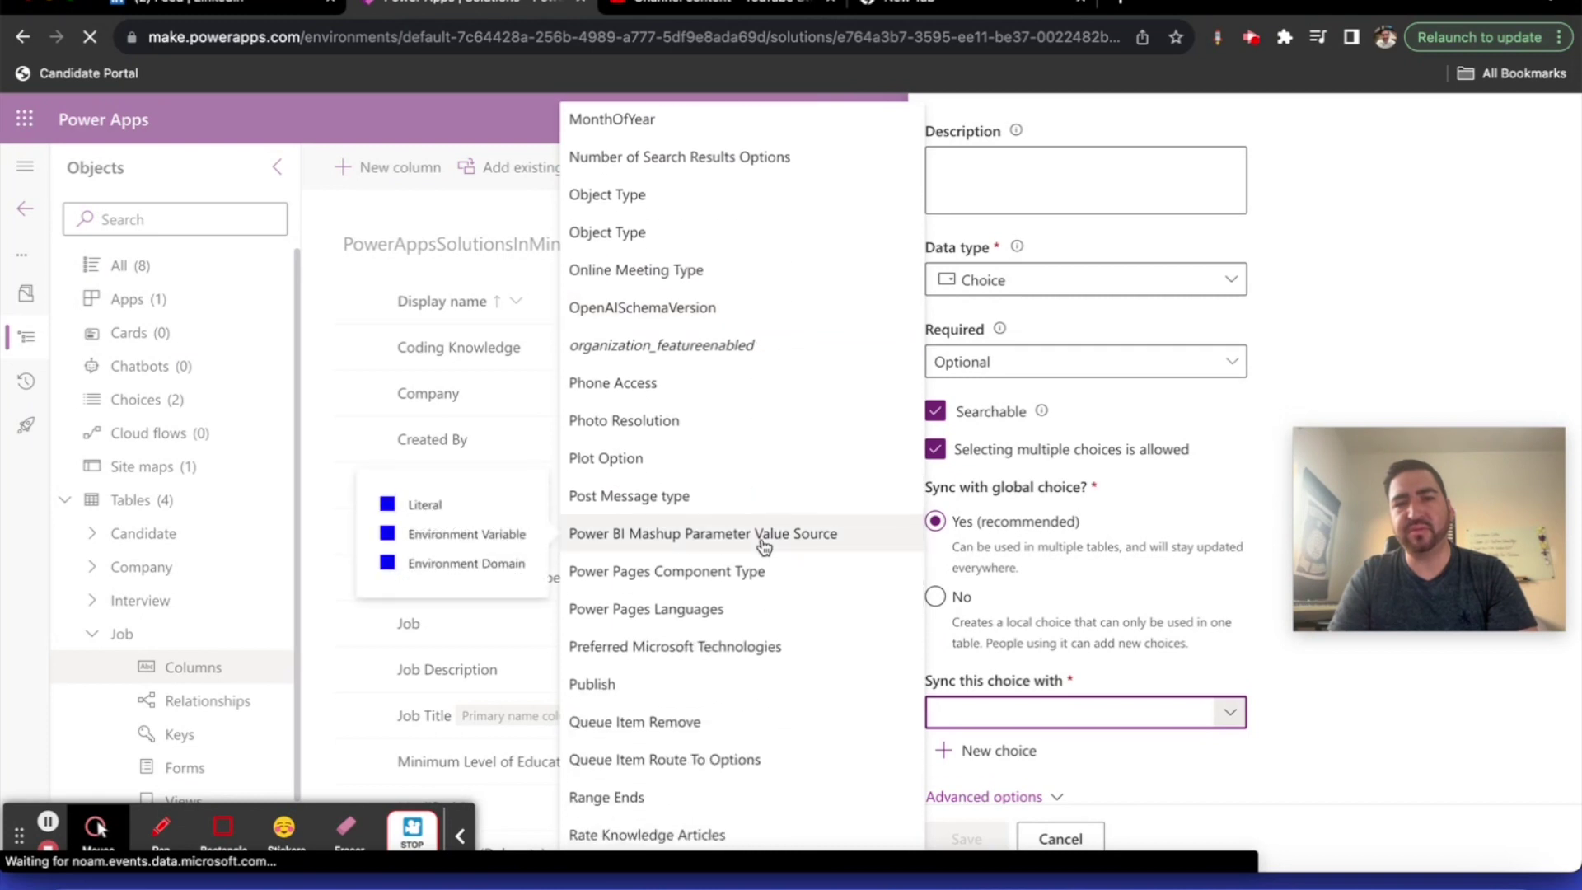
click(725, 646)
click(966, 839)
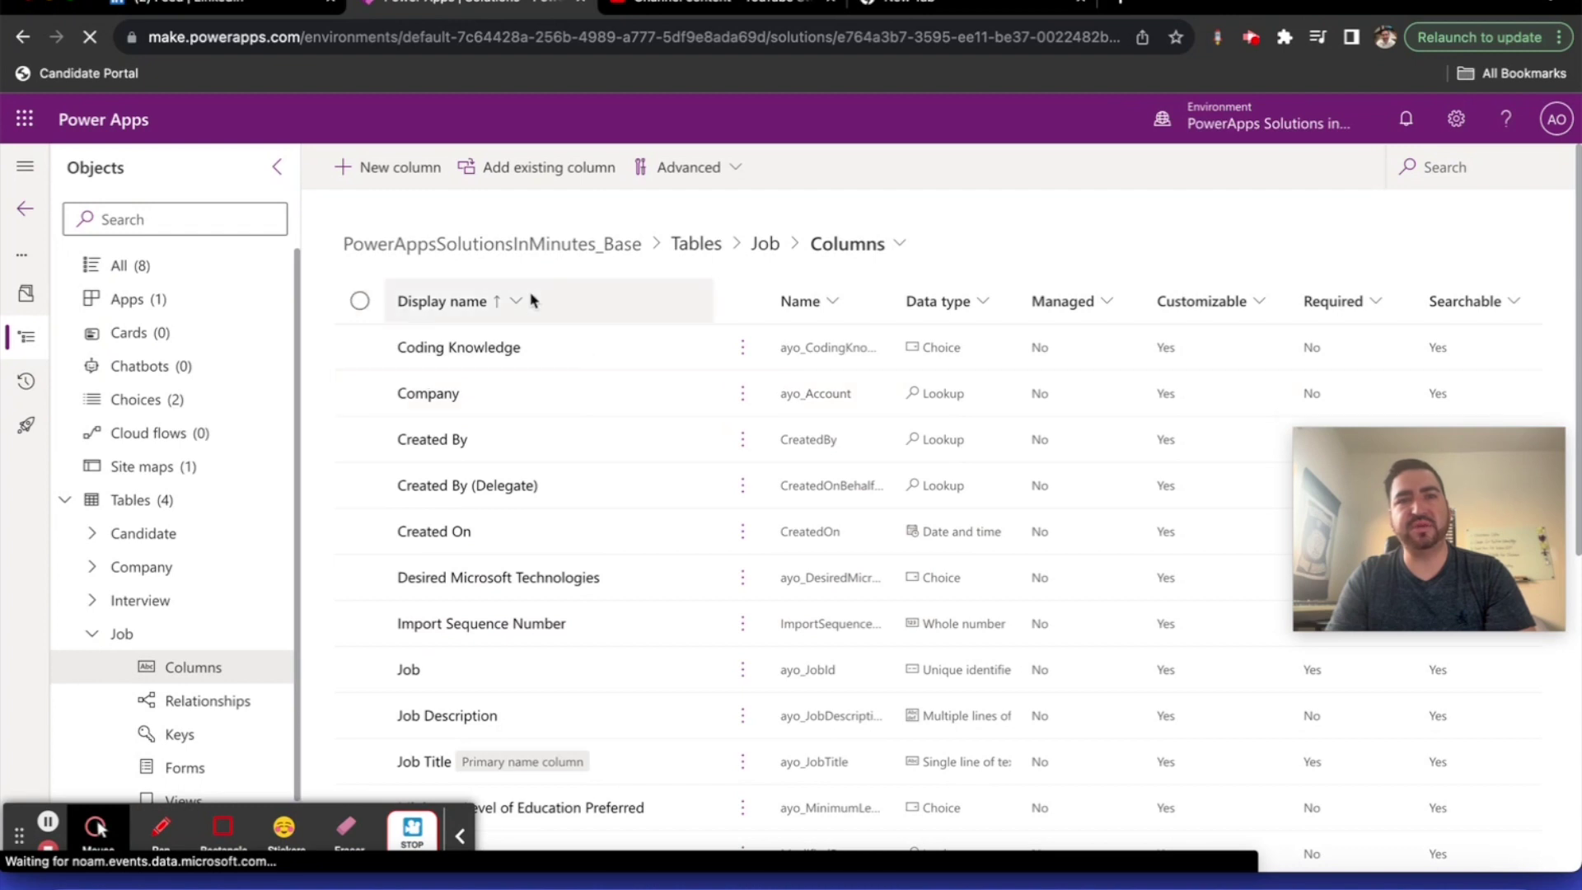
Start a new Job column named Certifications with the Choice data type and allow selecting multiple choices
click(402, 169)
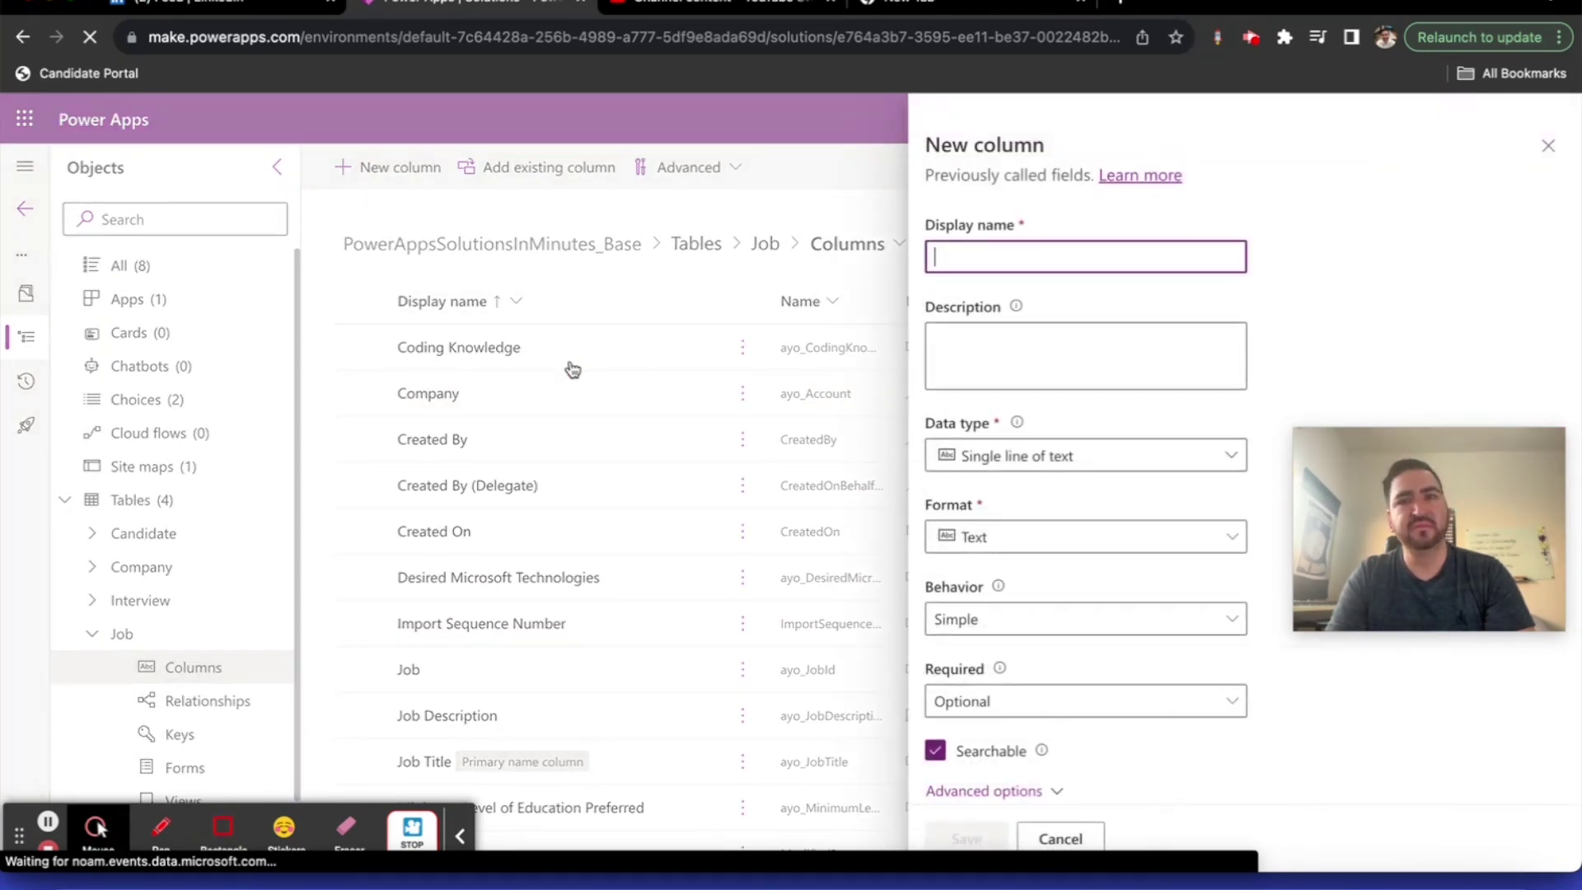
text(Certifi)
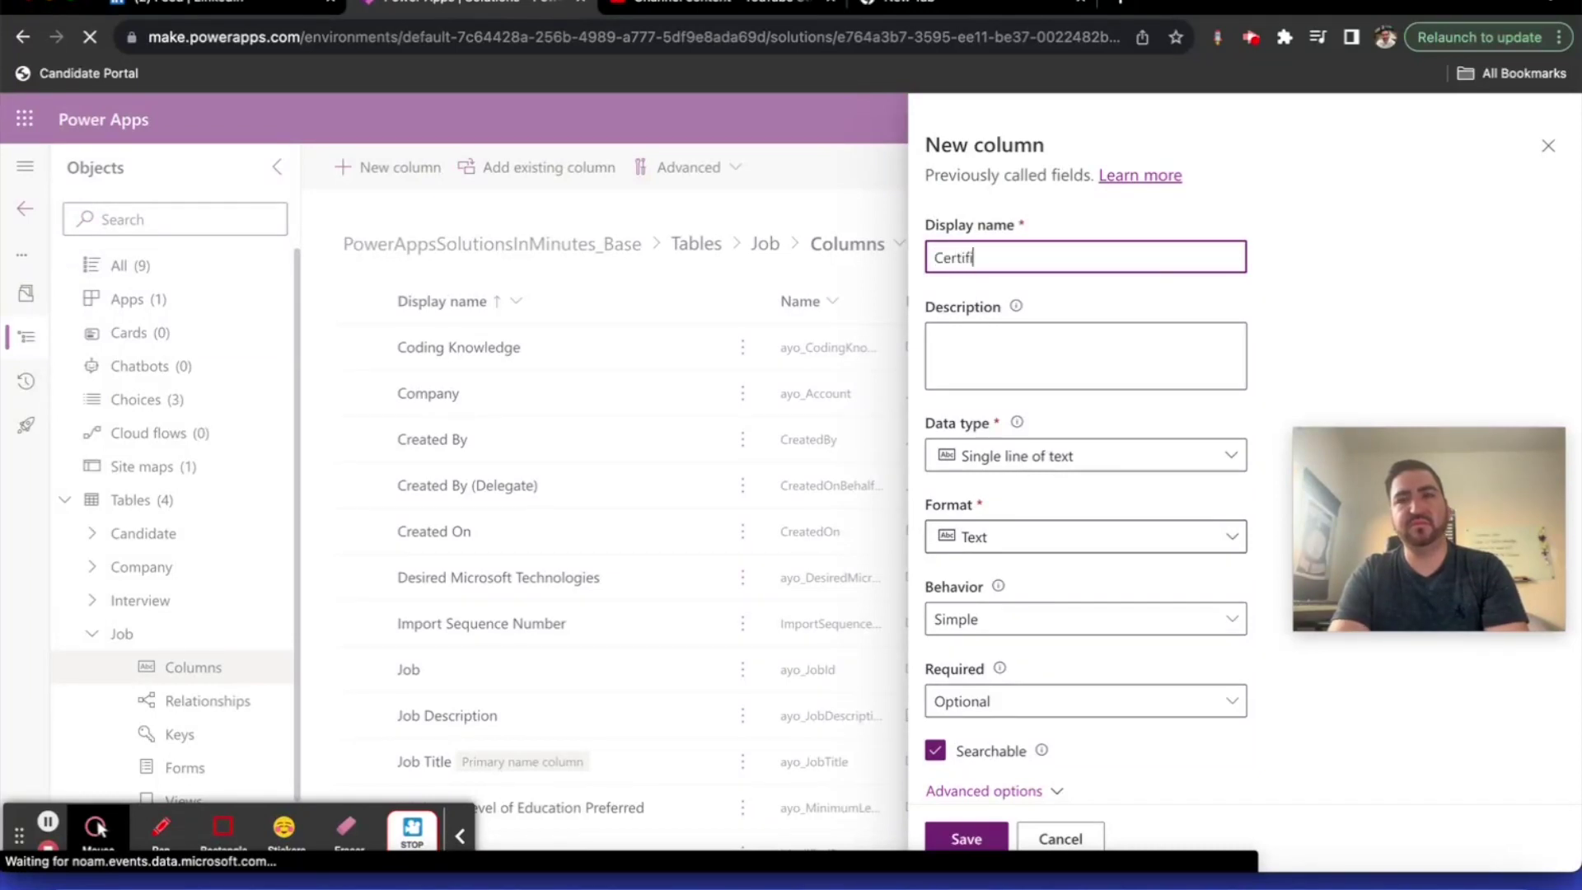
text(cations)
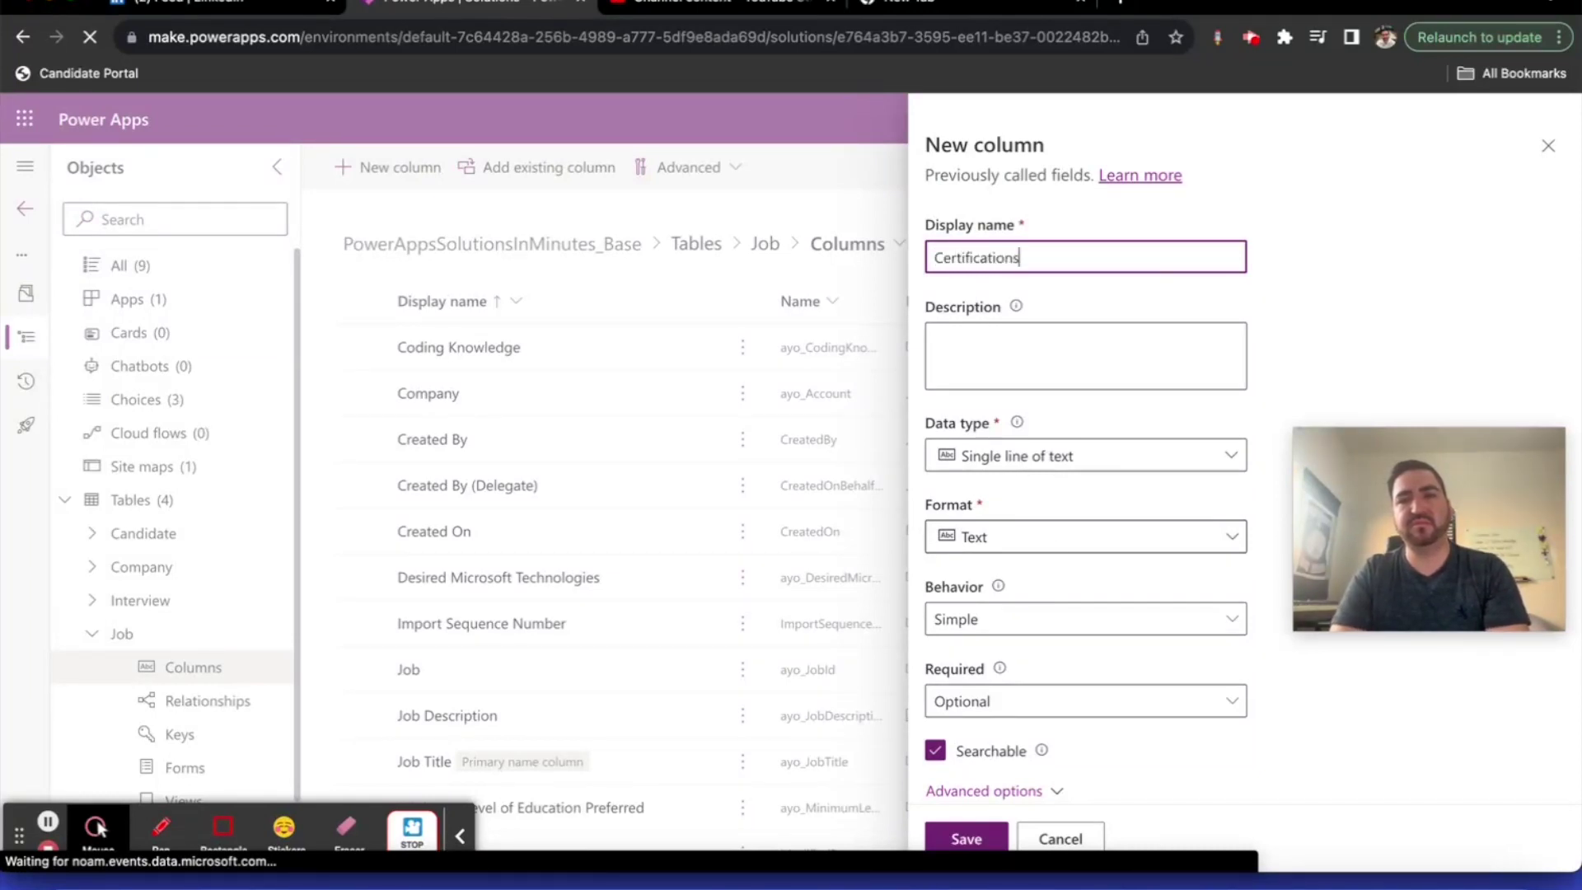
click(1225, 462)
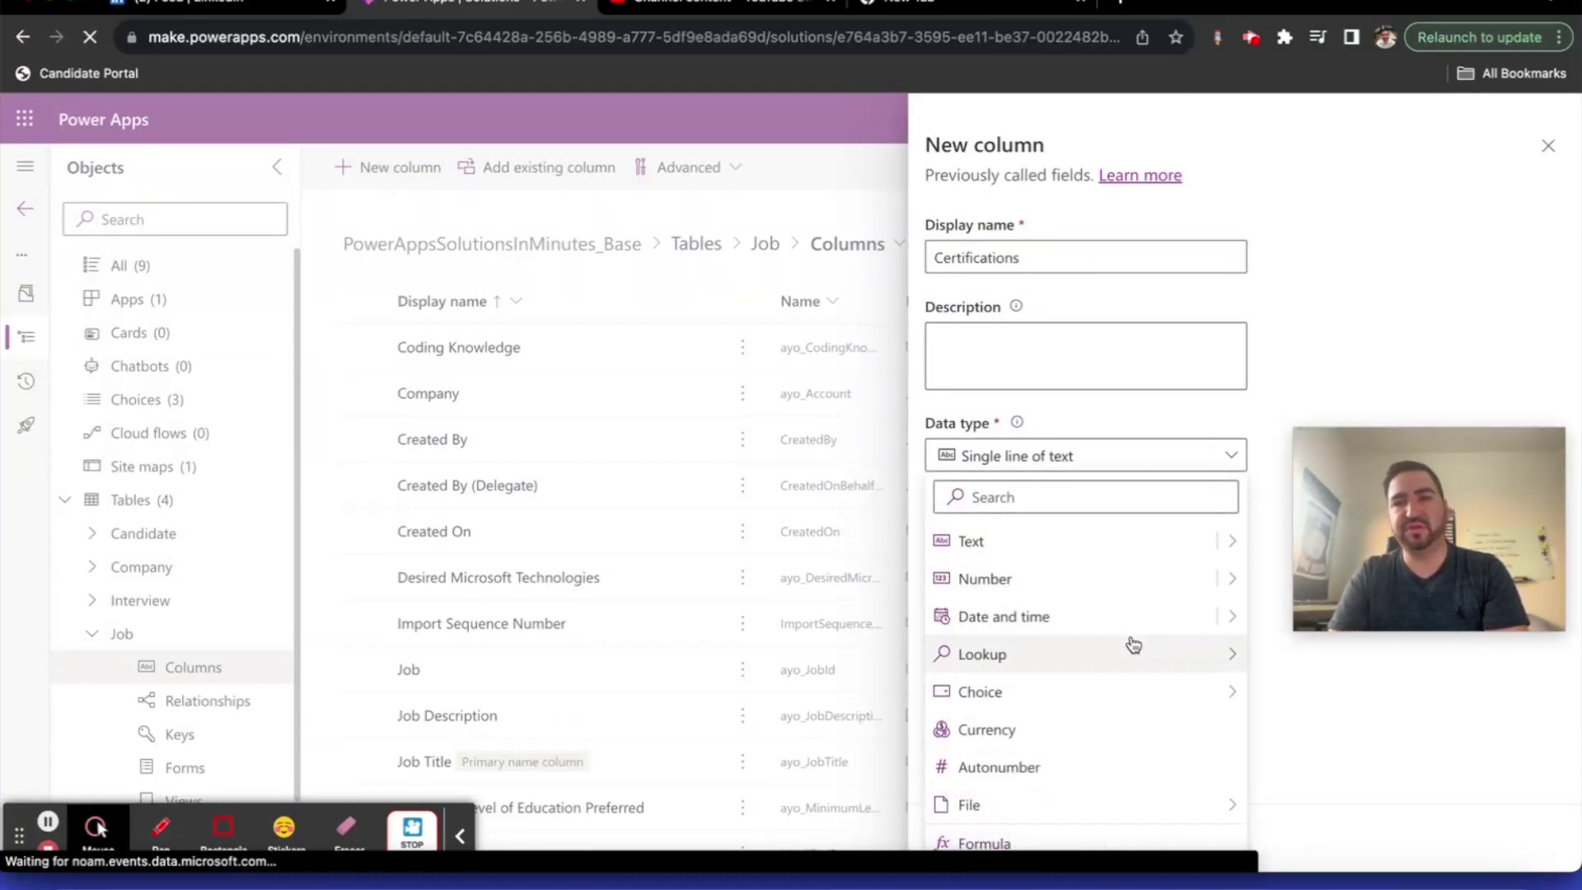
mouse_move(1200, 690)
click(1269, 694)
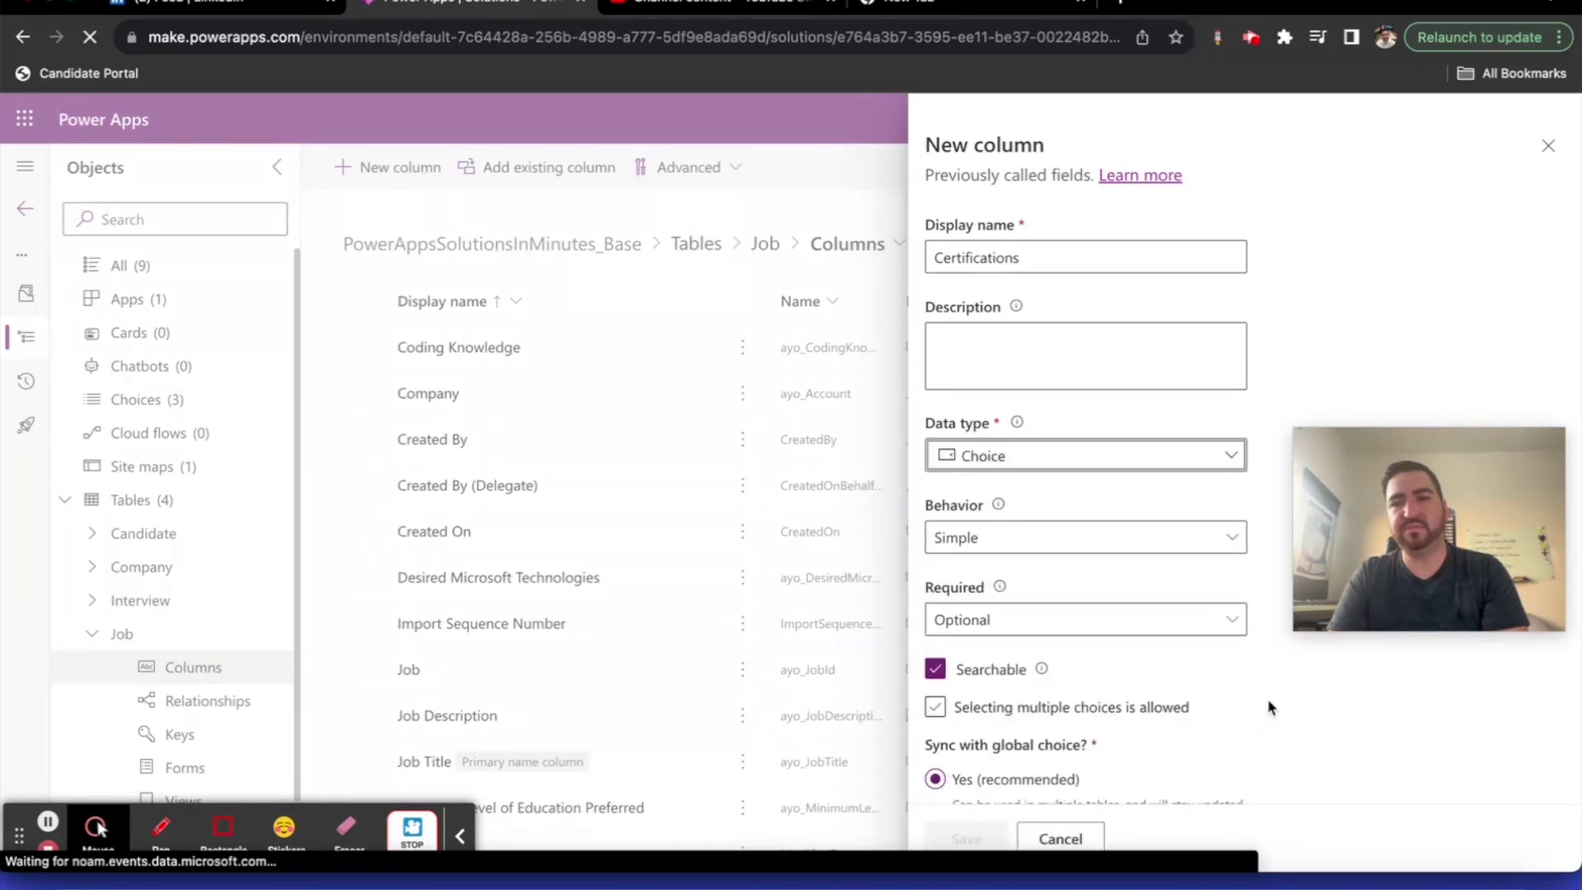
scroll(1191, 593, down, 2)
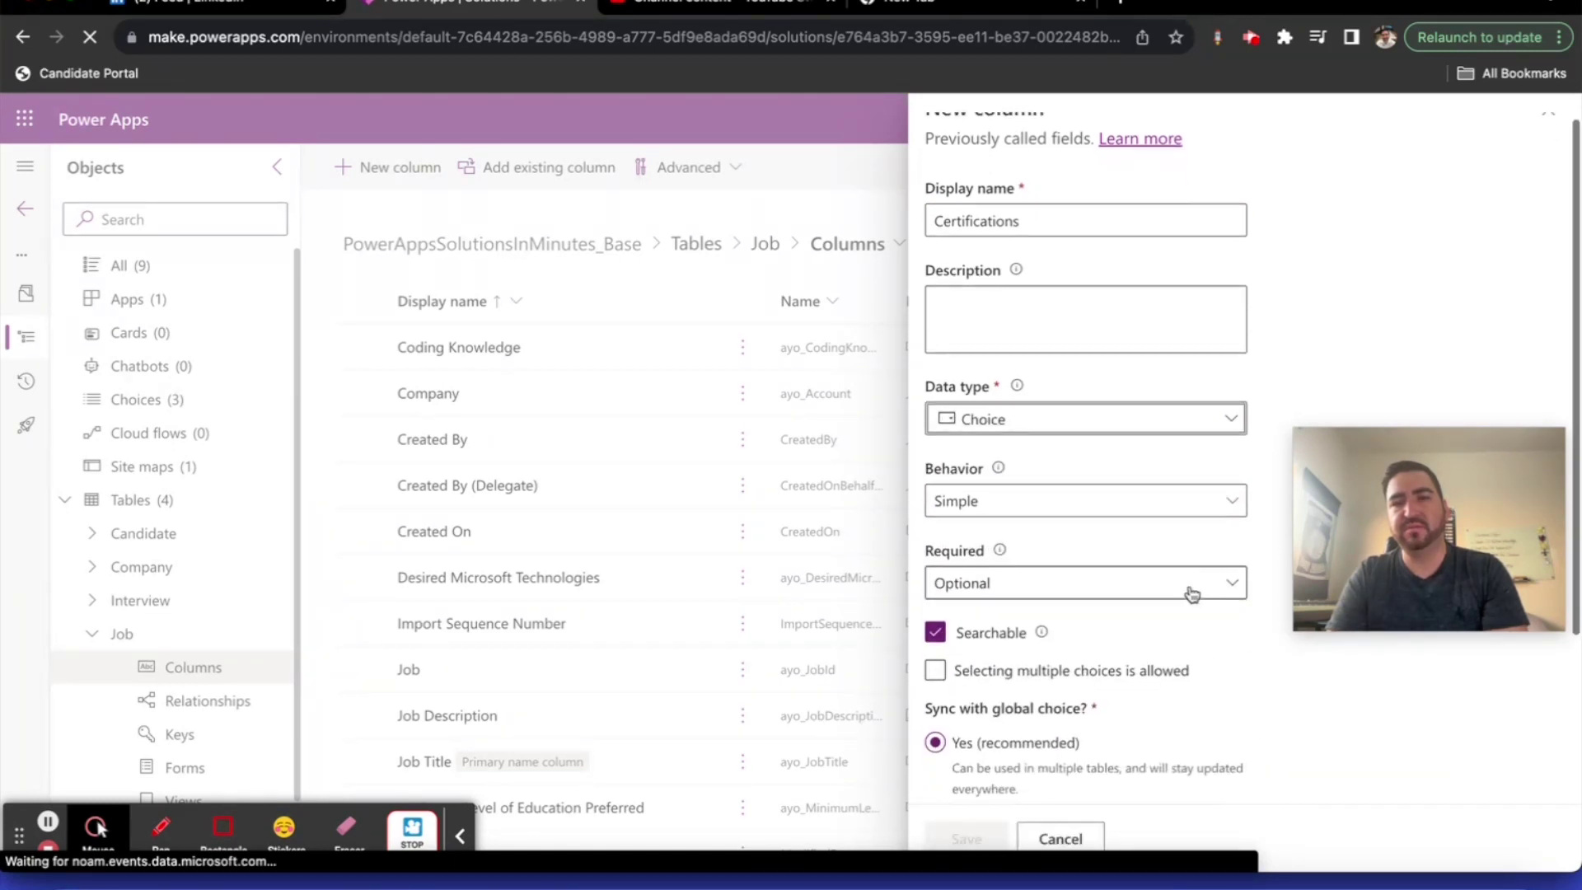
click(1112, 612)
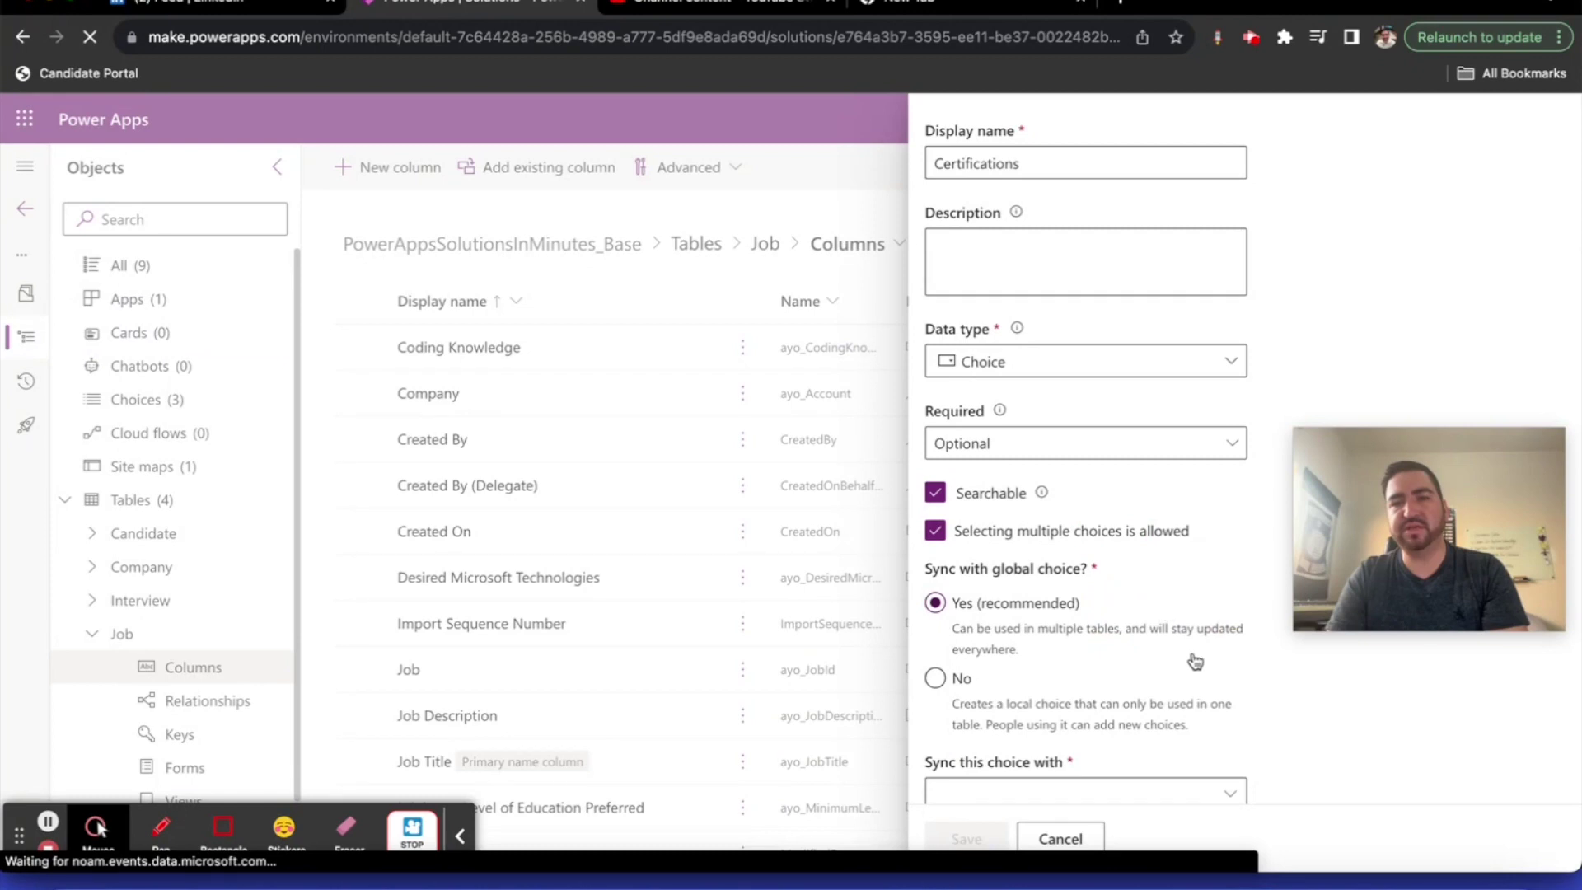
scroll(1219, 664, down, 2)
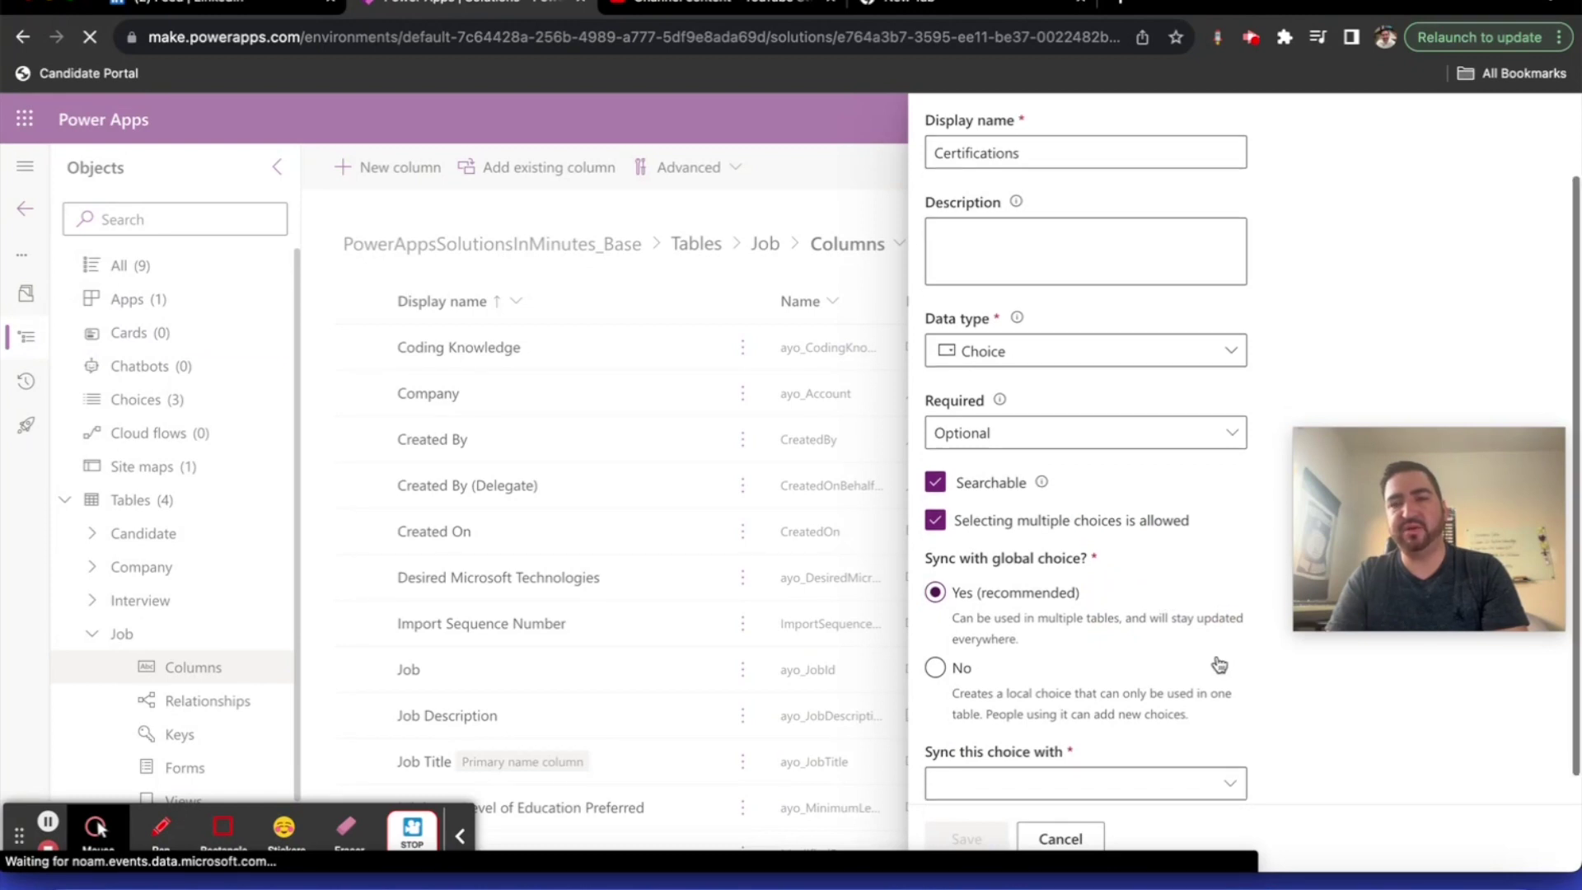
scroll(1221, 725, down, 1)
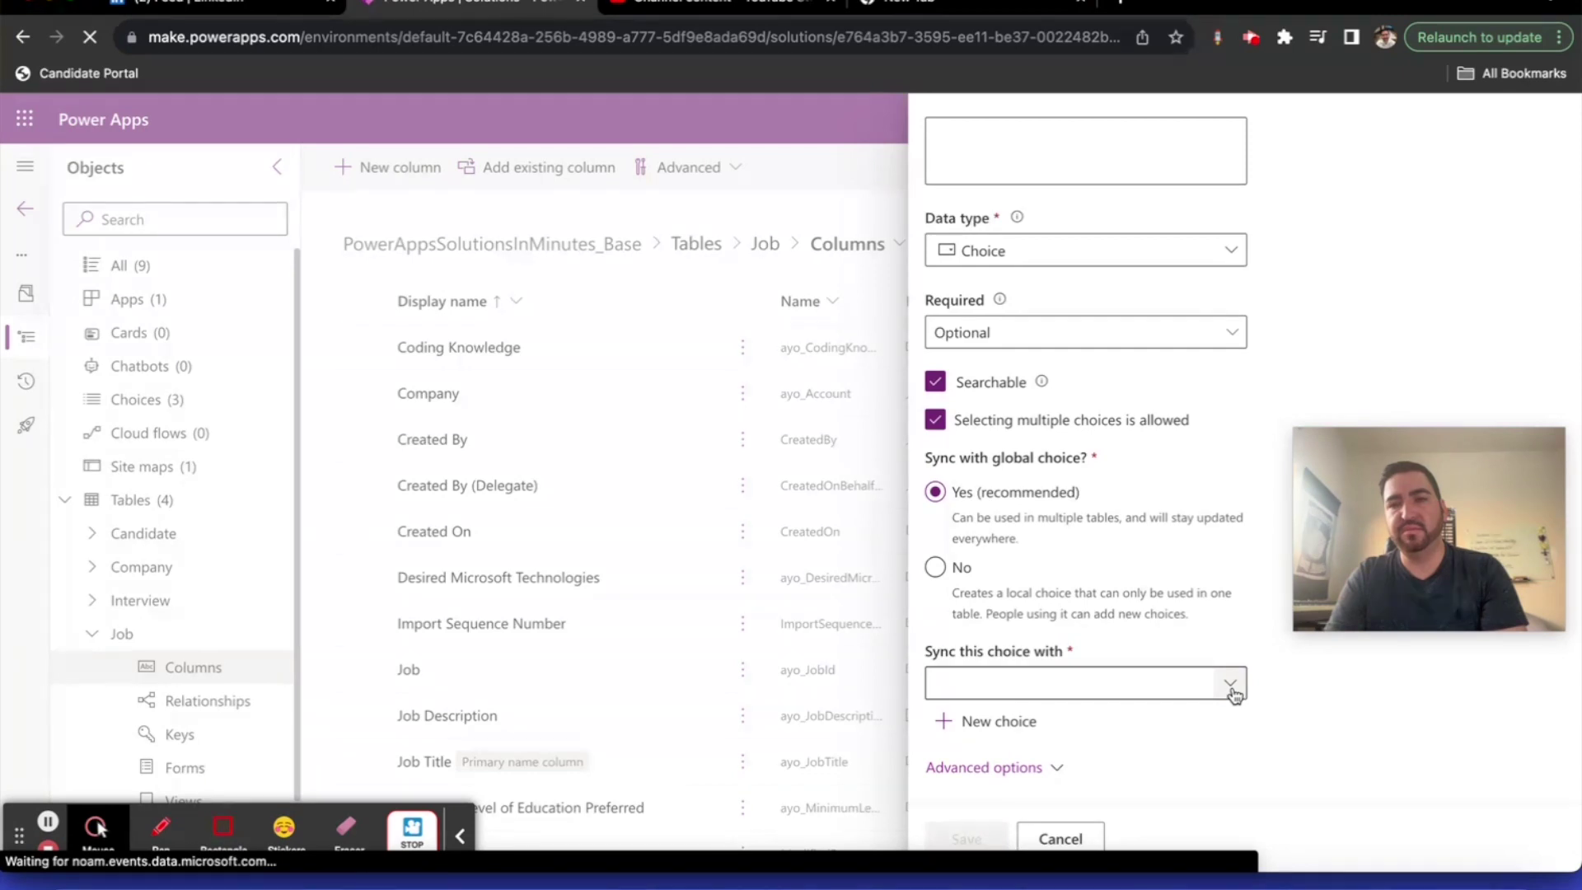
click(1231, 688)
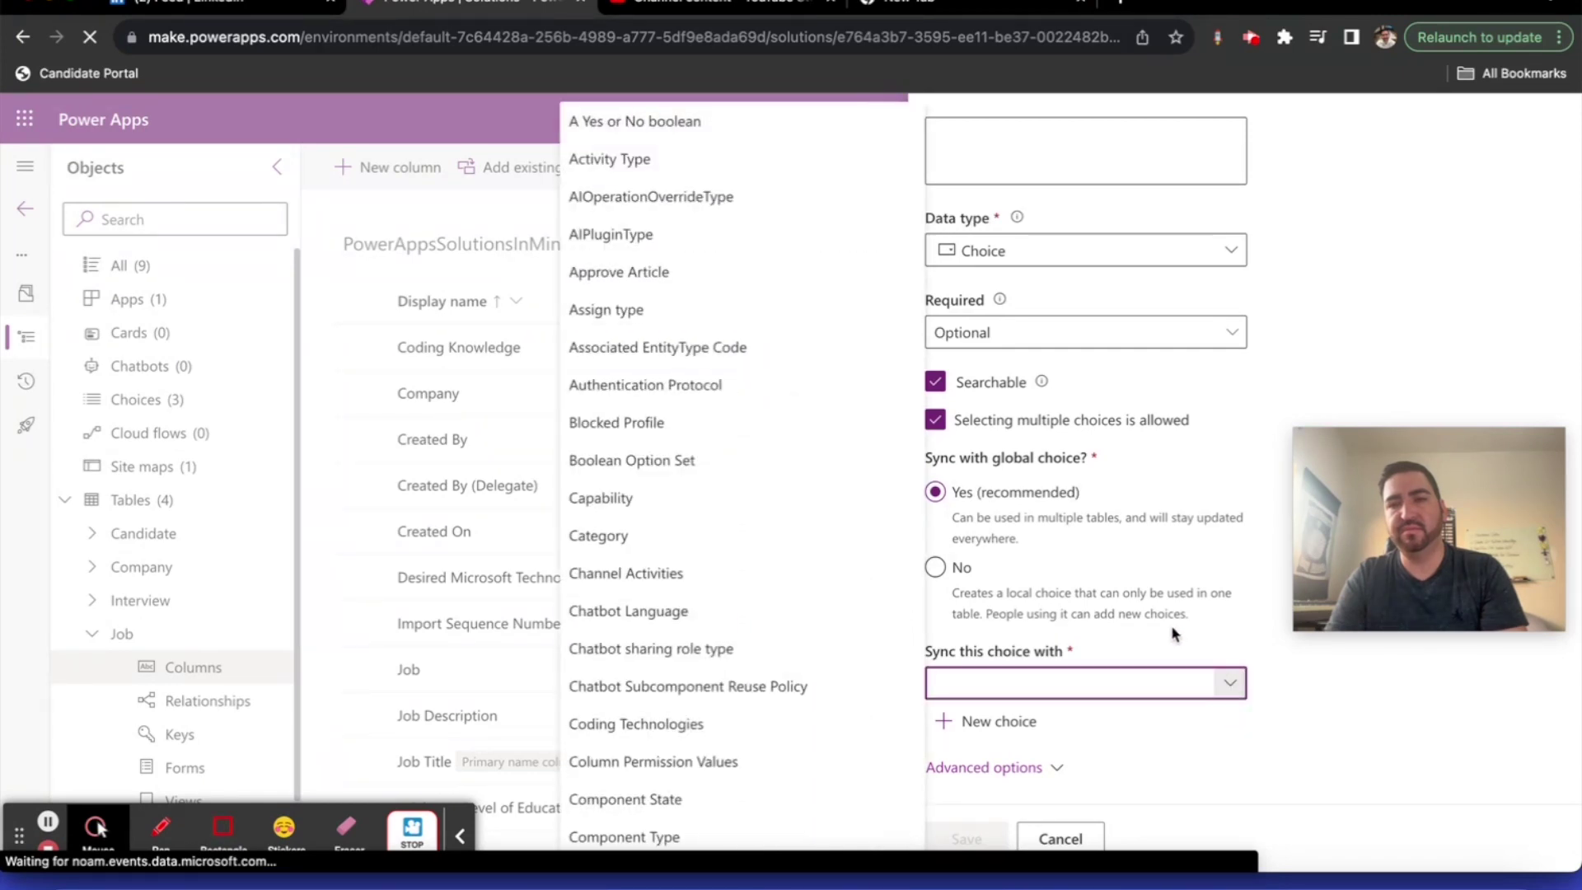
click(1080, 718)
click(1008, 722)
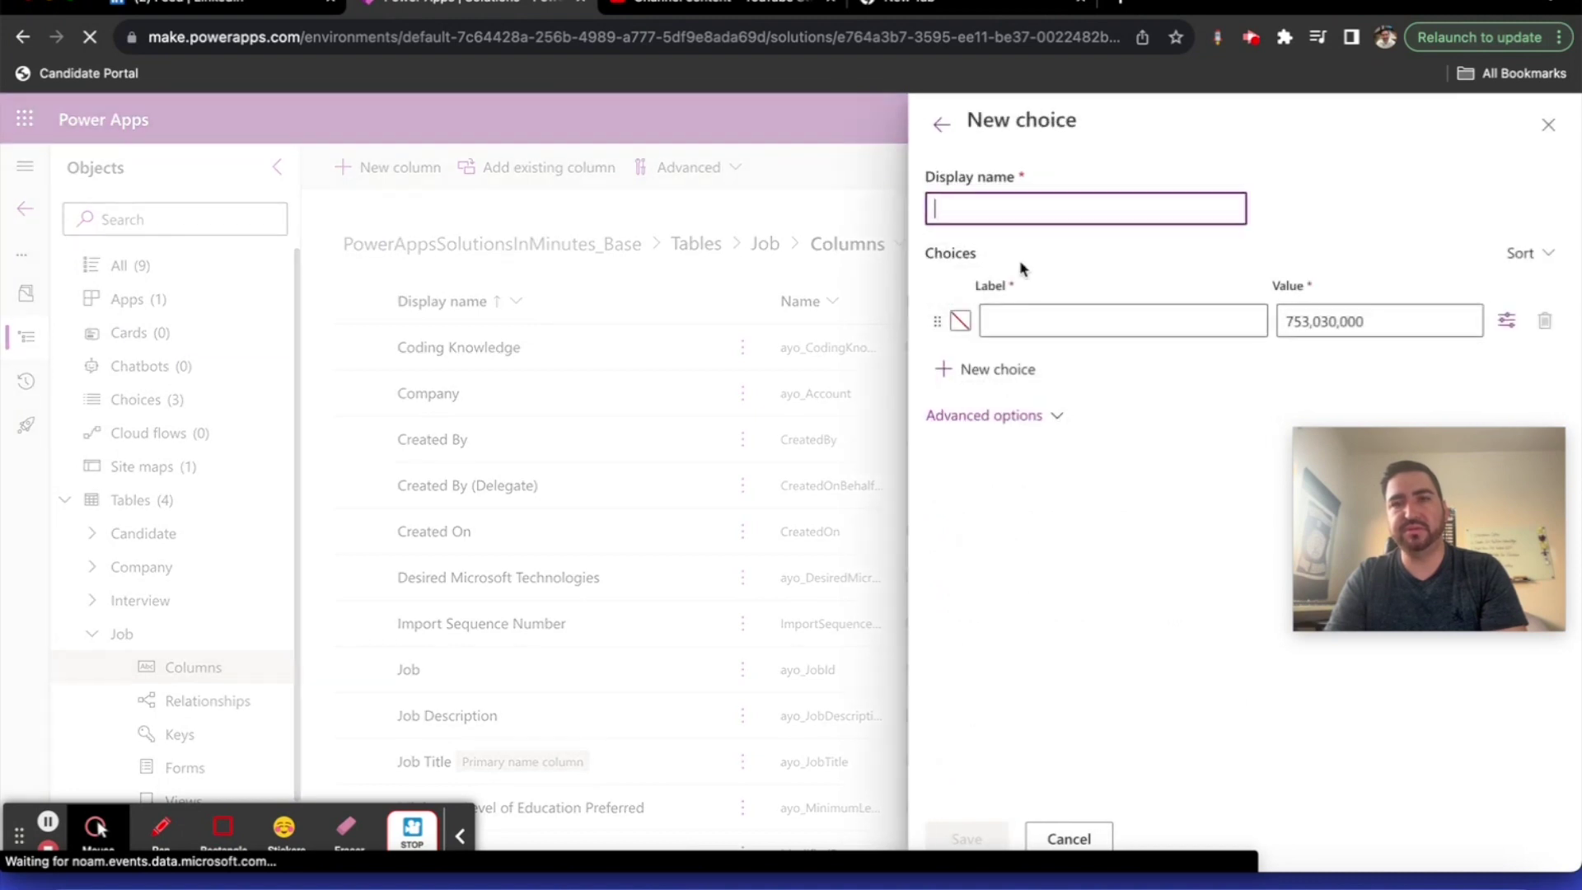
text(Certifications)
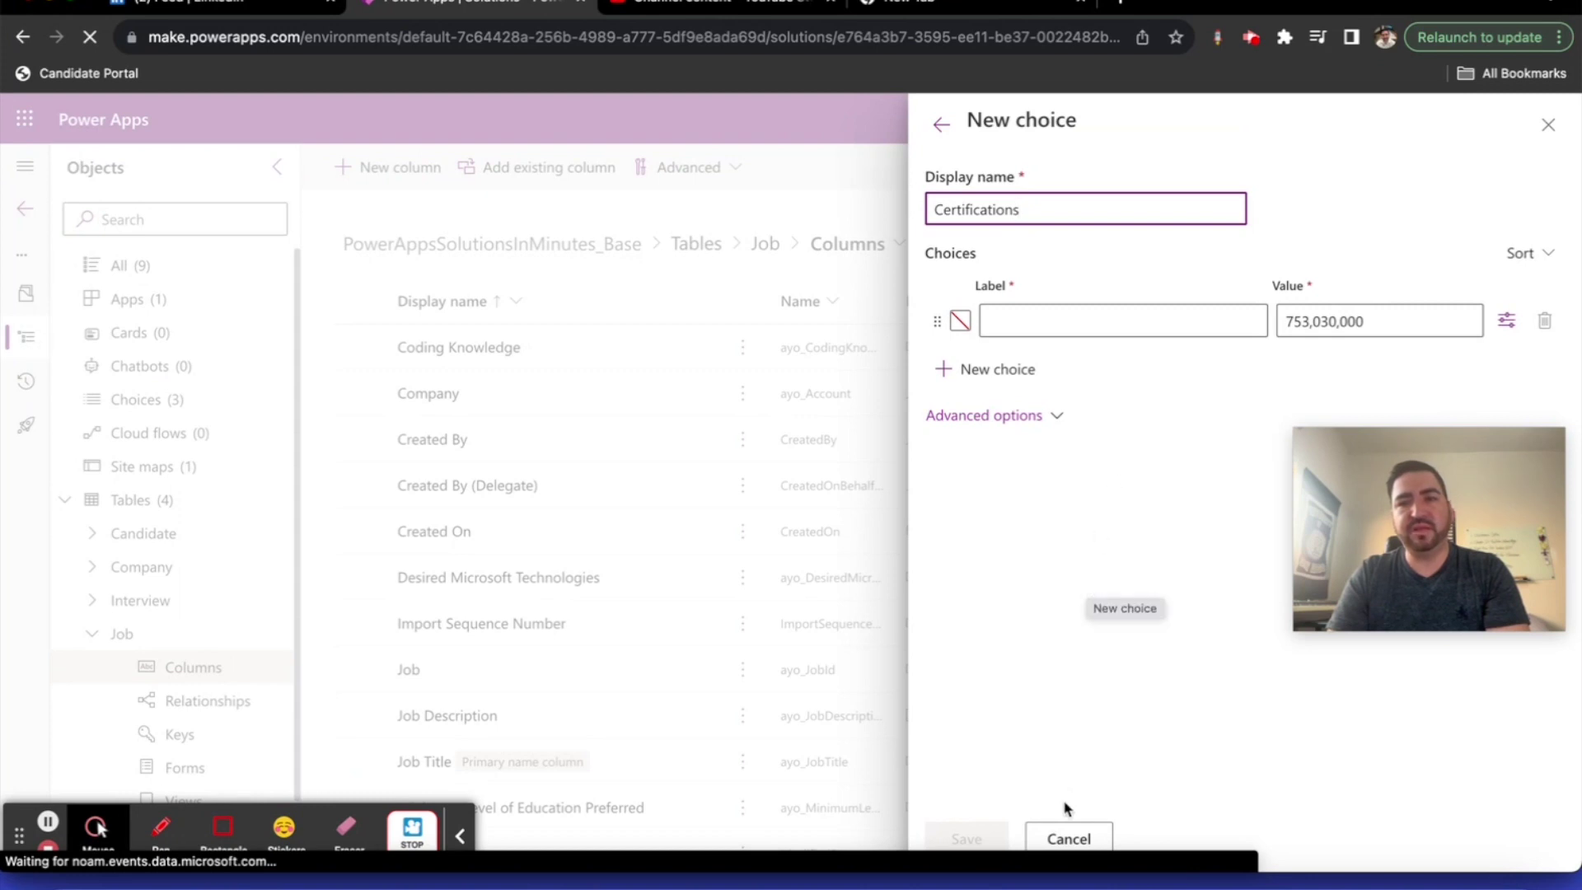
click(1064, 836)
Change the new column's display name to Certifications Desired and start a new global choice with the same name
click(823, 517)
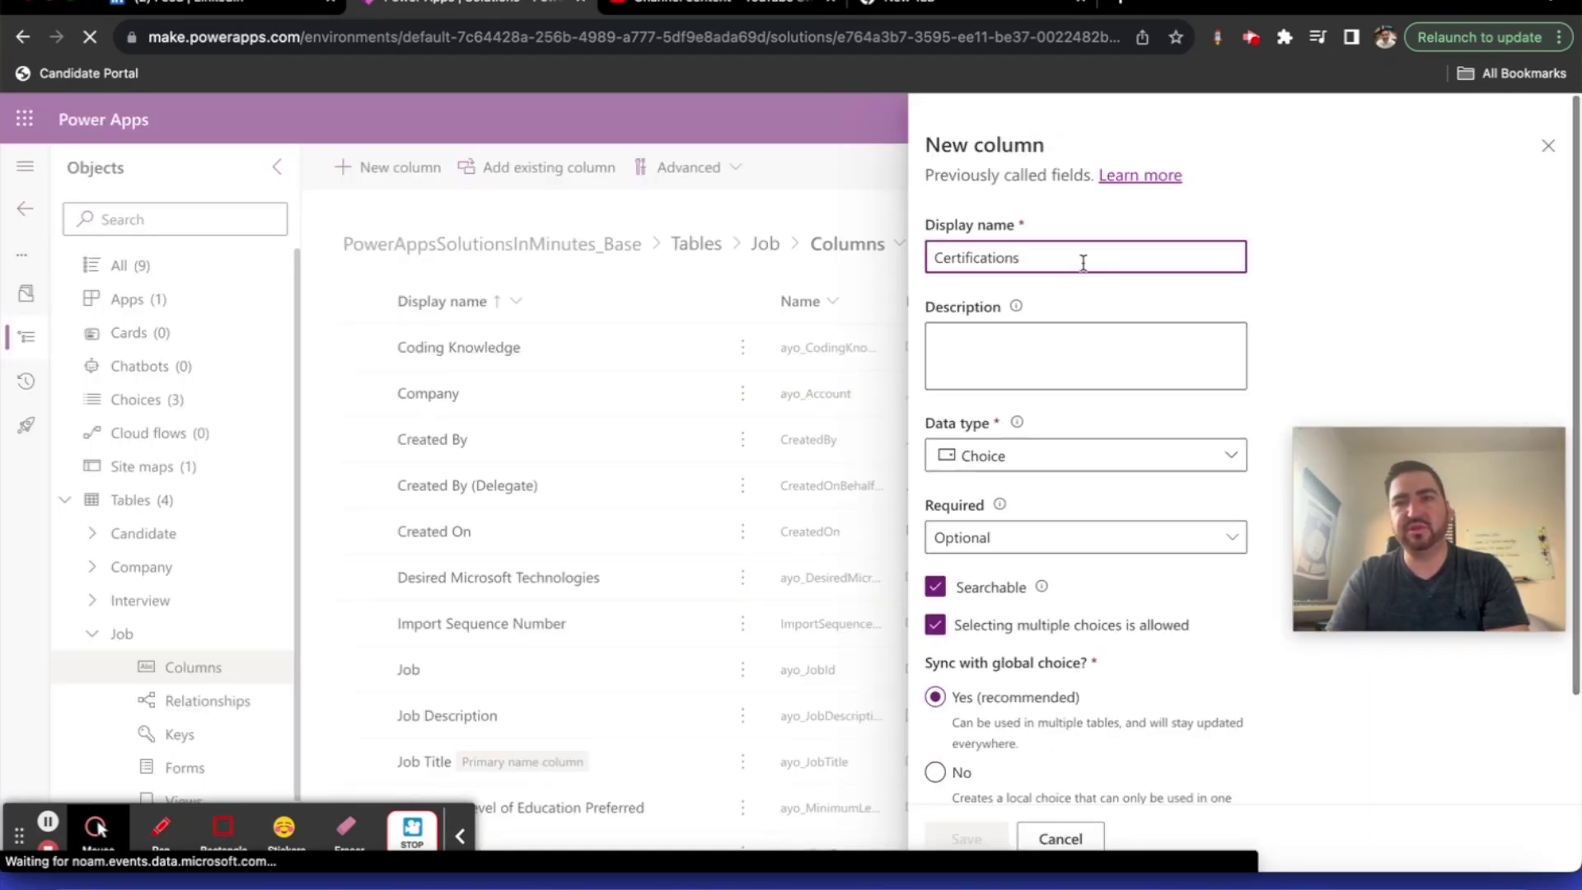
text(Desired)
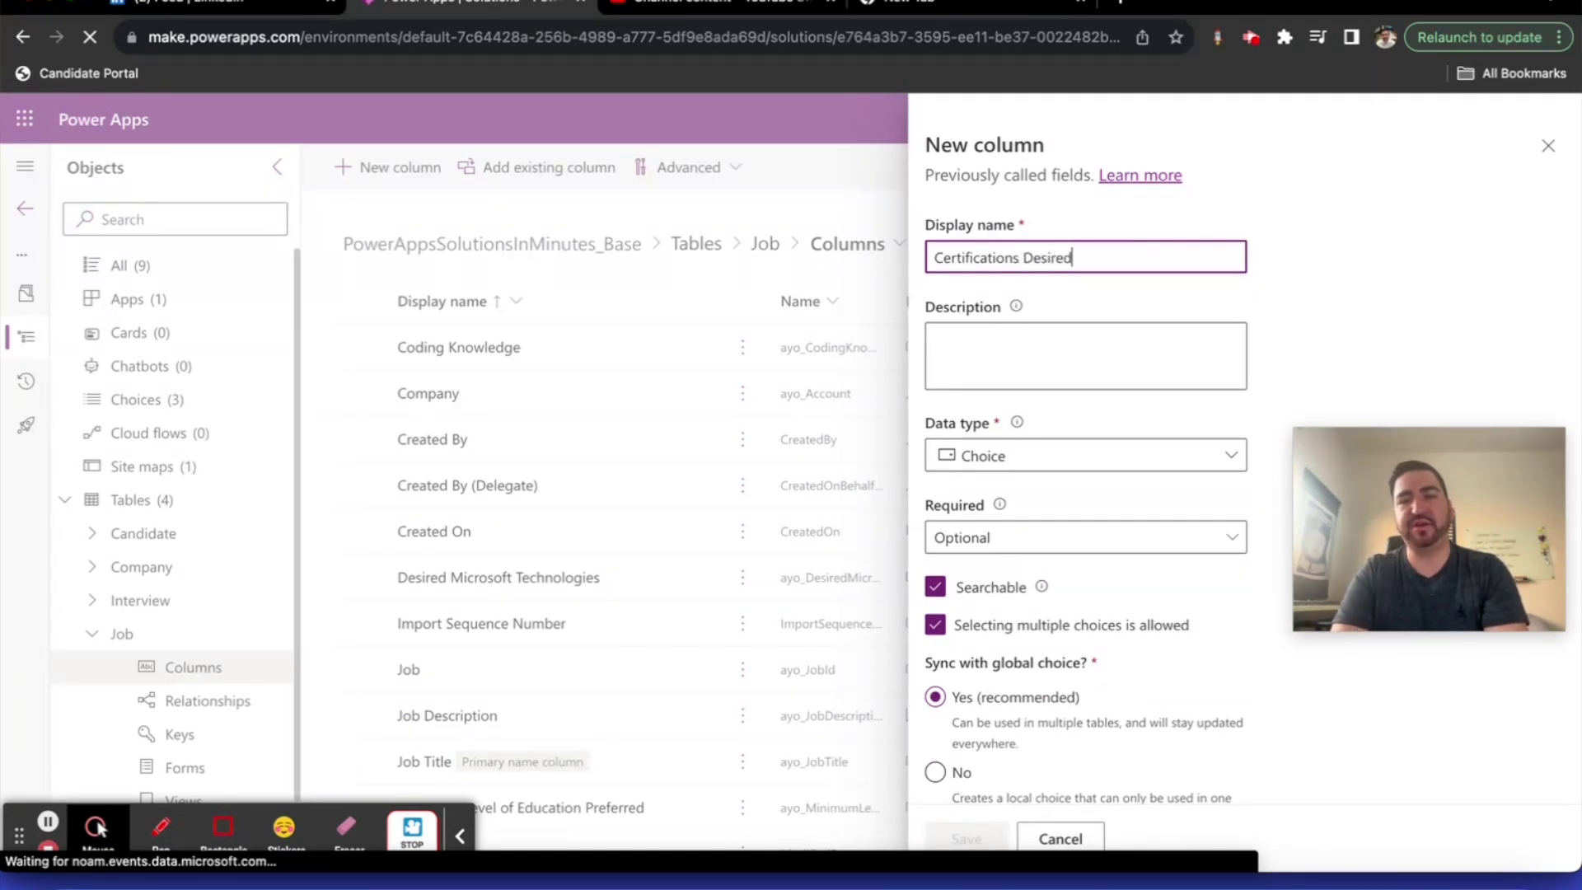
scroll(1221, 618, down, 3)
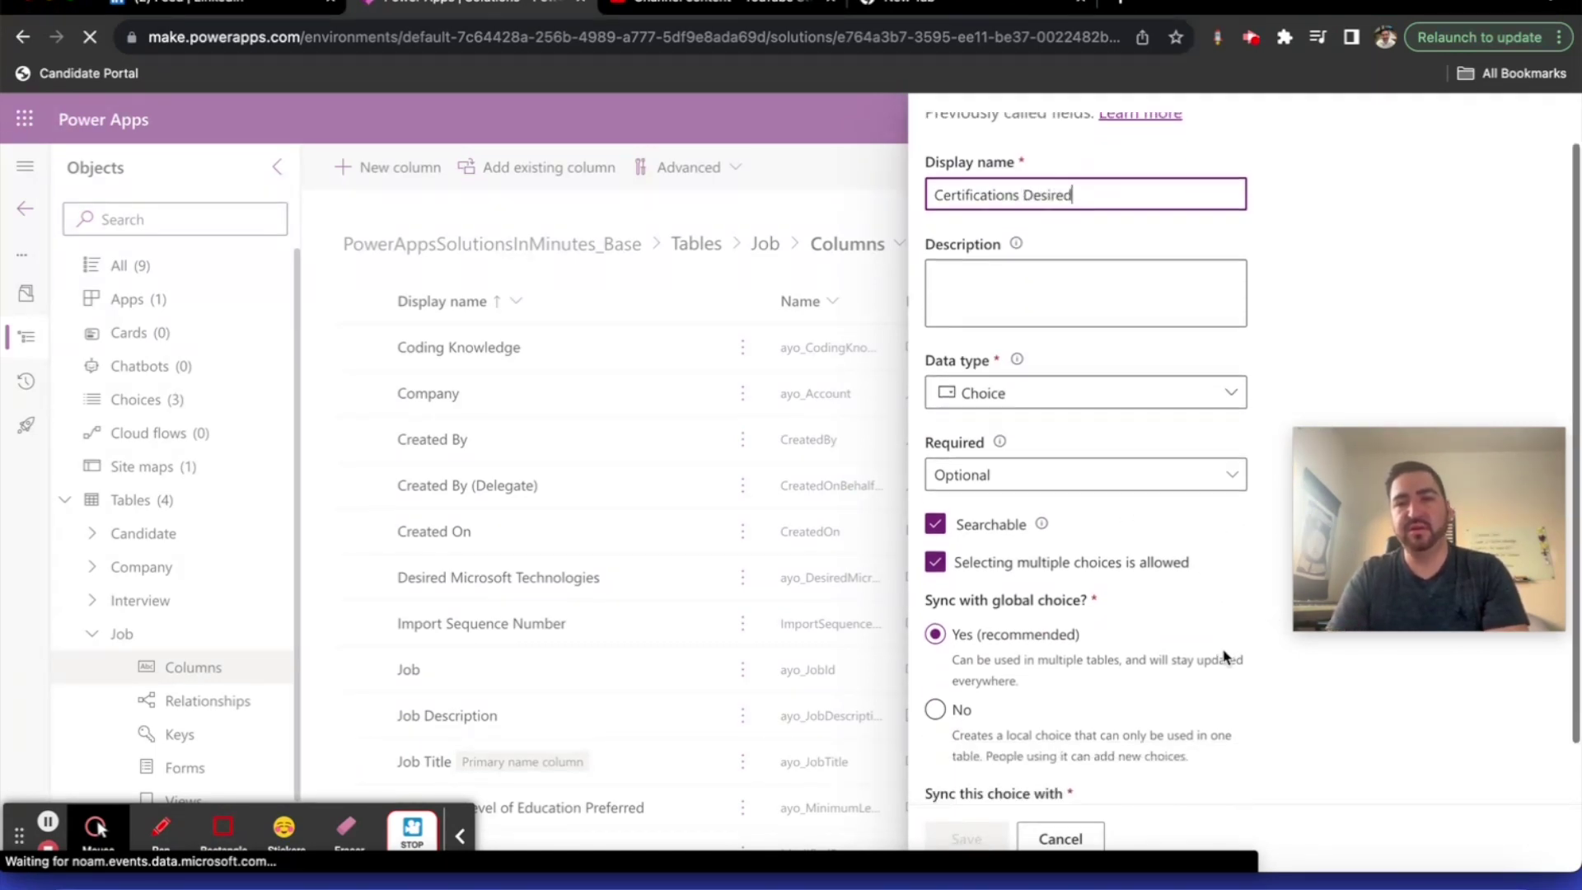
click(1045, 775)
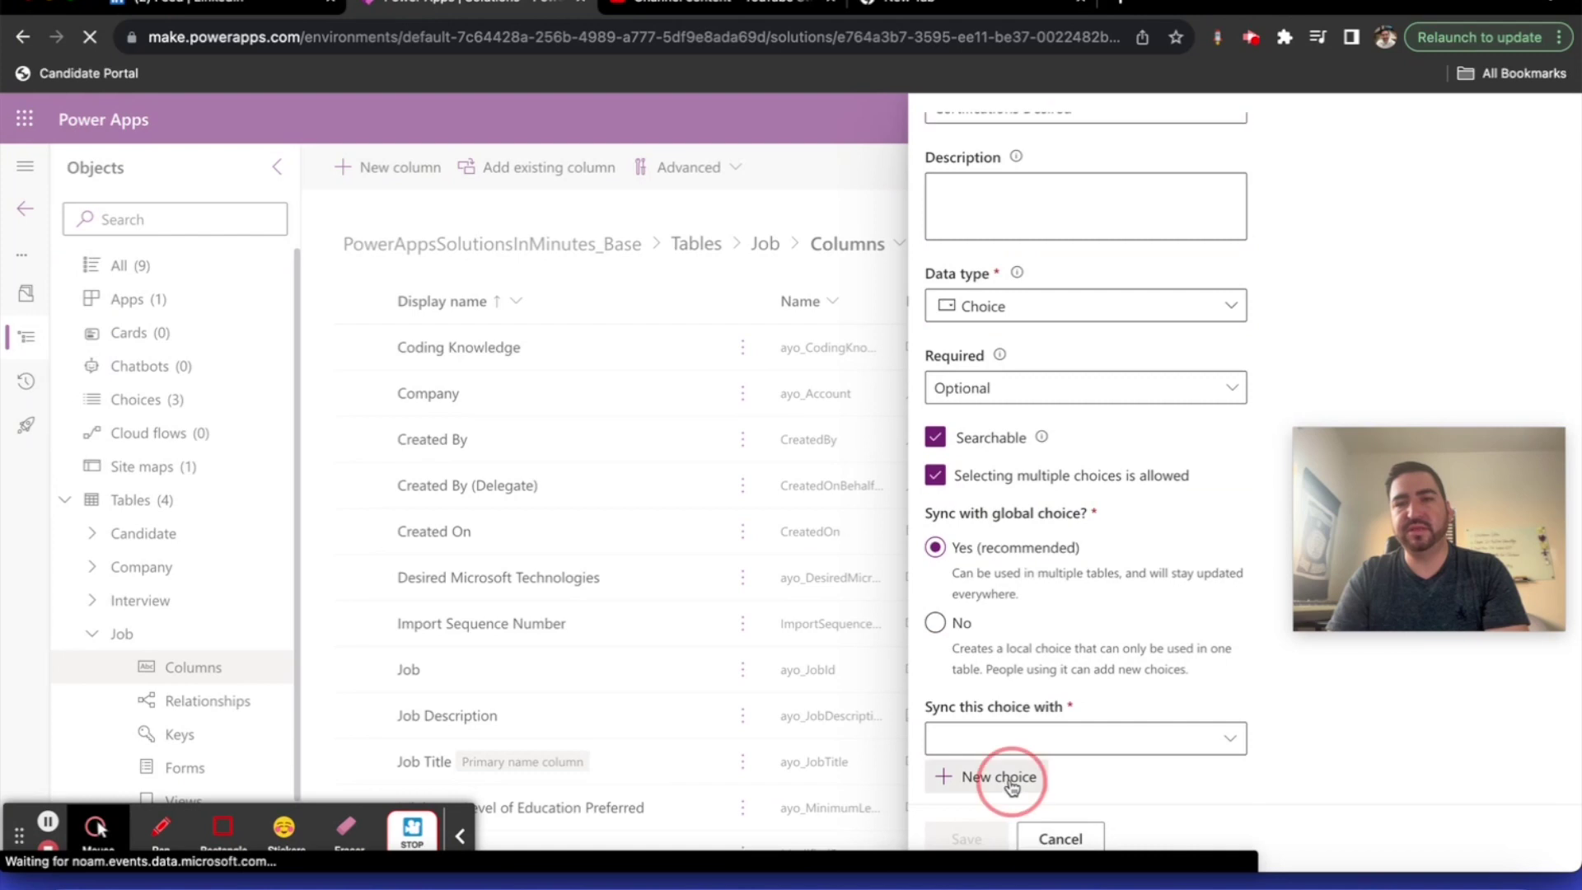
text(C)
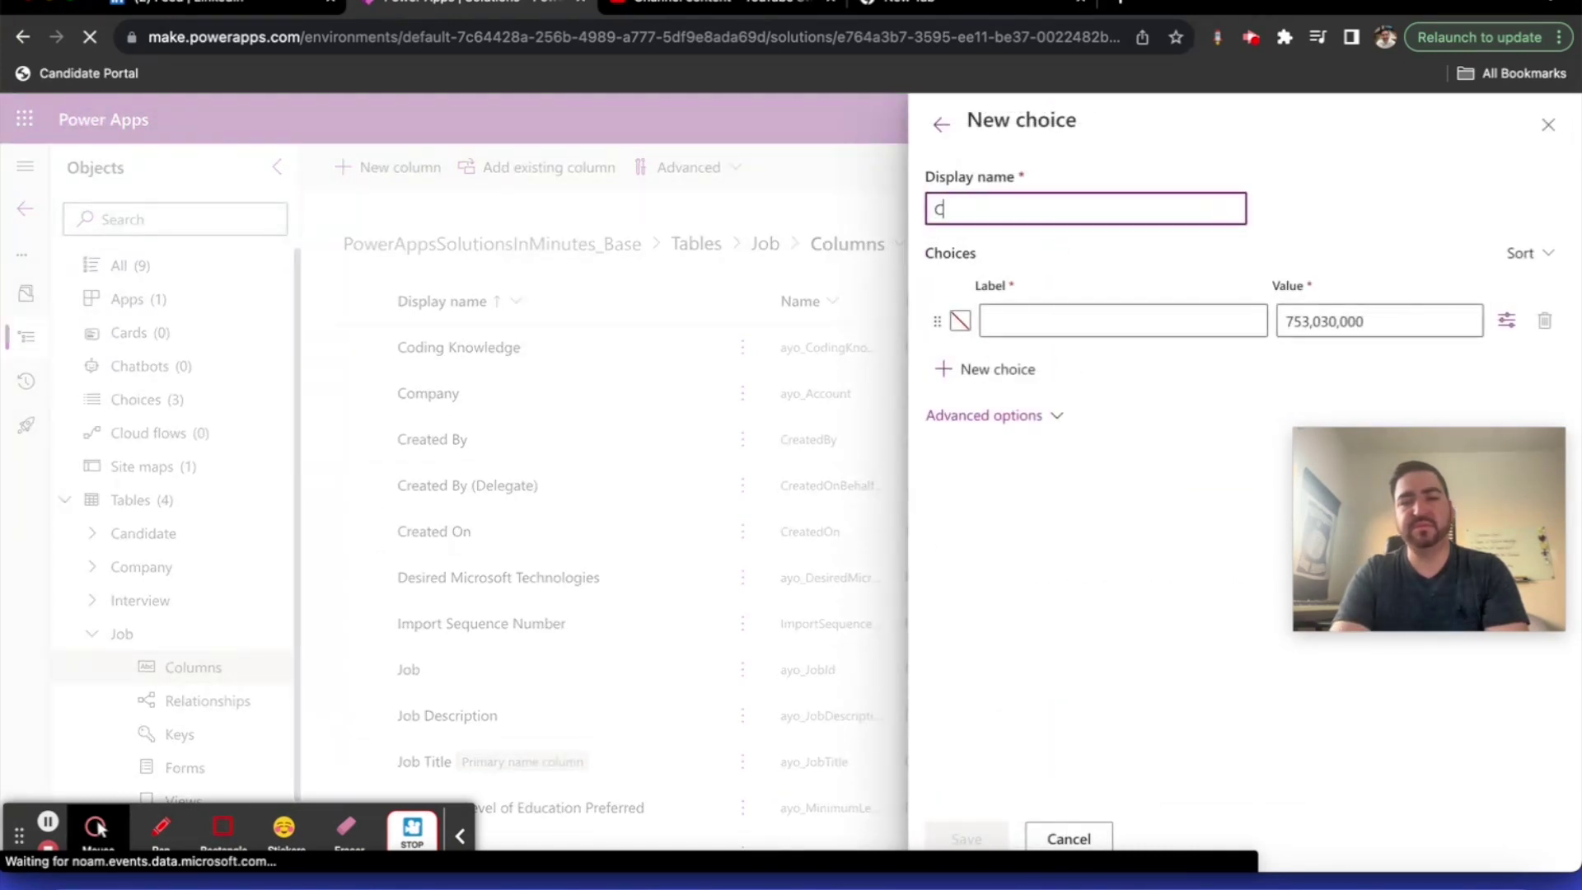
text(ertifications Desired)
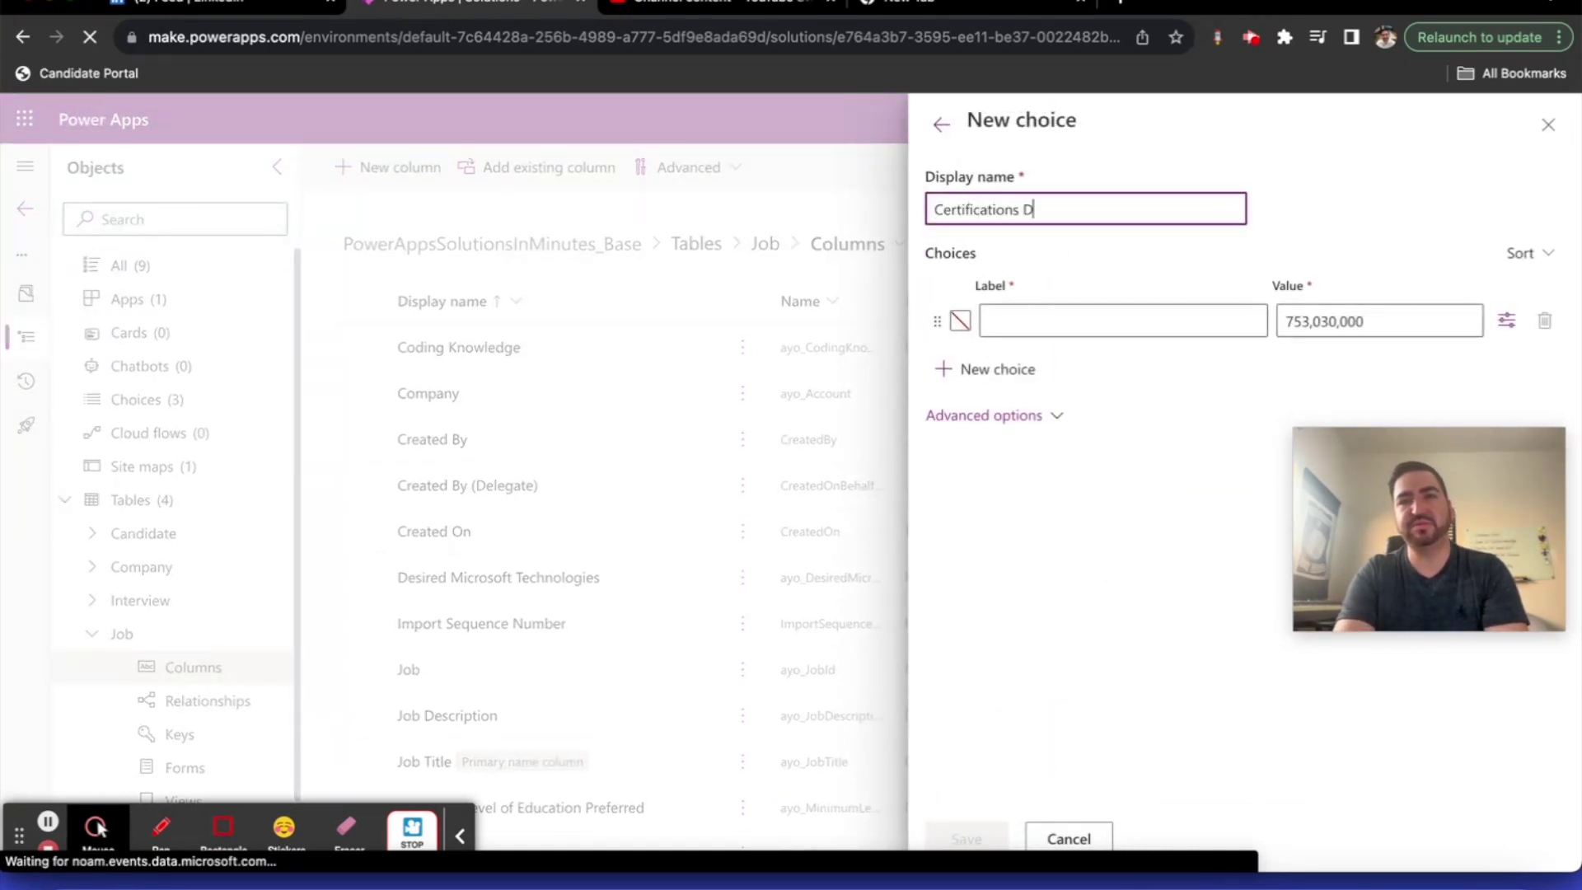
Enter Power Platform Solutions Architect as the first label of the Certifications Desired choice
click(1058, 322)
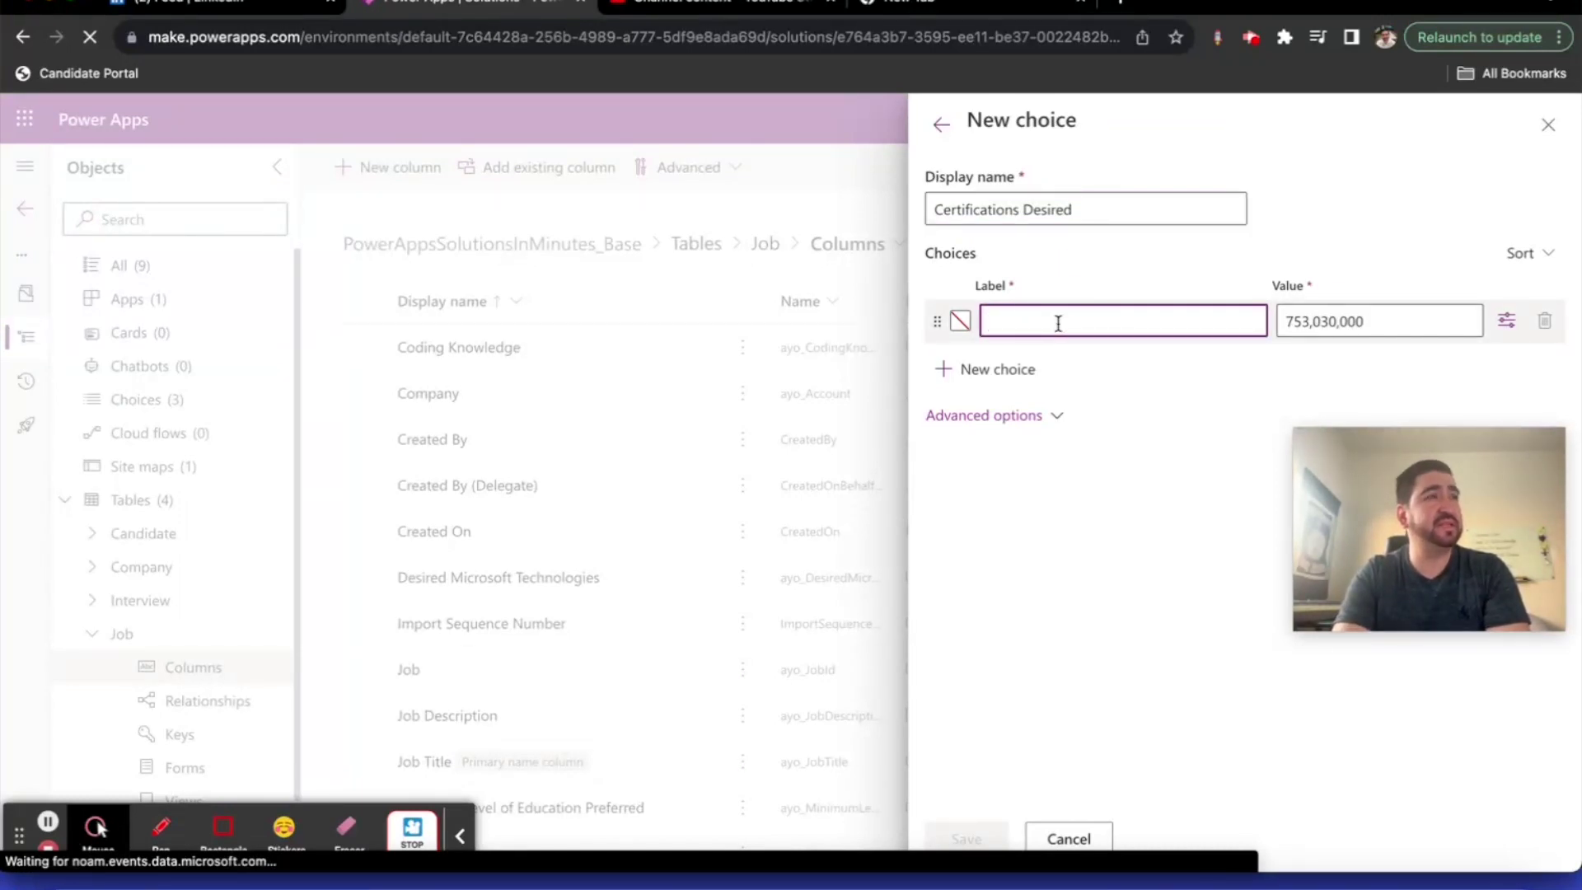
text(Power Platform)
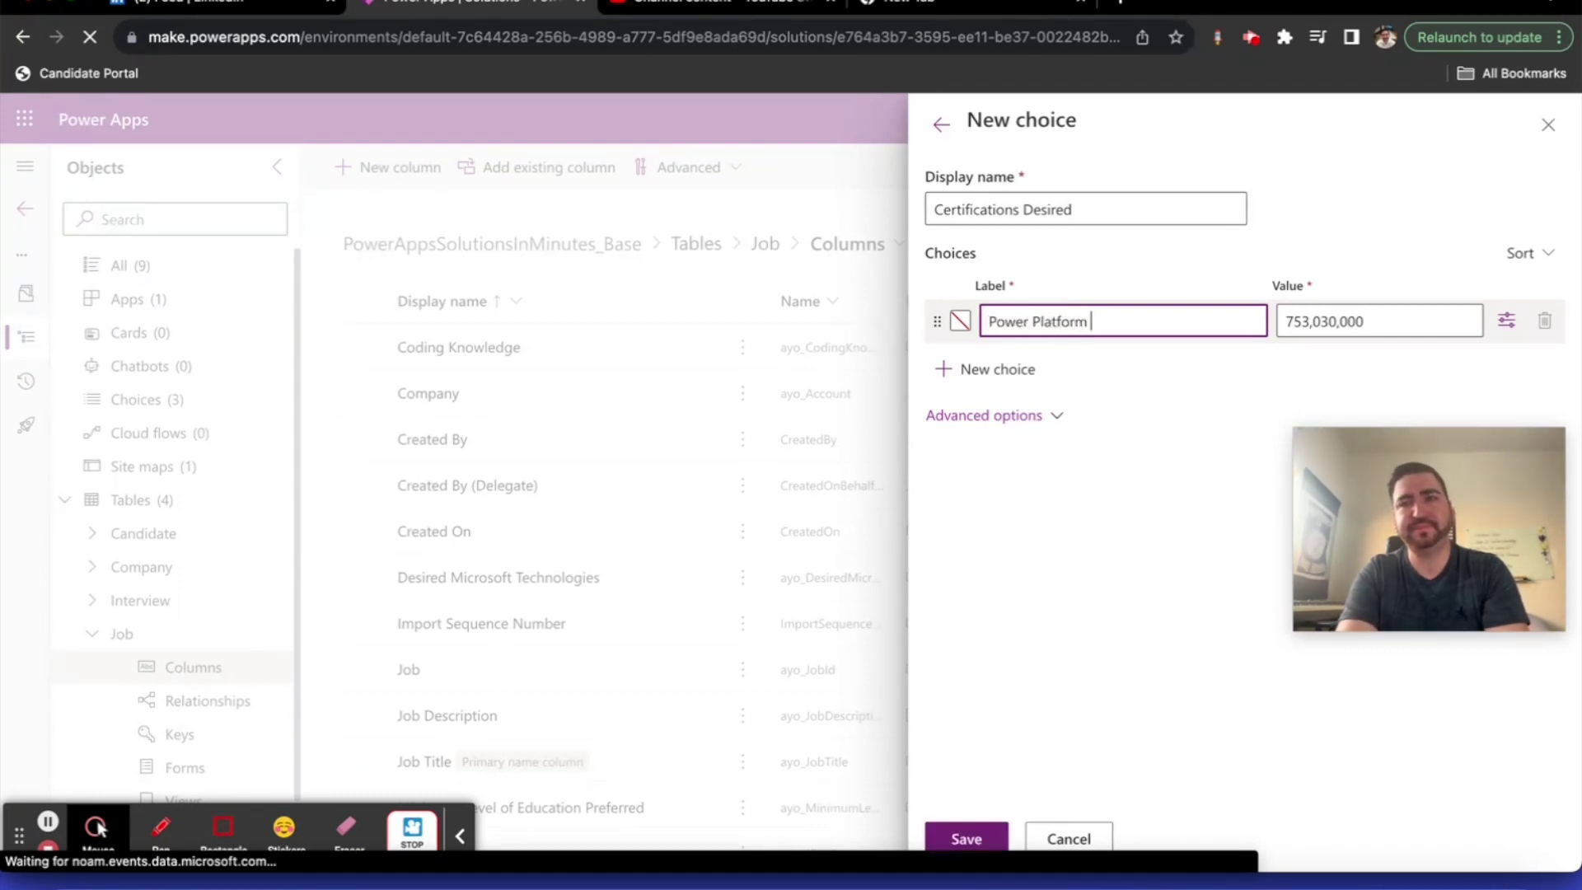
text( Solutions Architect)
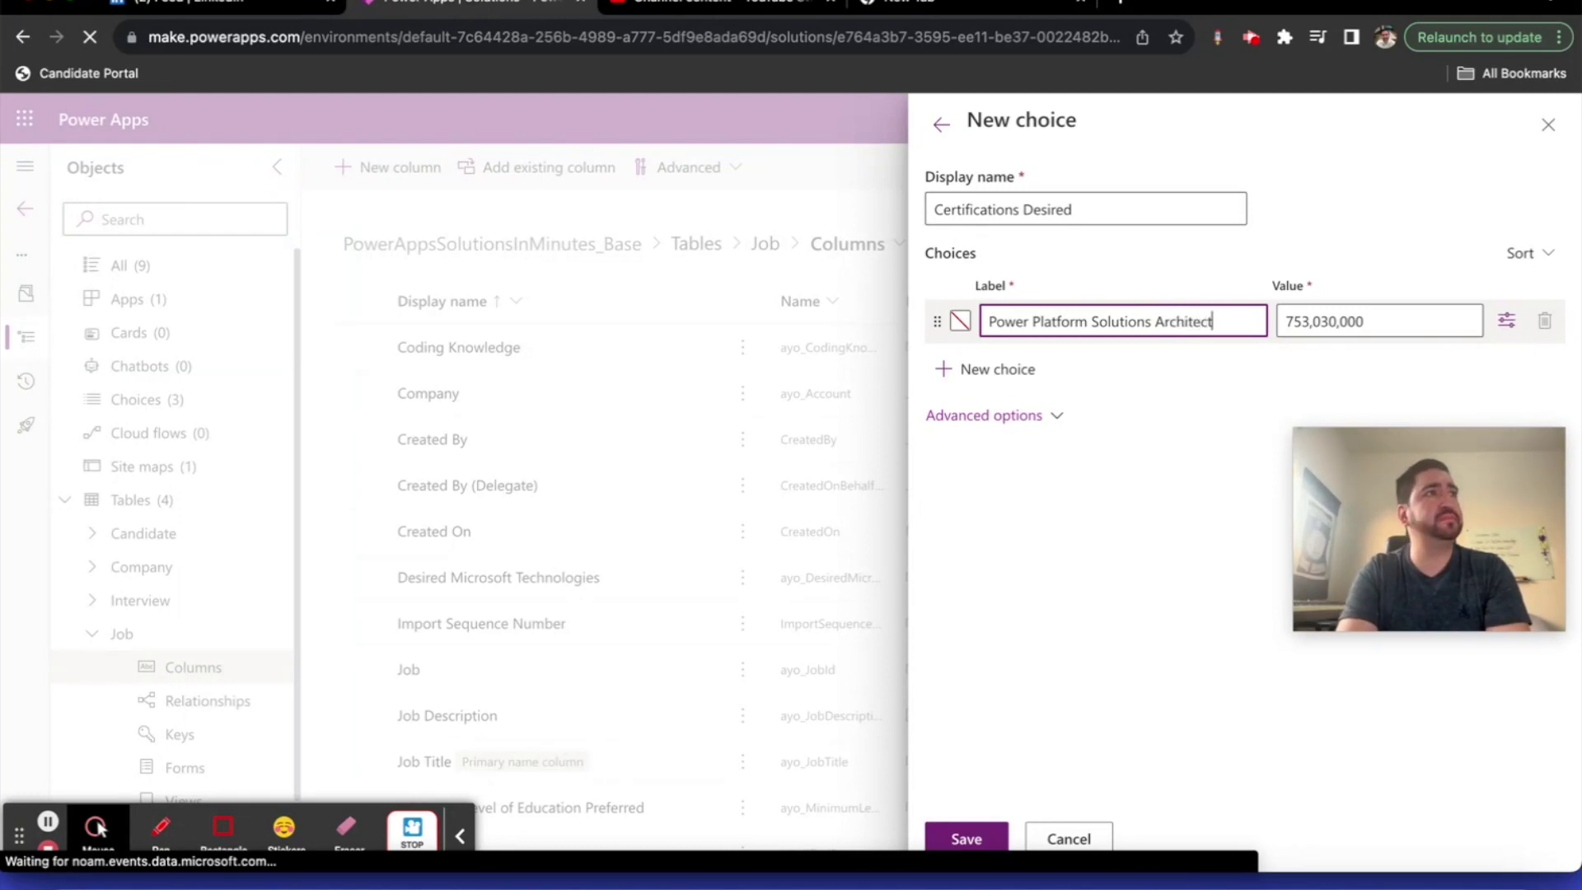
Complete the first label of the Certifications Desired choice as Power Platform Solutions Architect Expert
text( E)
key(BackSpace)
text(xpe)
text(Exp)
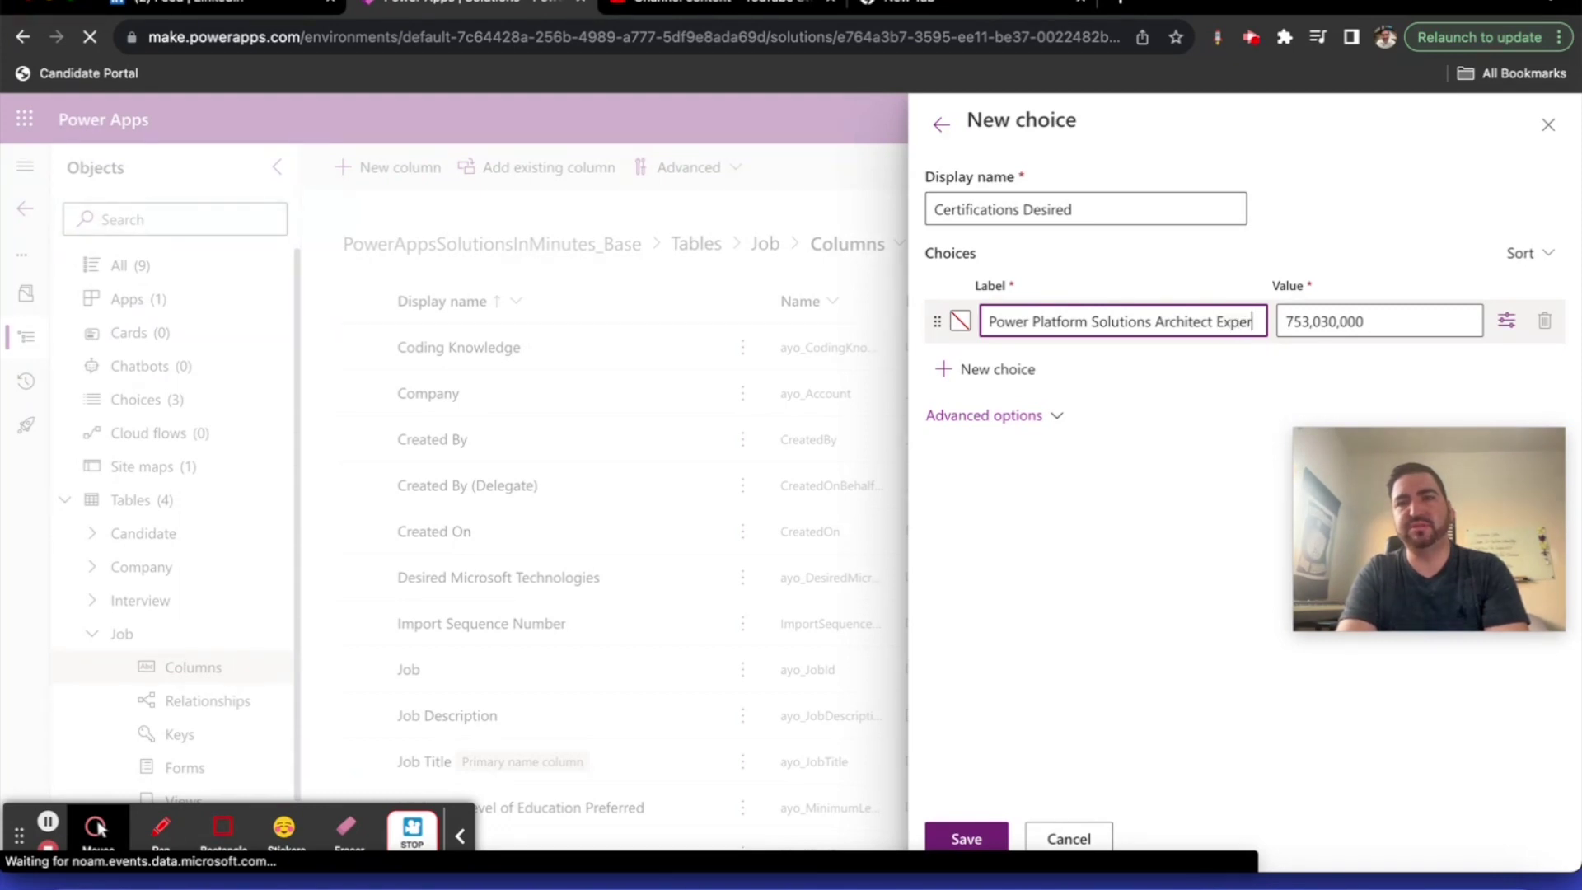
key(Return)
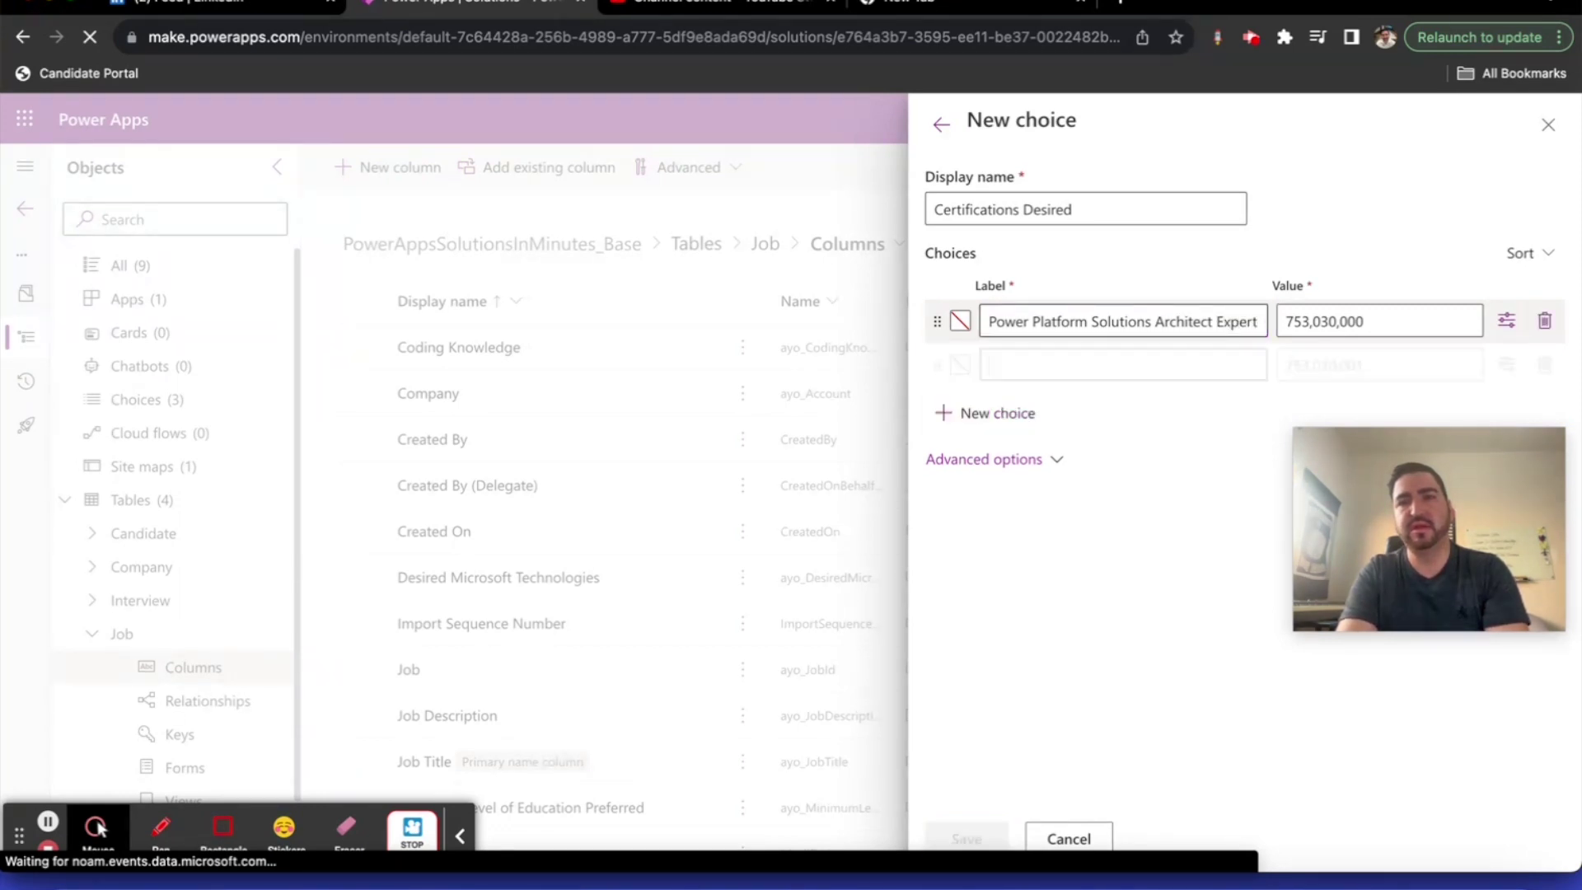
Add Azure Solutions Architect Expert and D365 F&O Apps Solution Architect Expert as the second and third labels of the Certifications Desired choice
text(Azur)
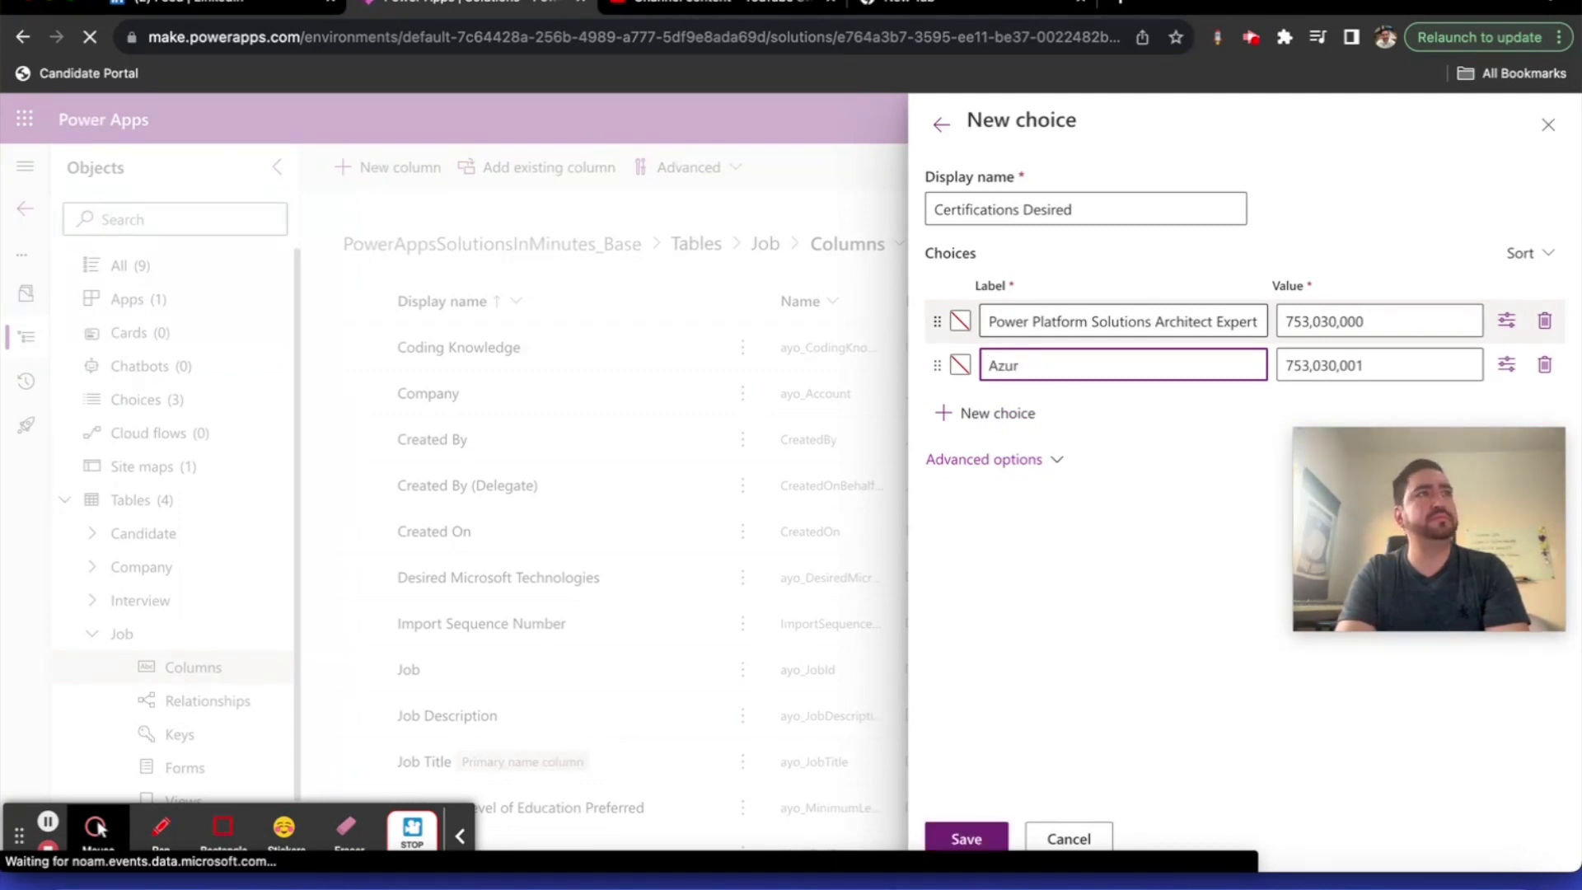
text(e Solutions Arcjhi)
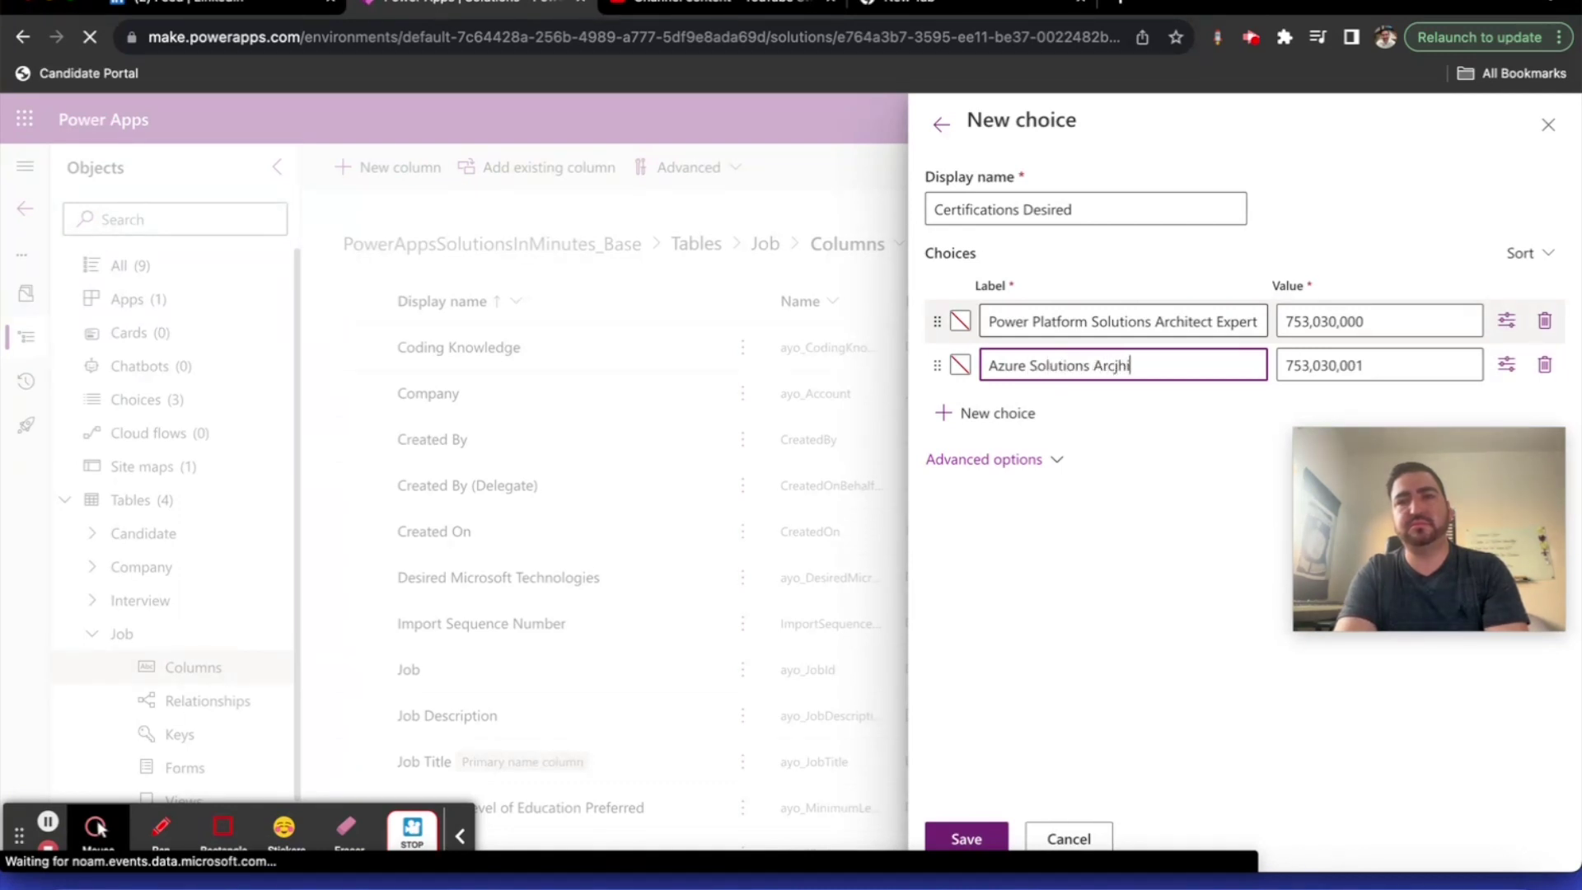
text(teitect Exprt)
key(Return)
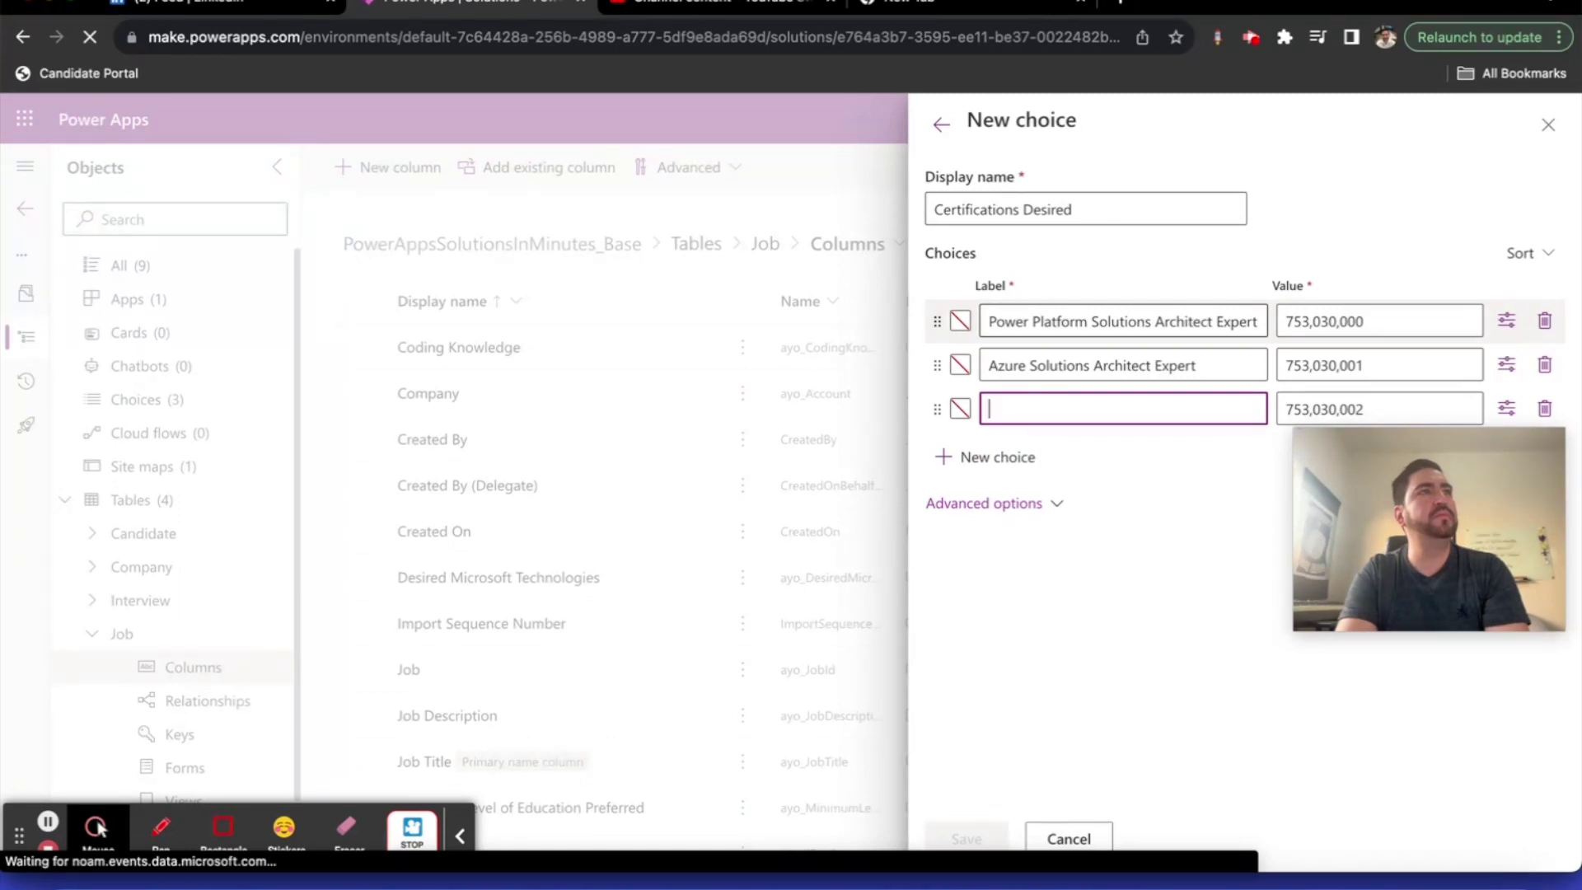
text(D365)
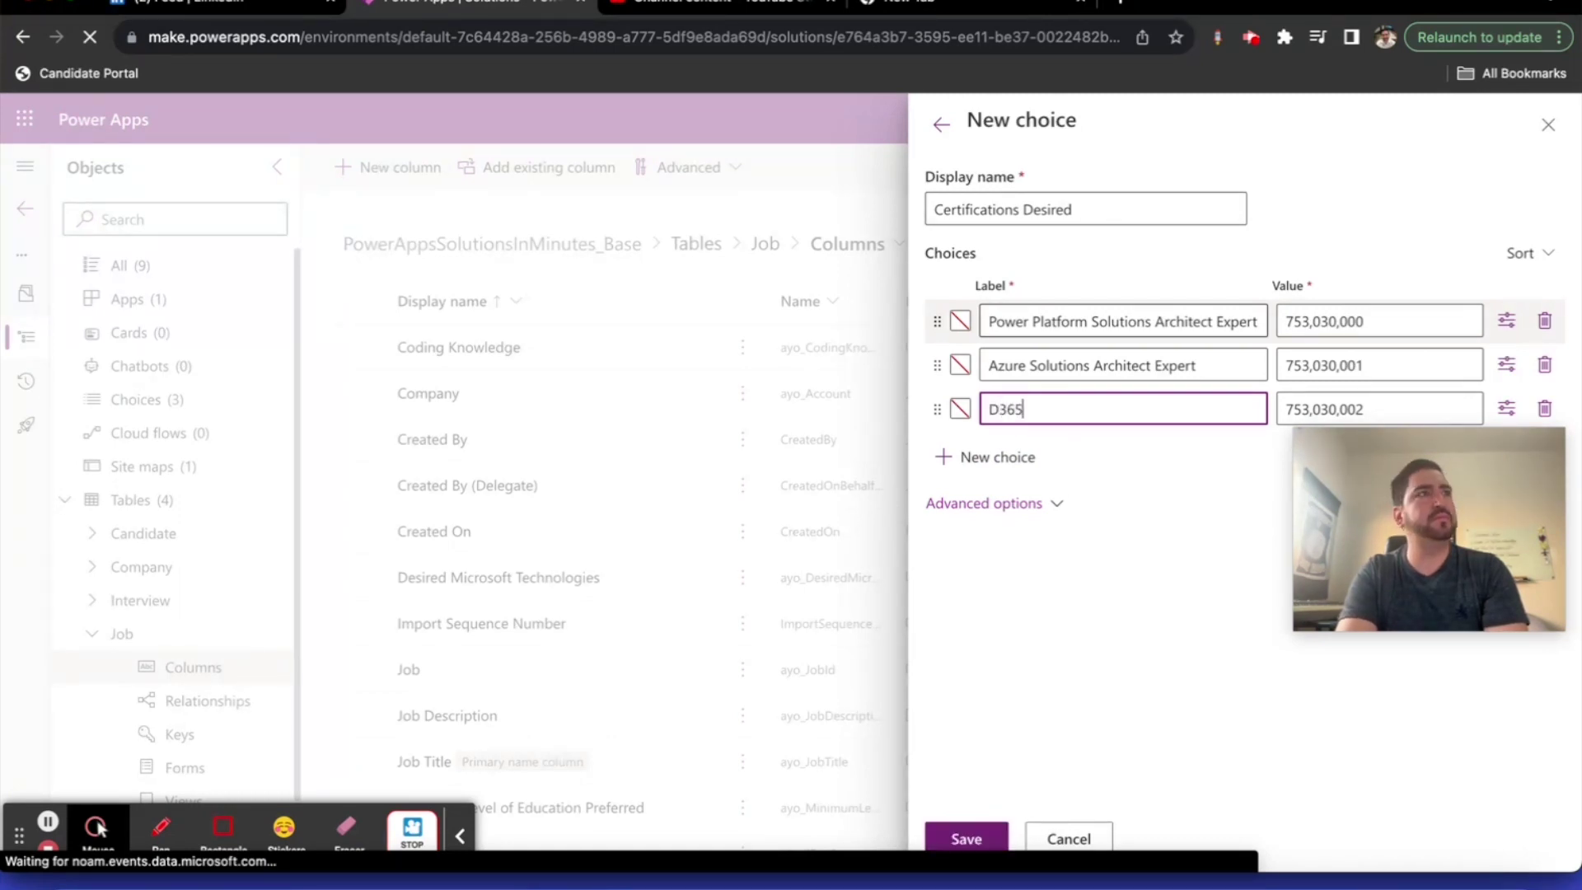
text( F&O Apps S)
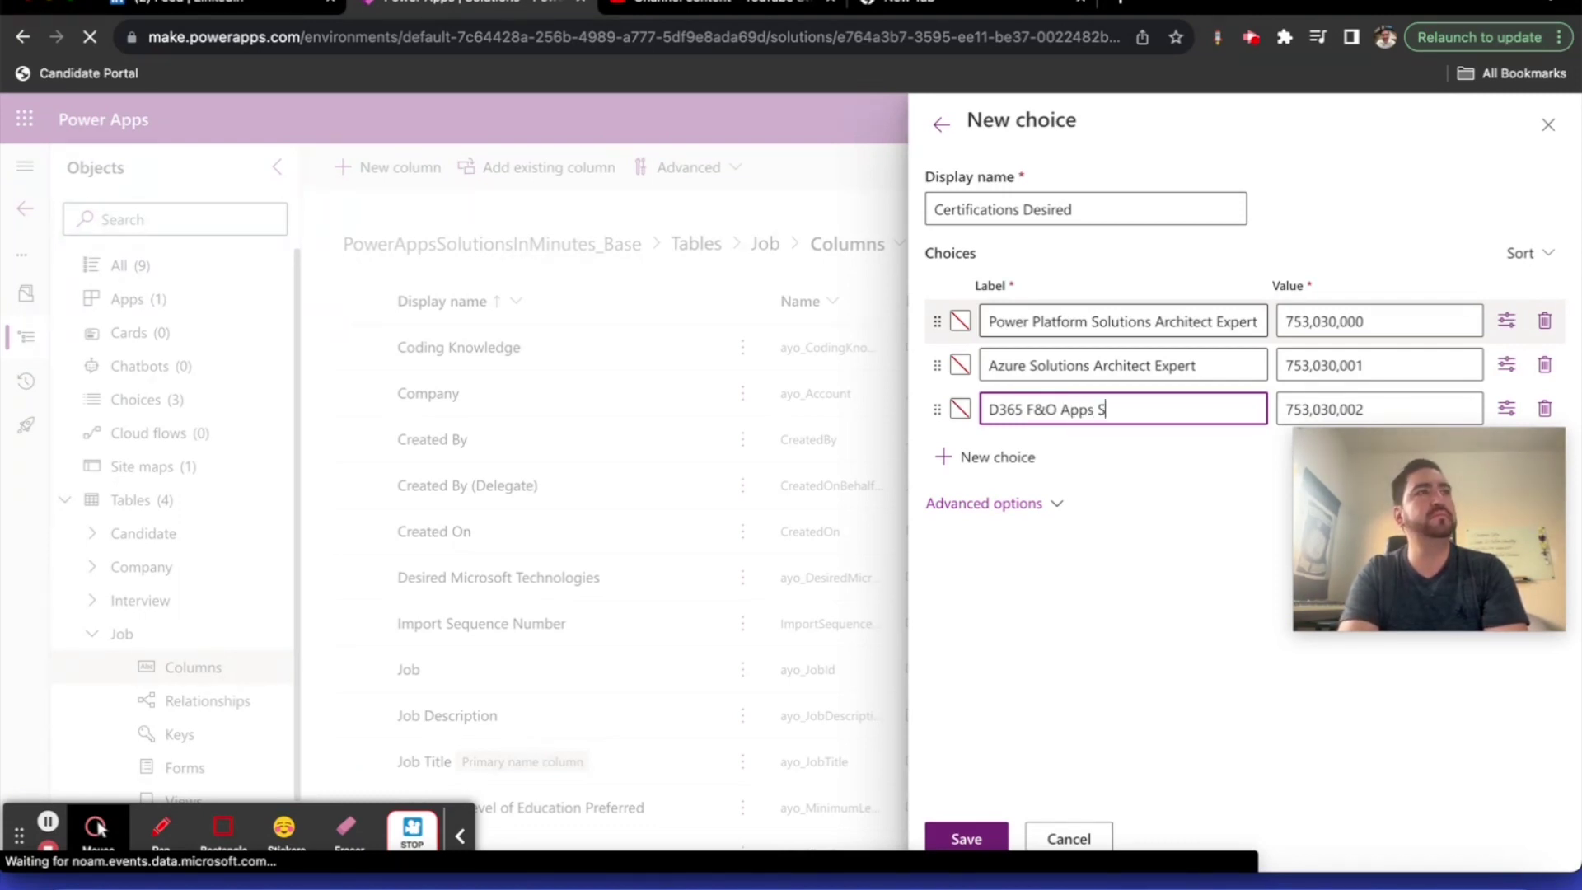
text(olution Architect Expert)
key(Return)
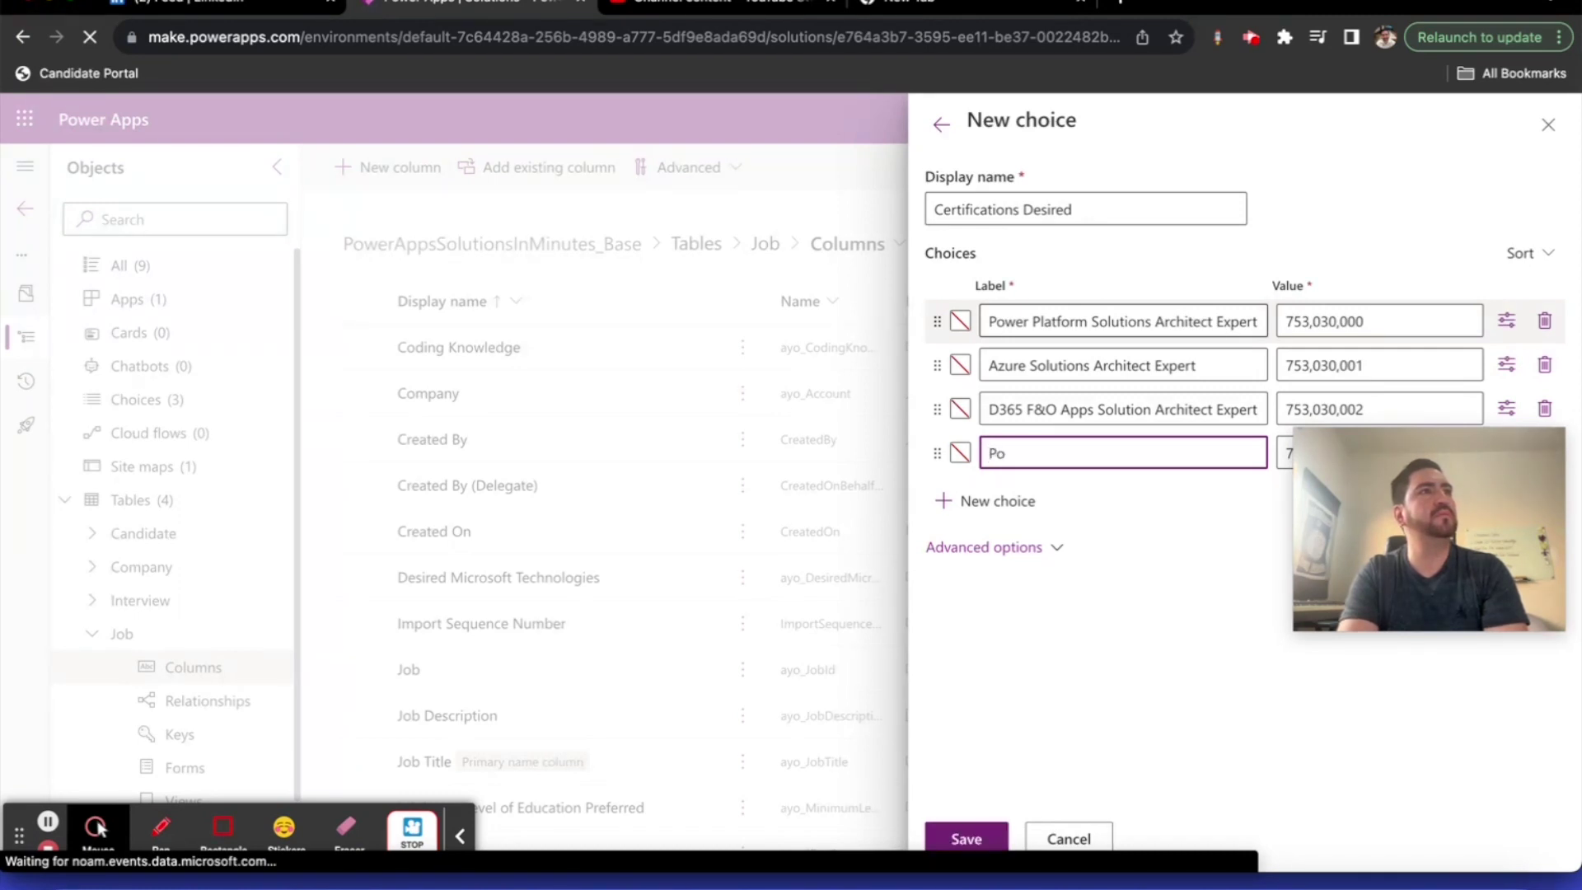
Add Power Platform Developer and Azure Data Engineer Associate as the fourth and fifth labels of the Certifications Desired choice
text(Power Platform Dev)
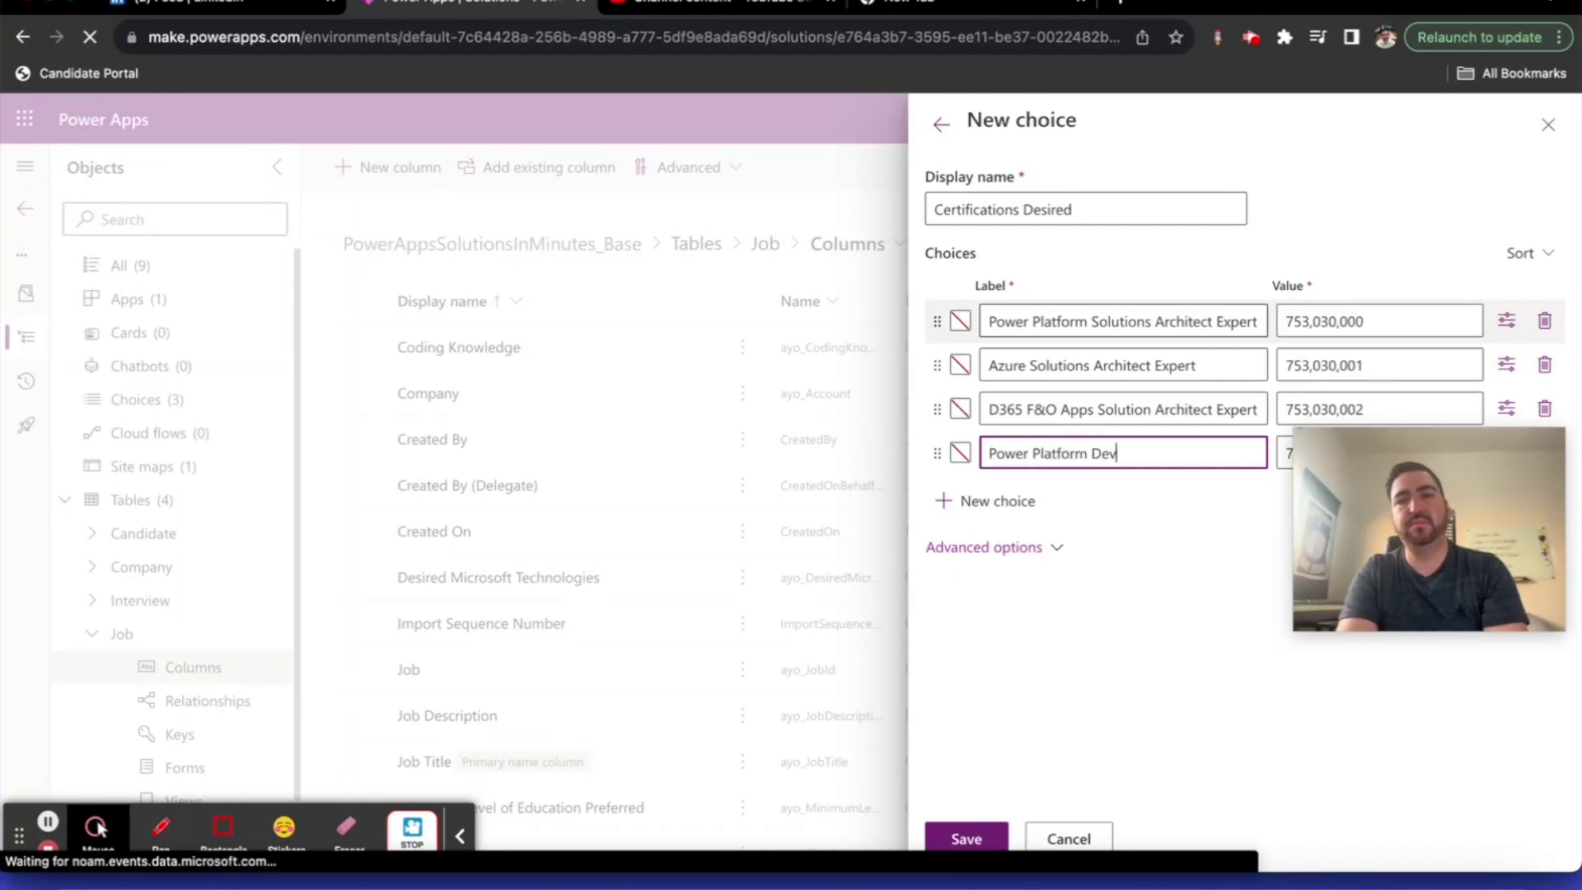
text(eloper)
key(Tab)
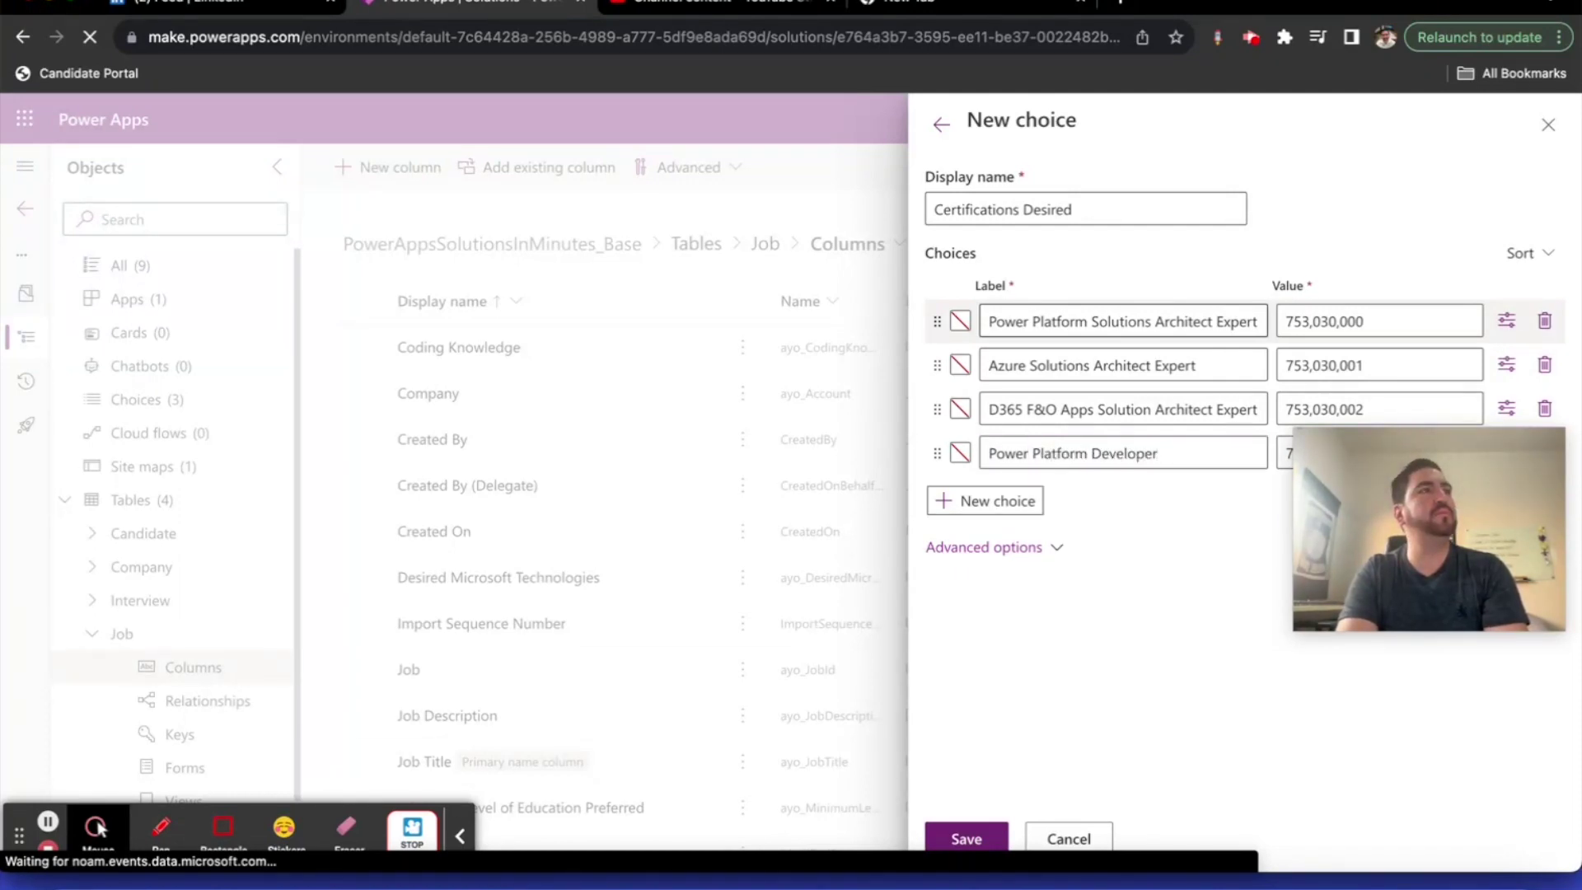
key(Return)
text(Azure)
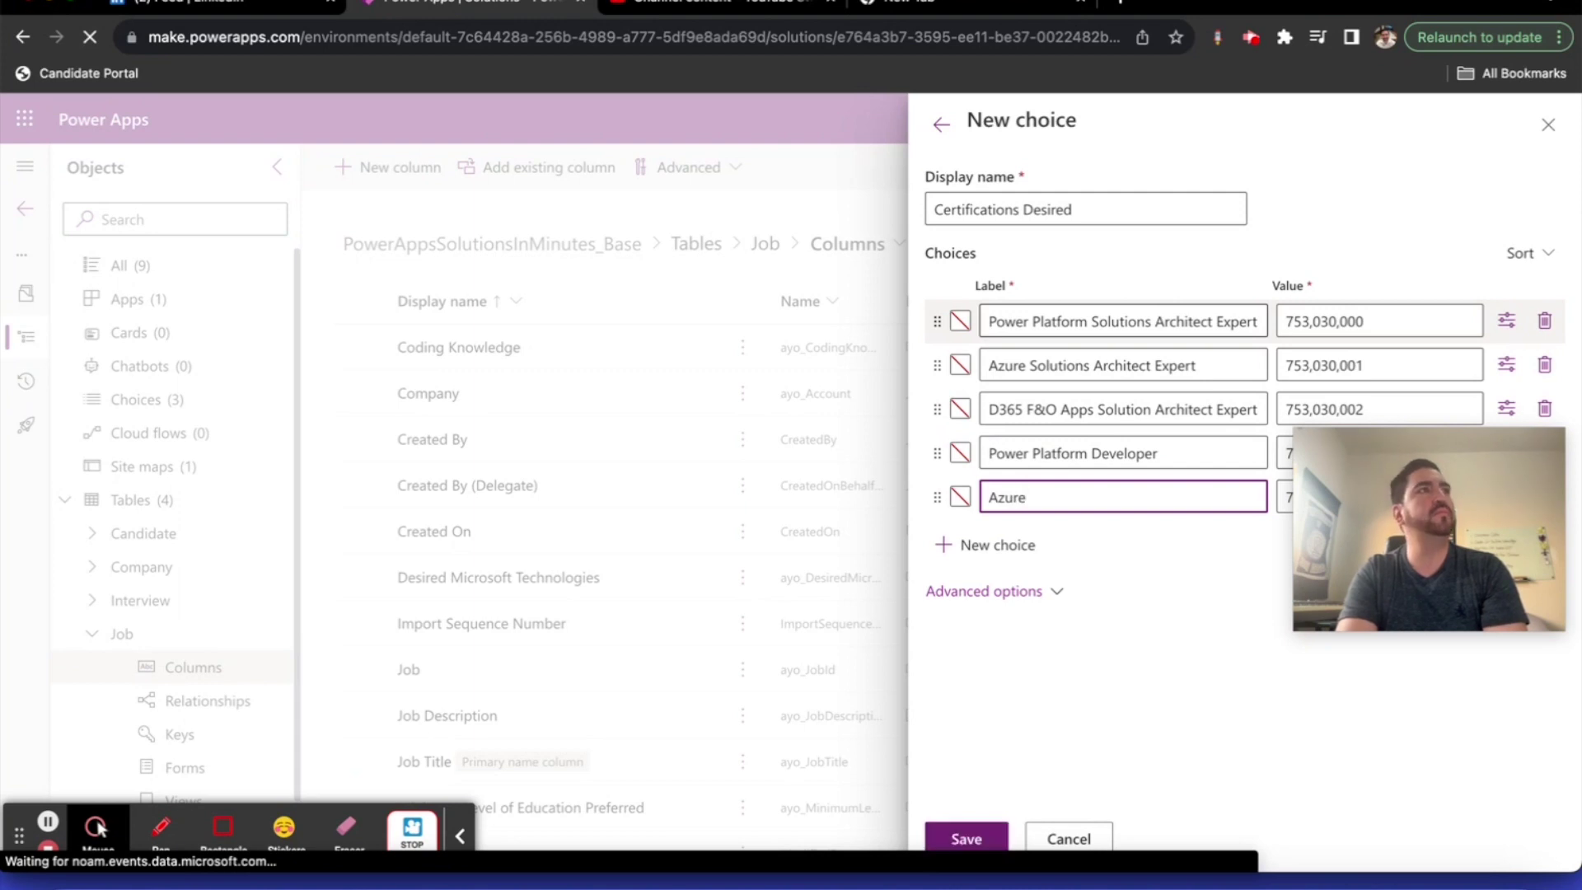
text( Data Engineer)
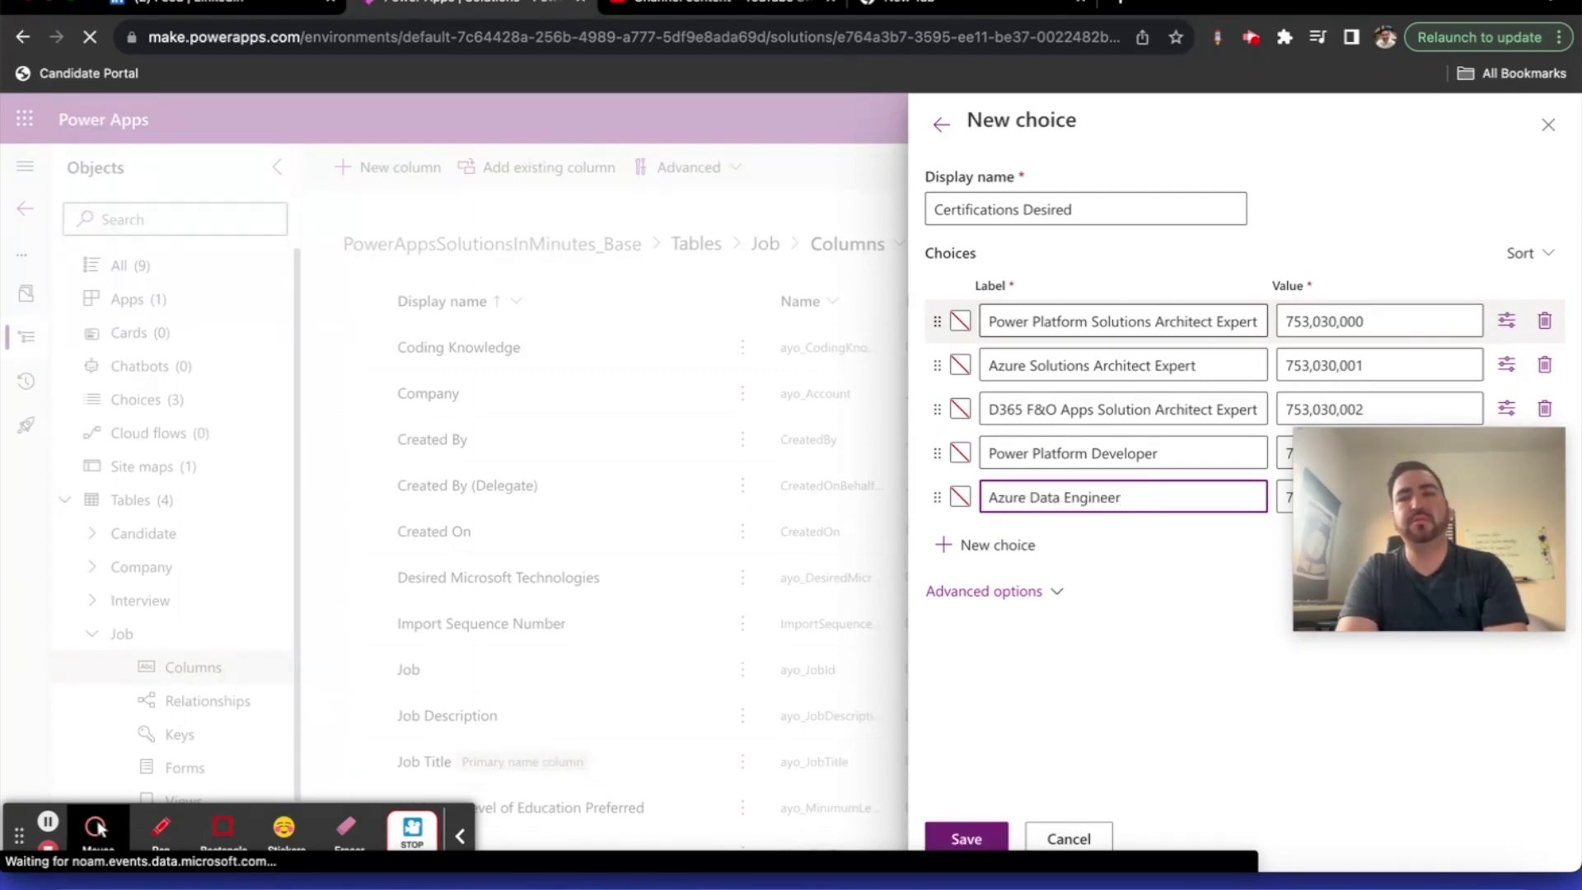
text( Associate)
key(Return)
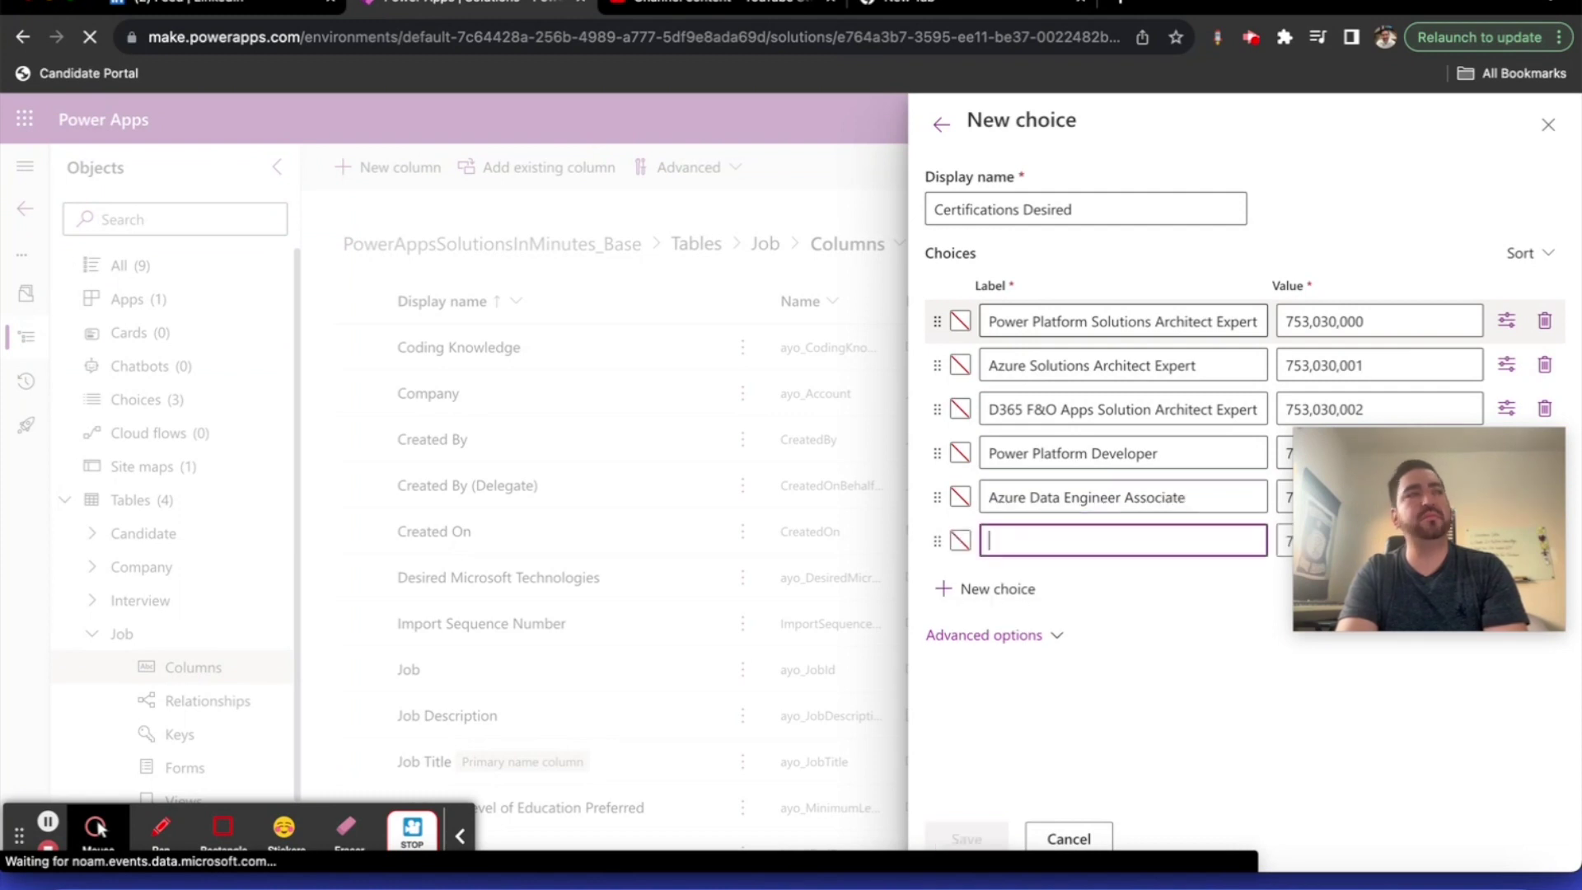
Add Power Platform Functional Customer Service Consultant Associate as the sixth label of the choice
text(Power Pla)
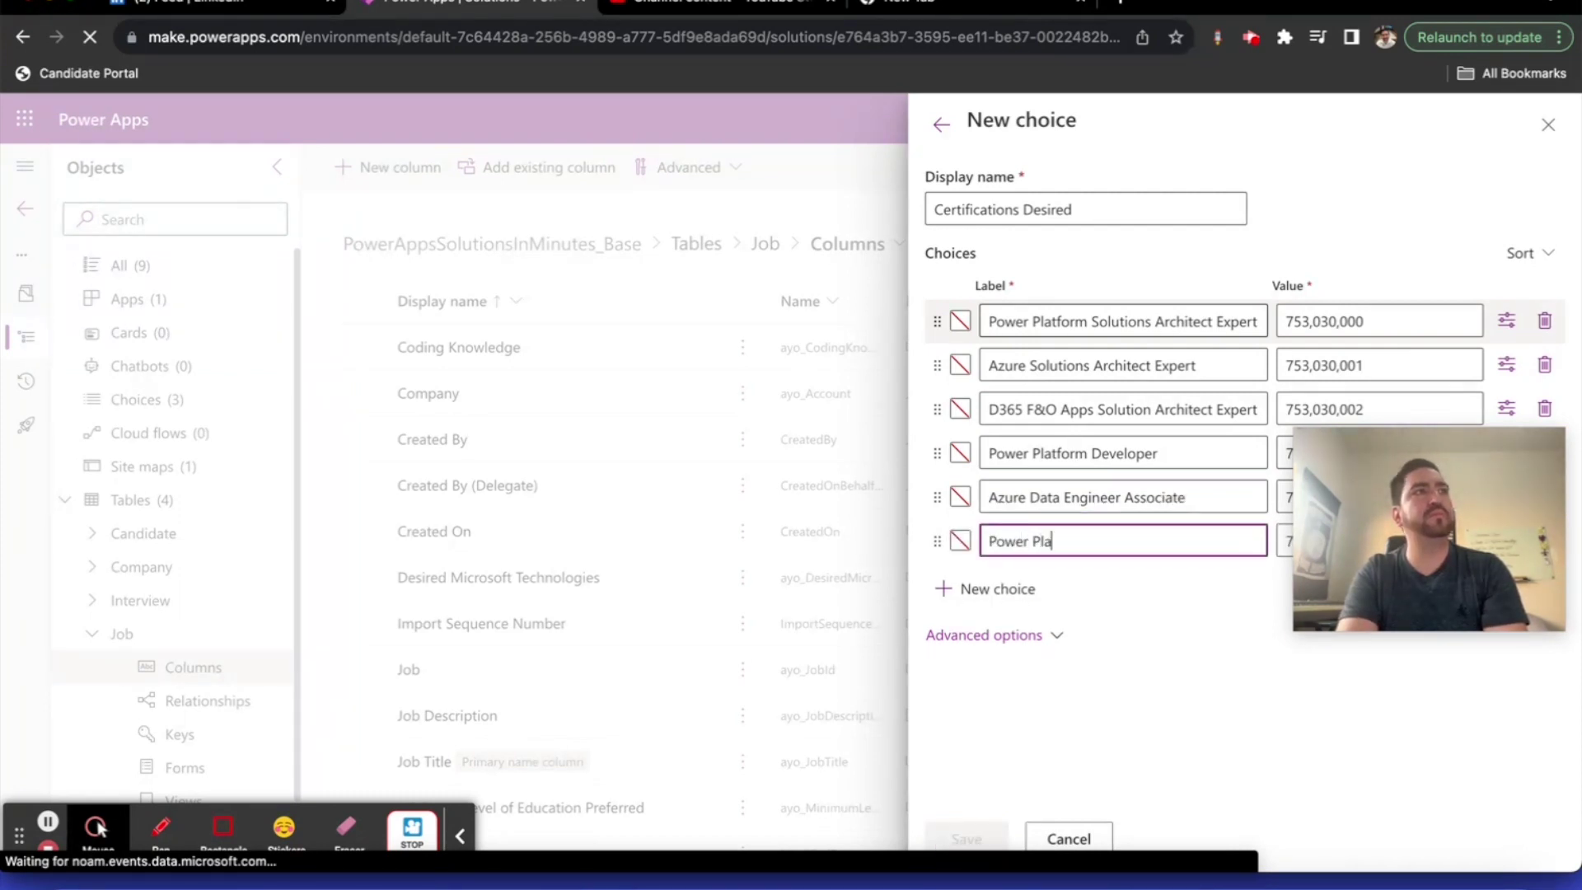
text(tform)
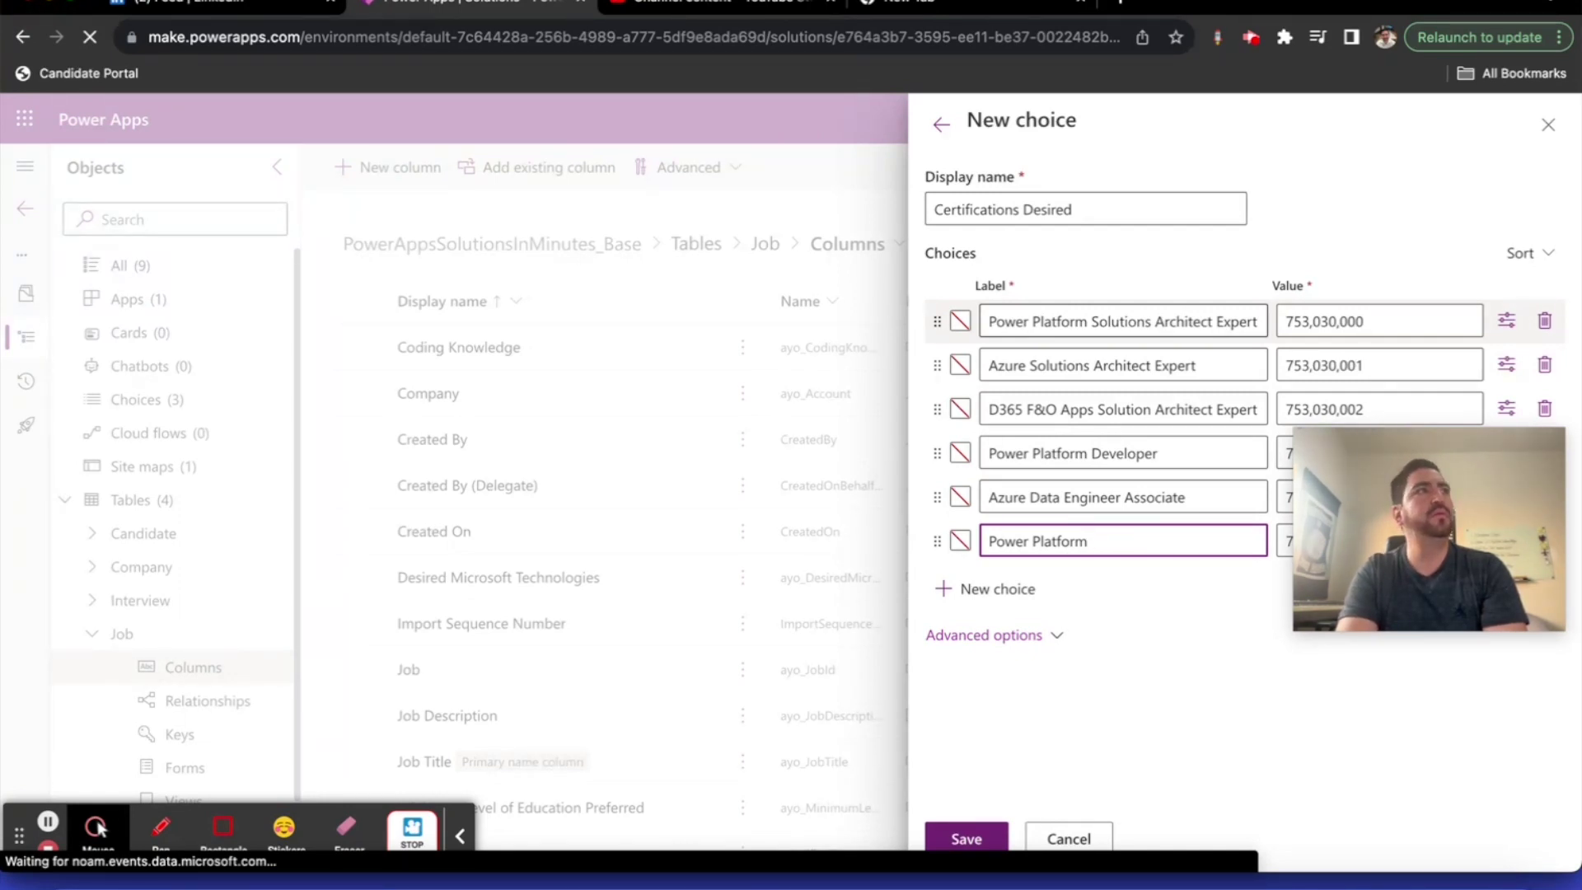
text(Fund)
text(tional Customer)
text( Servic)
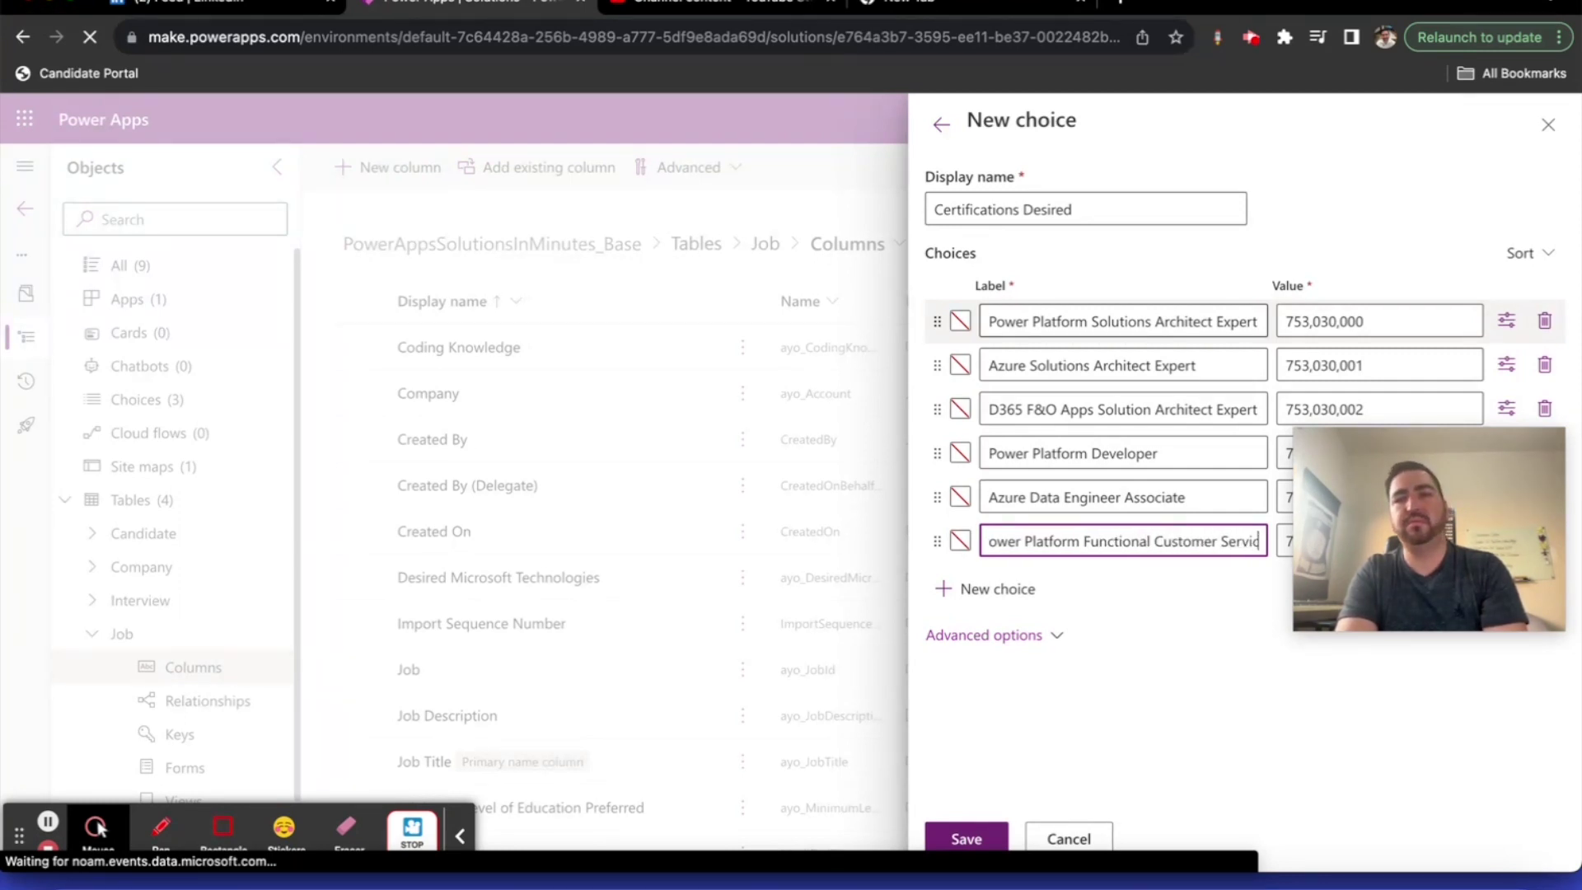
text(e Consultant Associate)
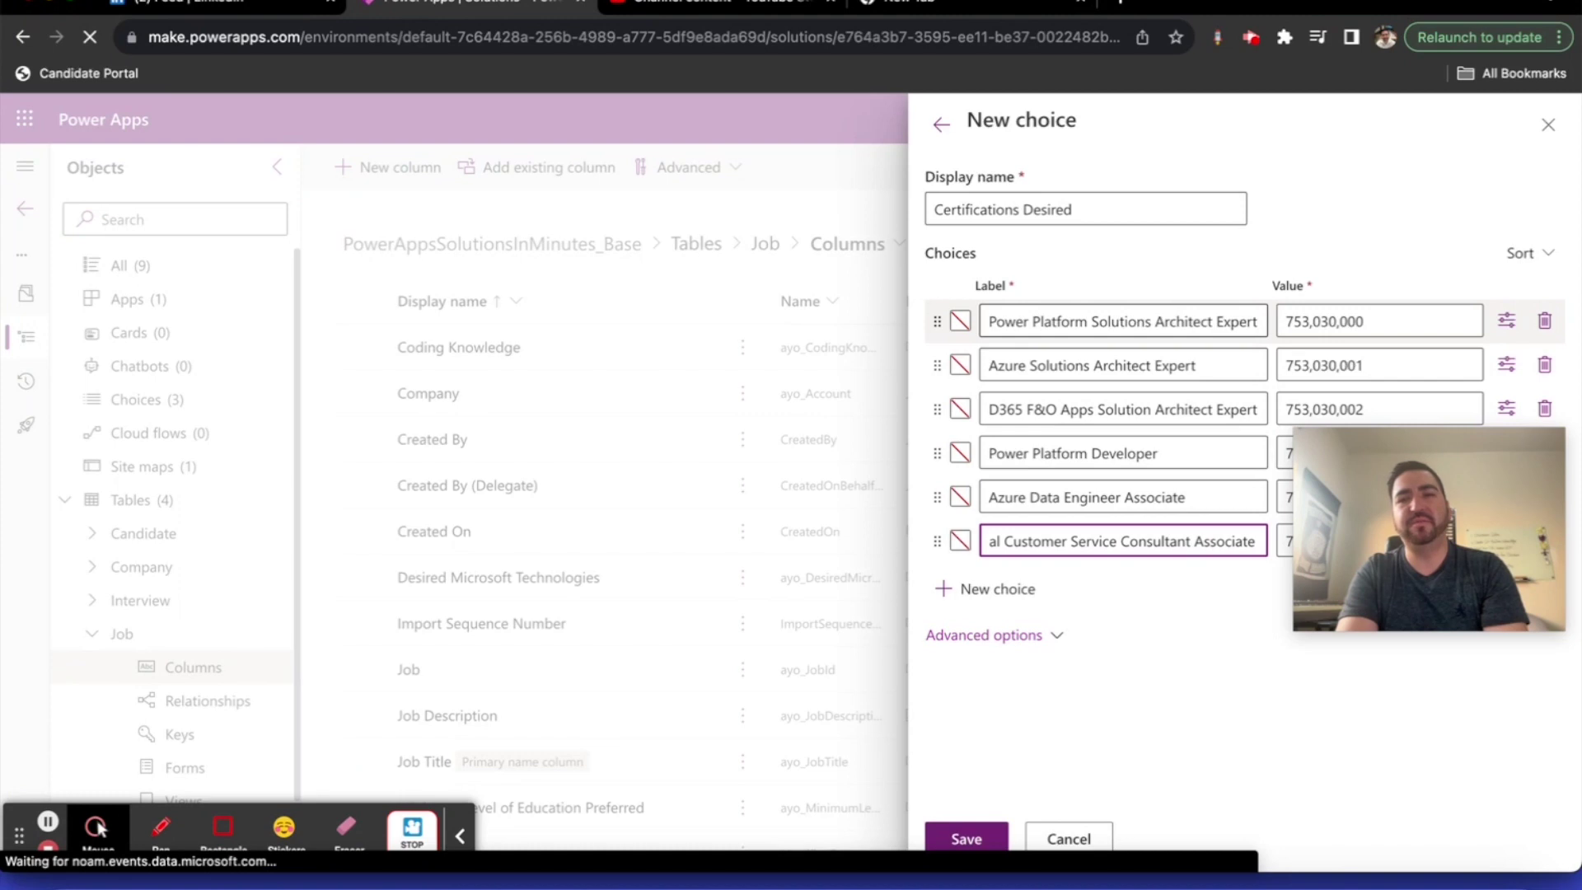
key(Return)
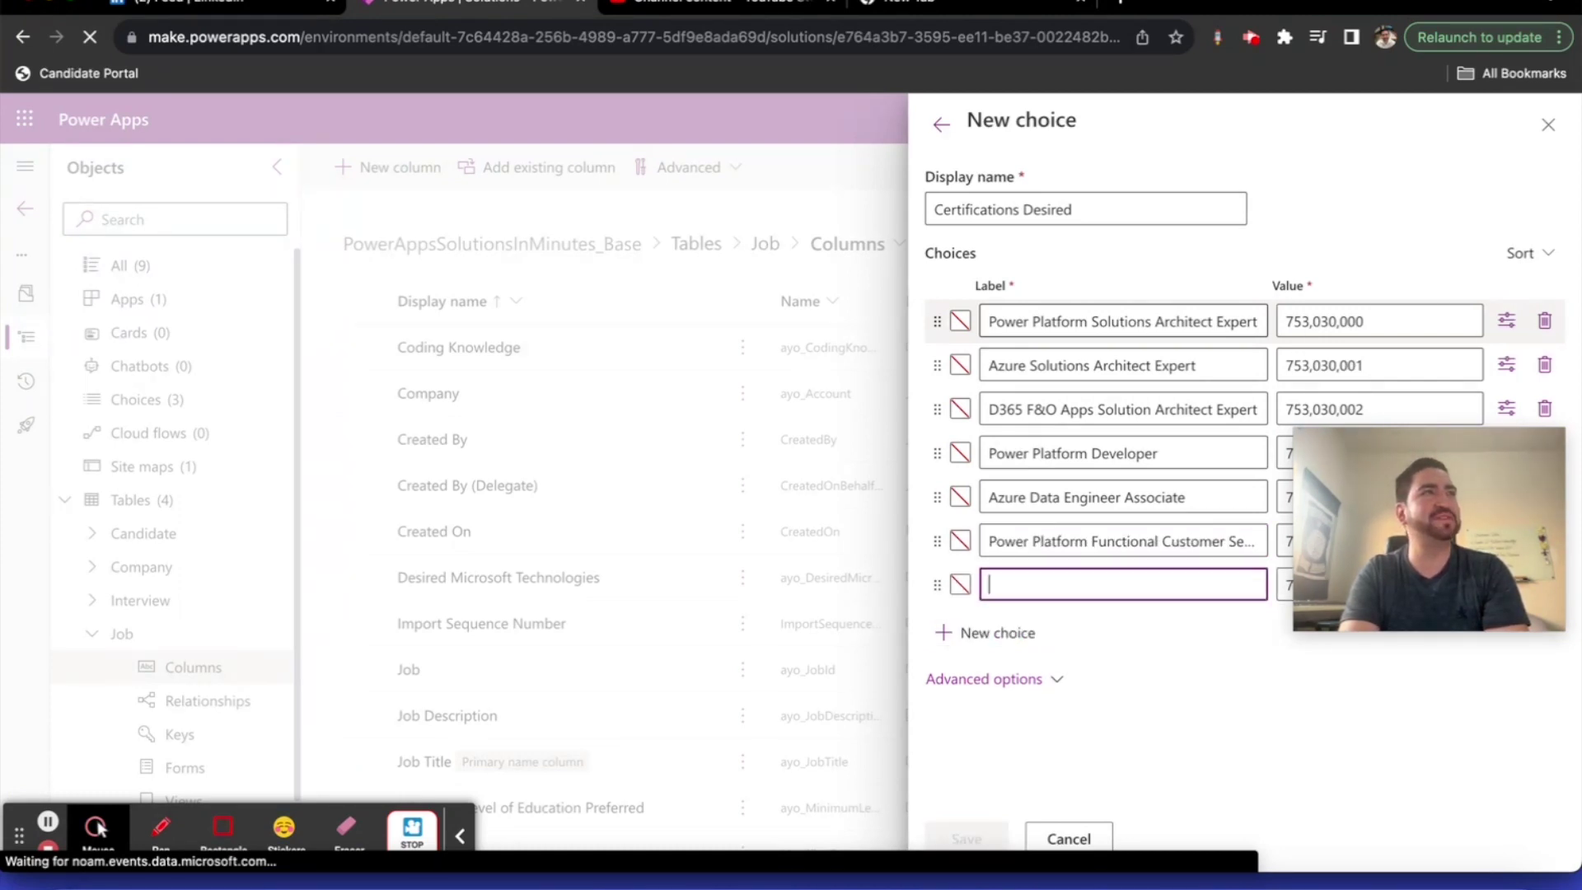
Add Power Platform Functional Sales Consultant Associate as the seventh label of the choice
text(Power Pla)
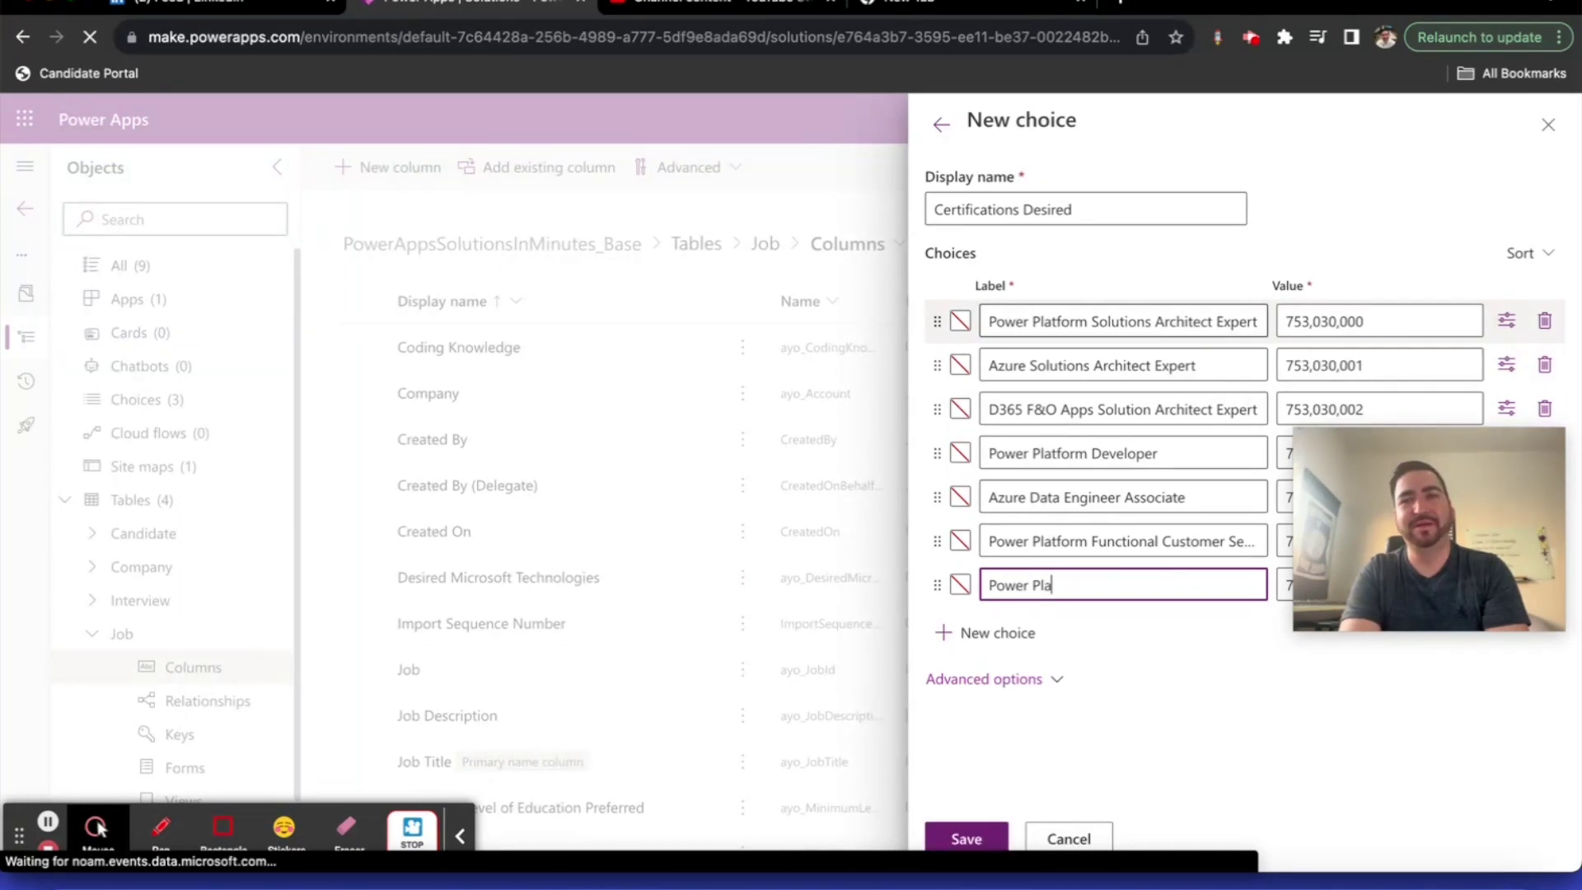
text(tform Functional Sales Consu)
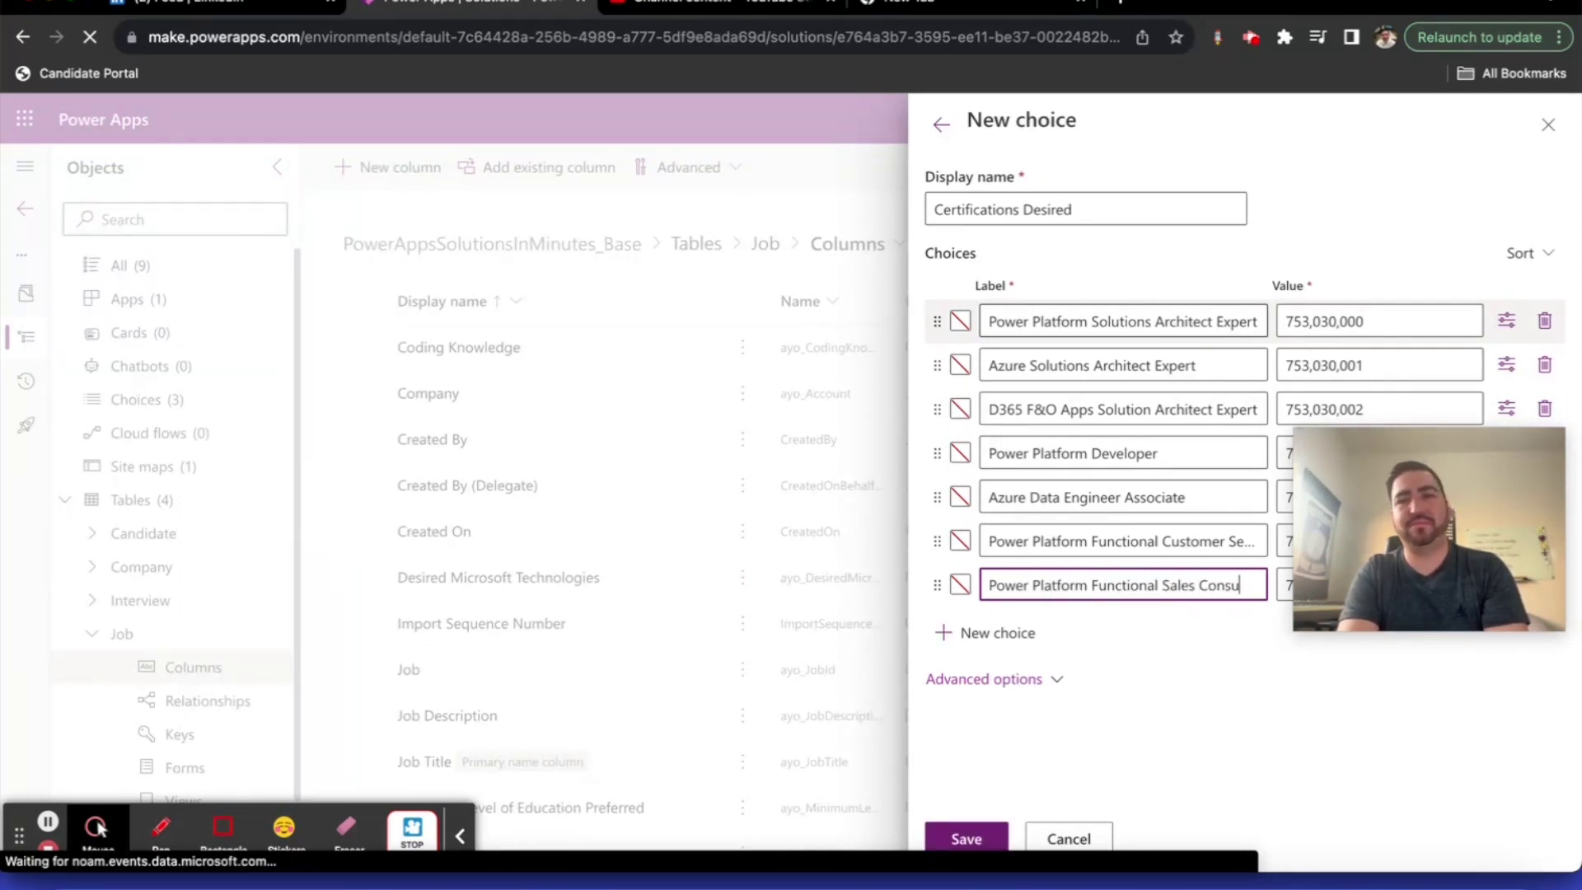
text(ltant Associate)
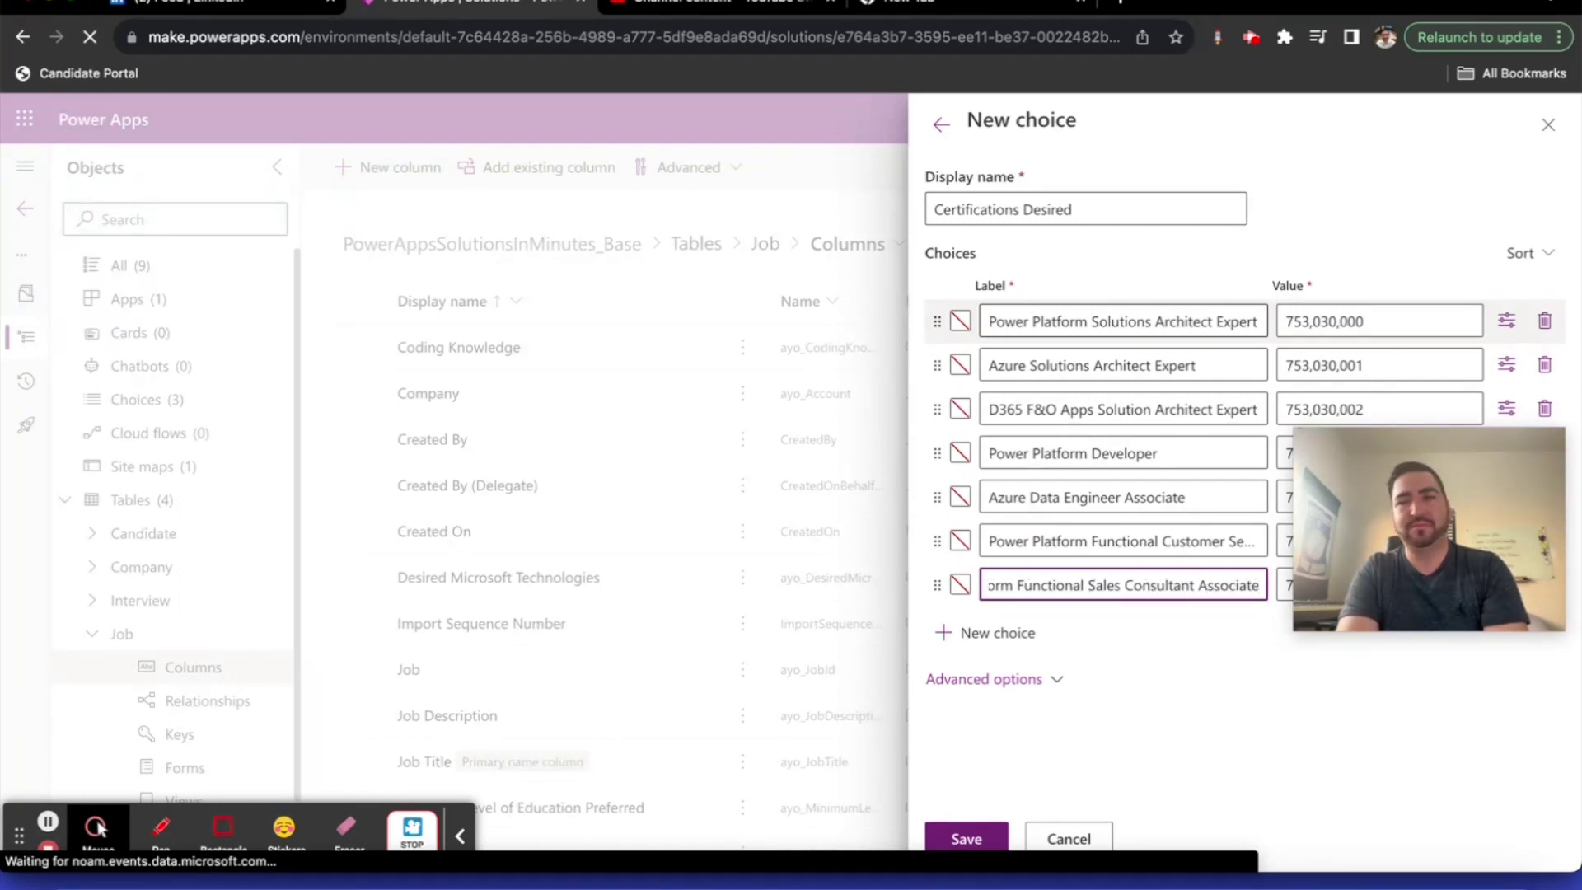
key(Return)
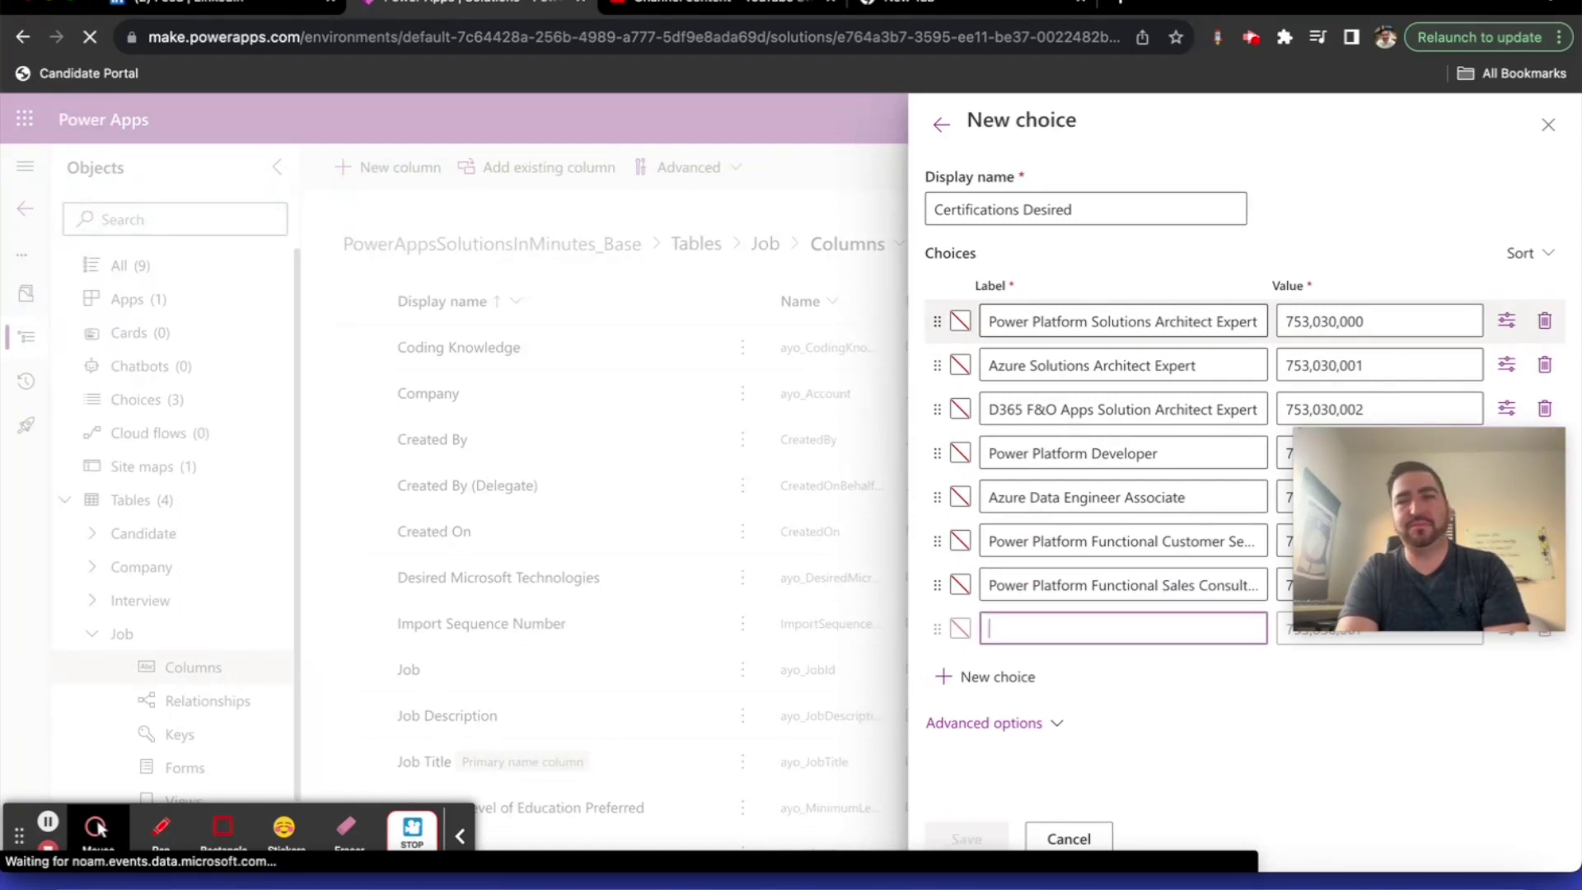
Add Power Platform Functional Marketing Consultant Associate as the eighth label and save the Certifications Desired global choice
text(Power P)
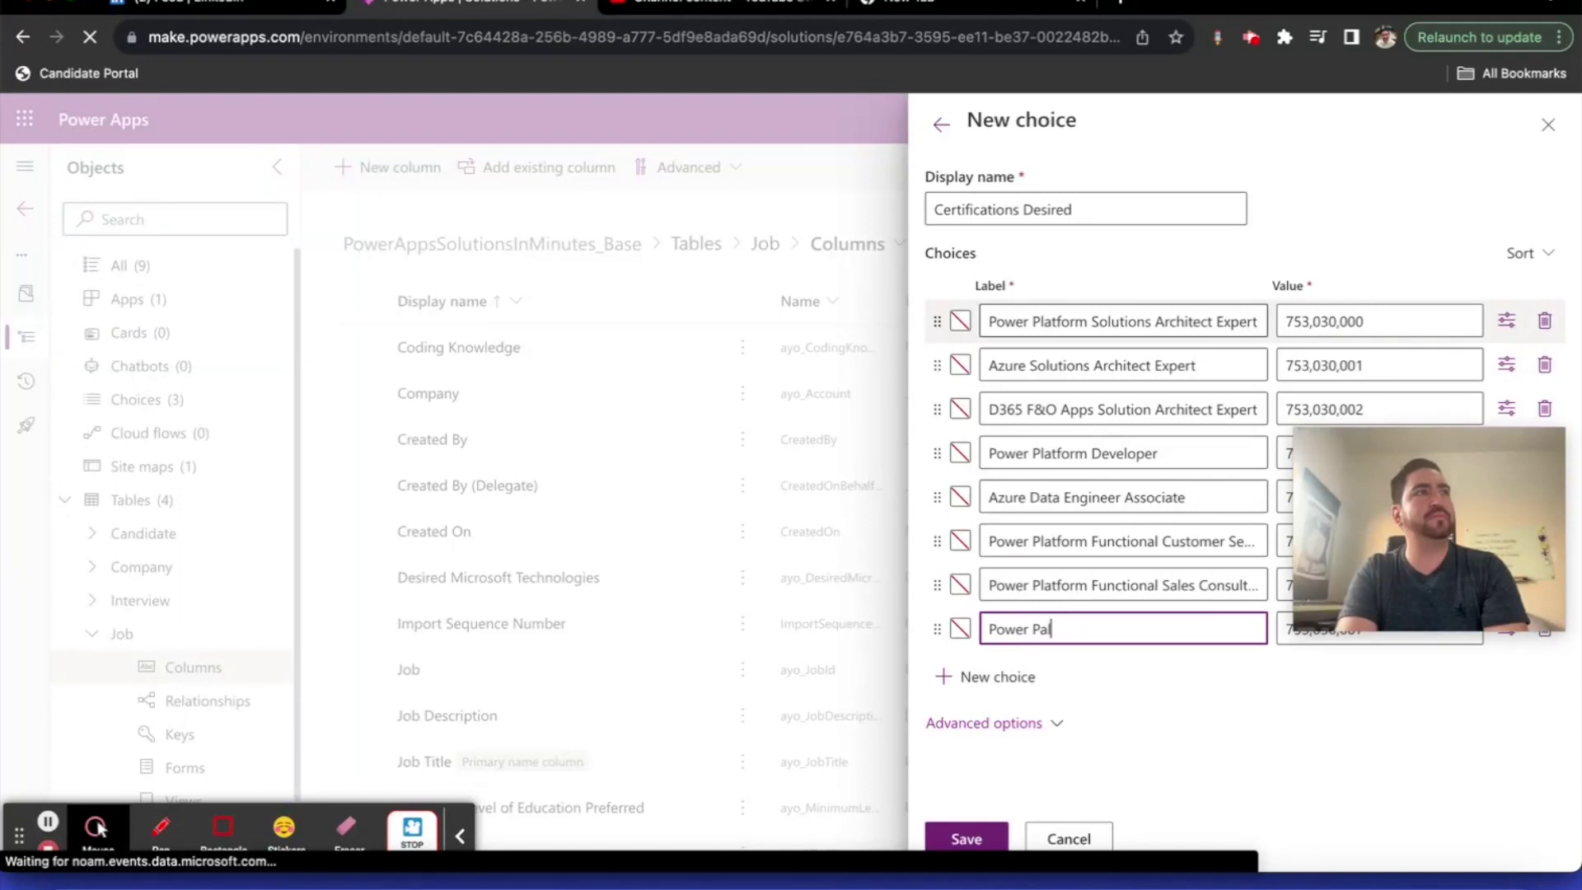
text(latform)
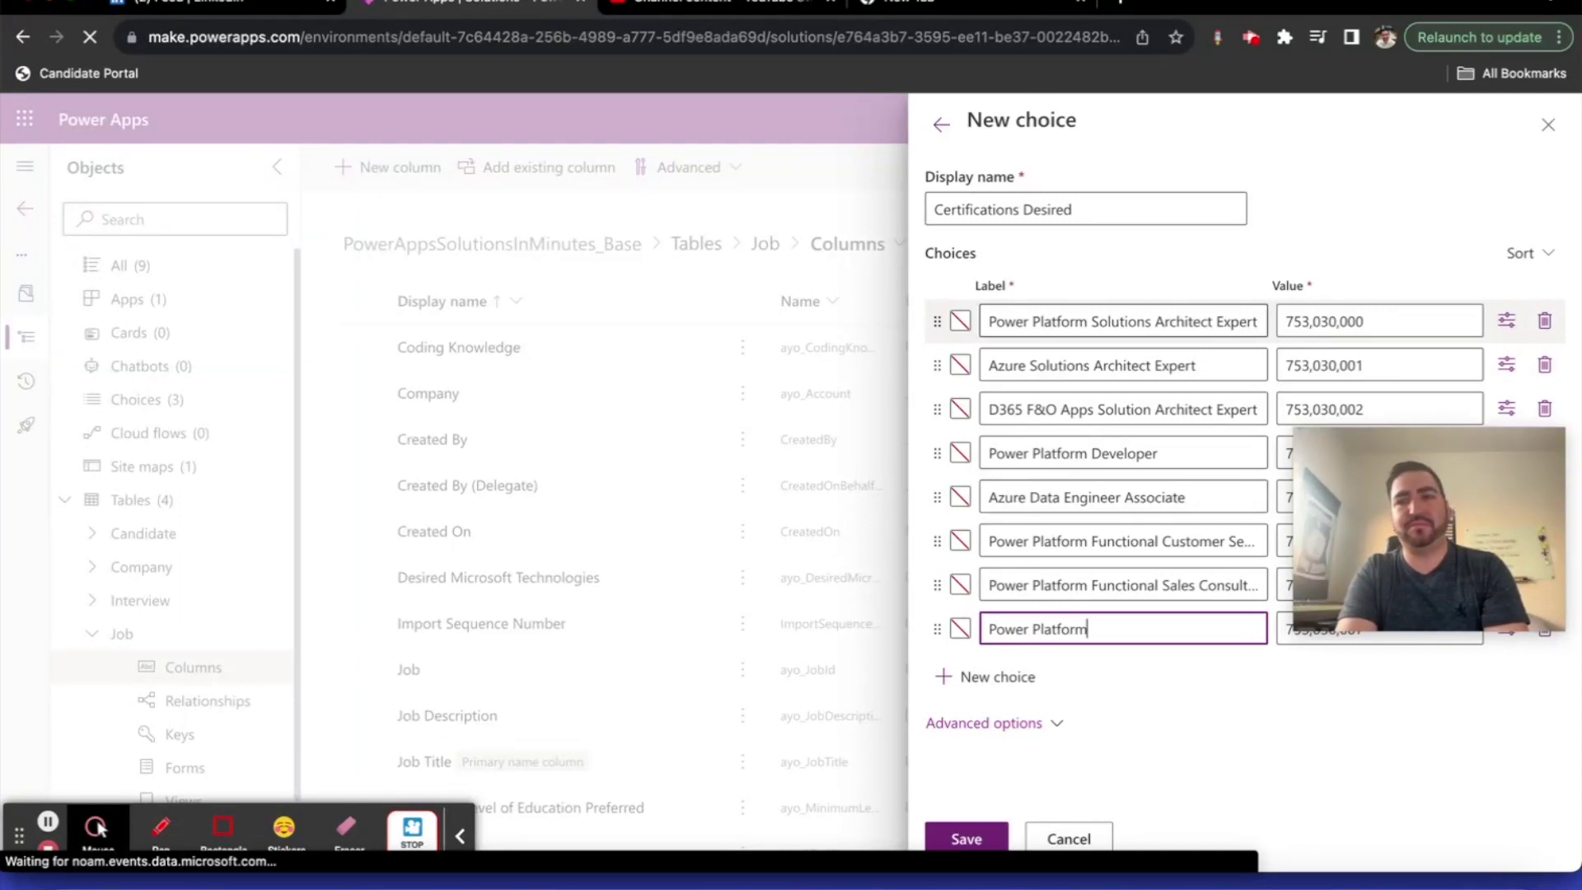
text( Functiona)
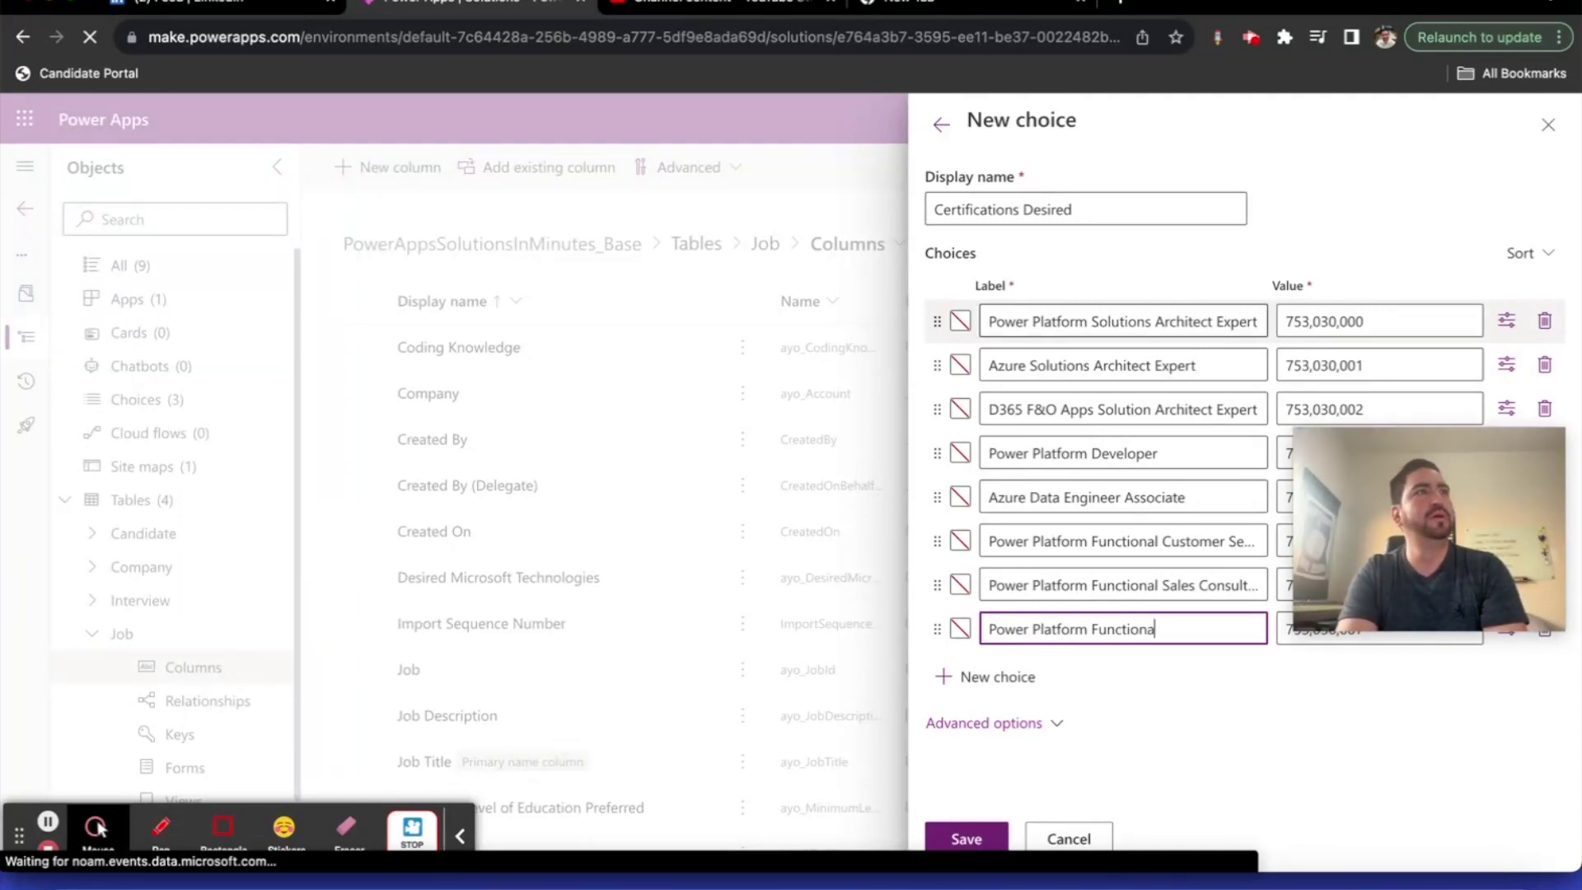
text(l )
text(Market)
text( Marketing)
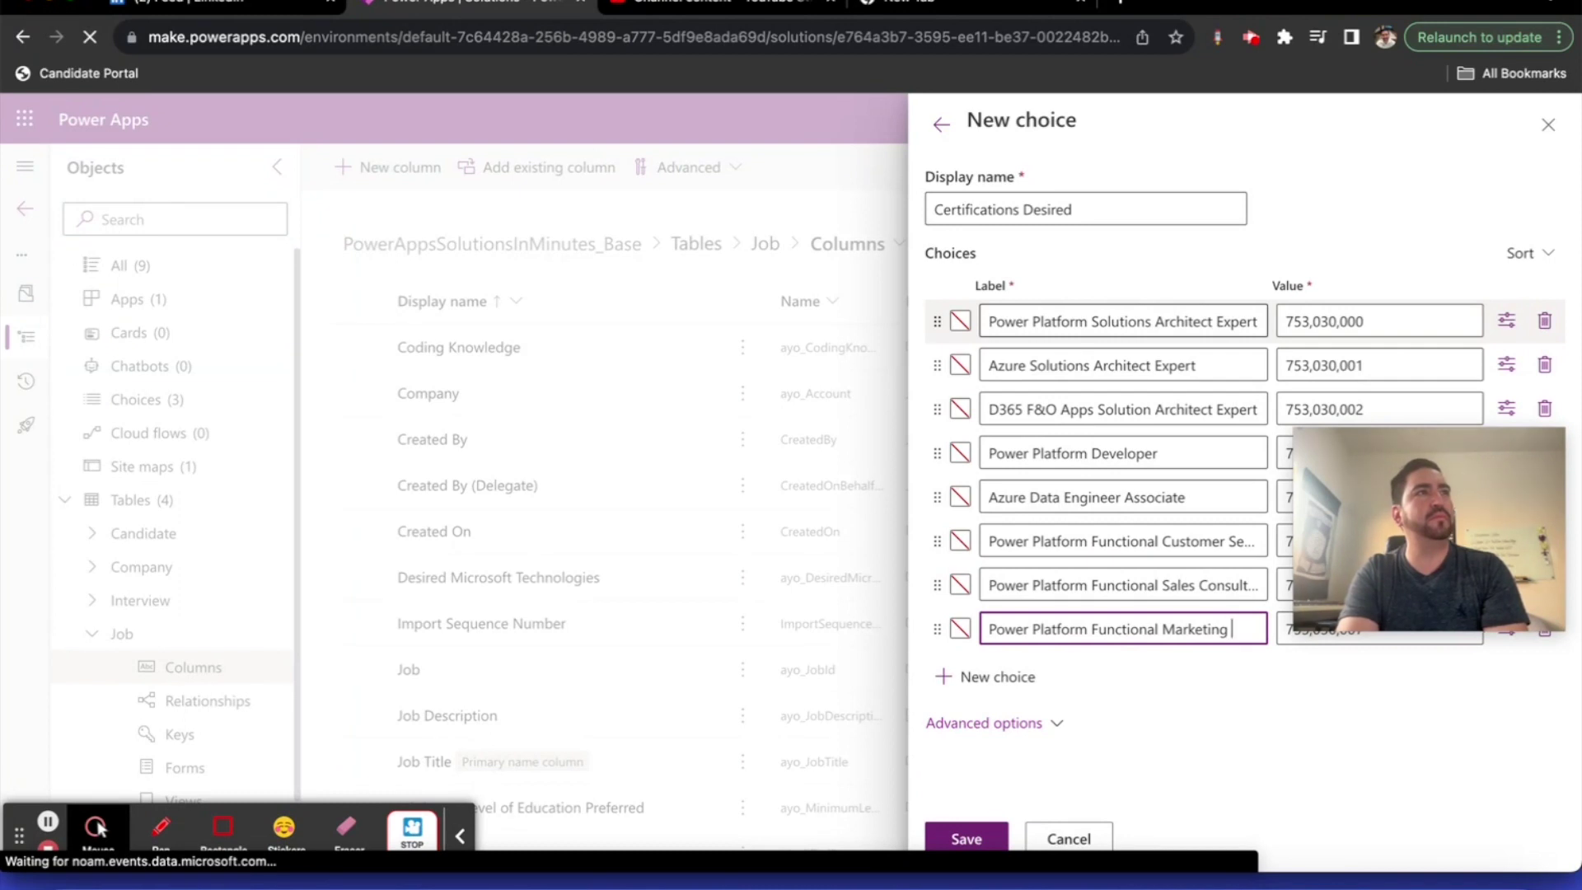
text( Consultant Associate)
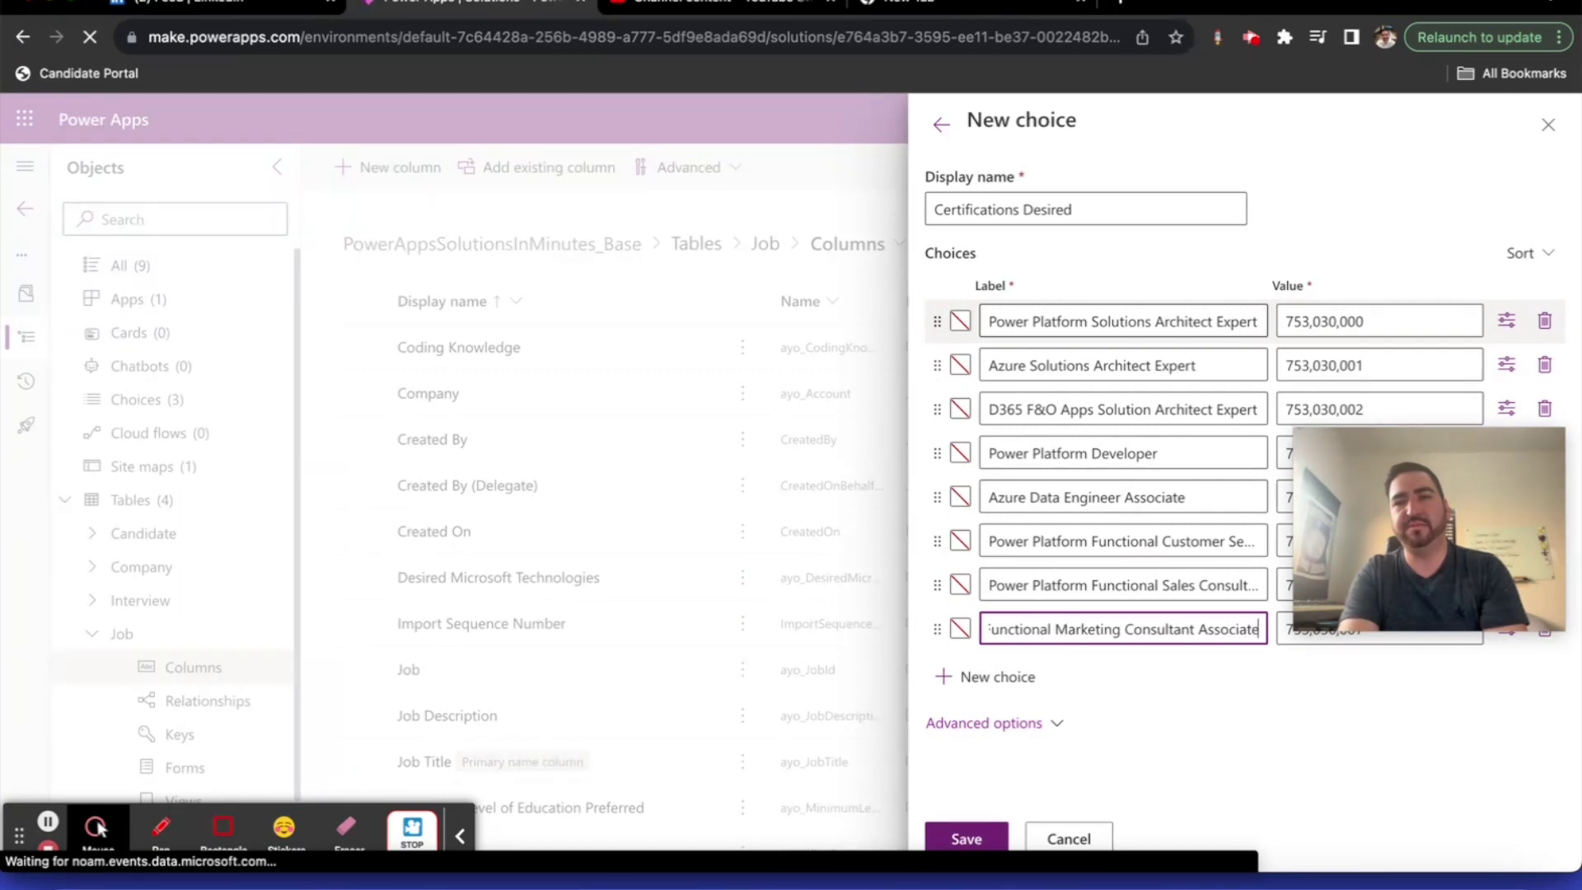
key(Tab)
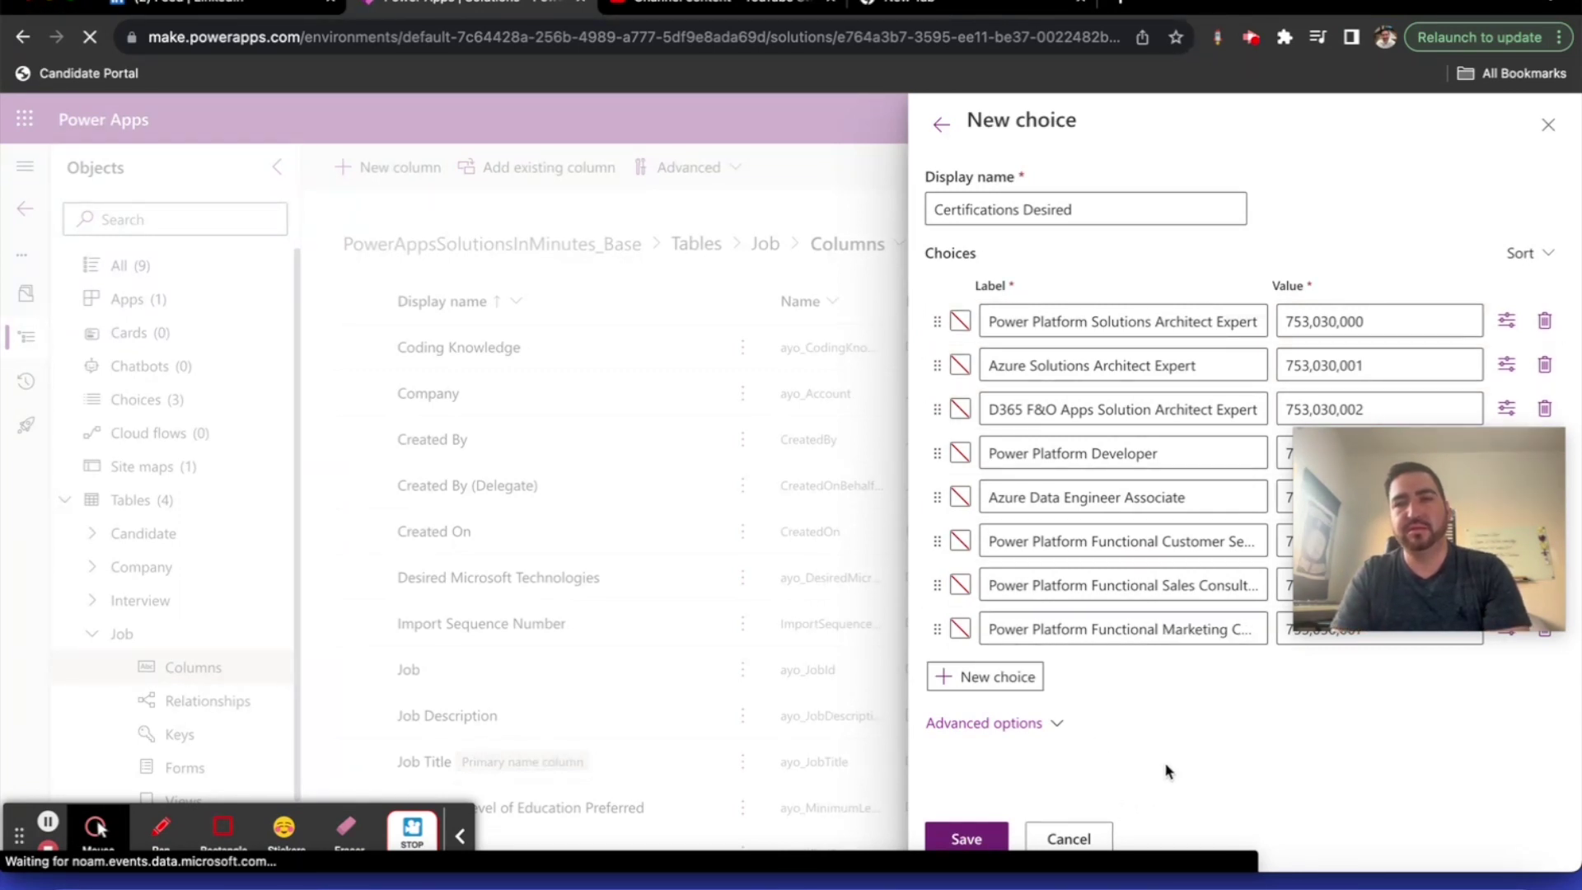
click(984, 836)
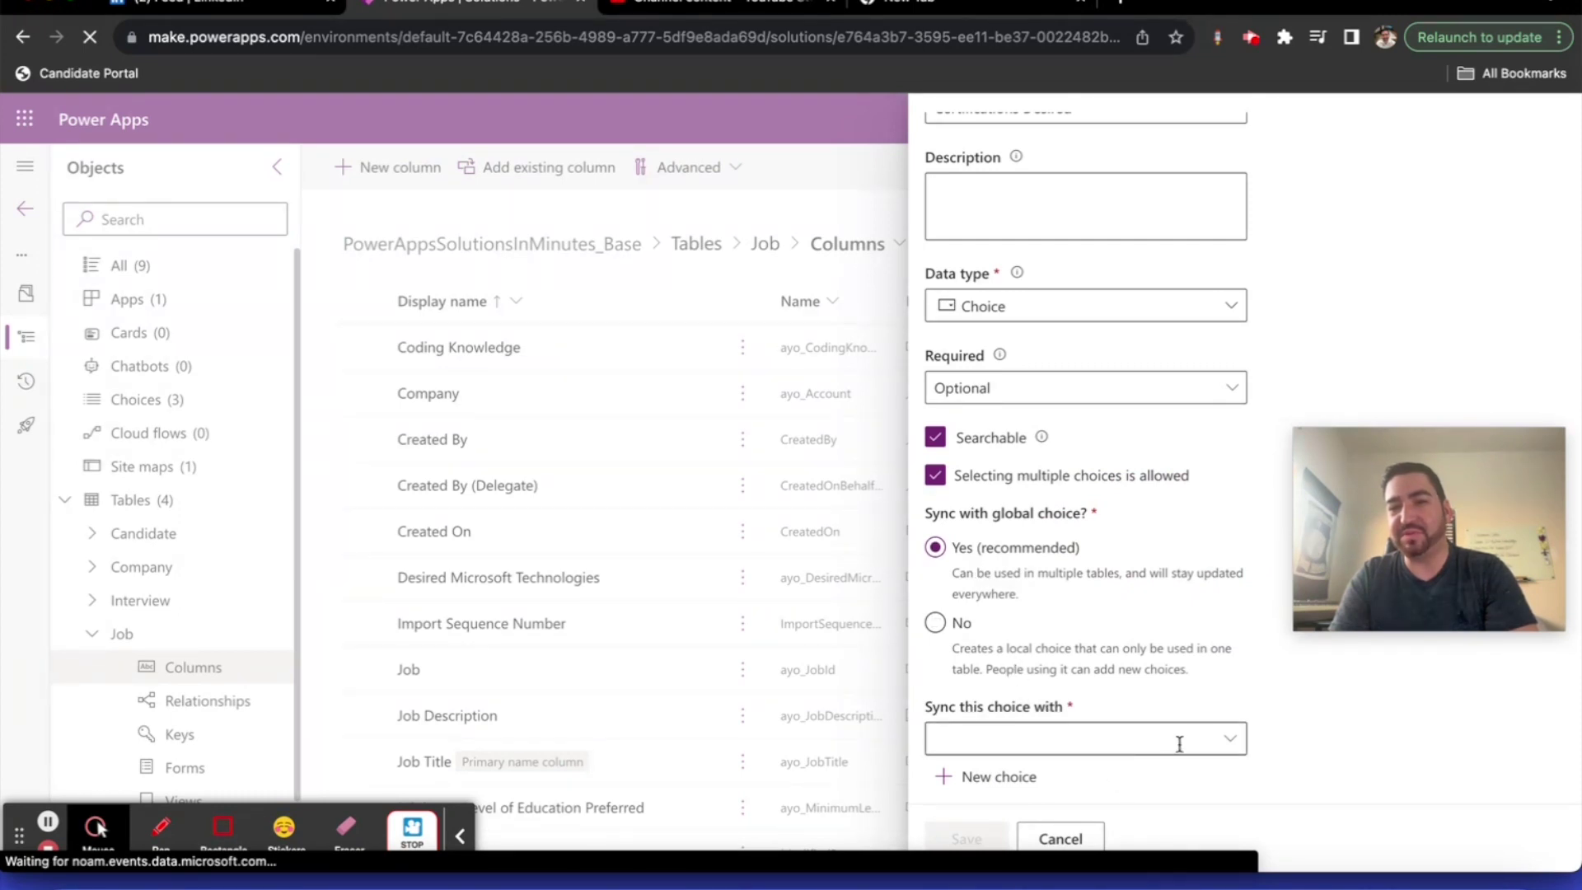
click(1221, 740)
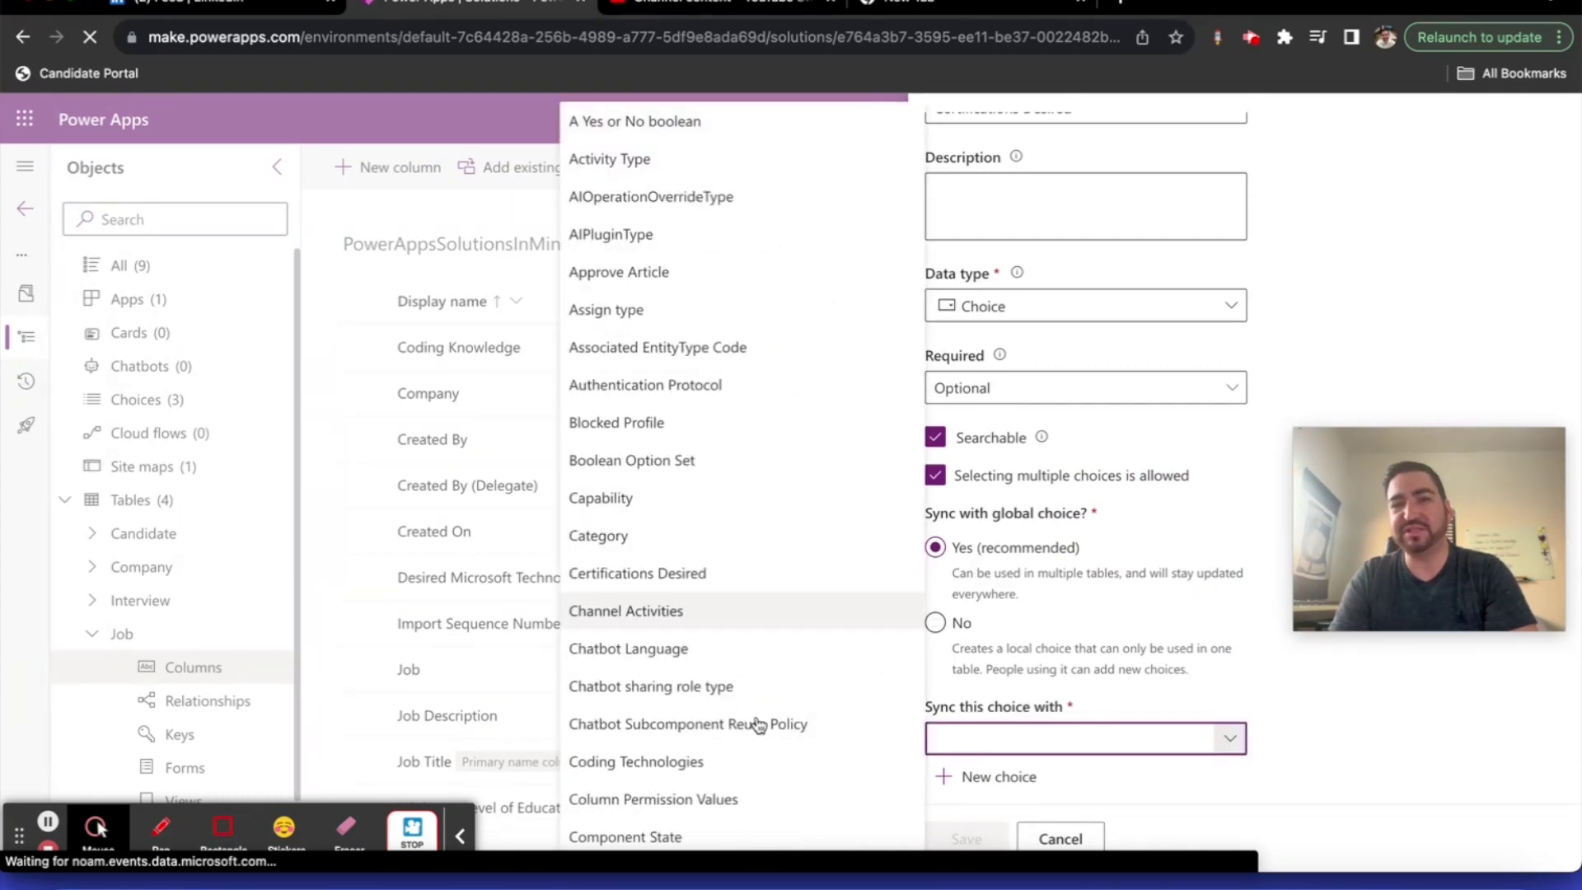
scroll(750, 624, down, 8)
scroll(751, 626, down, 8)
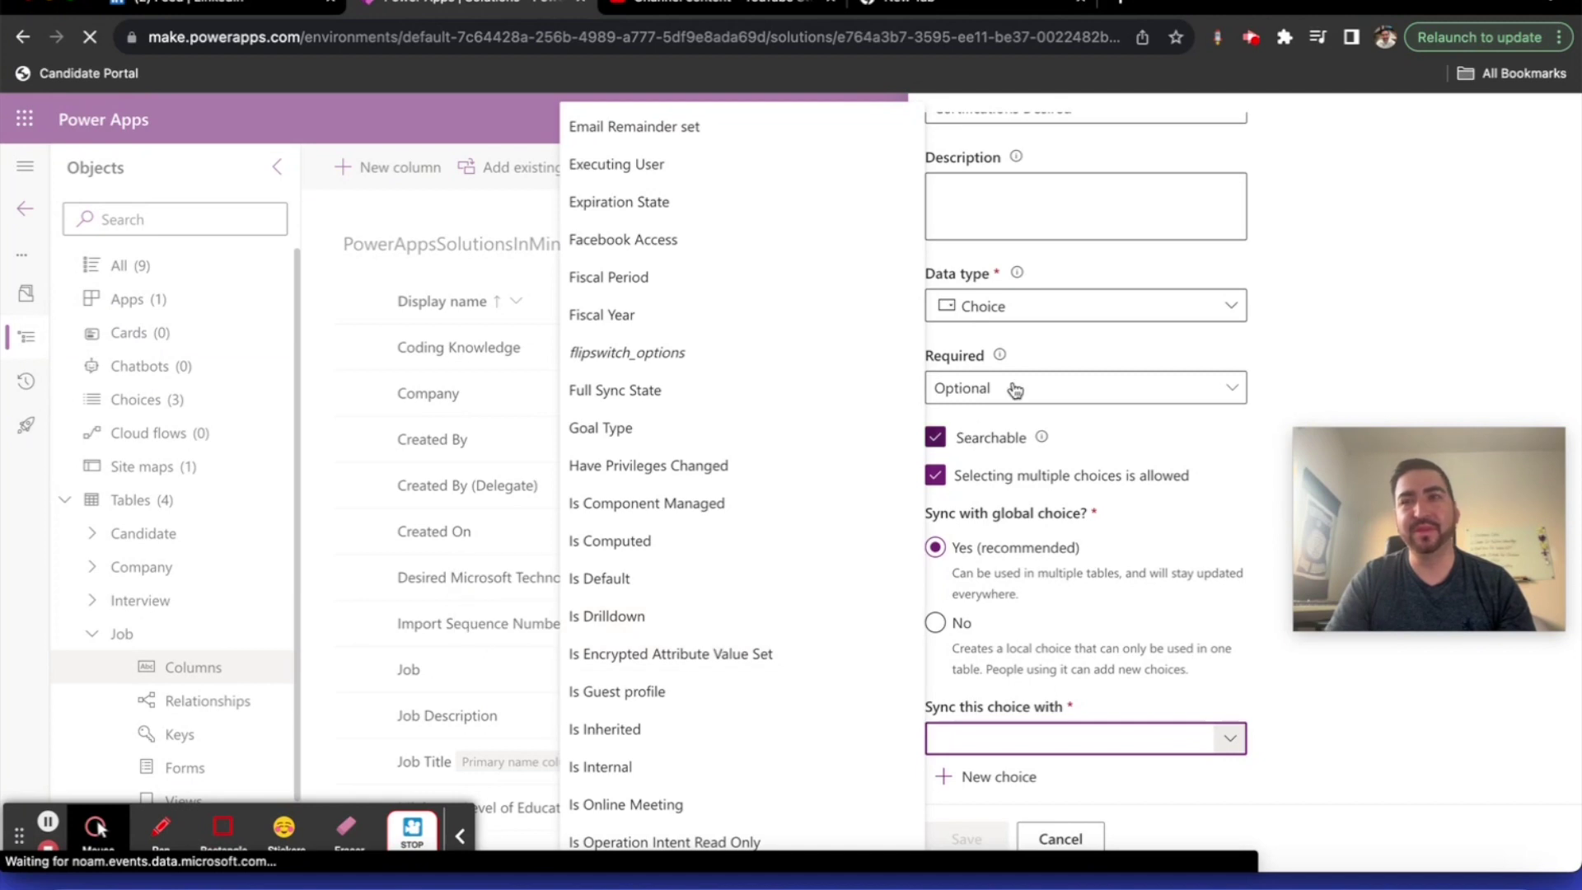
click(1296, 287)
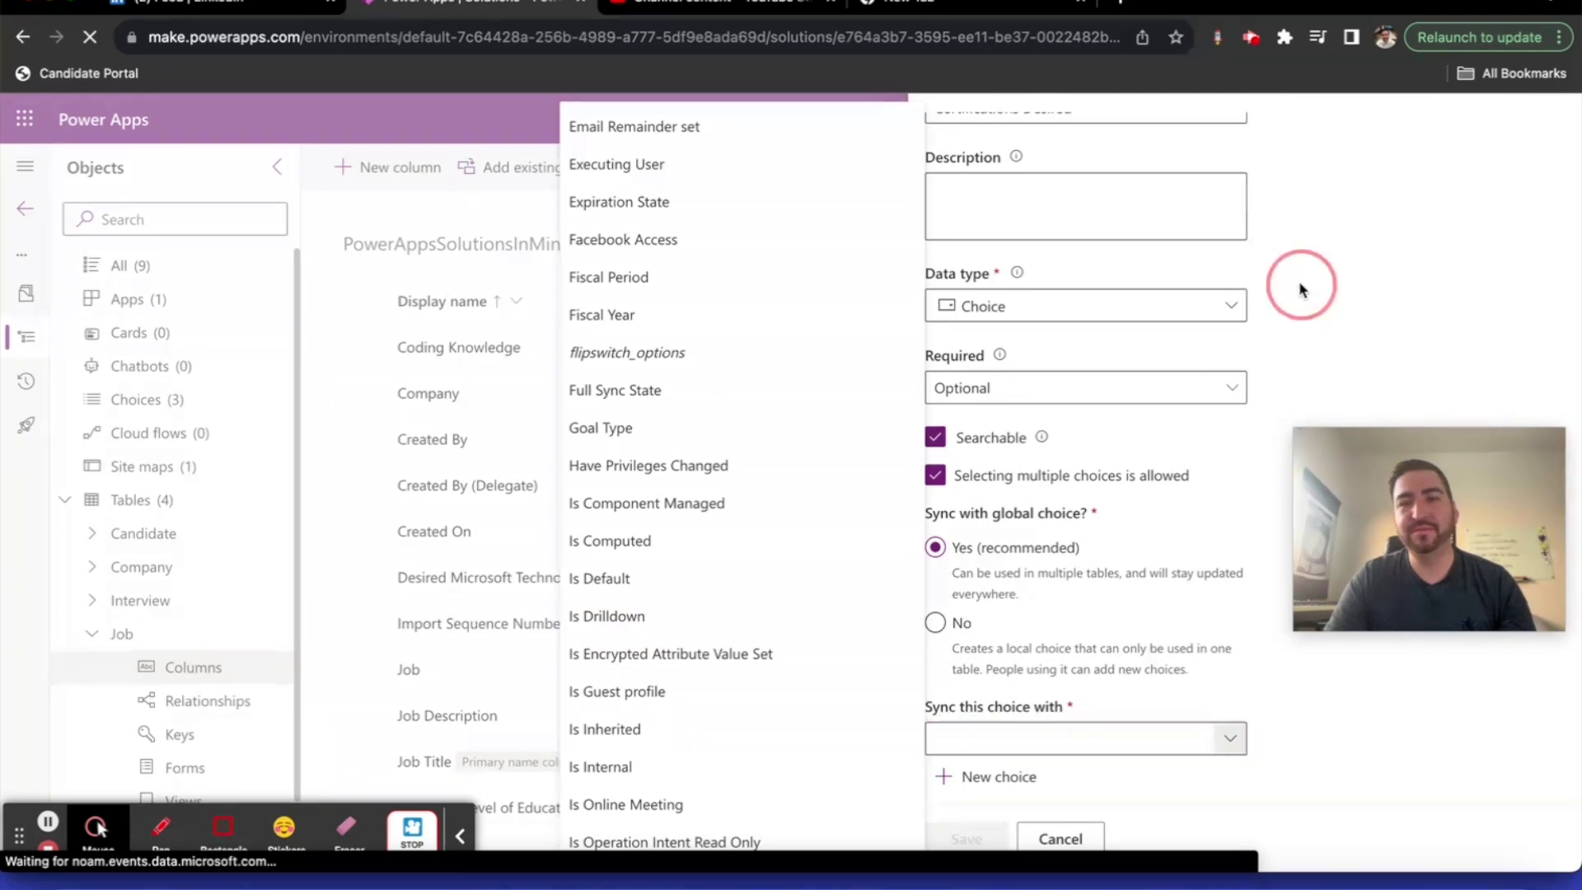
Sync the new column with the Certifications Desired global choice and save the column
click(1229, 737)
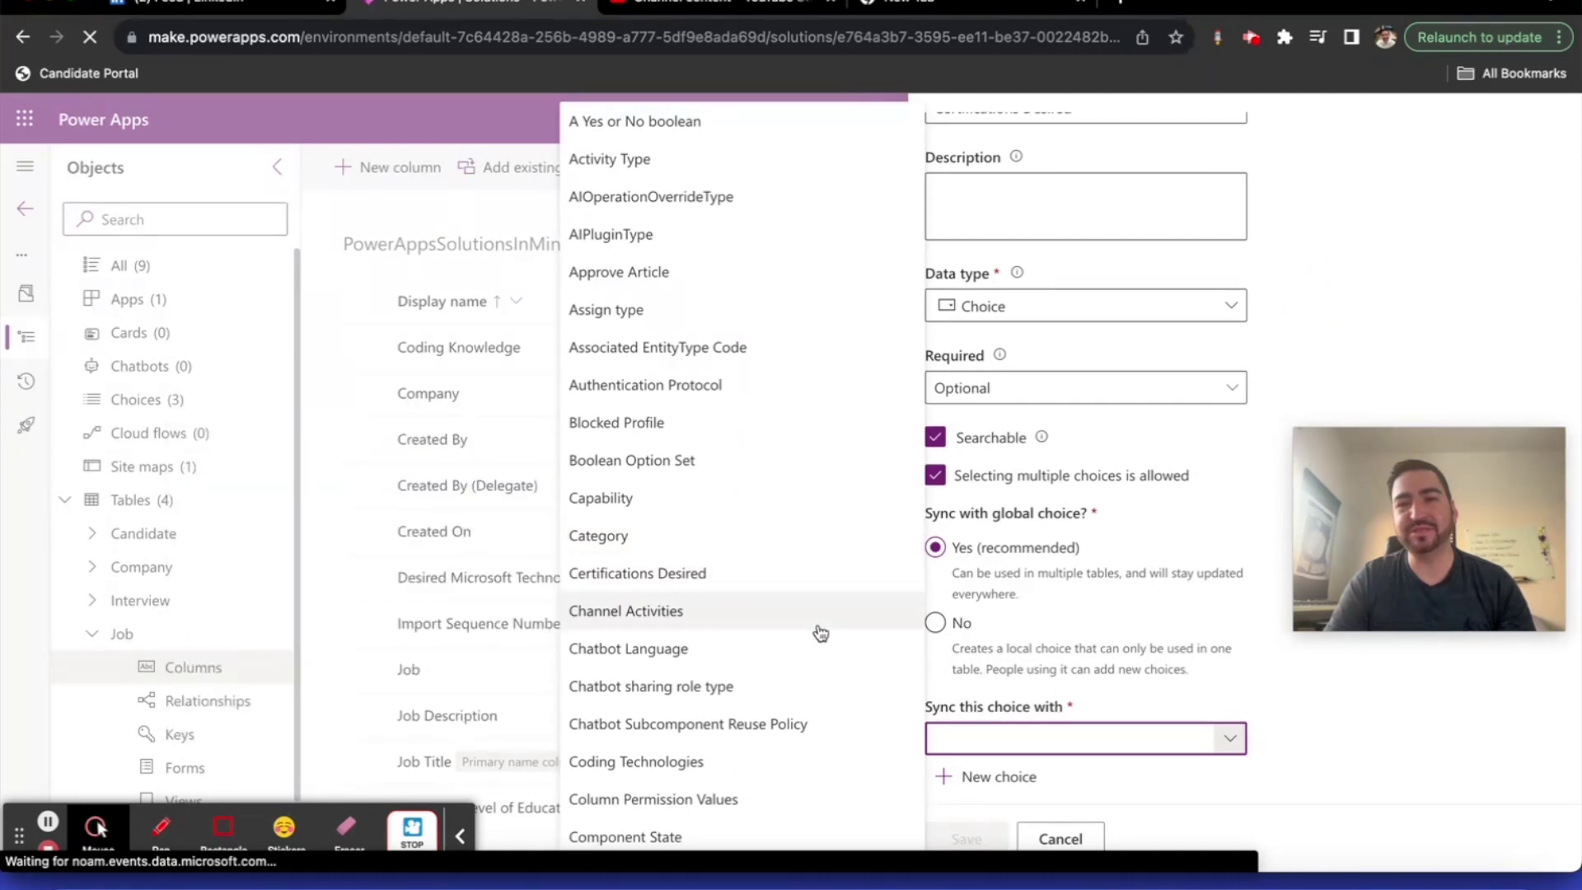
scroll(815, 630, down, 4)
scroll(819, 632, down, 15)
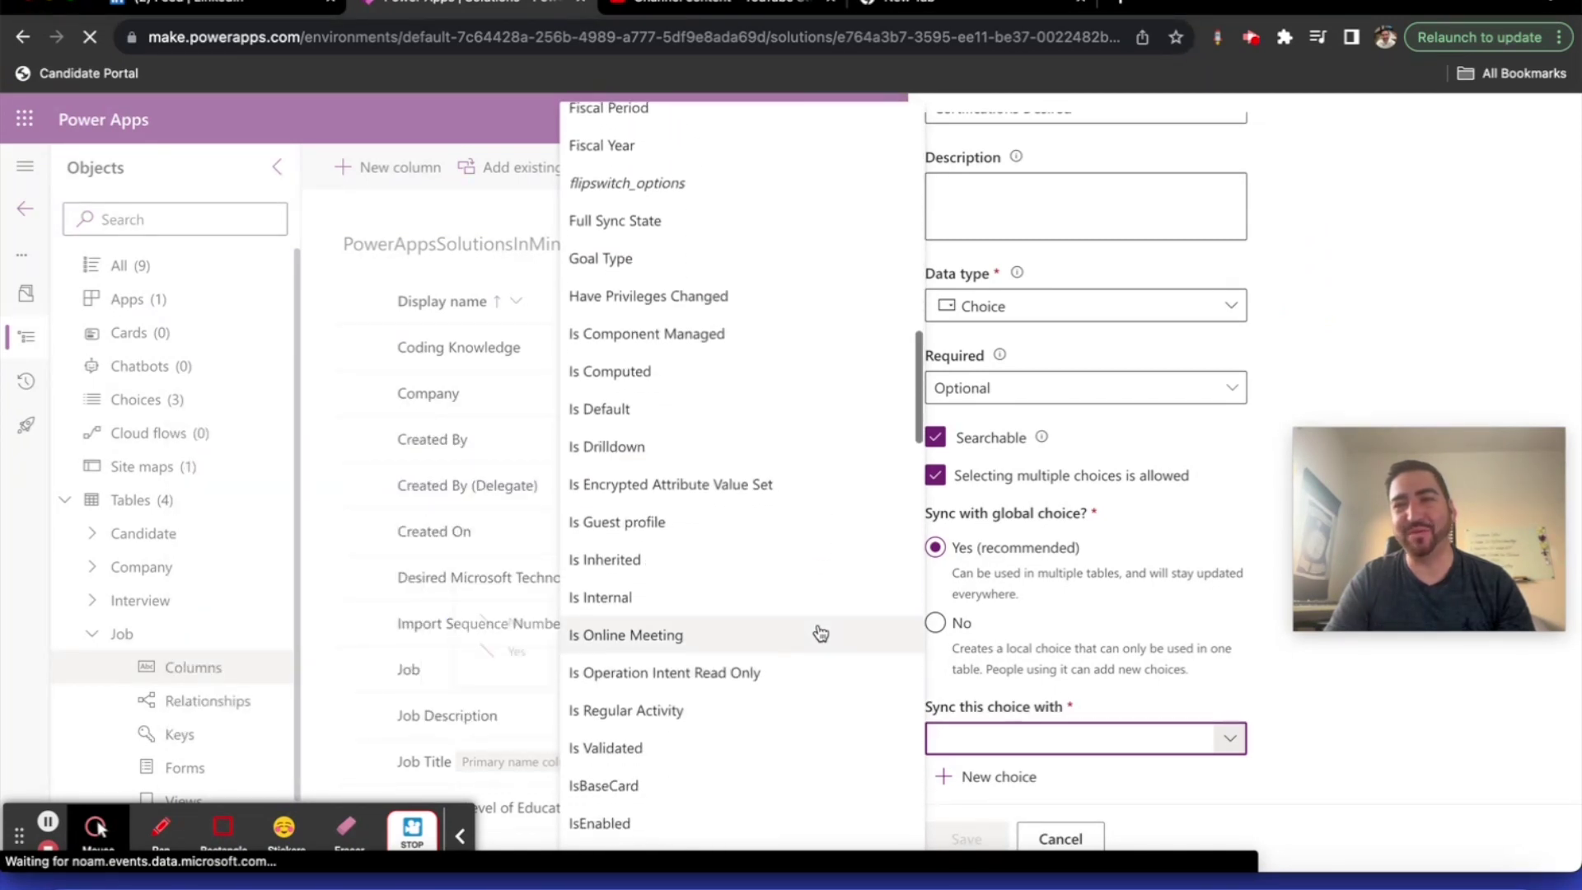
scroll(820, 633, down, 14)
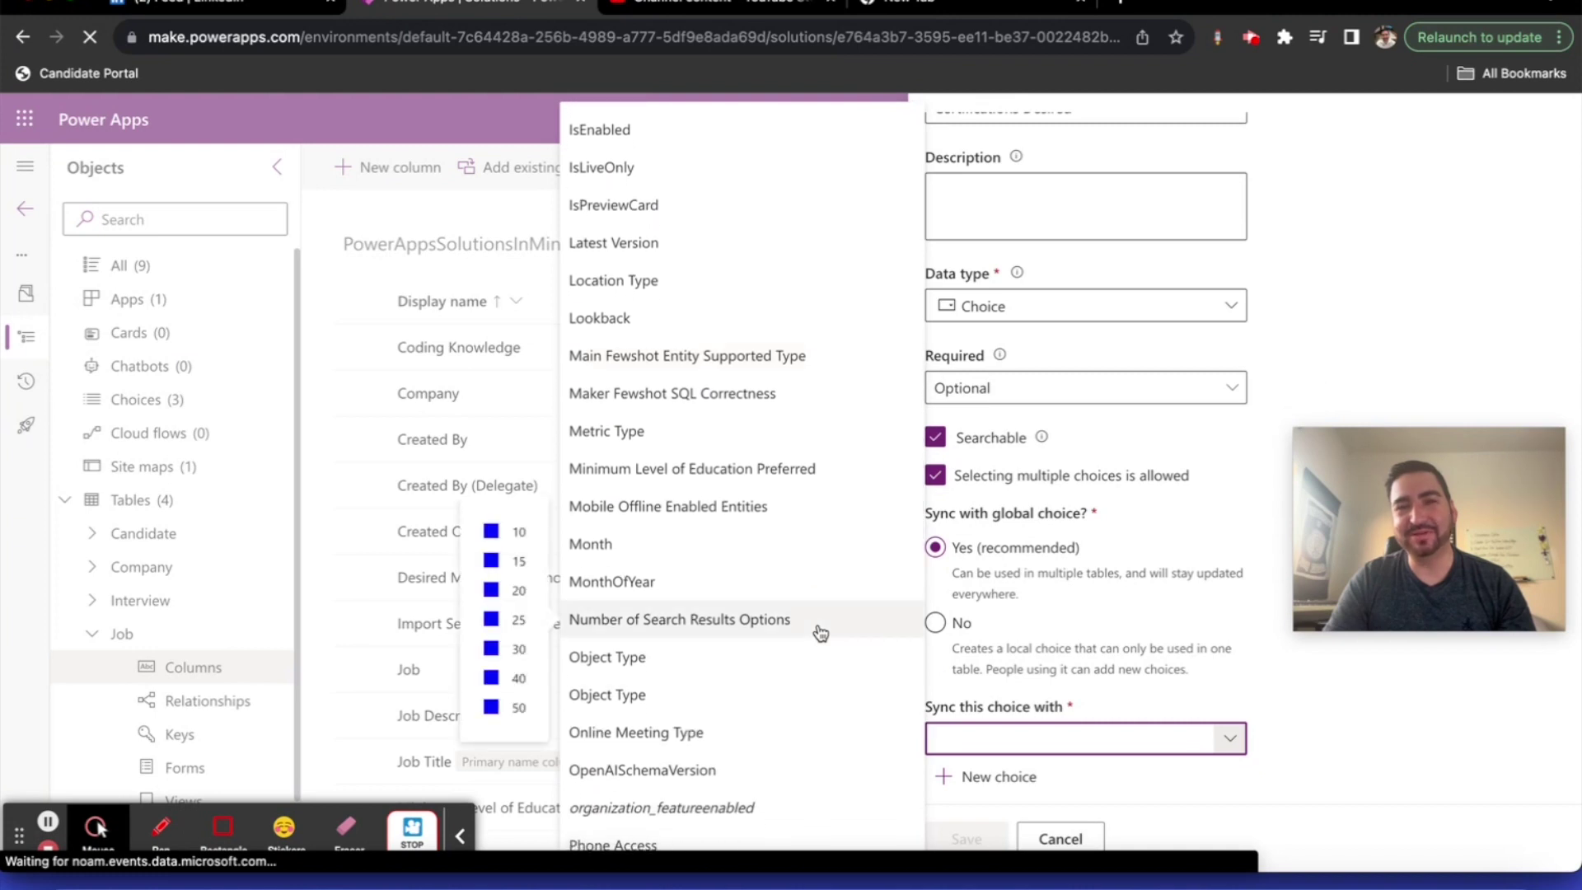
scroll(820, 633, up, 20)
scroll(819, 633, up, 5)
click(780, 392)
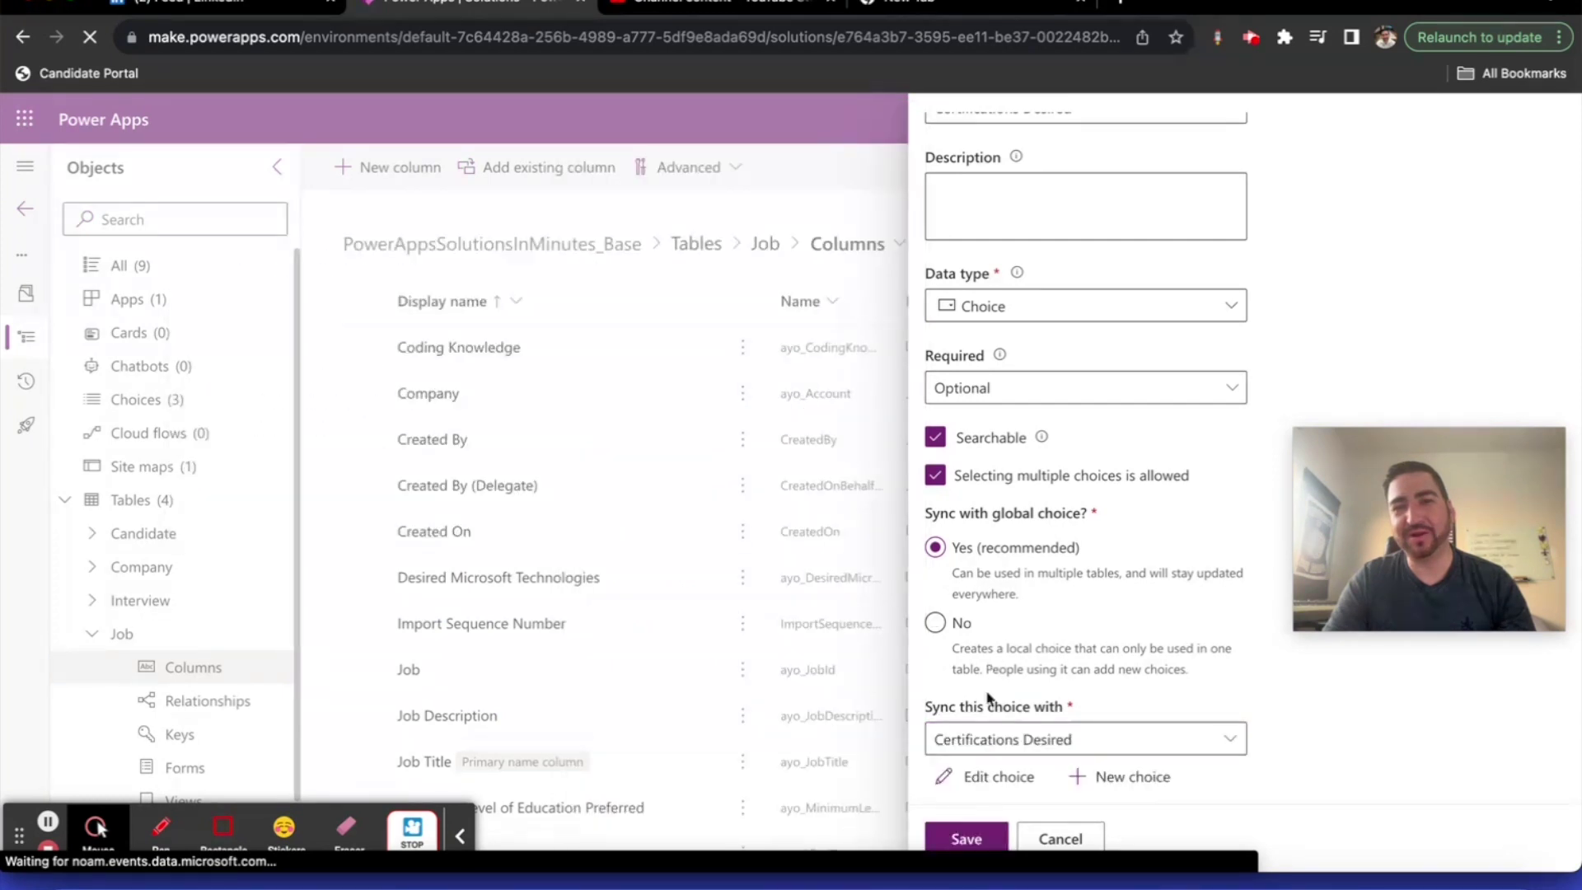
click(966, 837)
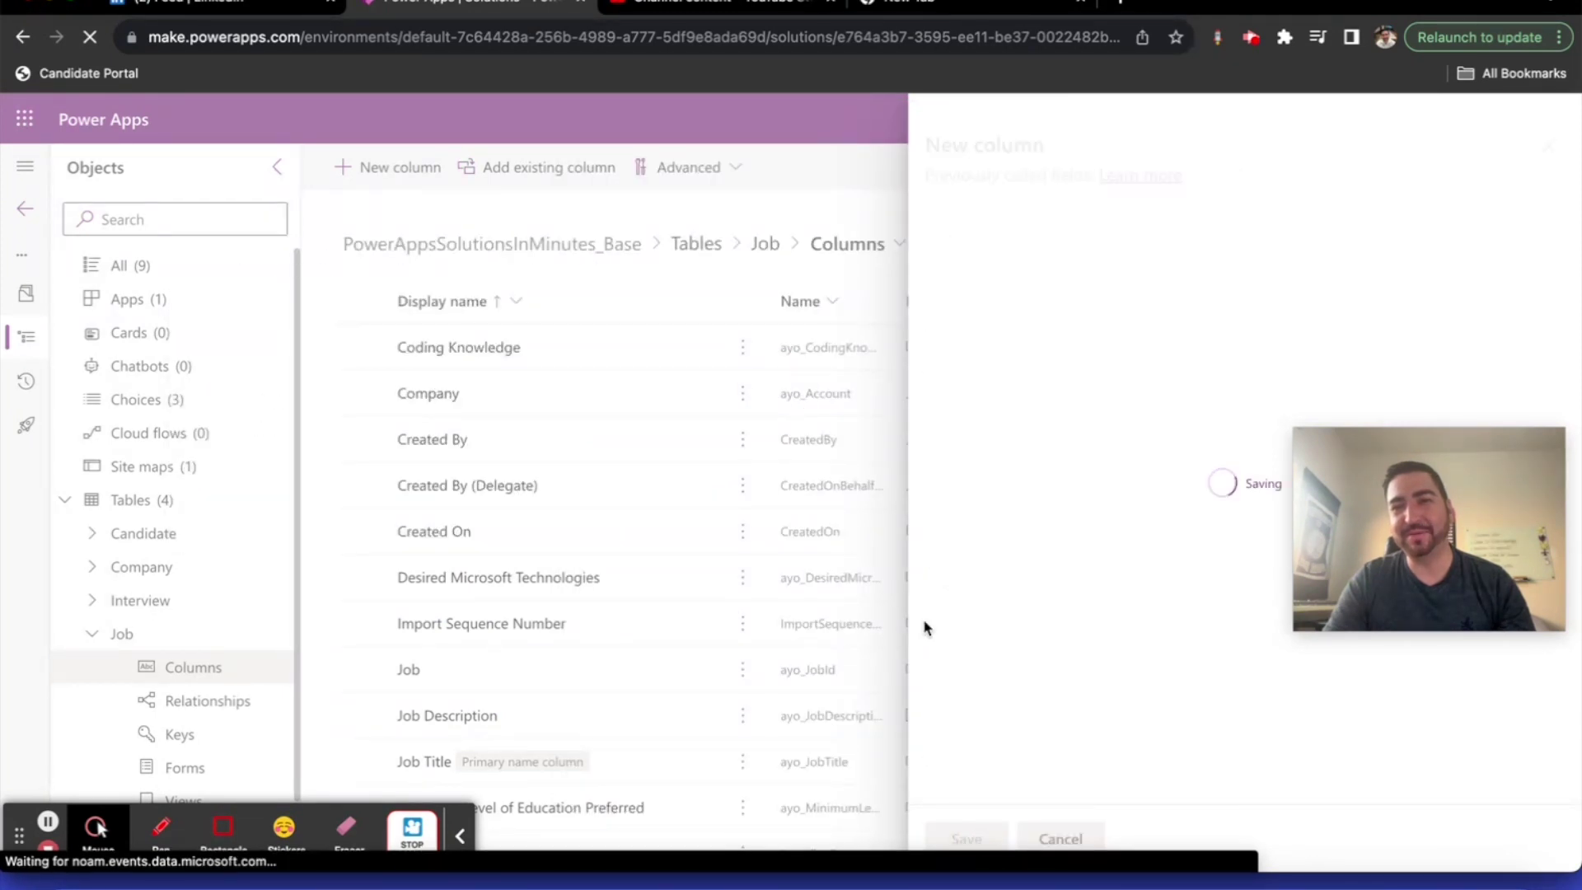